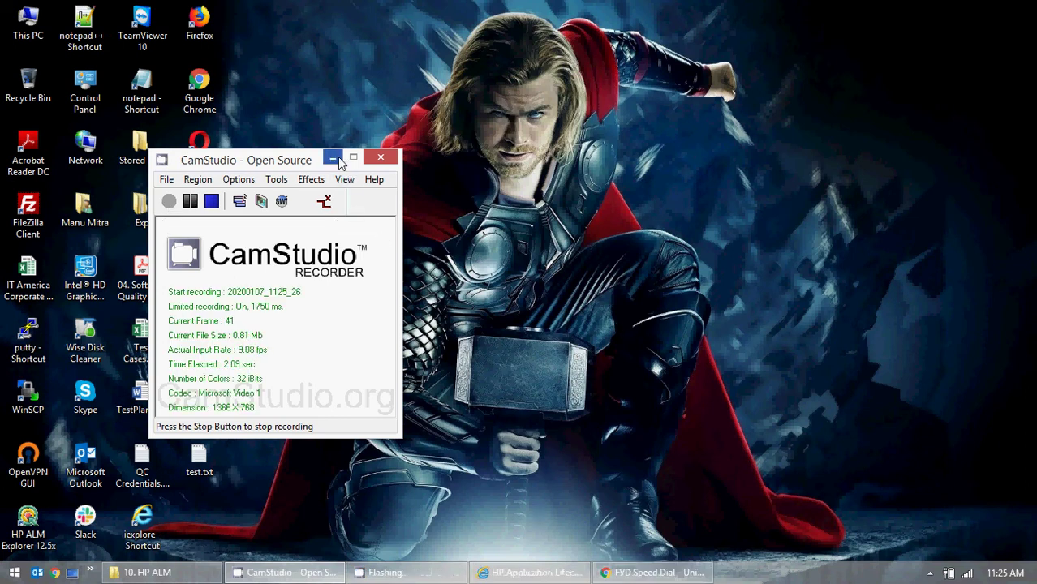
- Minimize CamStudio and the 10. HP ALM folder, then restore the HP ALM login page in IE
click(334, 158)
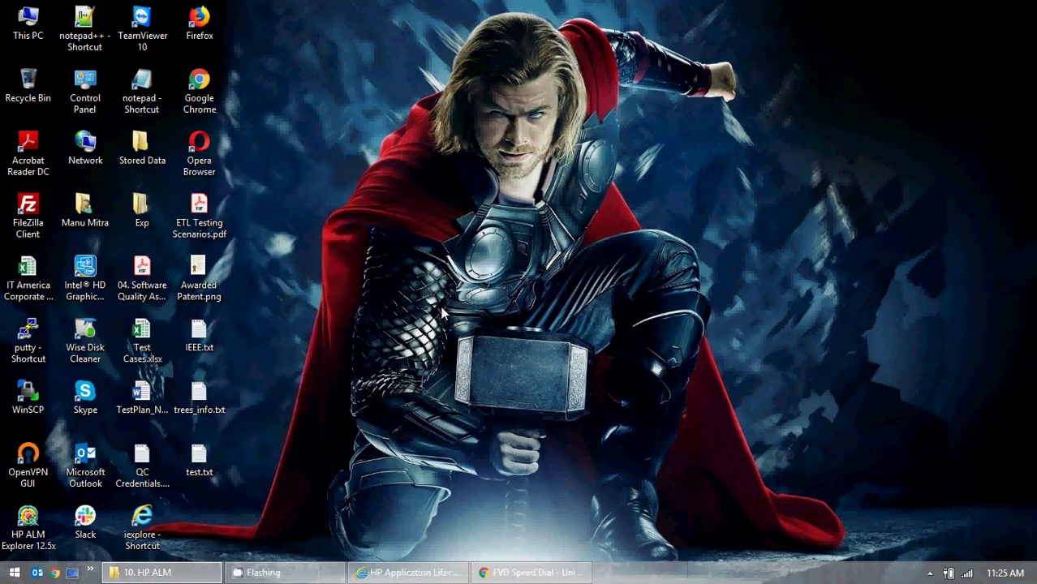
click(192, 581)
click(193, 581)
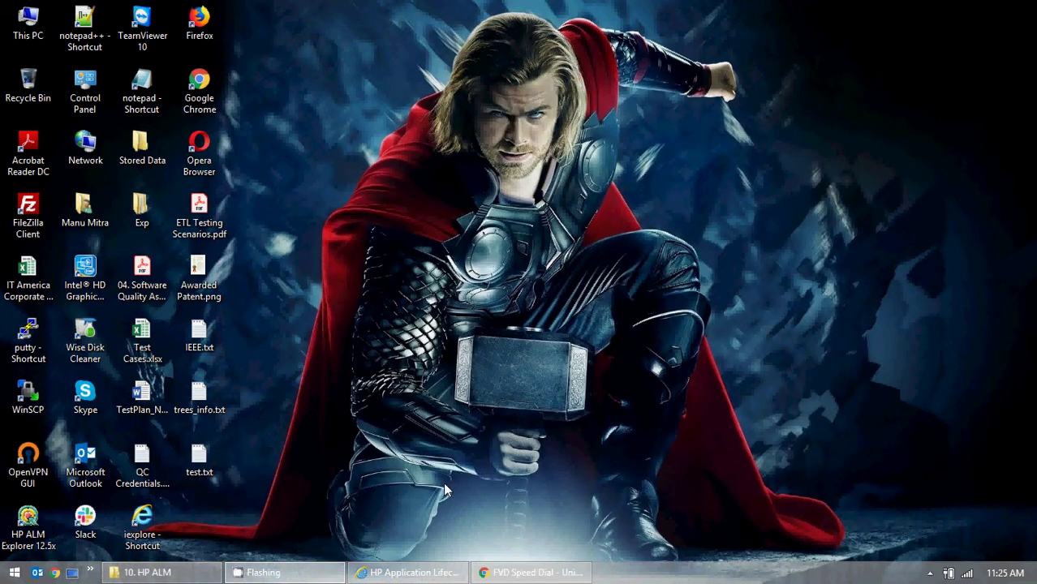
click(425, 571)
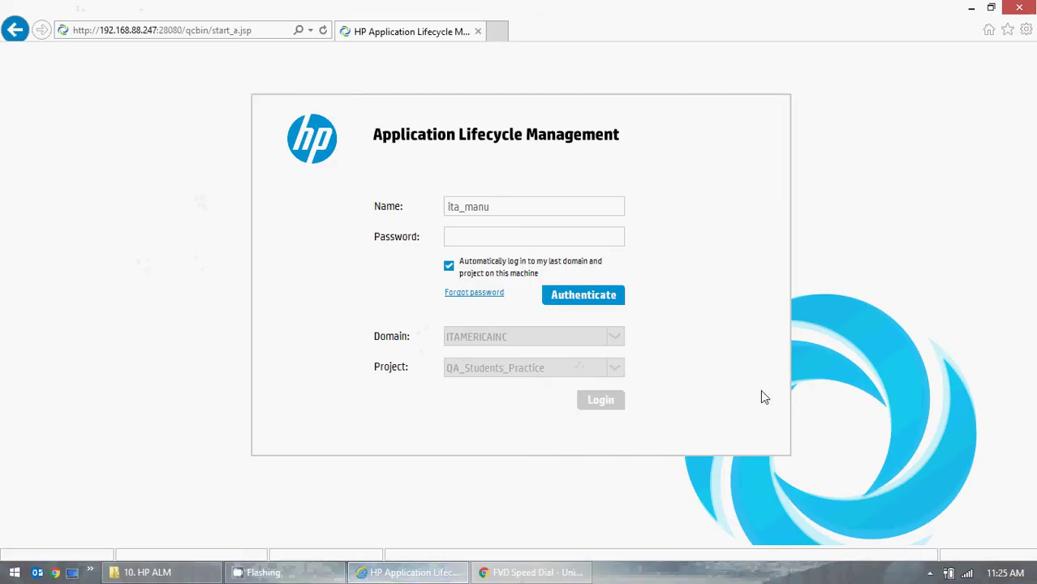
- Enter the account password and authenticate to log in to QA_Students_Practice
click(496, 238)
text(****)
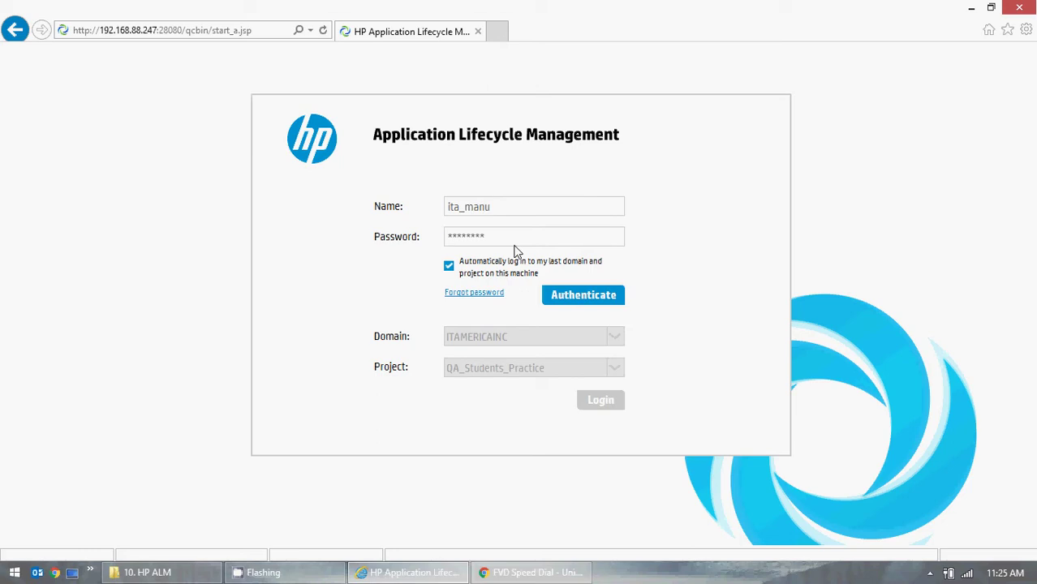
click(557, 295)
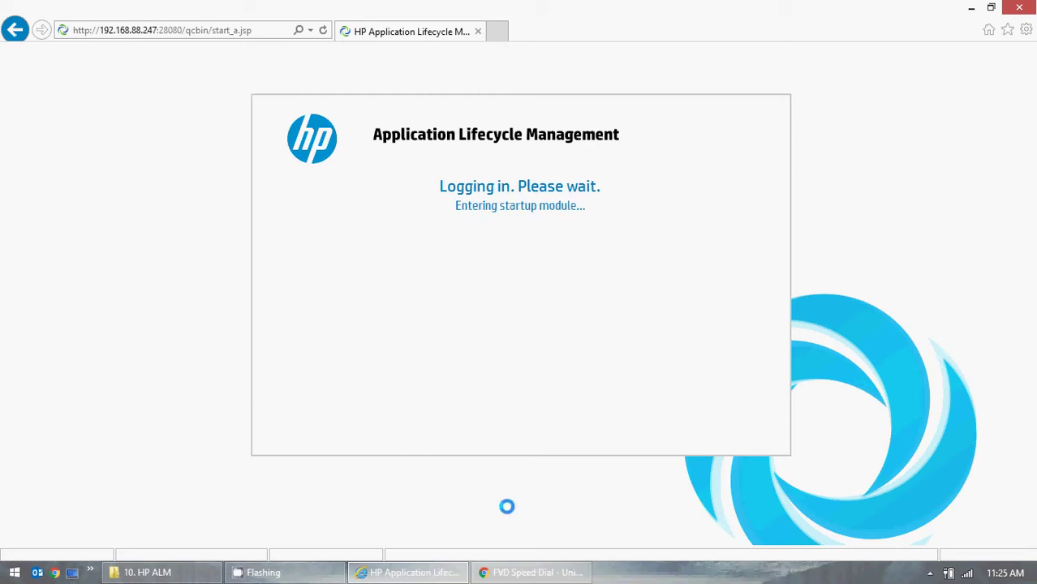
- Open the Green Mountain Outpost demo site from demo.borland.com in Chrome, then minimize Chrome
click(529, 573)
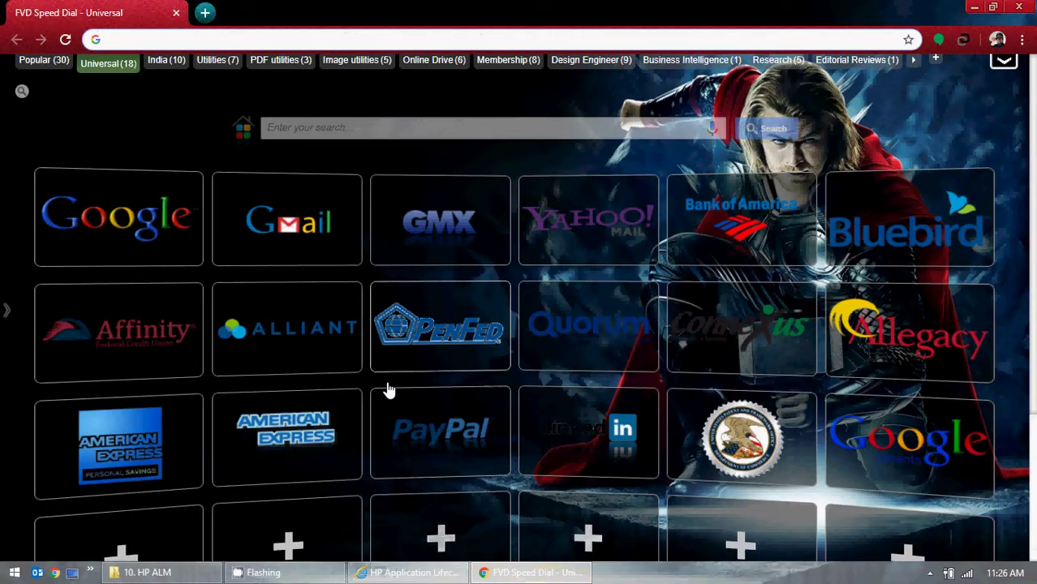
text(demo.borland.com)
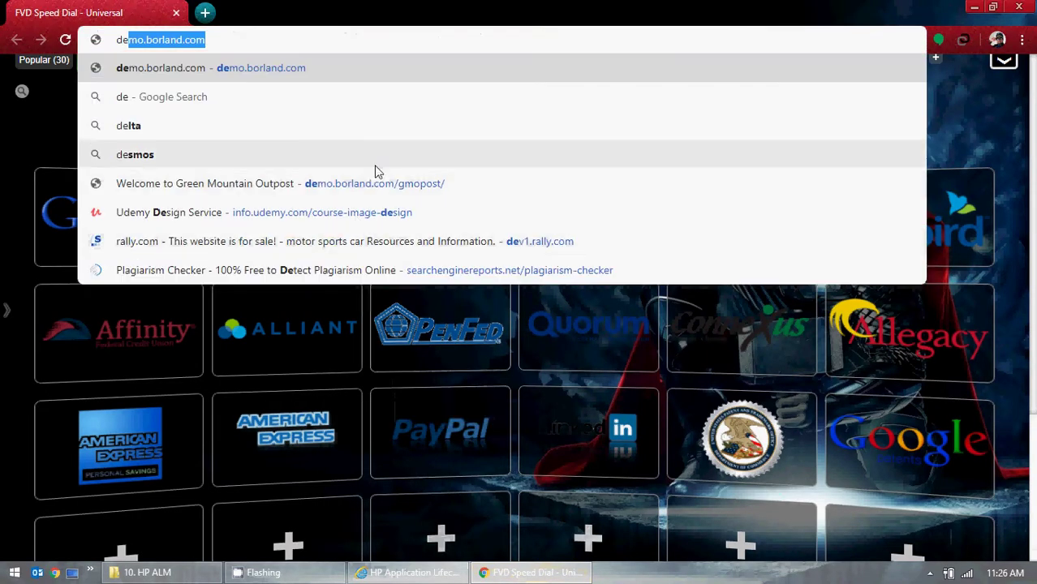
click(393, 184)
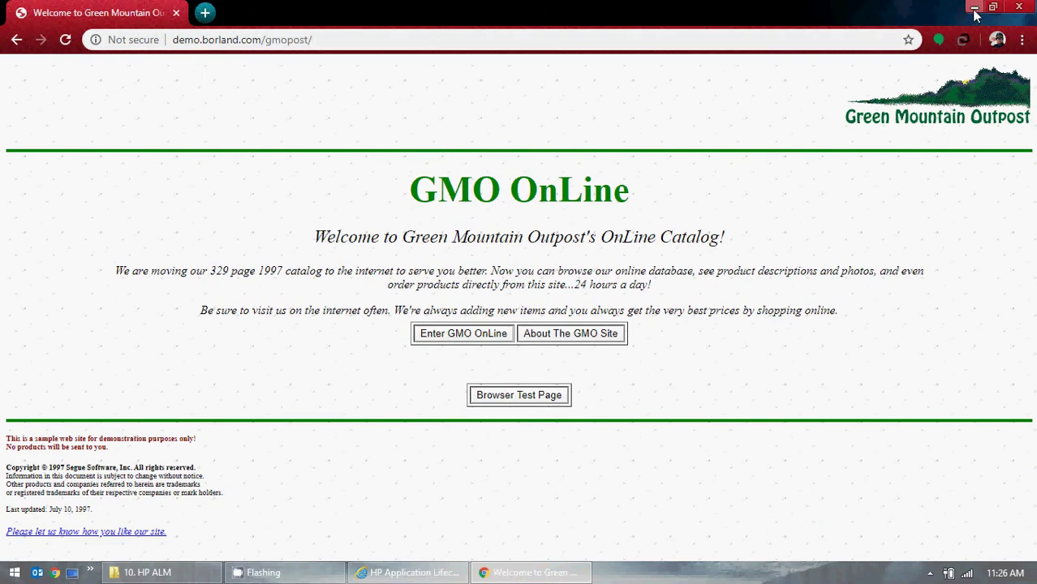
click(974, 7)
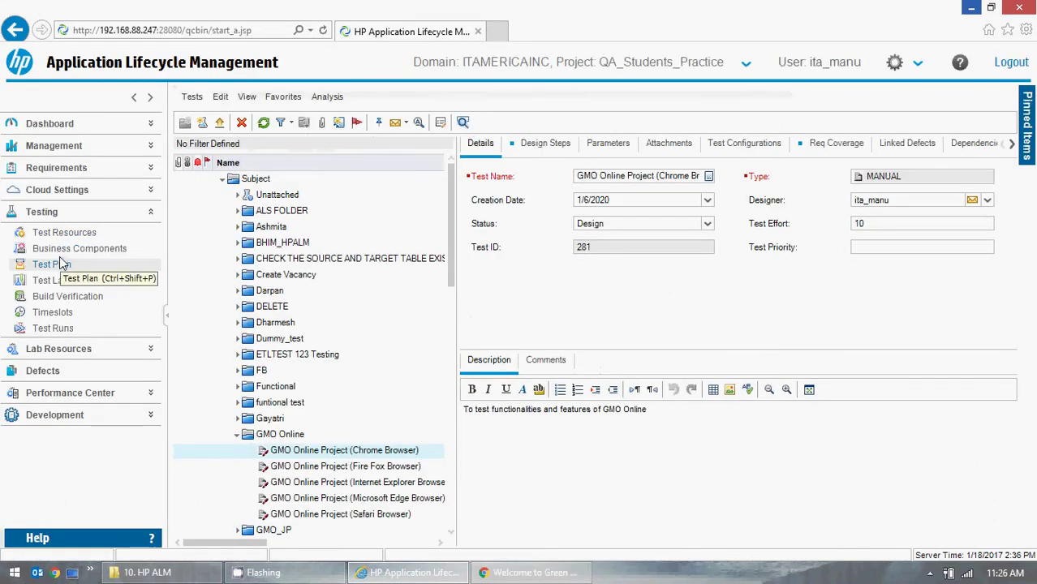
- Scroll to the GMO Online folder and show the Chrome Browser test's Design Steps tab
drag(451, 235, 452, 300)
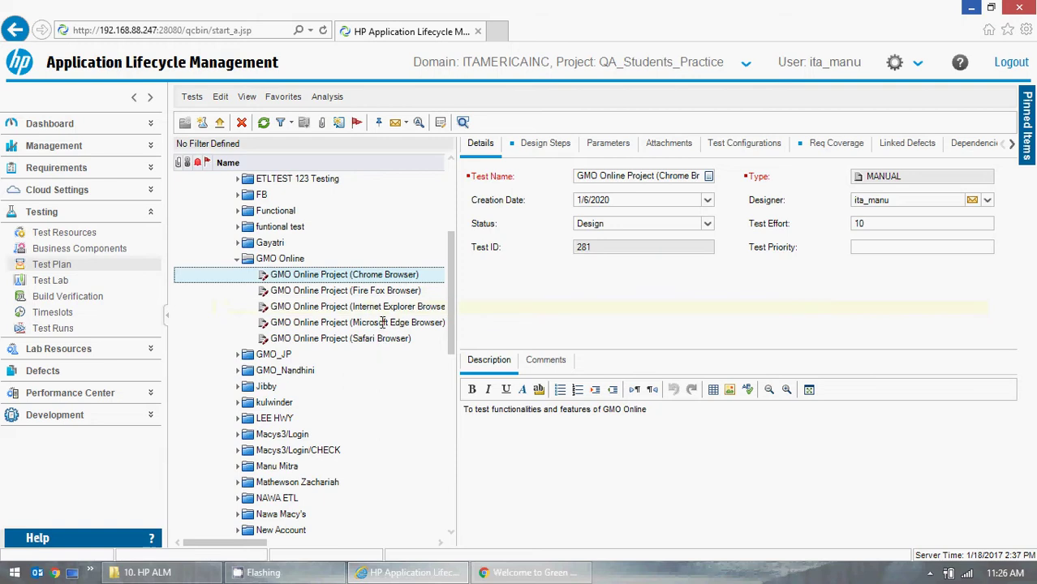
click(540, 143)
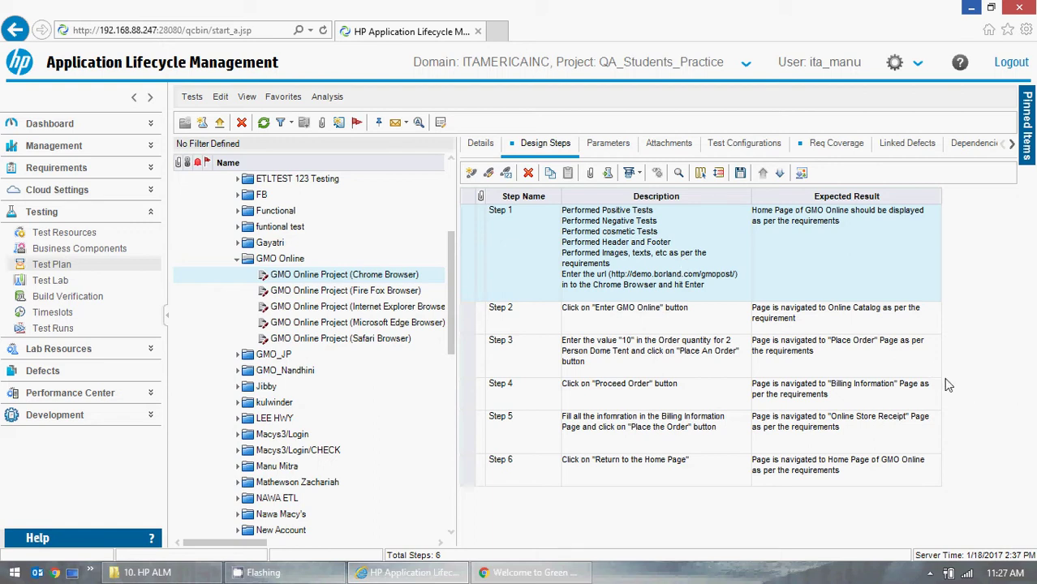
- Select and review the lines of Step 1's description, then leave edit mode
click(670, 236)
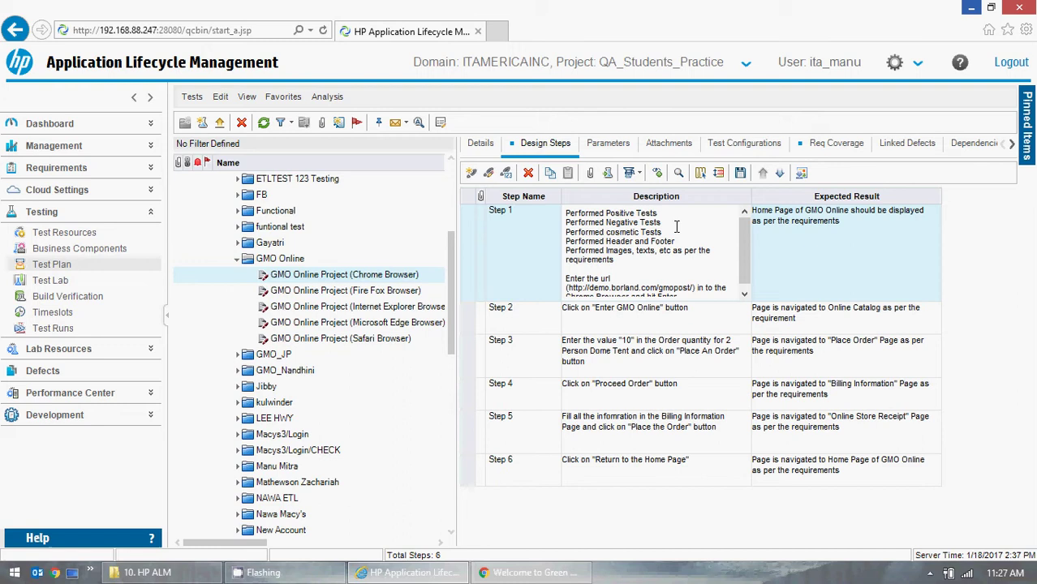
drag(670, 212, 561, 214)
drag(690, 228, 584, 227)
click(661, 241)
click(825, 329)
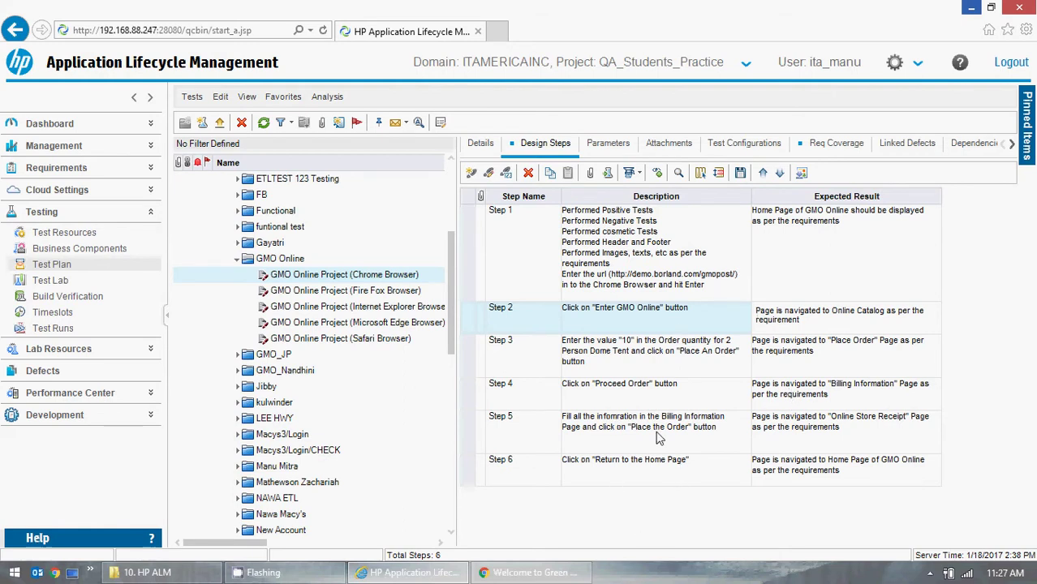
click(526, 578)
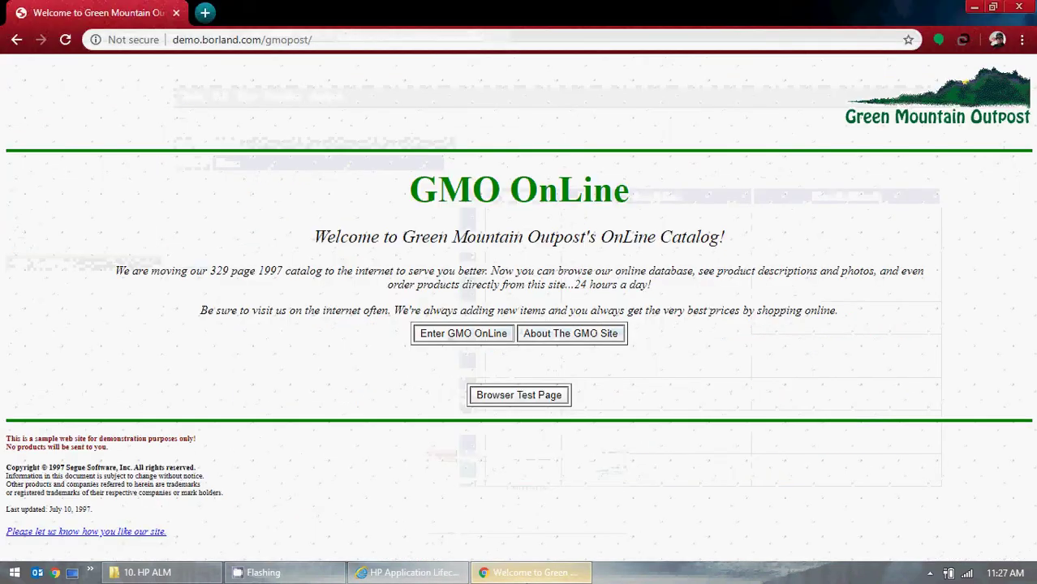
click(526, 573)
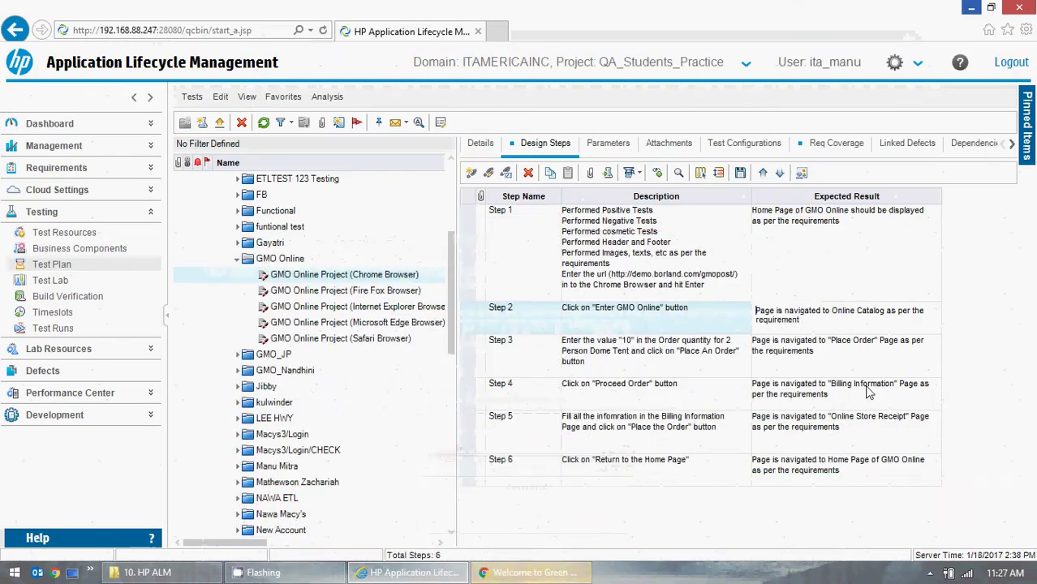
- Highlight the end of Step 1's expected result, finish editing, and switch to the GMO OnLine page in Chrome
click(852, 236)
drag(880, 224, 797, 230)
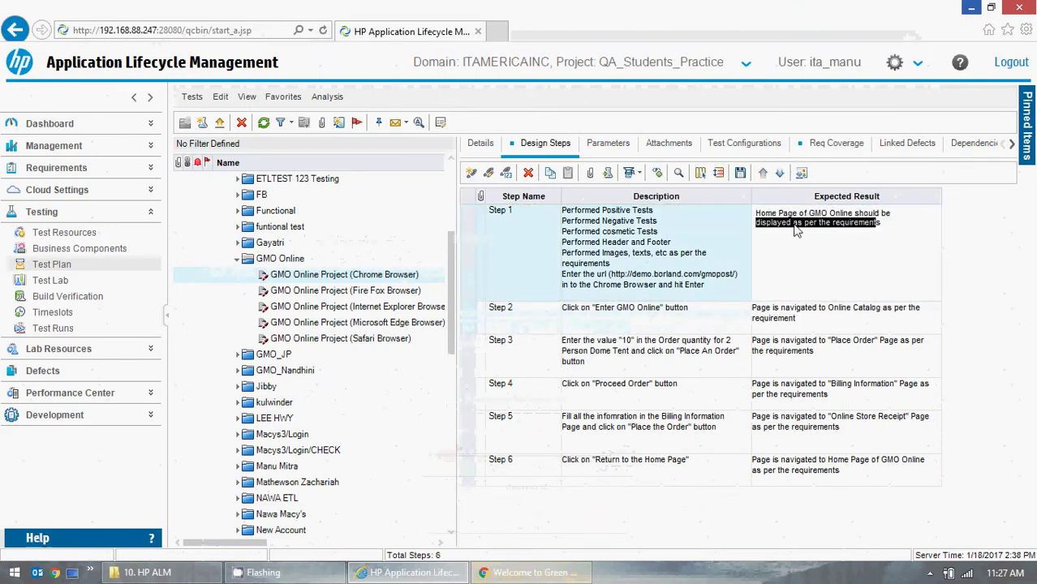
click(953, 244)
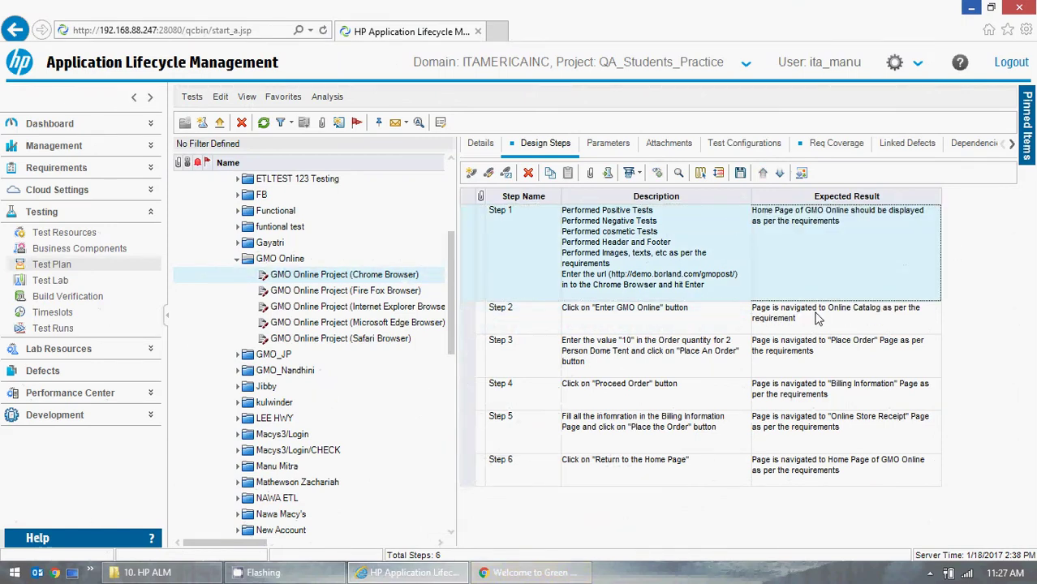
click(486, 577)
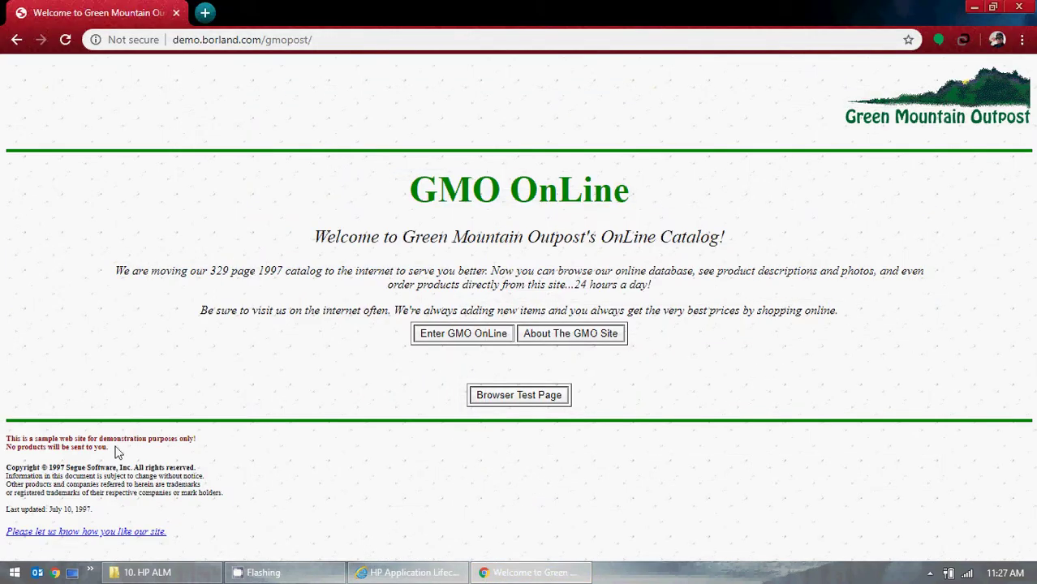
- Highlight 1997 in the GMO OnLine copyright footer, deselect it, and minimize Chrome
double_click(54, 468)
click(60, 474)
click(973, 7)
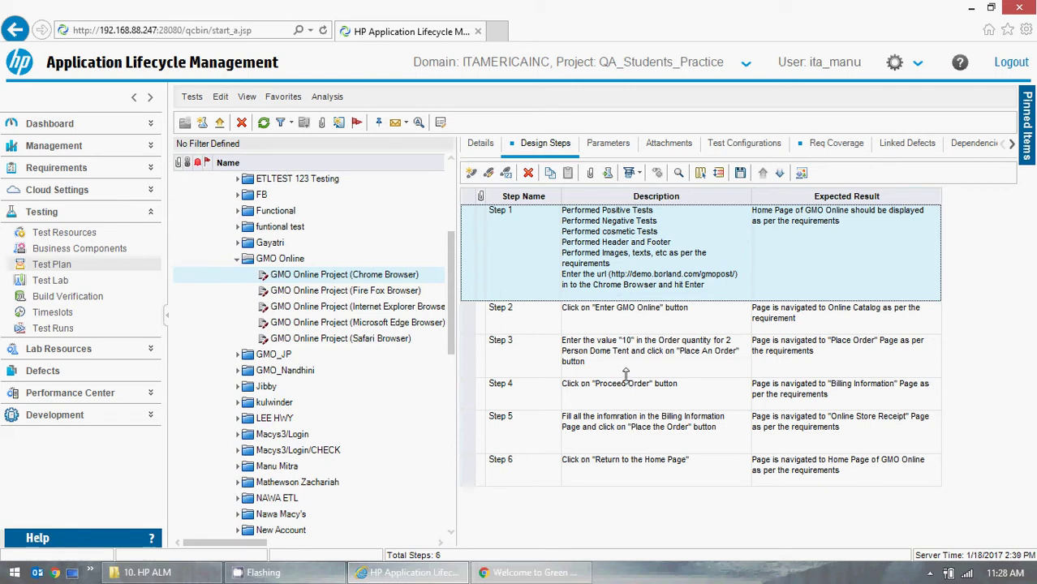
- View the Chrome test's Req Coverage for the GMO Online Project requirement, then collapse the GMO Online folder
click(821, 149)
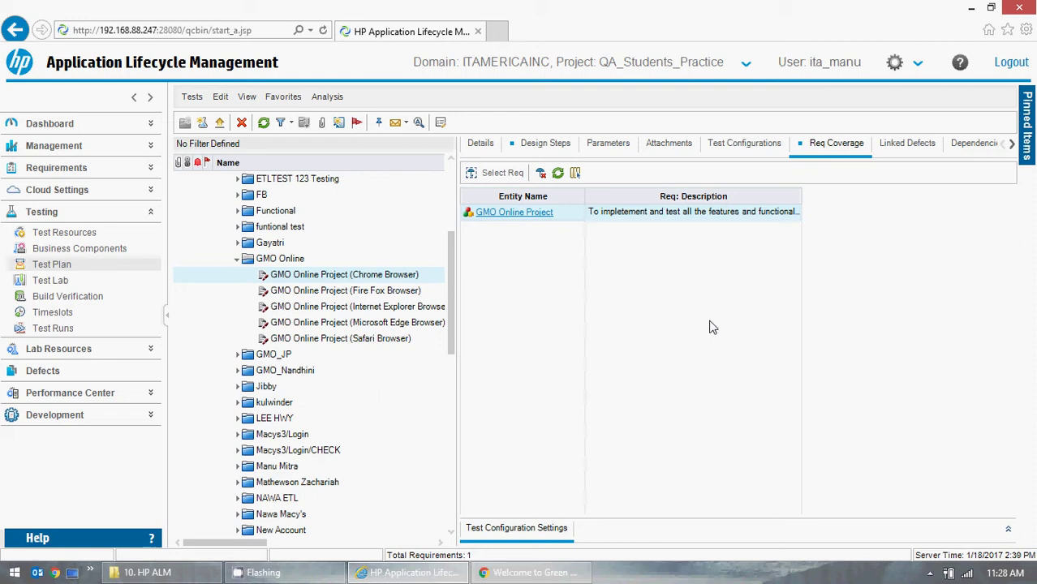
click(1011, 145)
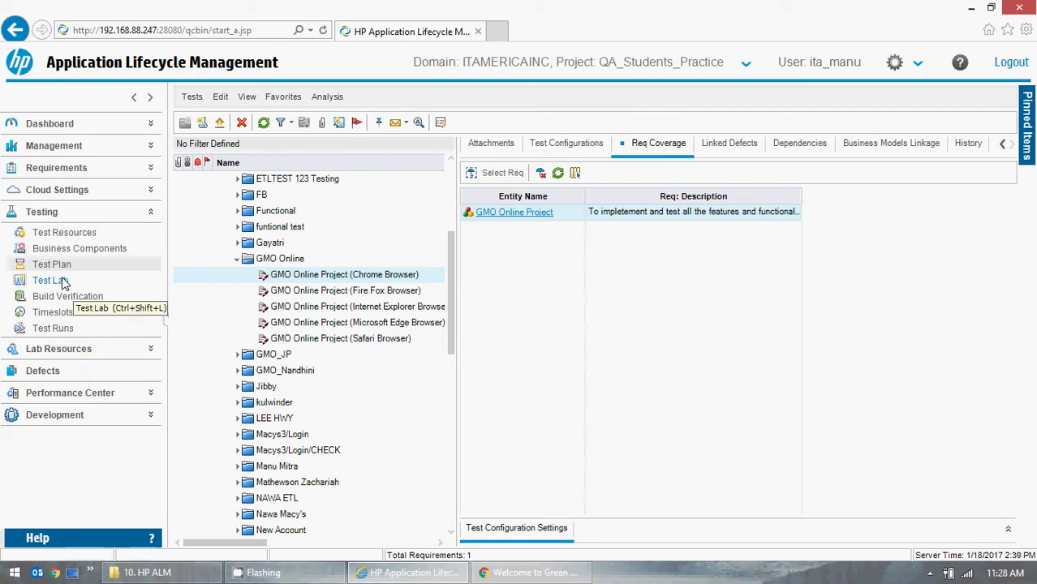
click(236, 259)
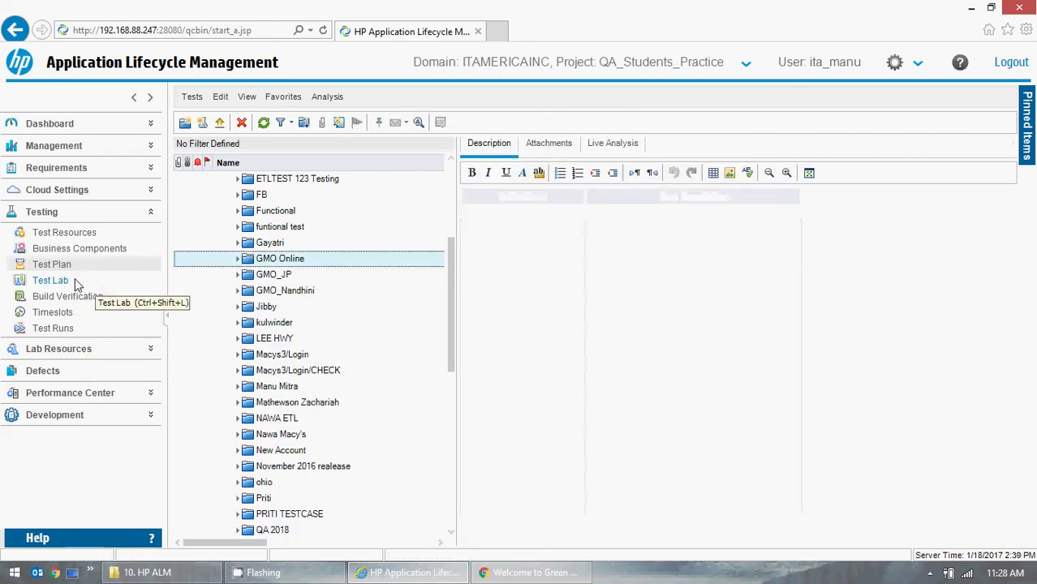
- Open Test Lab, collapse the GMO Online test set folder, and collapse the tree to Root
click(70, 280)
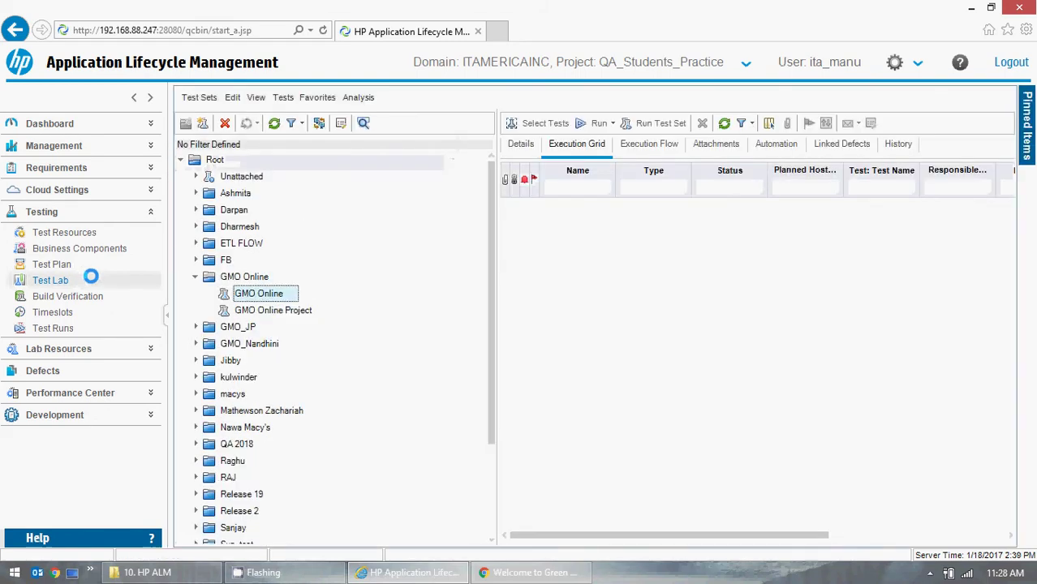
click(195, 277)
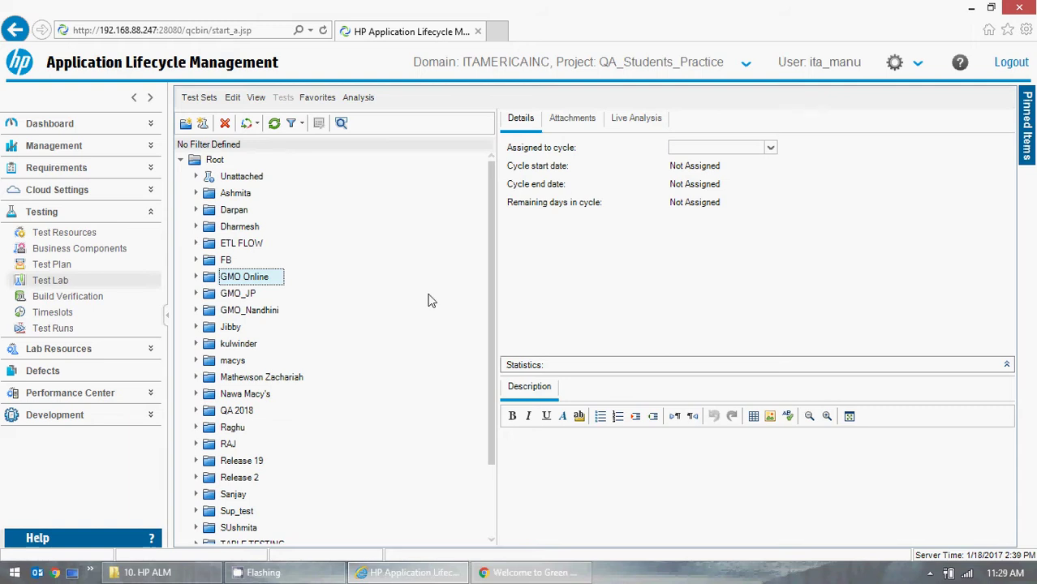
double_click(193, 162)
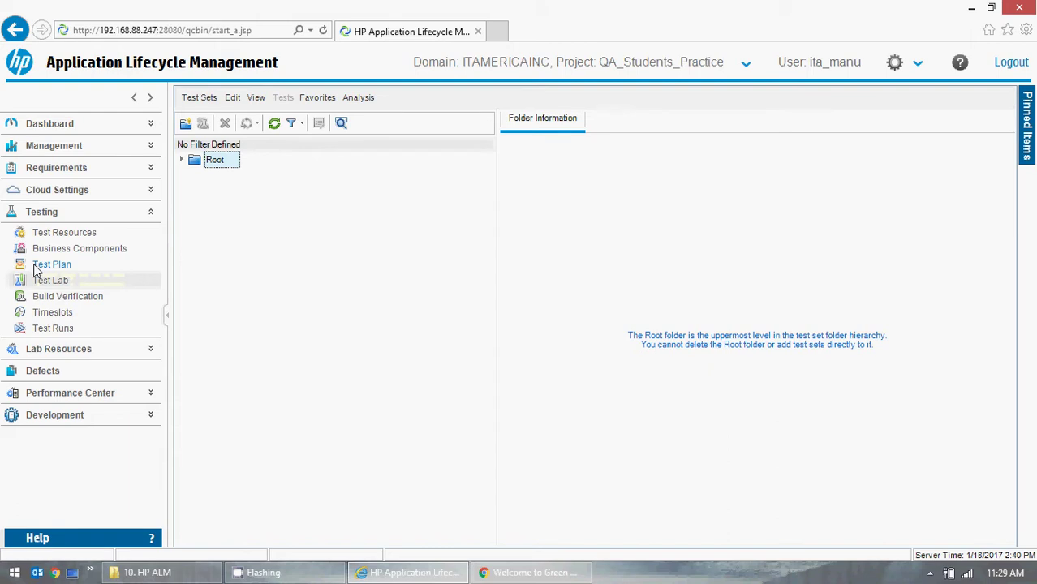
- Back in Test Plan, expand the GMO Online folder to list its five browser-specific tests
click(35, 268)
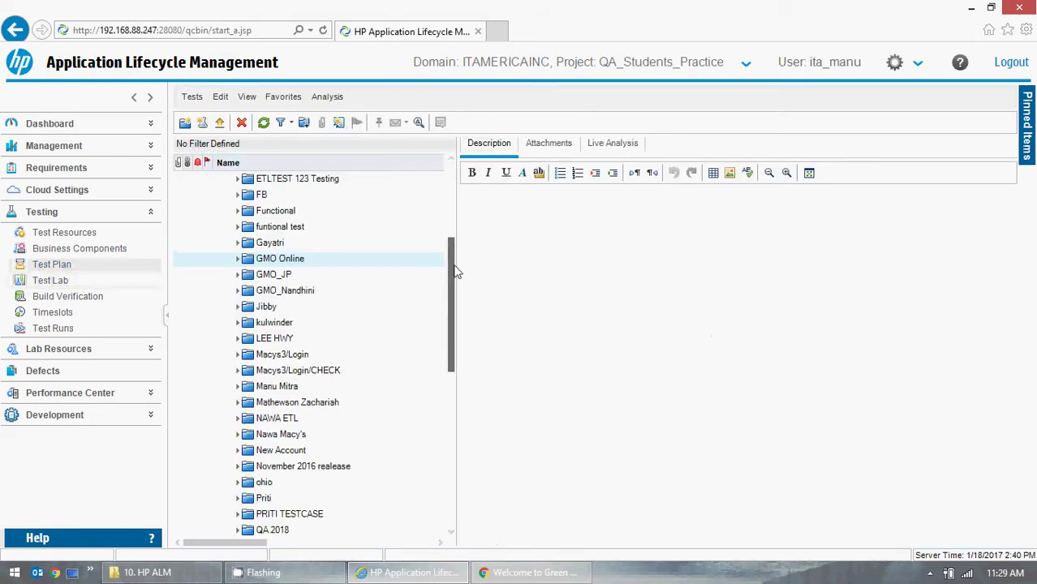
drag(453, 273, 455, 219)
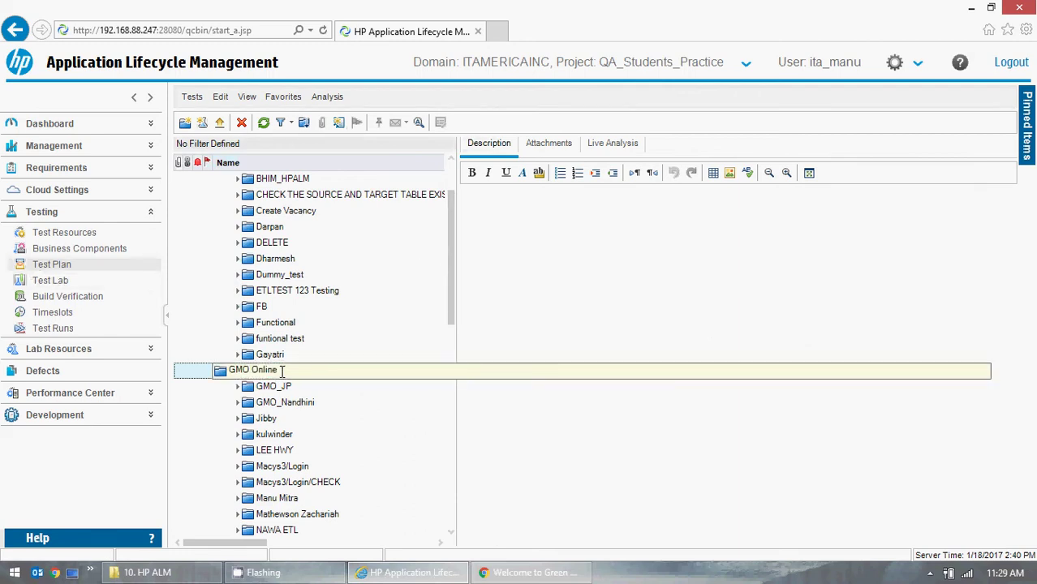
click(237, 371)
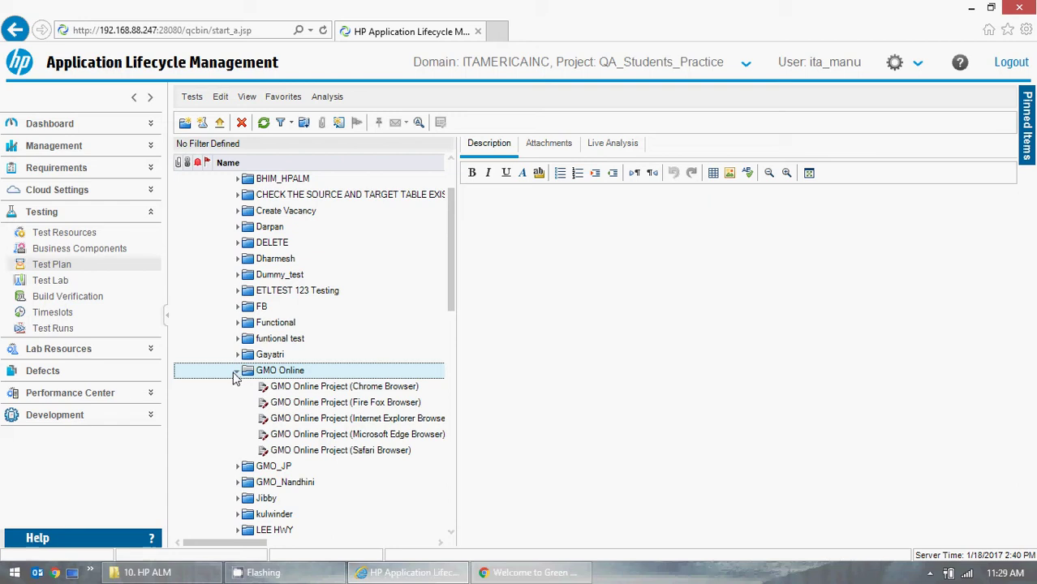
click(236, 374)
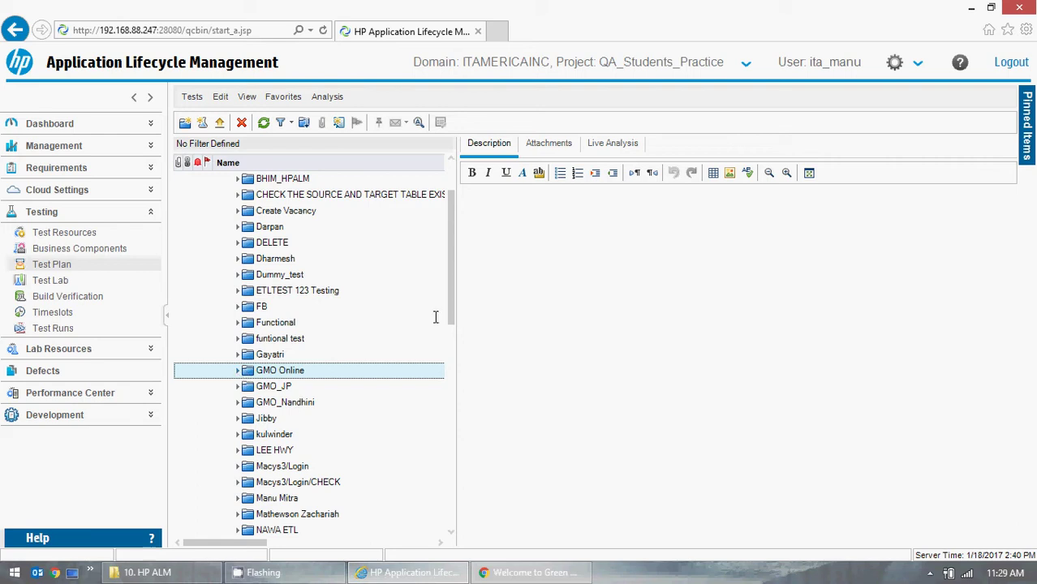
drag(456, 229, 447, 186)
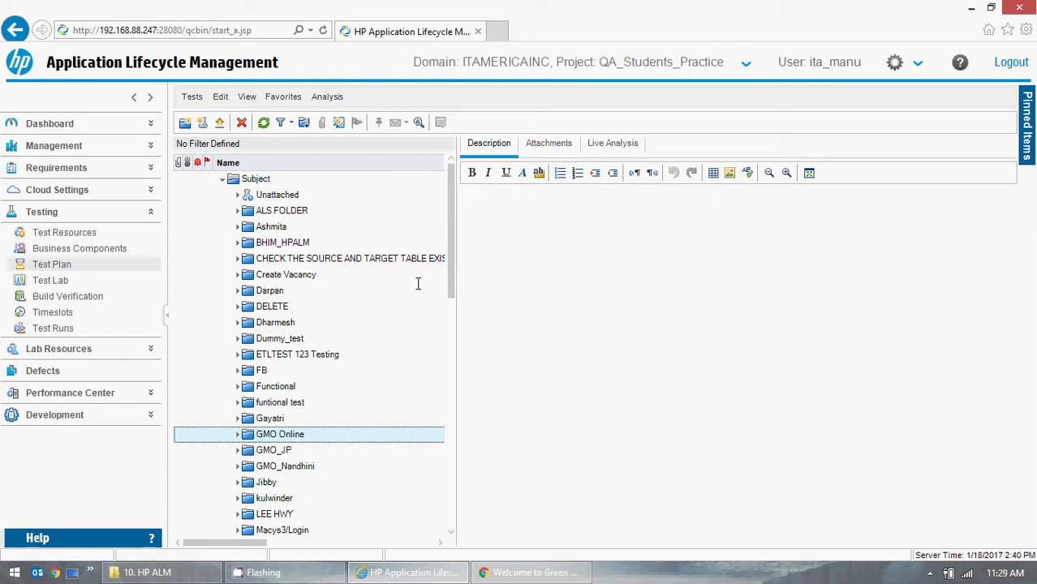
drag(453, 221, 453, 268)
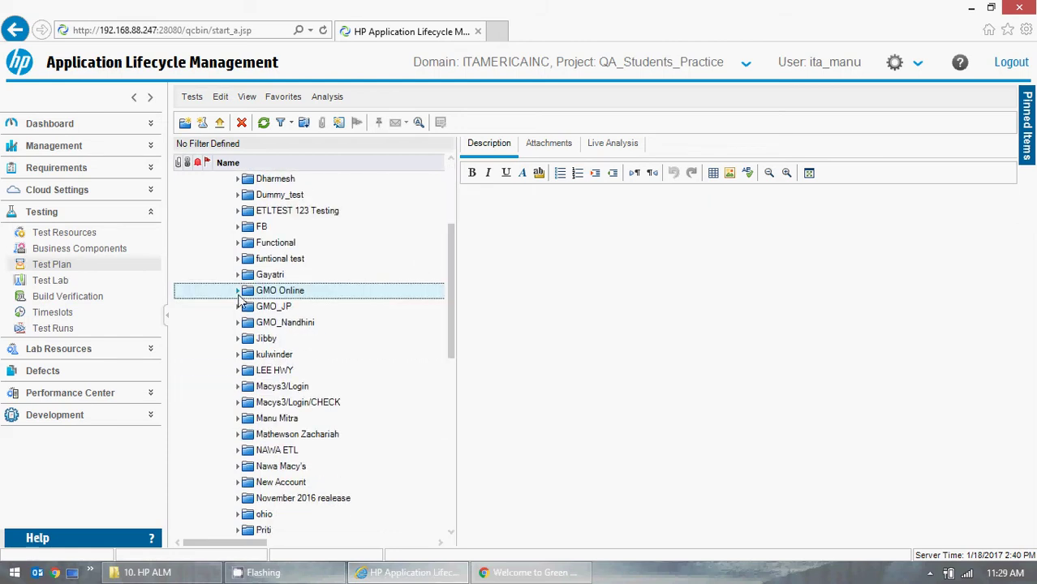
click(238, 290)
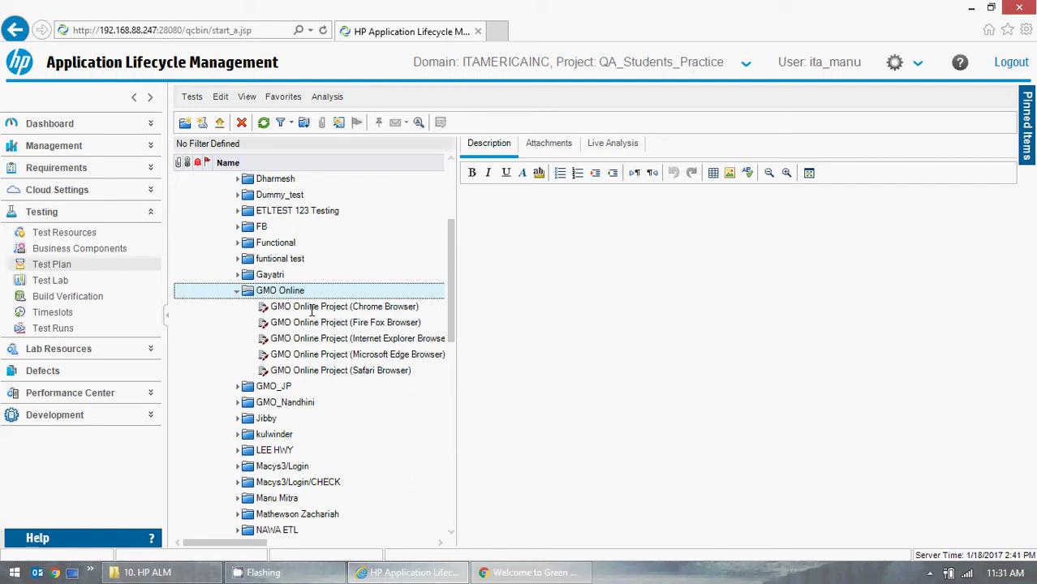
- Check Req Coverage for the Chrome, Firefox, Internet Explorer, Edge and Safari tests, then collapse GMO Online
click(314, 306)
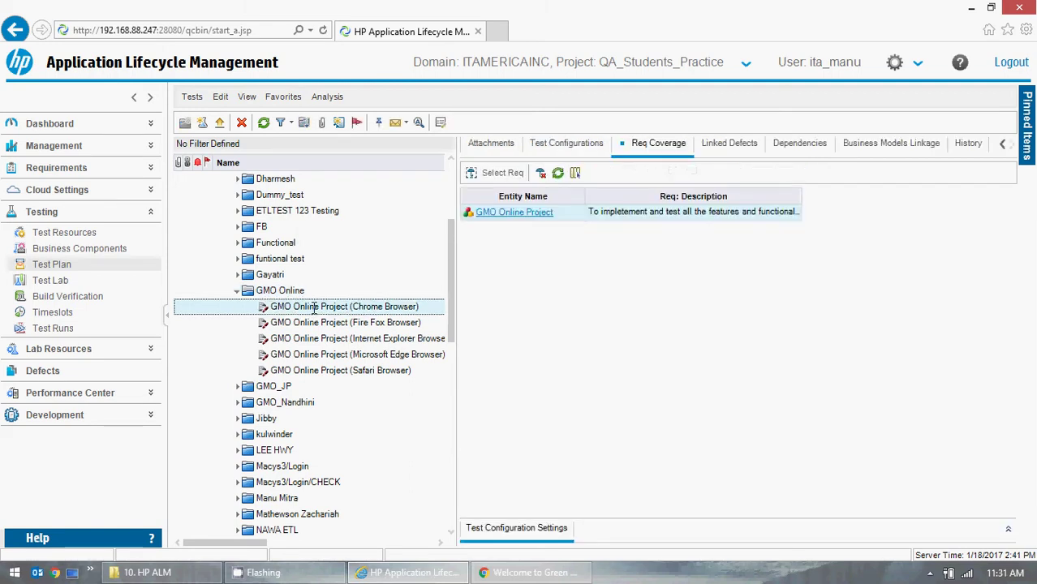
click(317, 322)
click(319, 338)
click(319, 355)
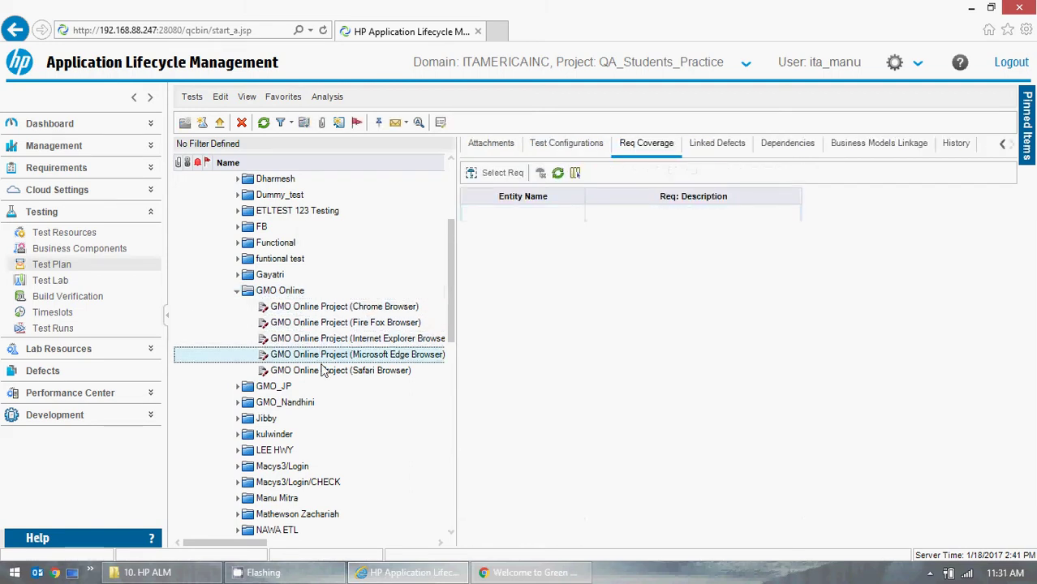
click(323, 370)
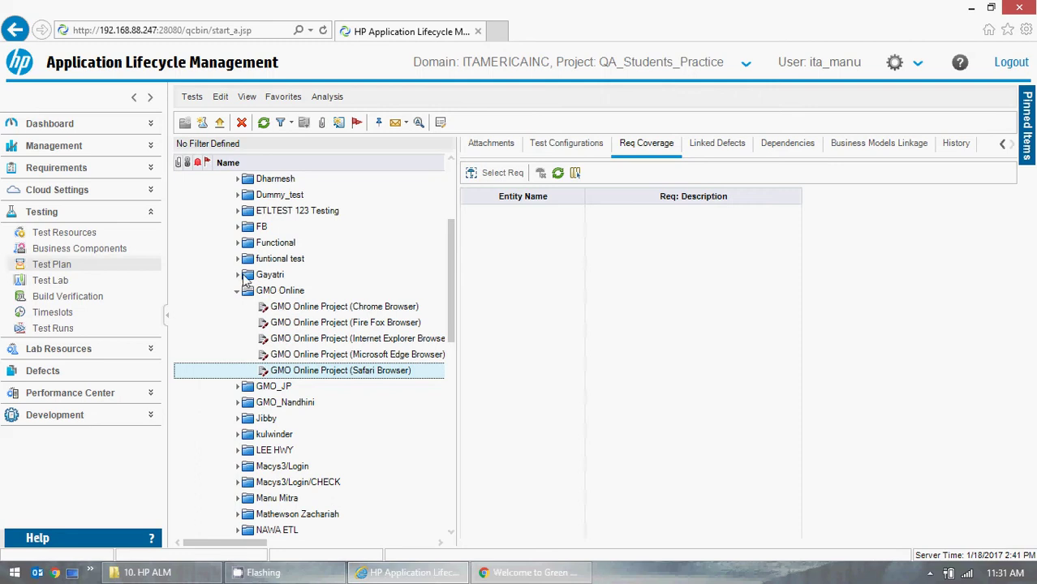
click(238, 294)
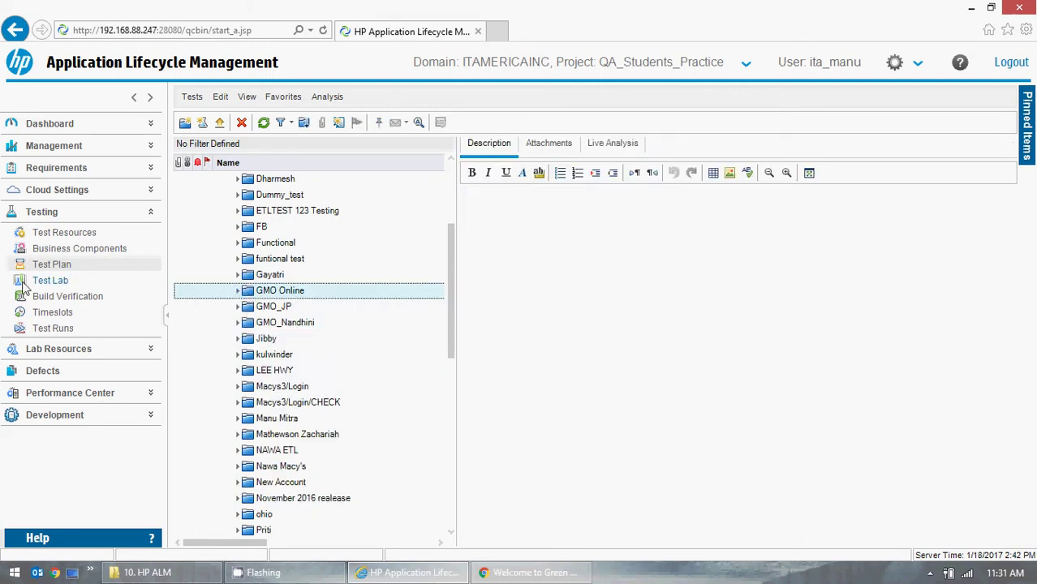
- In Test Lab, expand Root and GMO Online and browse its two test sets
click(65, 284)
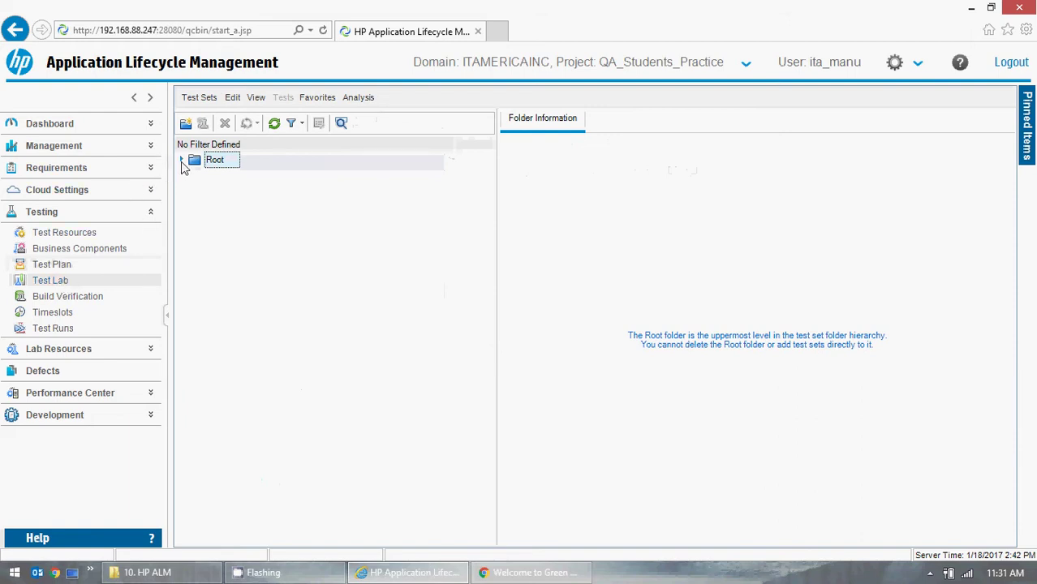
click(182, 160)
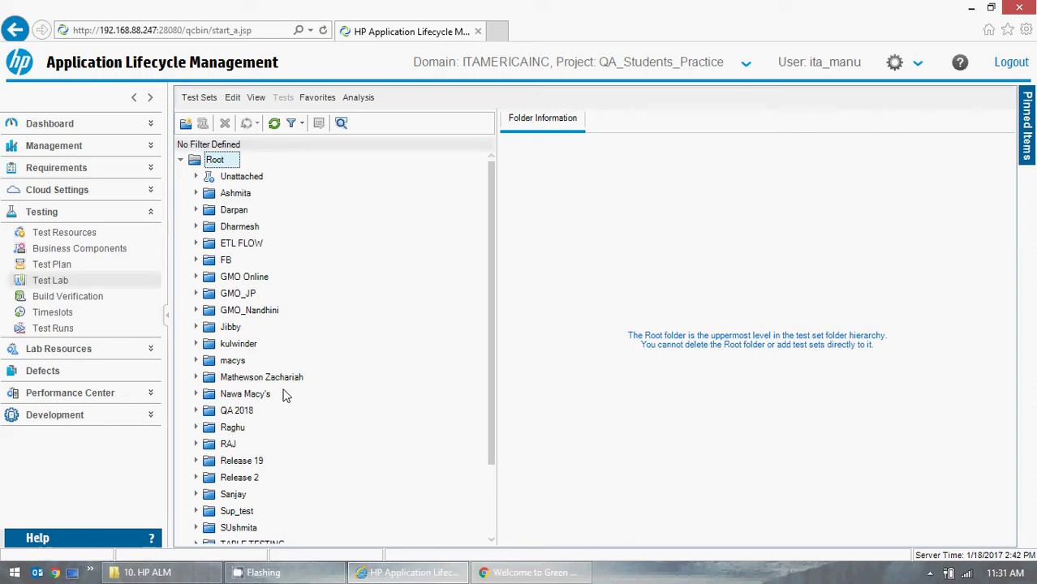
click(196, 276)
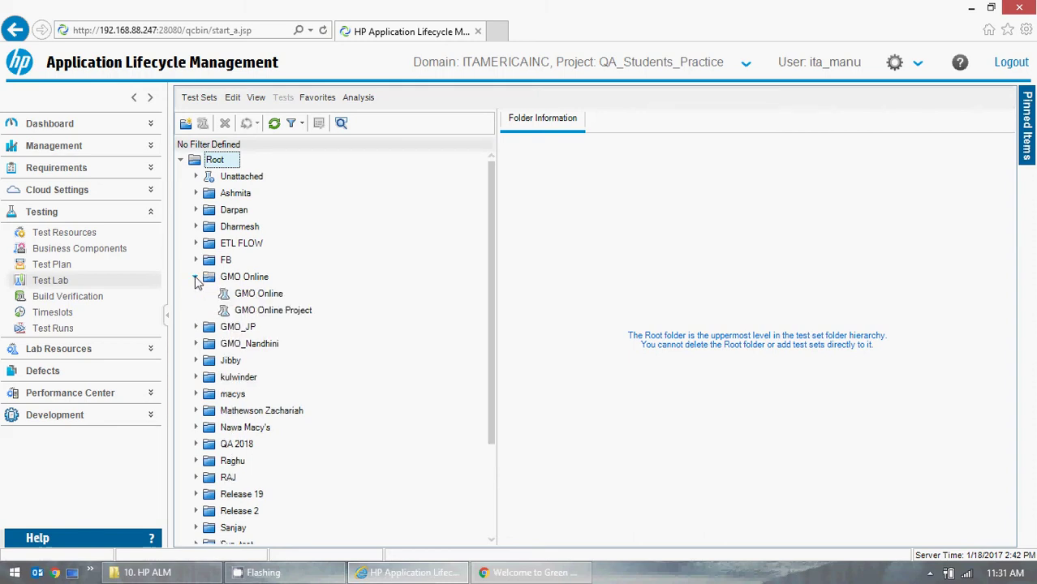
click(260, 313)
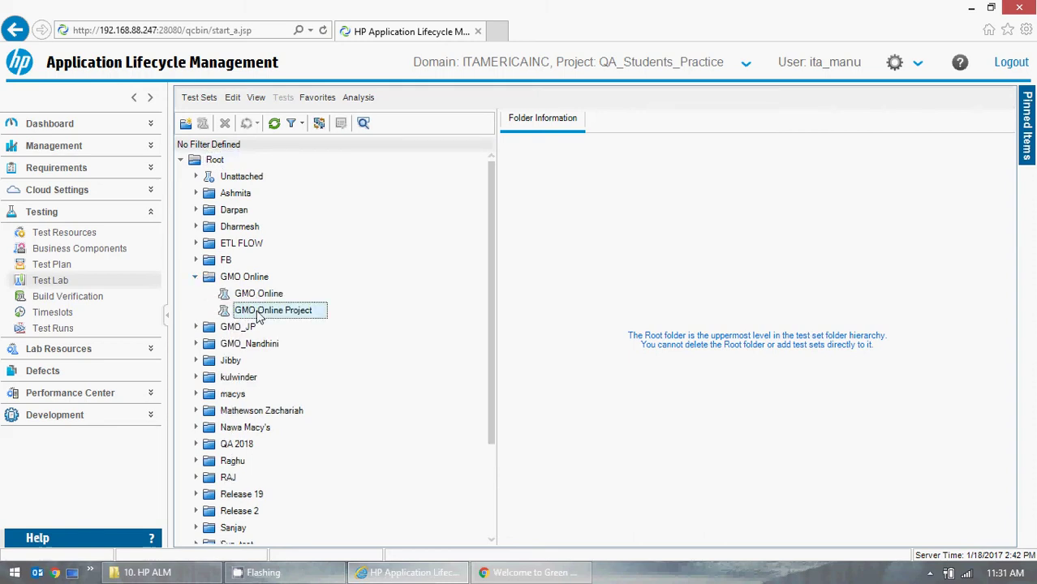
click(257, 296)
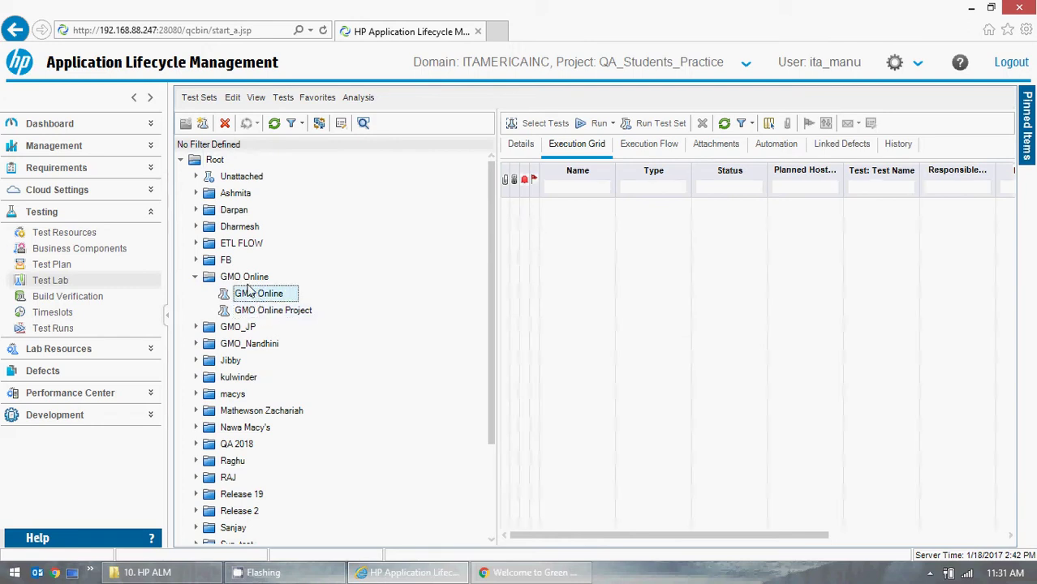
- Select the GMO Online test set folder and request its deletion
click(195, 276)
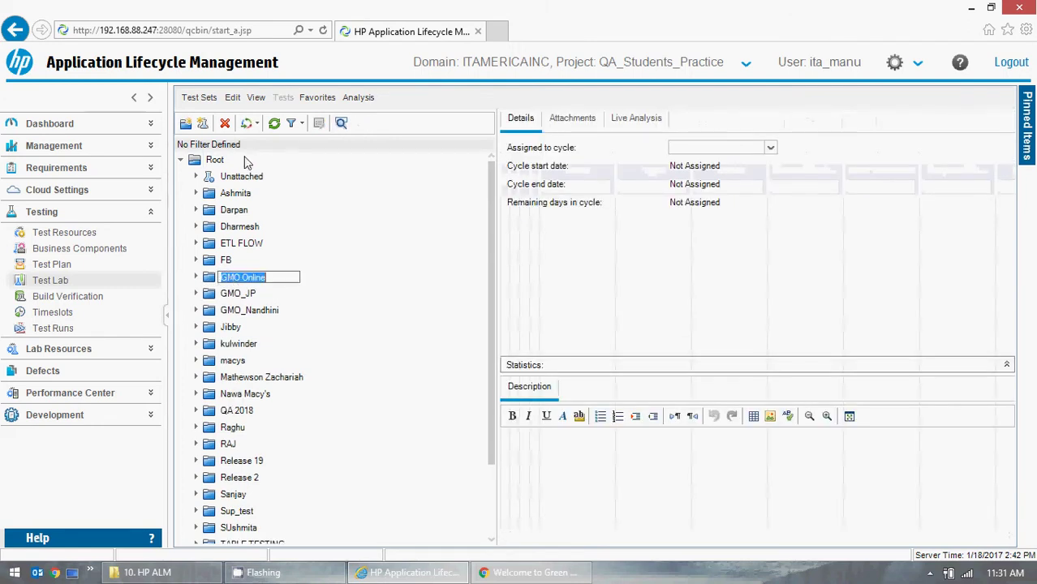
click(221, 297)
click(236, 278)
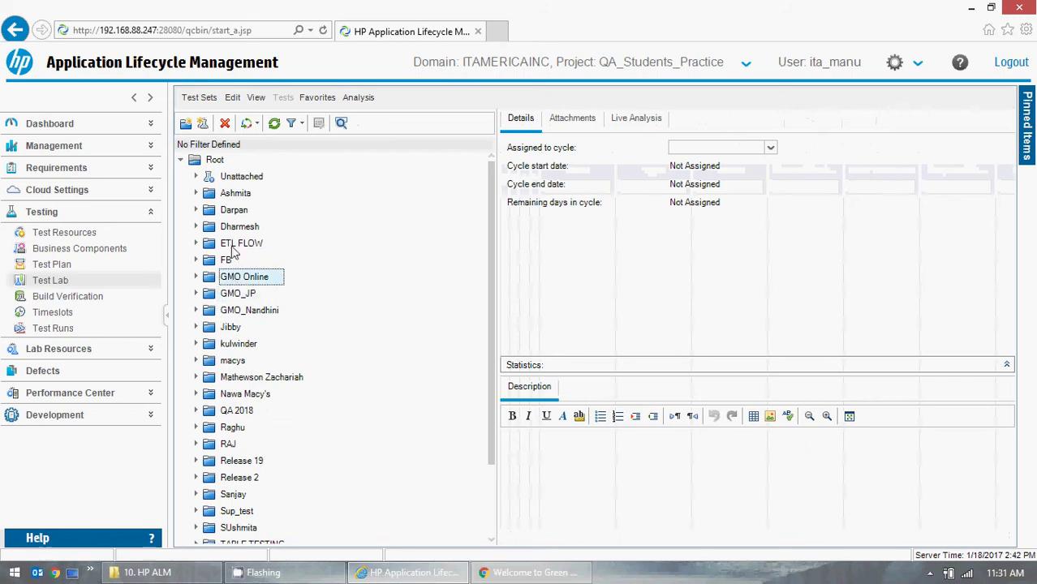
click(225, 123)
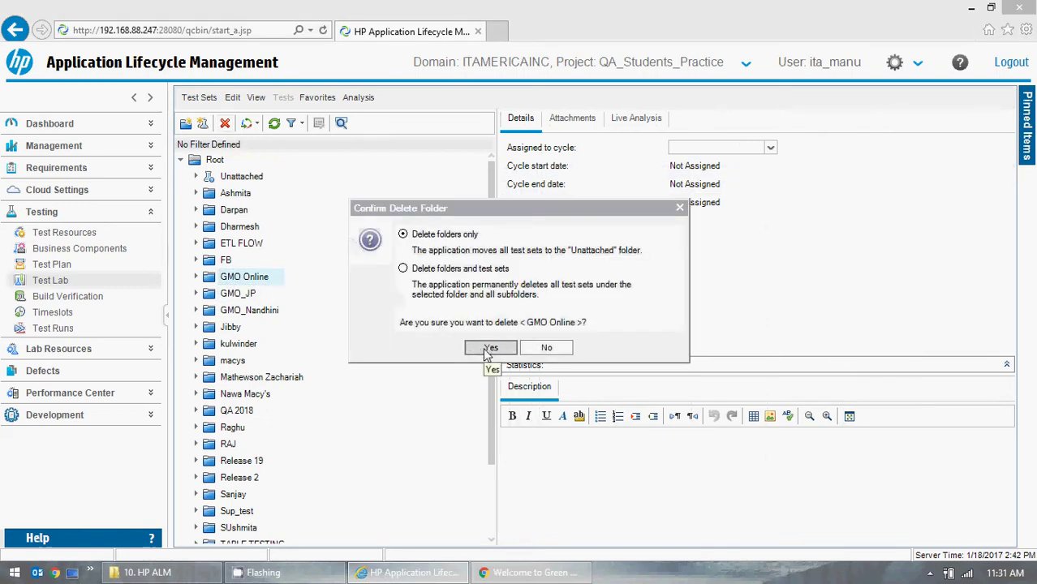
- Confirm deletion with 'Delete folders and test sets', removing GMO Online and its test sets
click(403, 269)
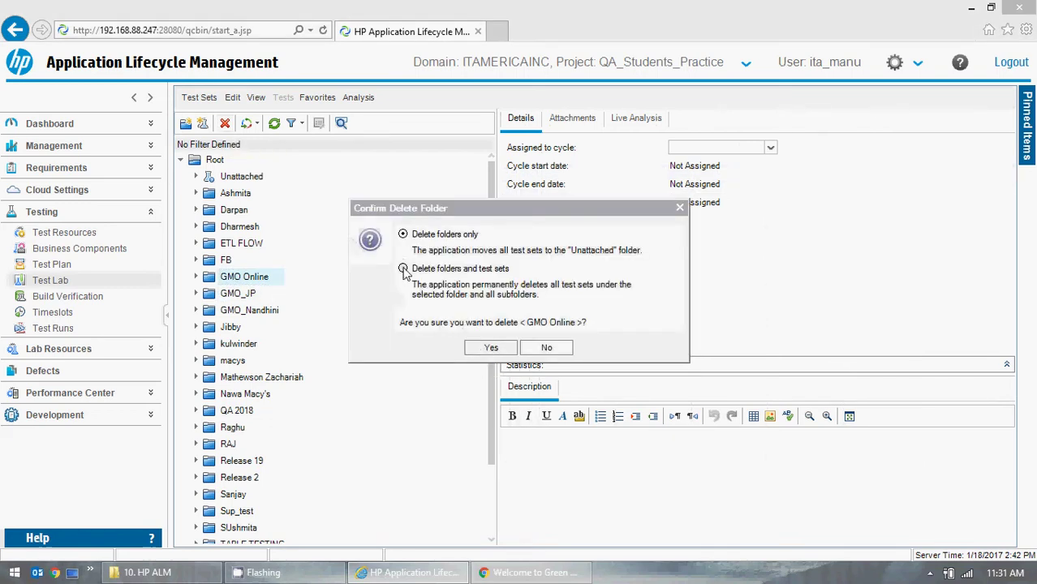
click(489, 349)
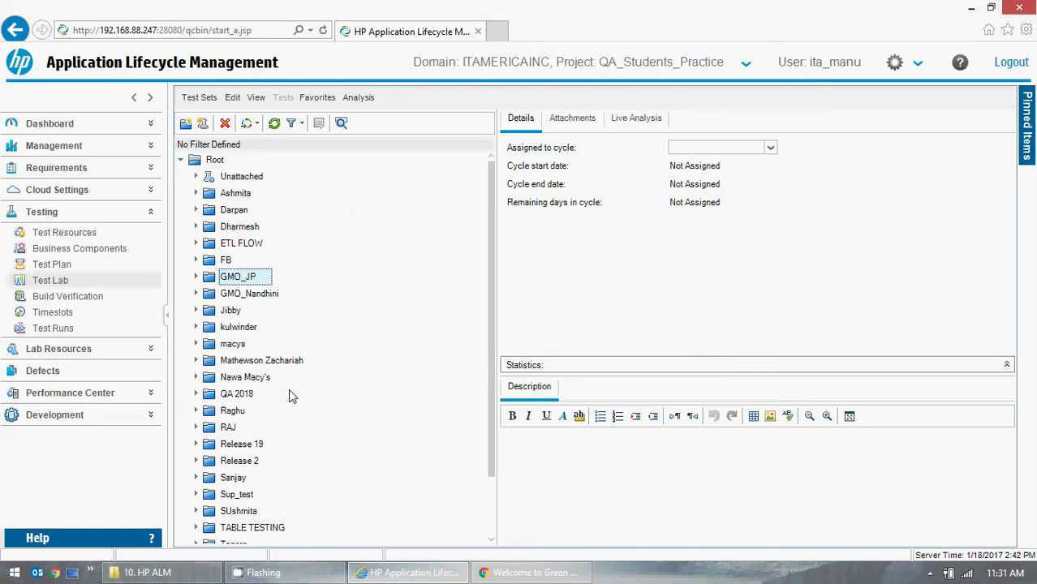
scroll(333, 389, down, 2)
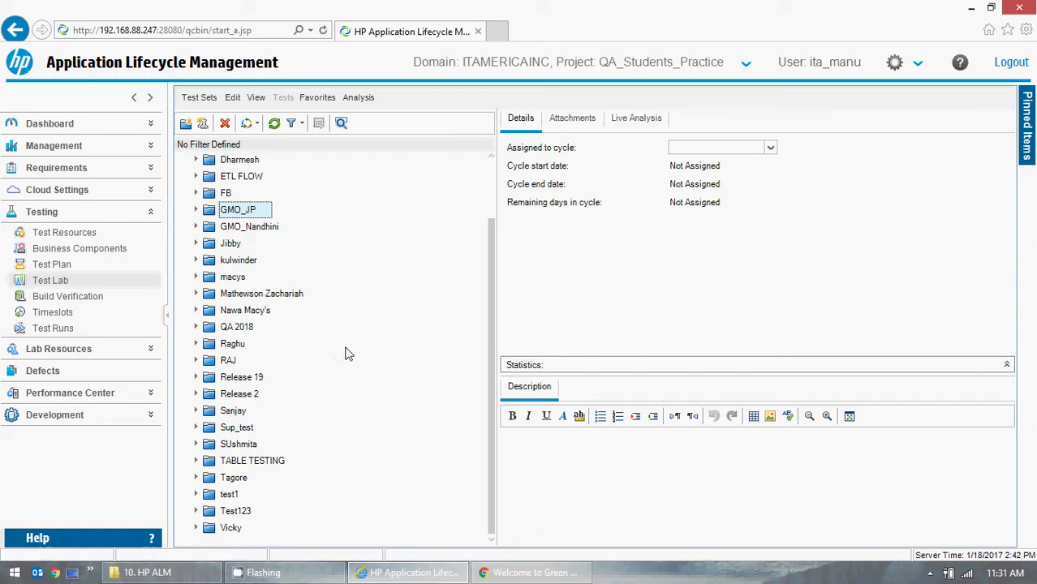
- Create a new test set folder named 'GMO Online' under GMO_JP
click(184, 126)
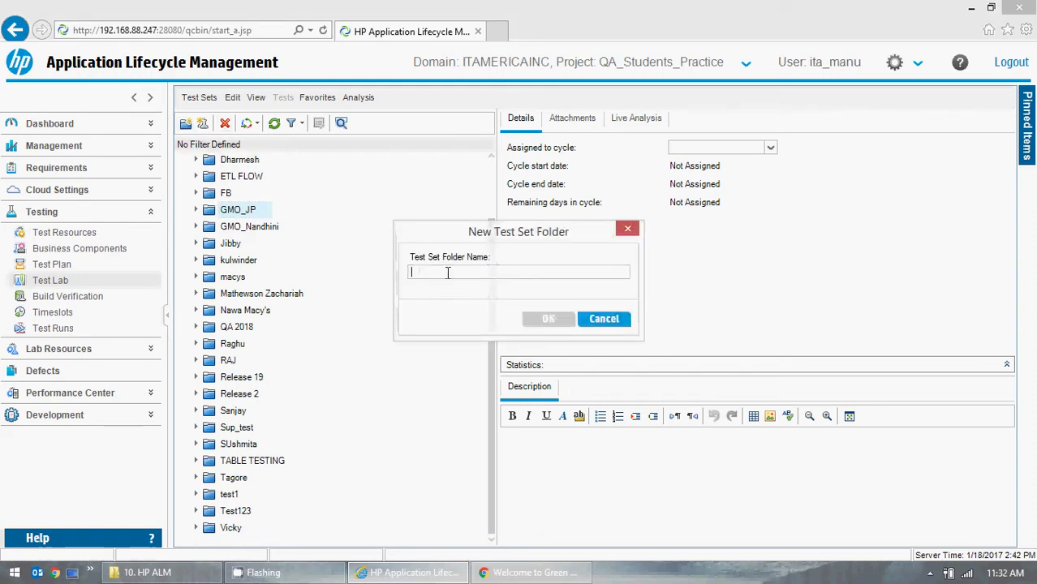
text(GMO Online Proje)
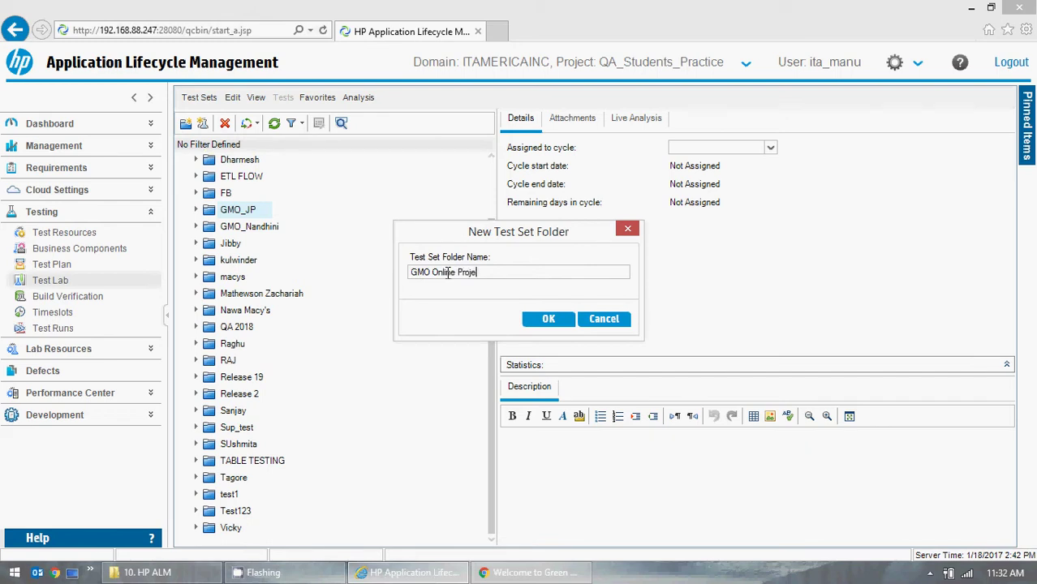
key(BackSpace)
key(BackSpace)
key(BackSpace)
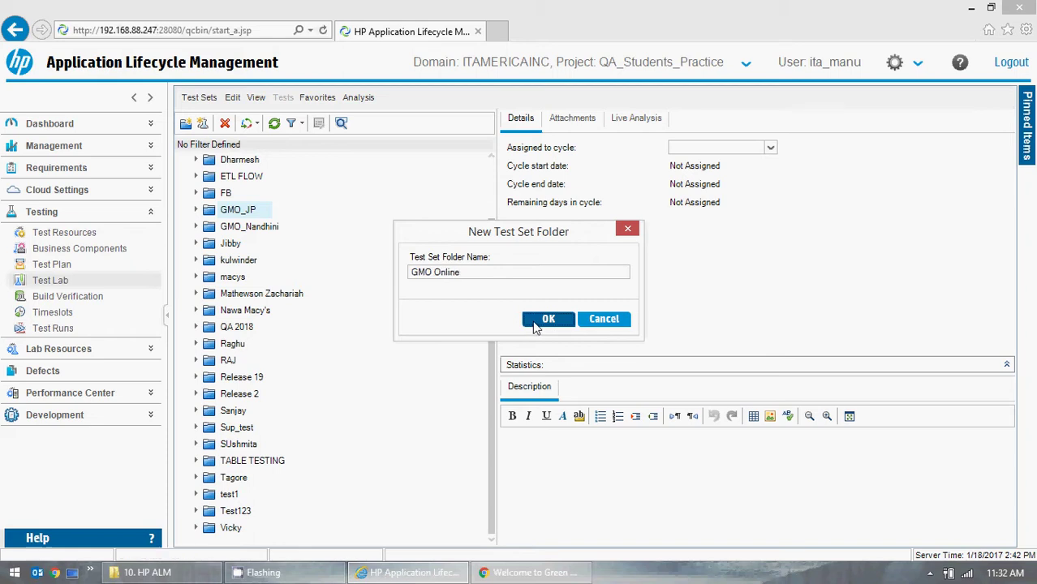
click(535, 322)
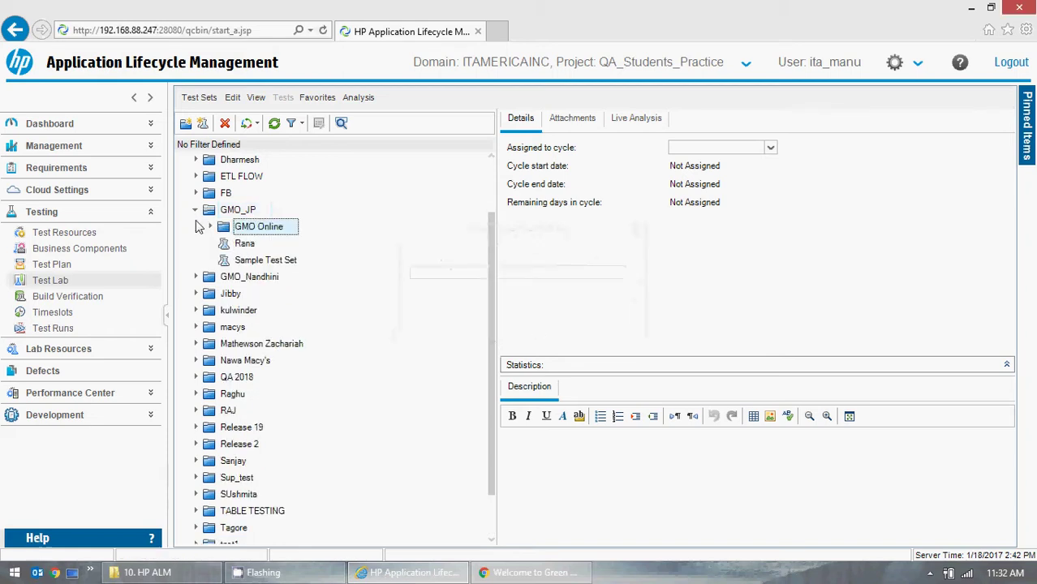
- Delete the misplaced GMO Online folder with its test sets, then select Root
click(225, 124)
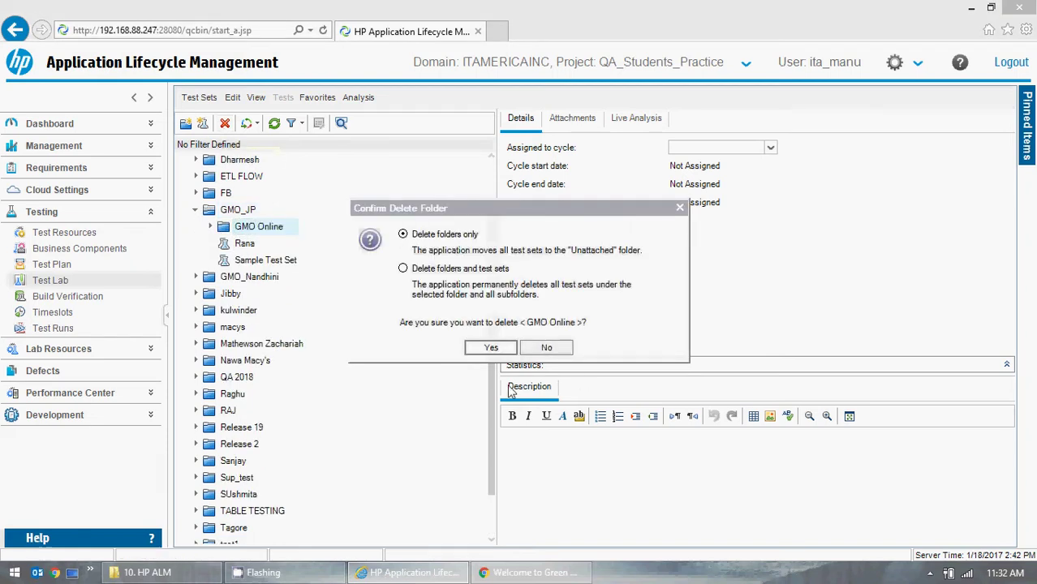
click(402, 269)
click(491, 348)
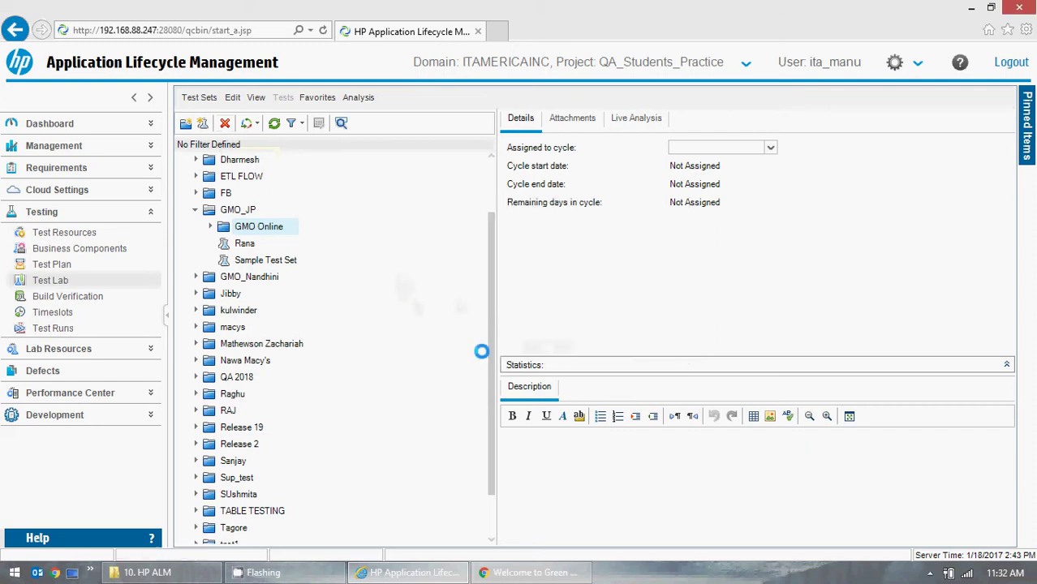
drag(491, 340, 490, 258)
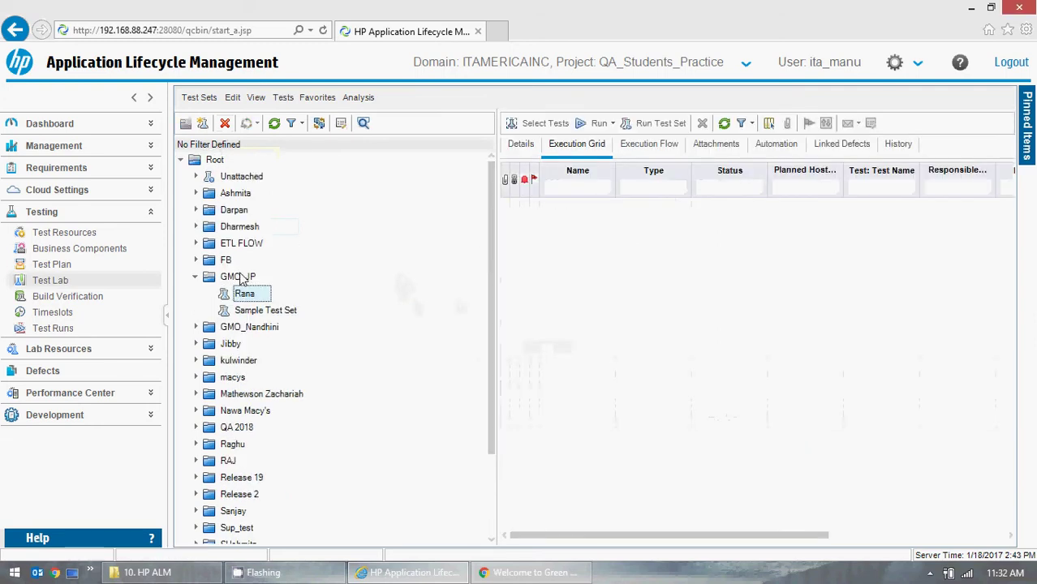
click(195, 277)
click(215, 160)
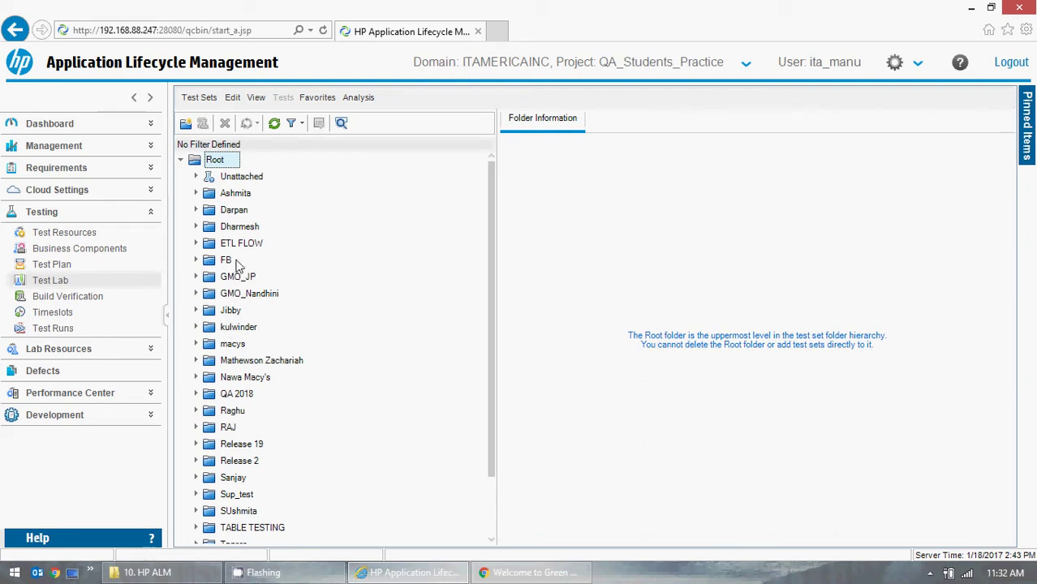
click(182, 161)
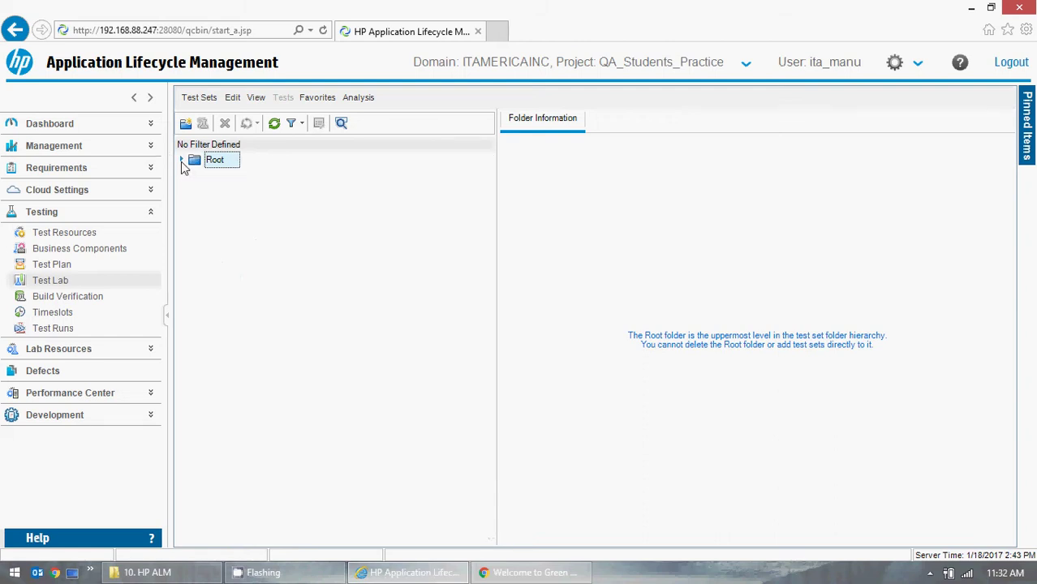
click(182, 162)
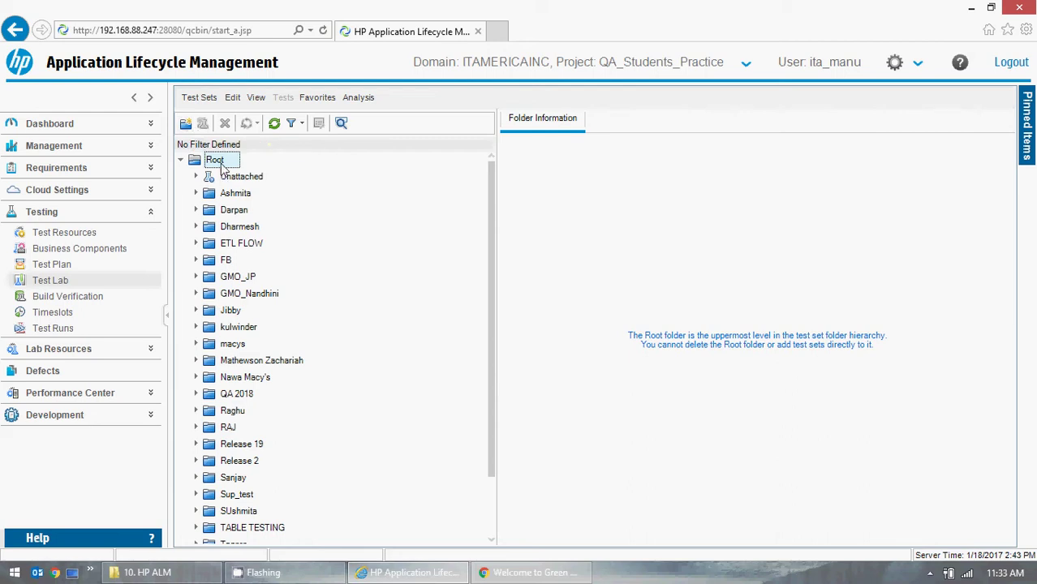
click(183, 159)
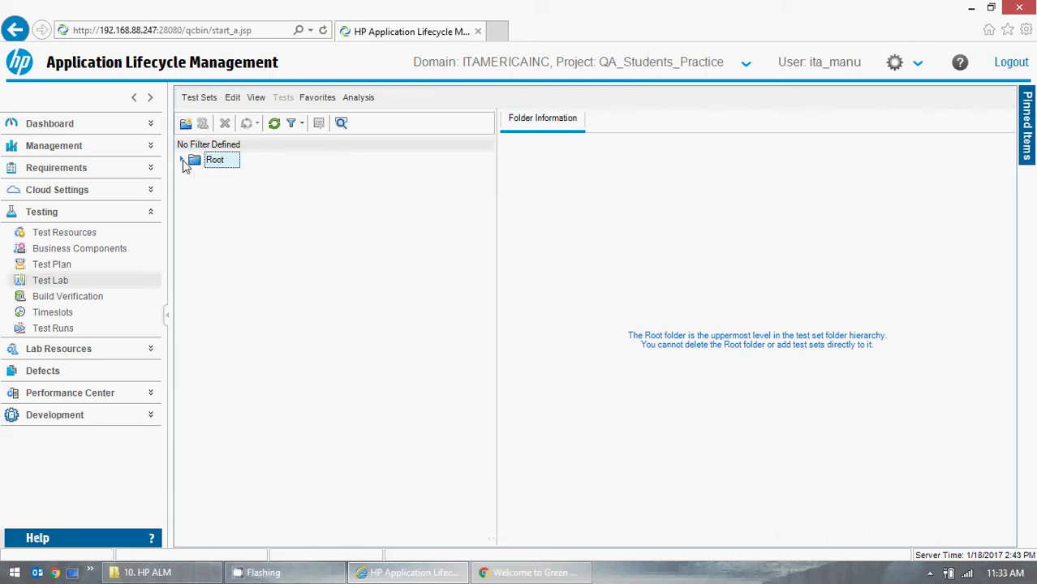
click(183, 160)
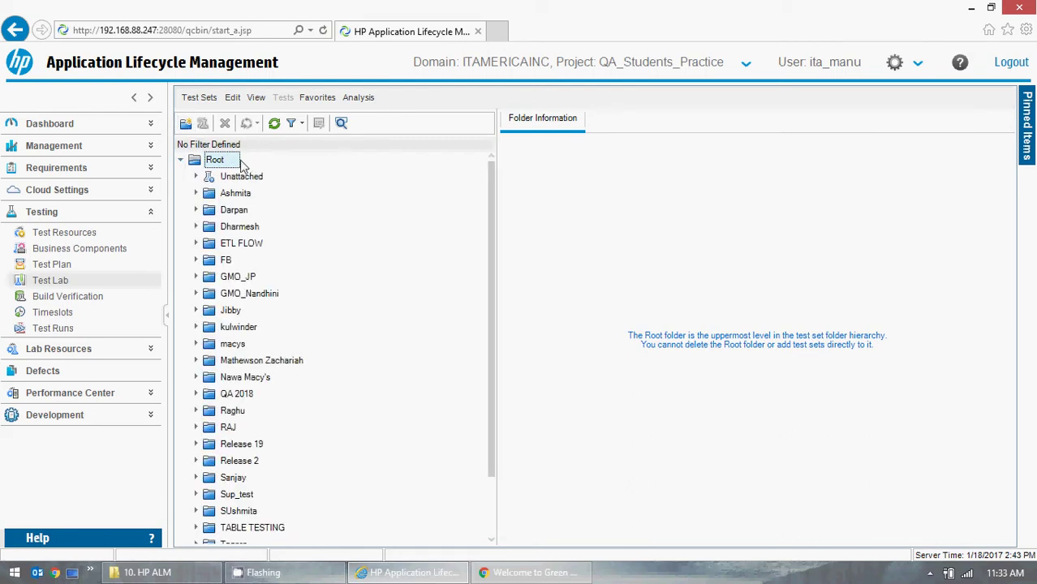
scroll(243, 410, down, 2)
scroll(252, 389, up, 2)
- Add a 'GMO Online' test set folder directly under Root
click(185, 123)
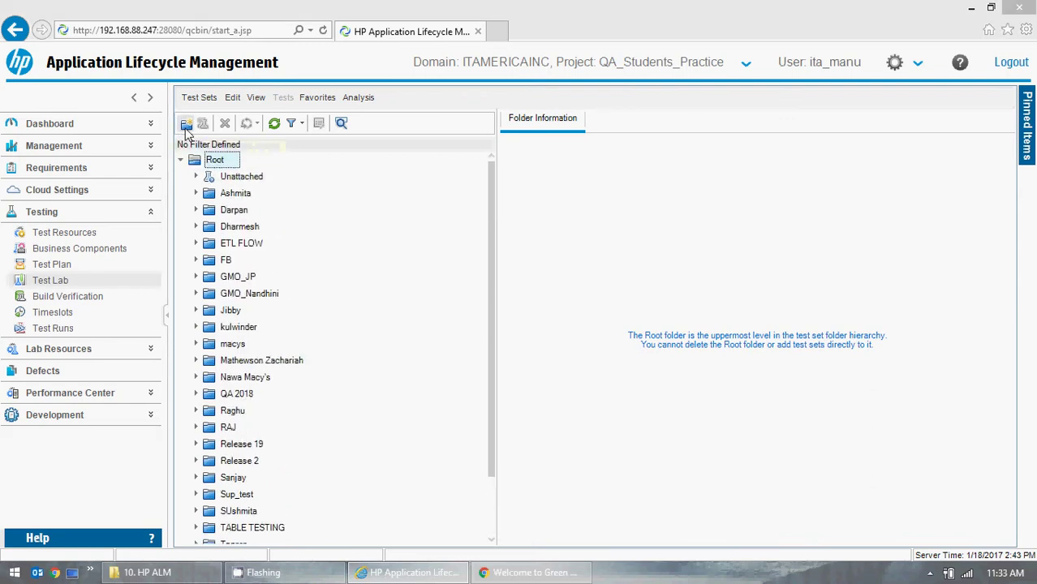
text(GMO )
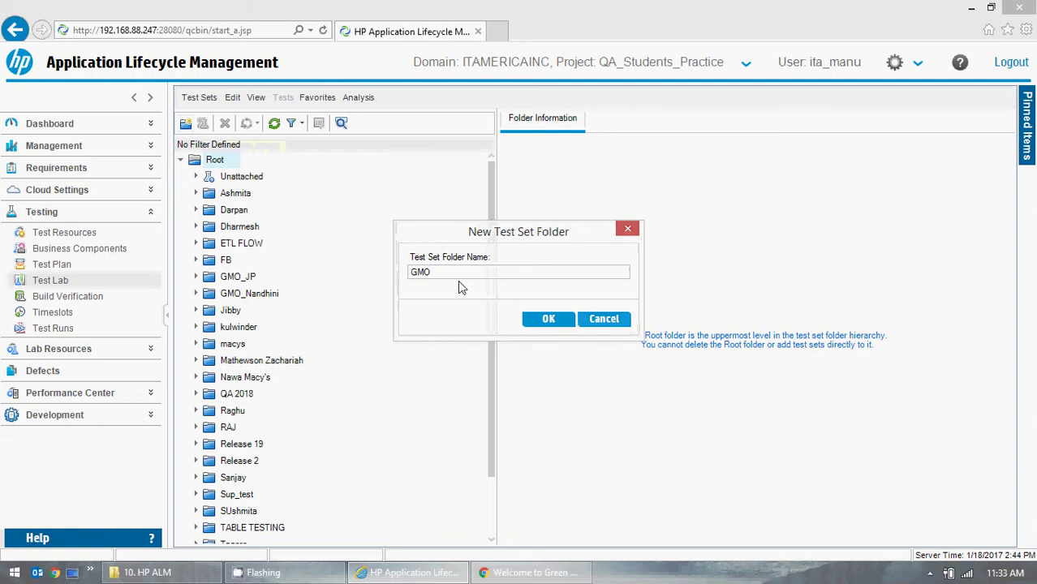
text(Online)
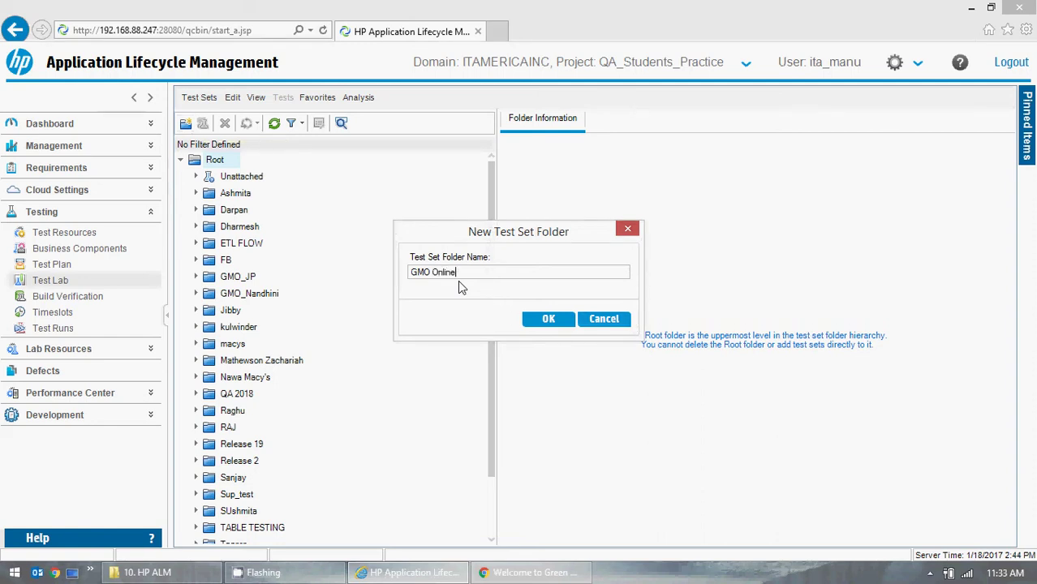
click(549, 319)
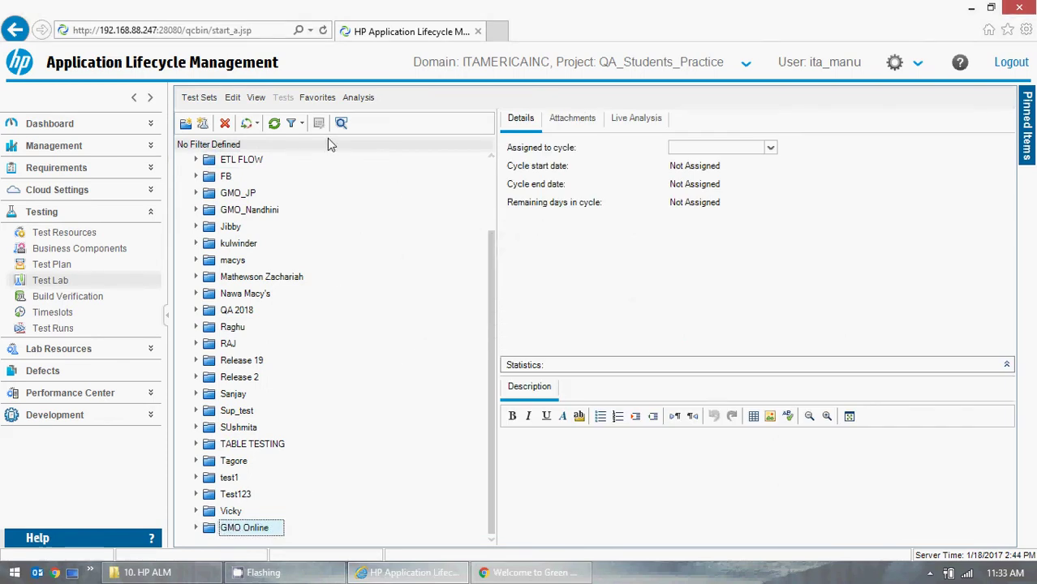
click(770, 148)
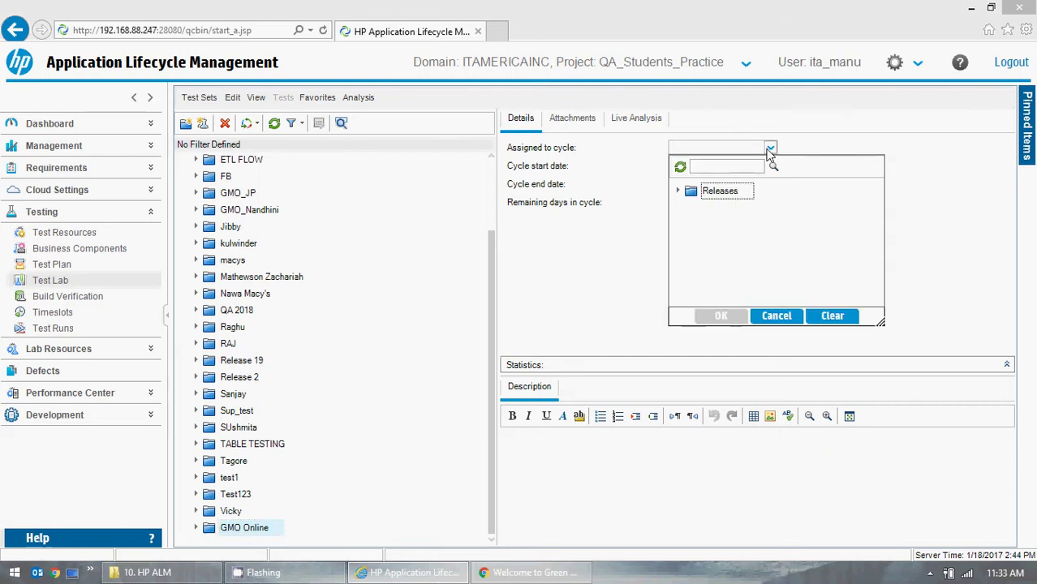
click(678, 190)
scroll(766, 227, down, 1)
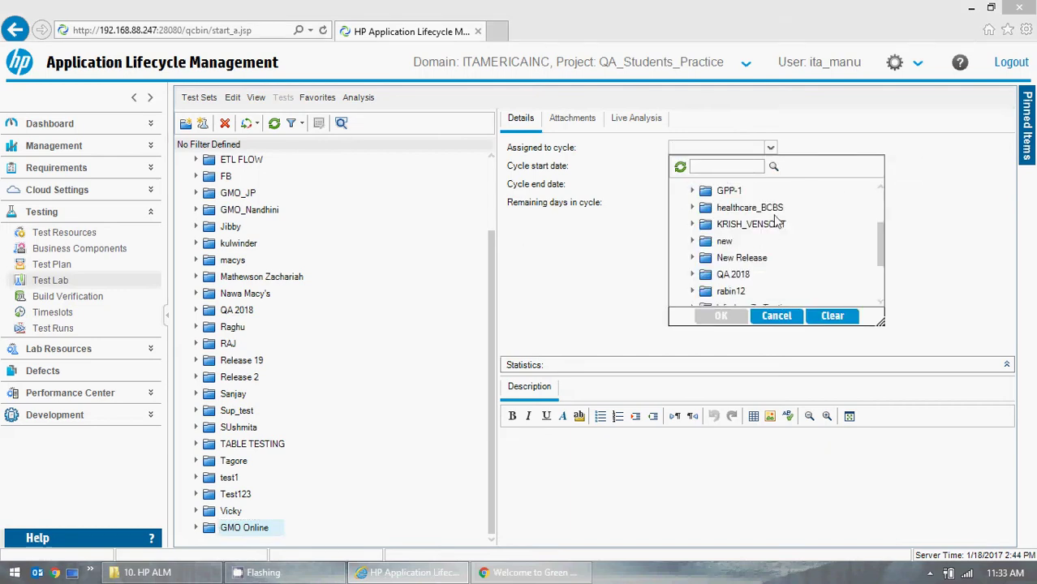
scroll(768, 213, up, 1)
scroll(768, 218, down, 1)
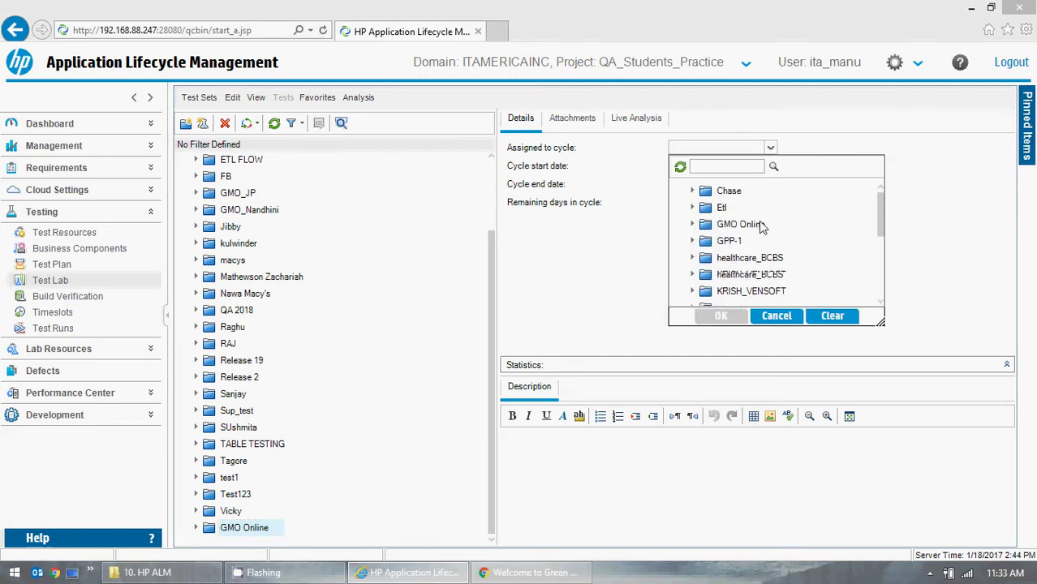
click(694, 224)
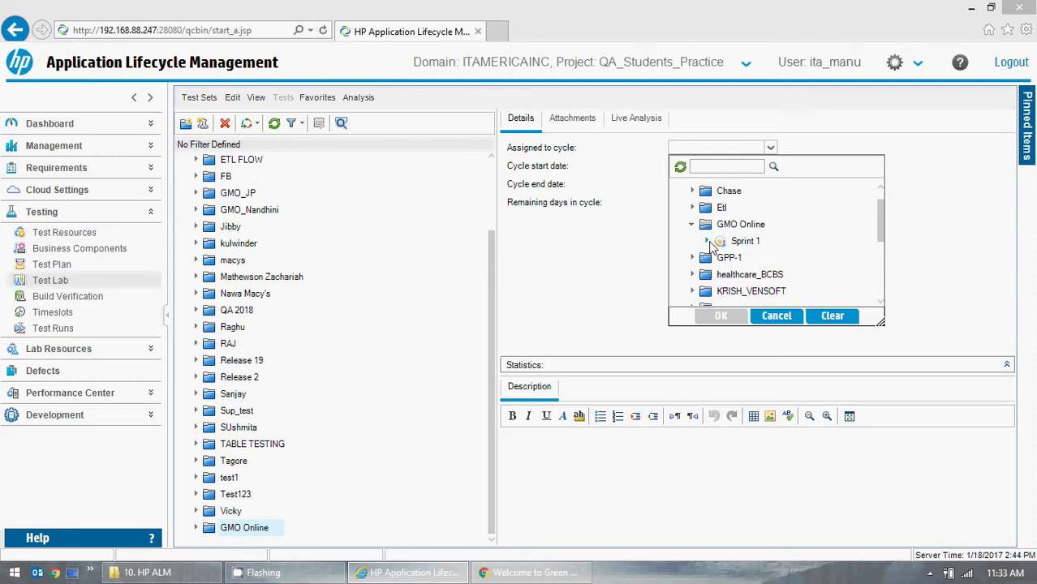
click(707, 242)
click(766, 258)
click(730, 317)
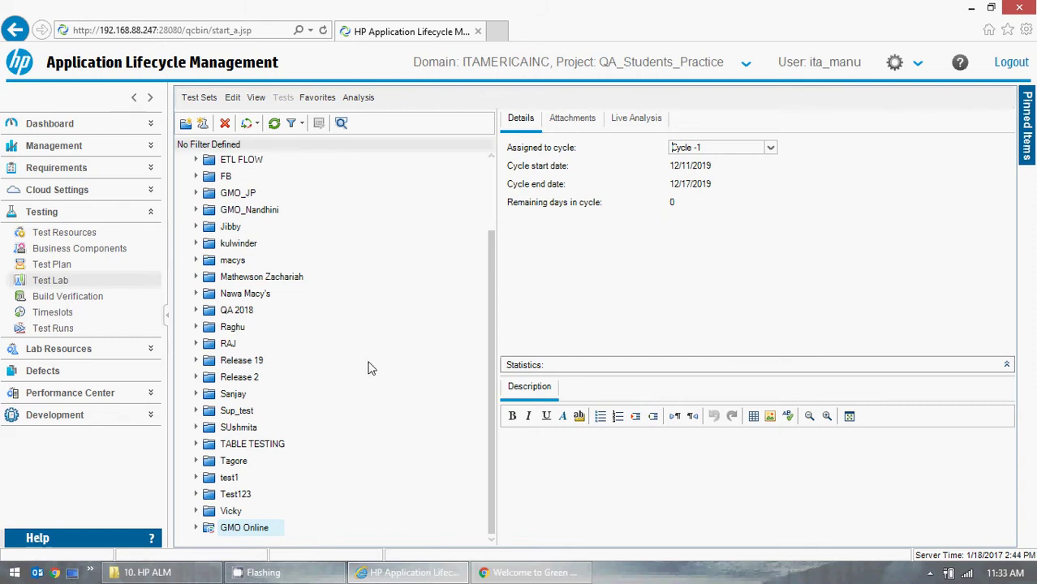
click(771, 148)
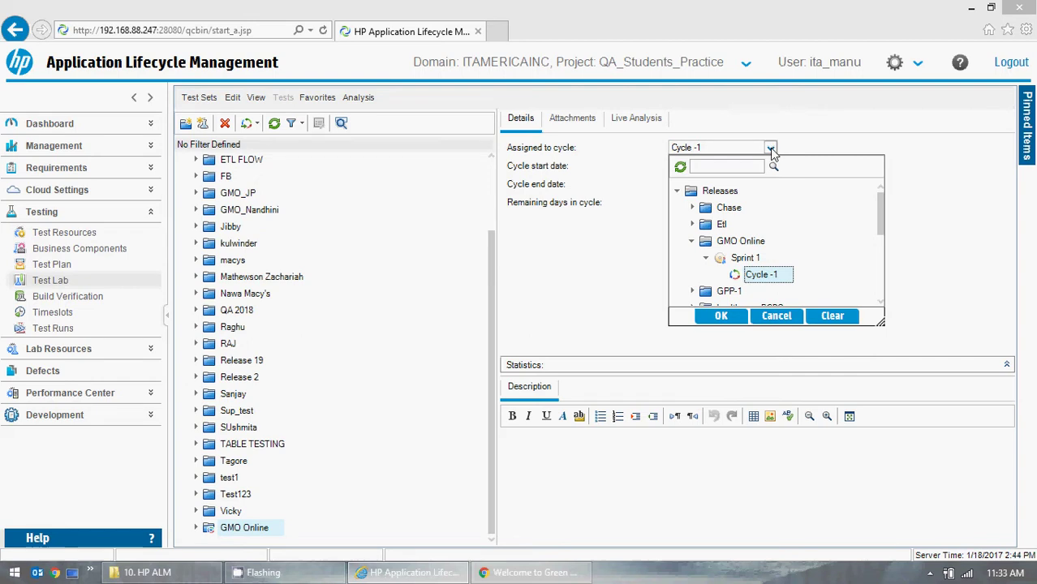
click(833, 309)
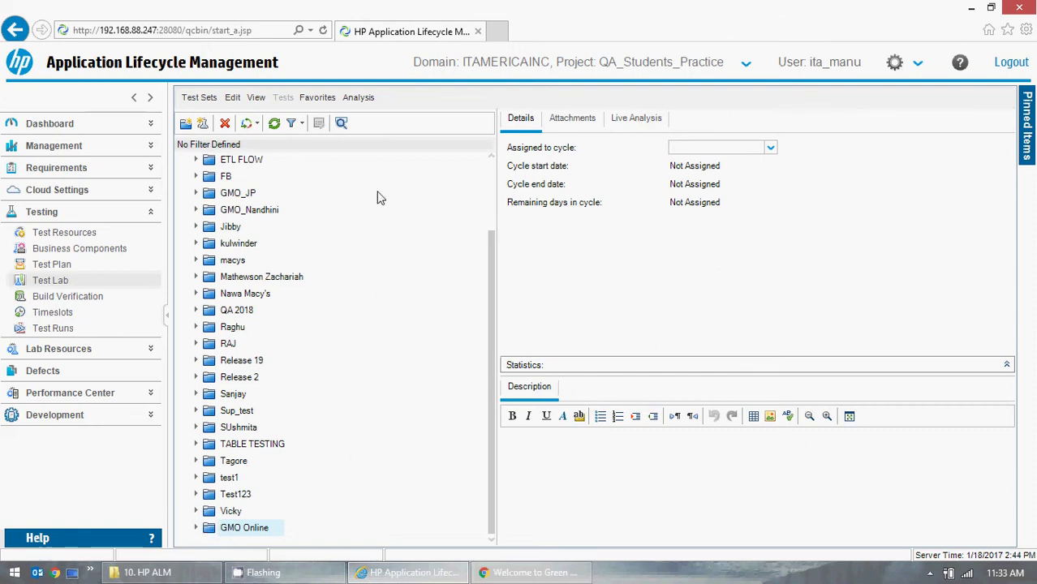
click(275, 123)
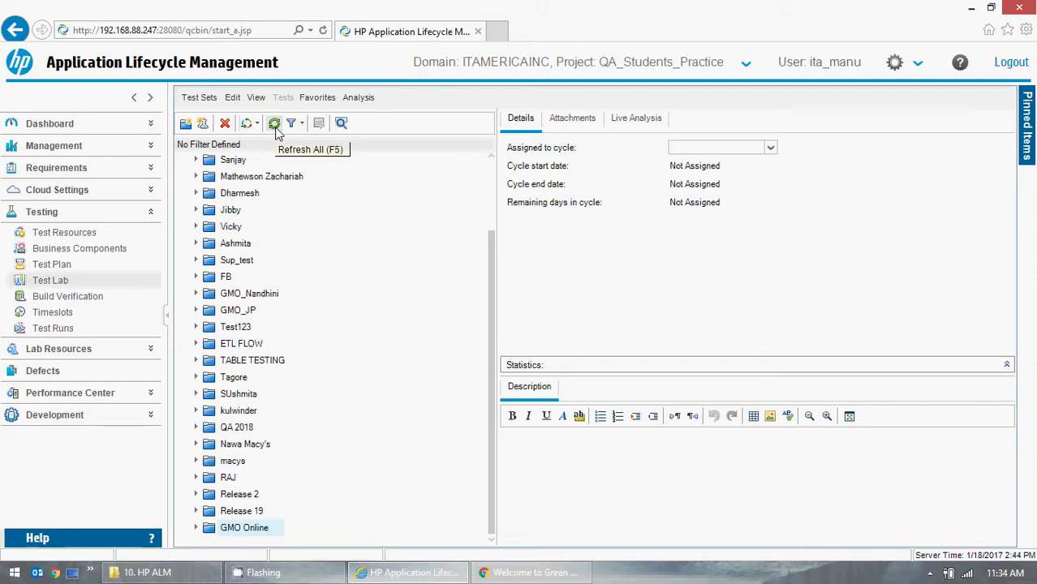
- Select the GMO Online test set folder, then switch to the Test Plan module
drag(486, 374, 478, 496)
click(257, 527)
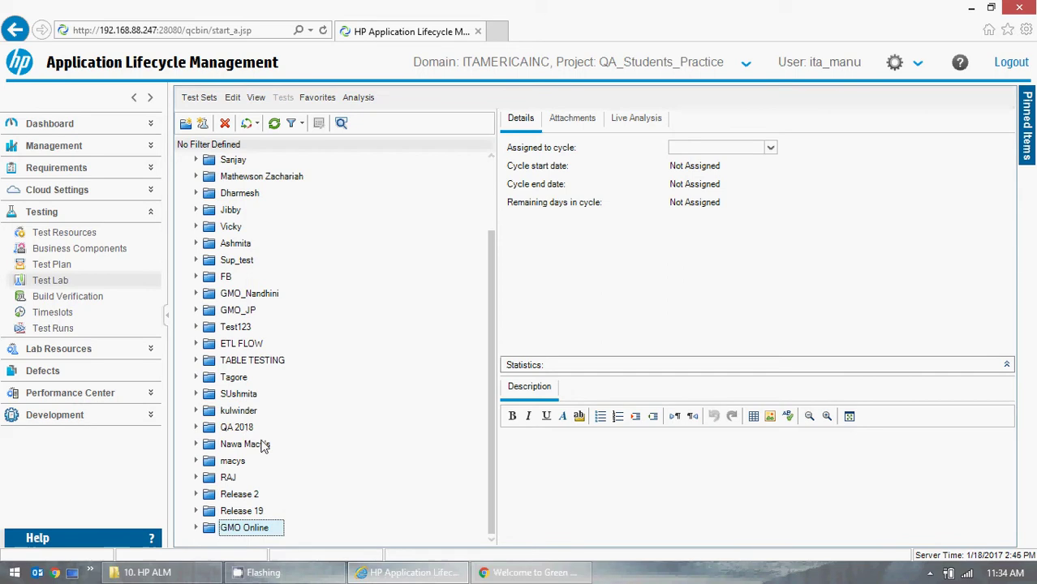
click(50, 264)
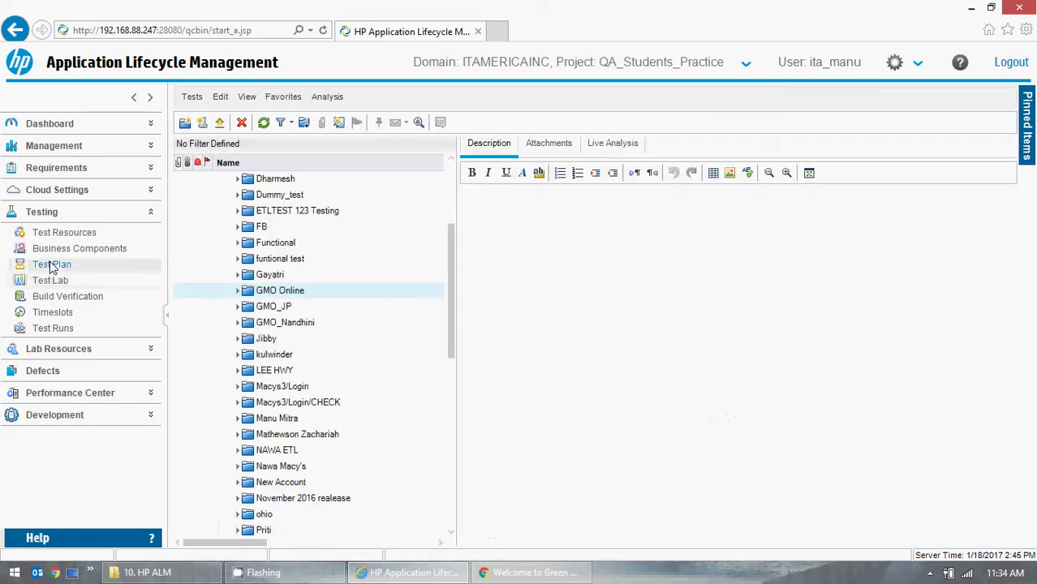
- Switch back to the Test Lab module's test set tree
click(55, 282)
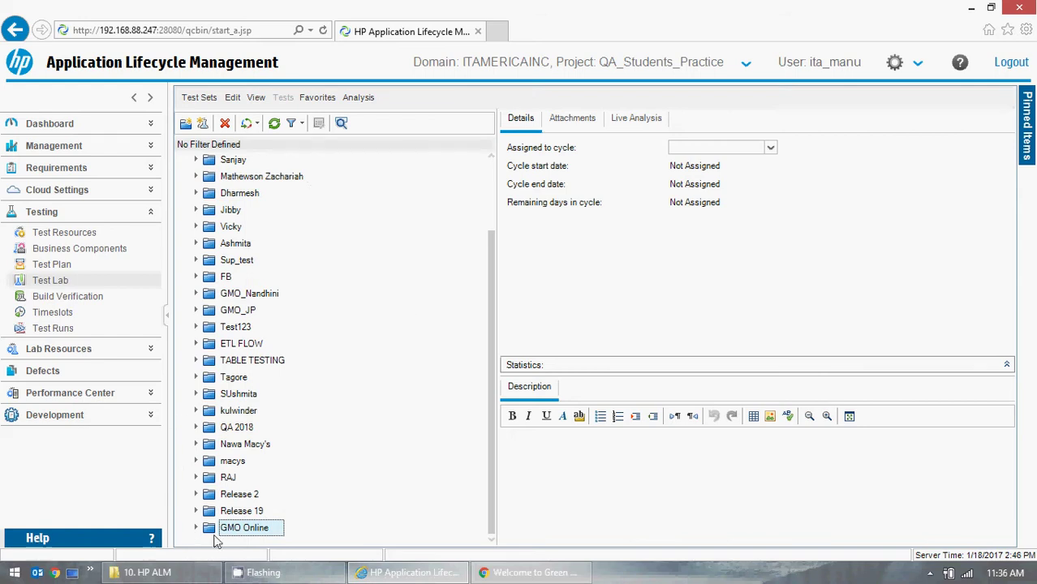
- Return to Test Lab and open a New Test Set form for GMO Online
click(49, 266)
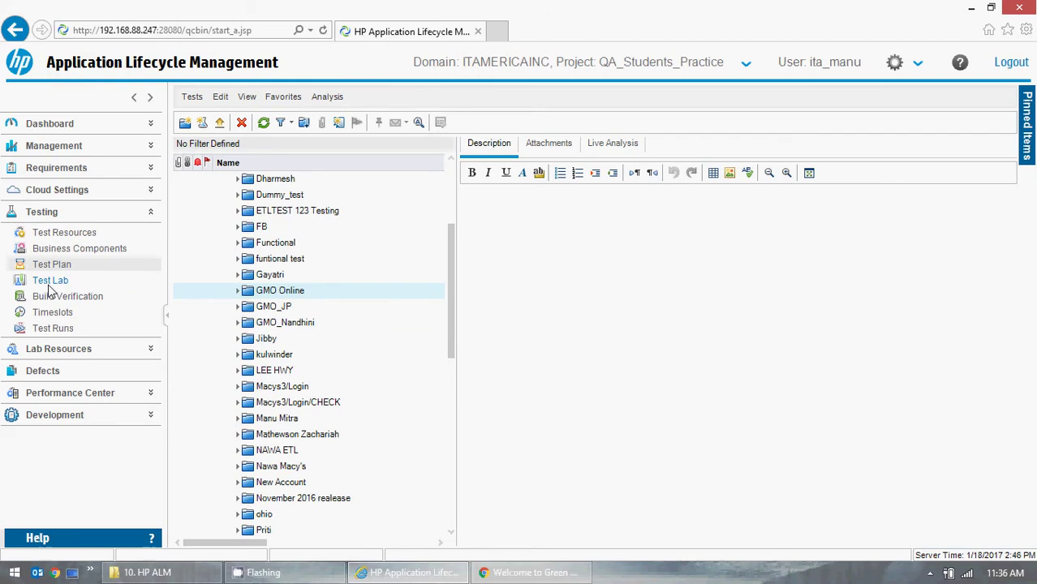
click(50, 282)
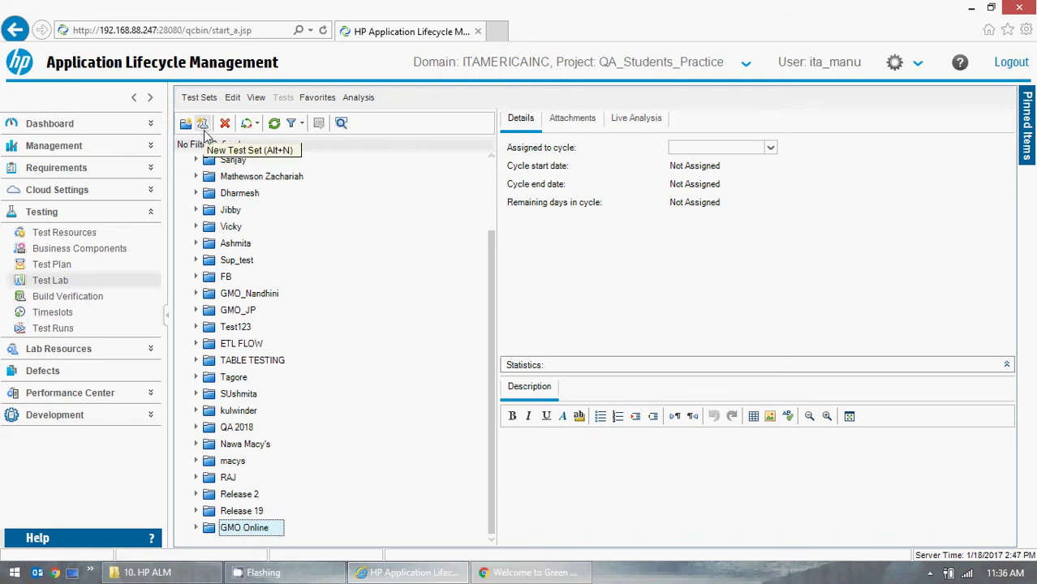
click(203, 130)
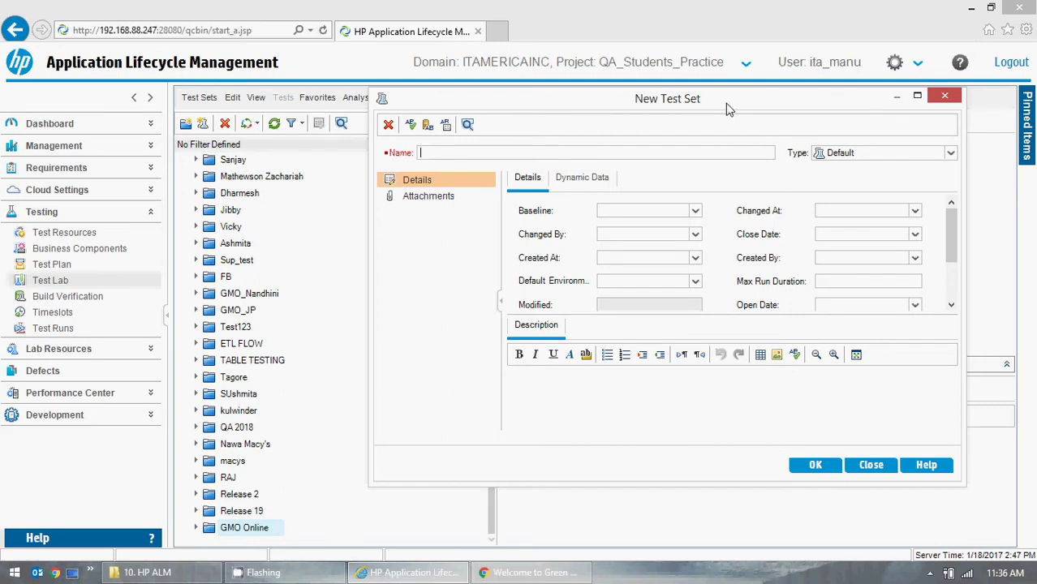
- Reposition the New Test Set dialog and enter 'GMO Online' plus the tester's name in parentheses
drag(729, 108, 573, 145)
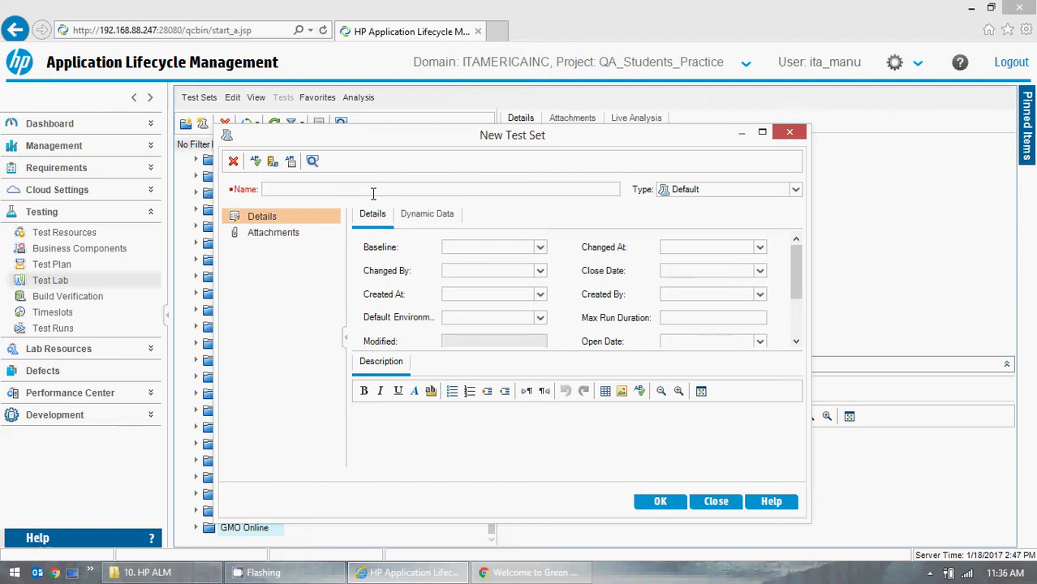
text(GMO Online)
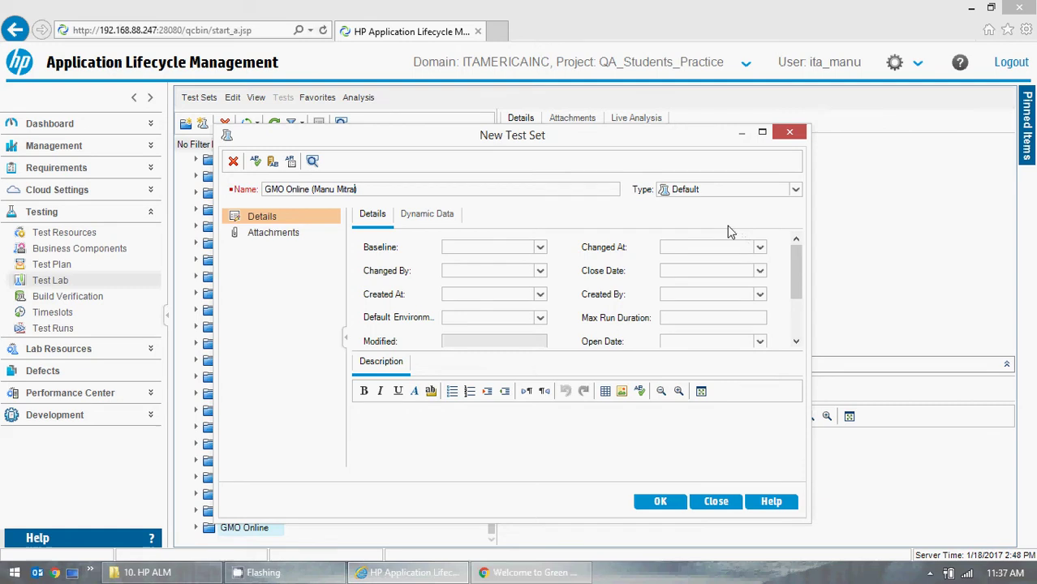
drag(799, 259, 802, 252)
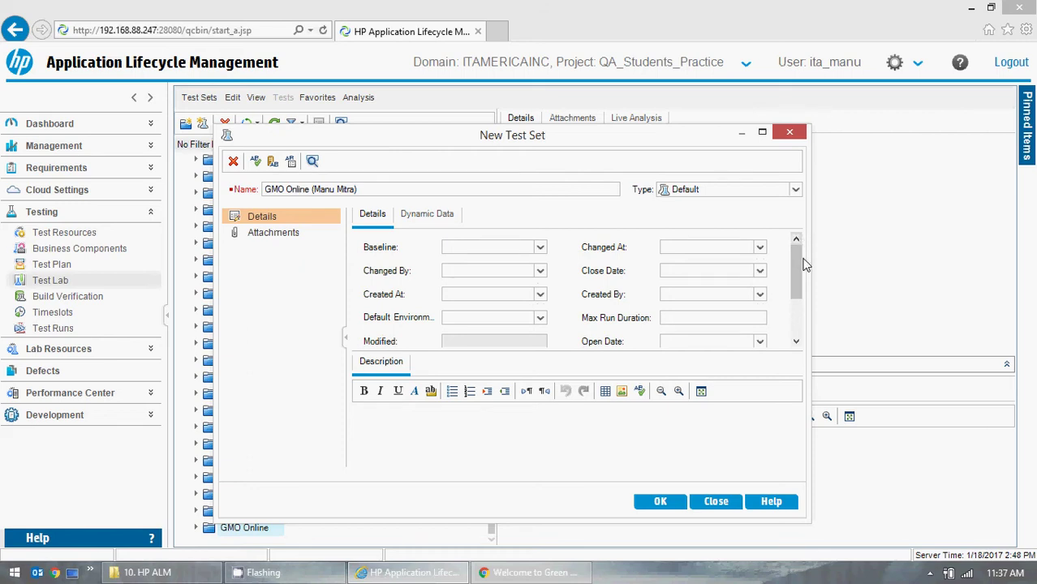
- Set Changed At to today's date and Changed By to the current user
click(540, 247)
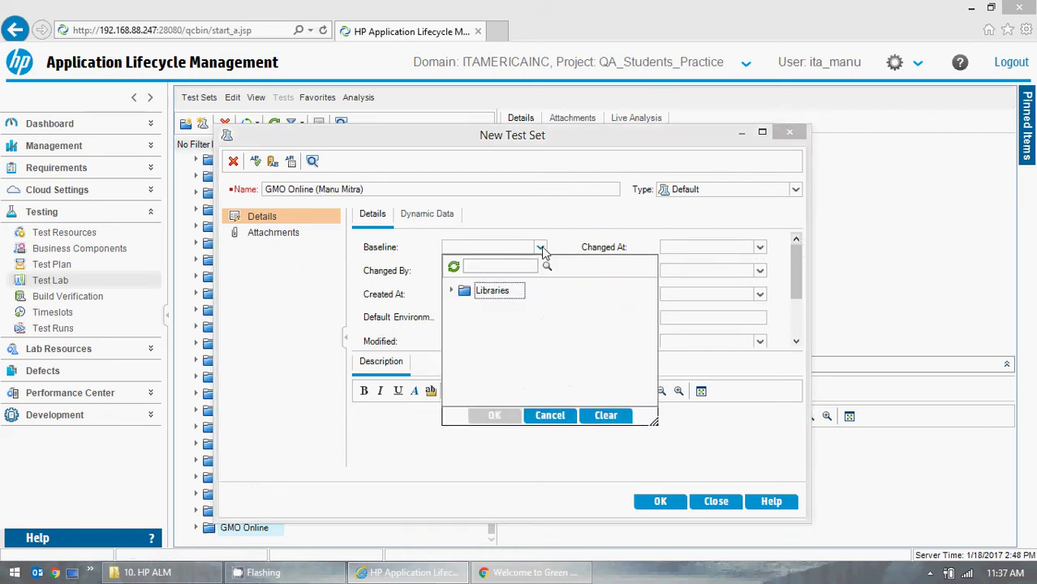
click(542, 247)
click(761, 249)
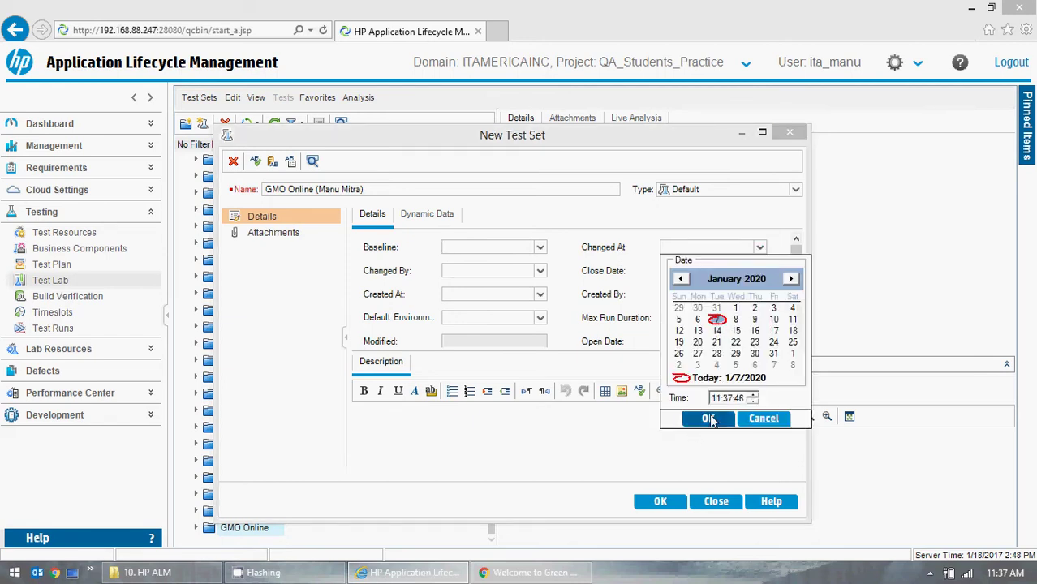
click(708, 418)
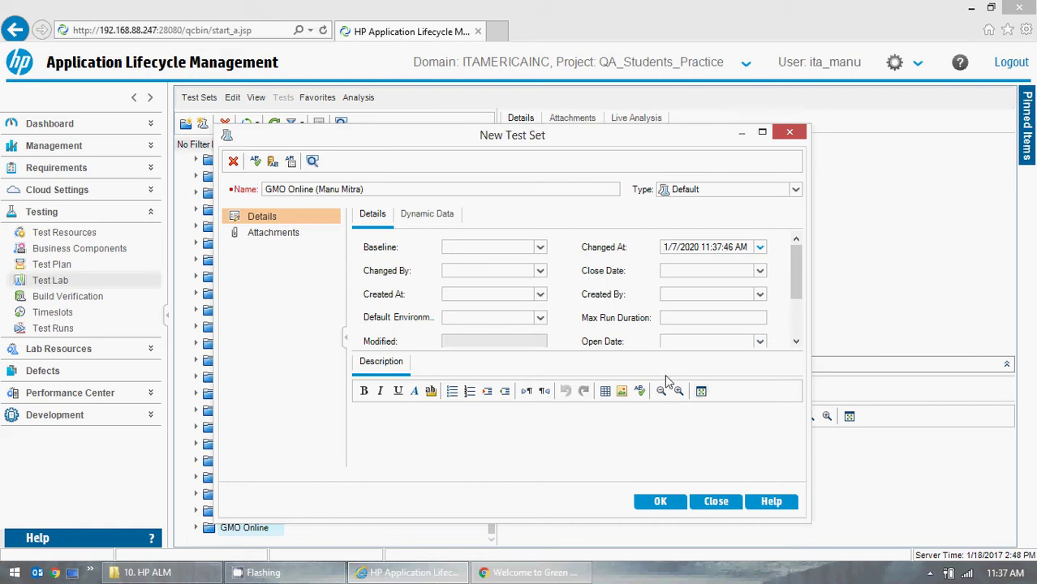
click(541, 271)
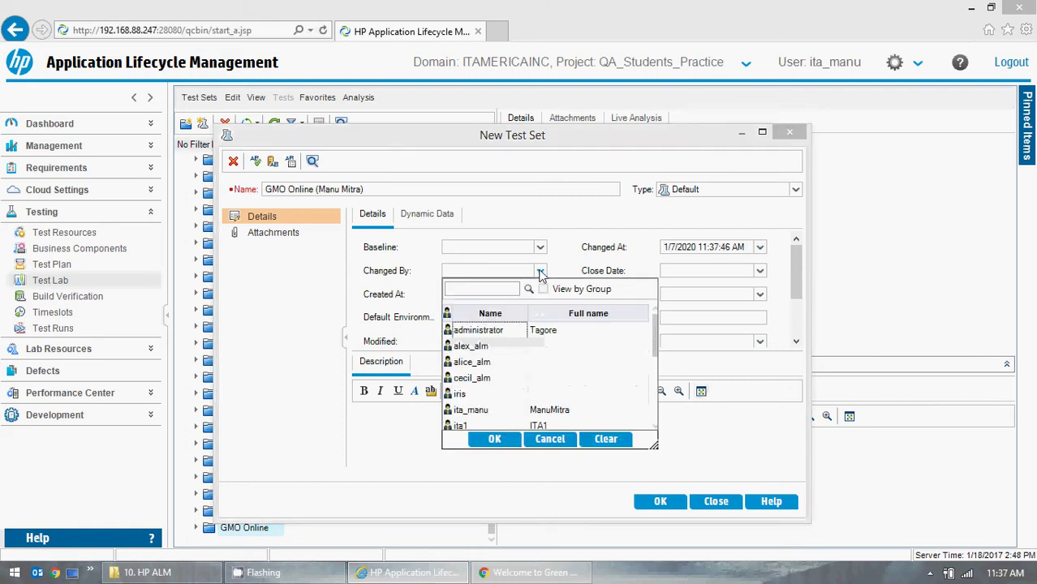
click(487, 412)
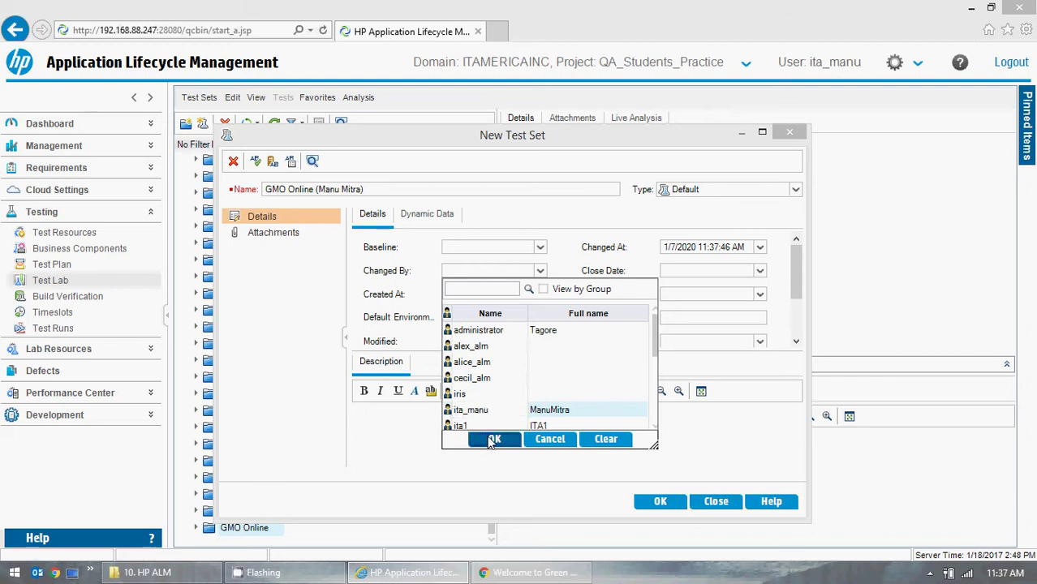
click(491, 441)
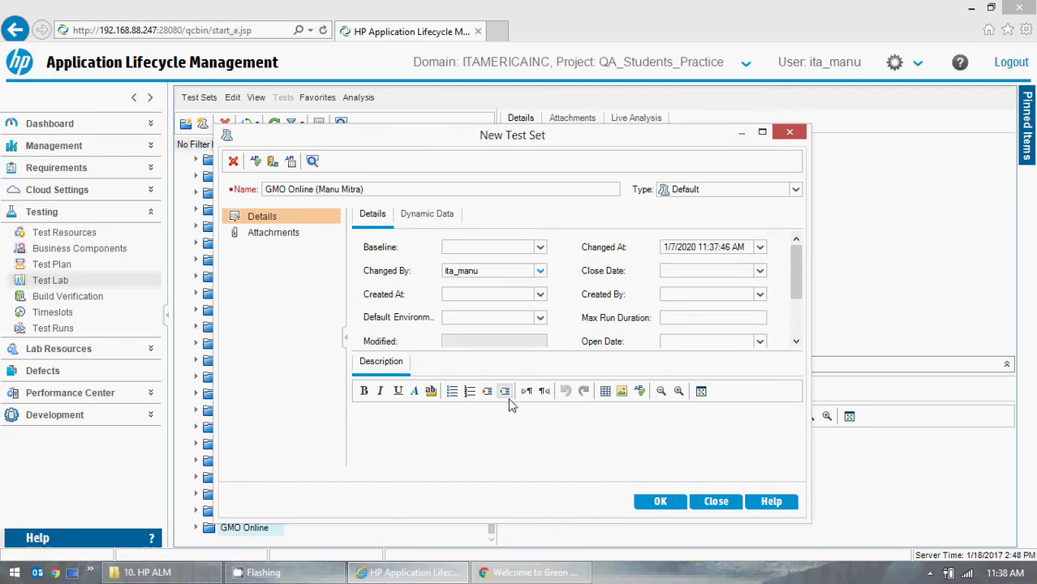
- Set Created At to today's date and Created By to the current user
click(540, 296)
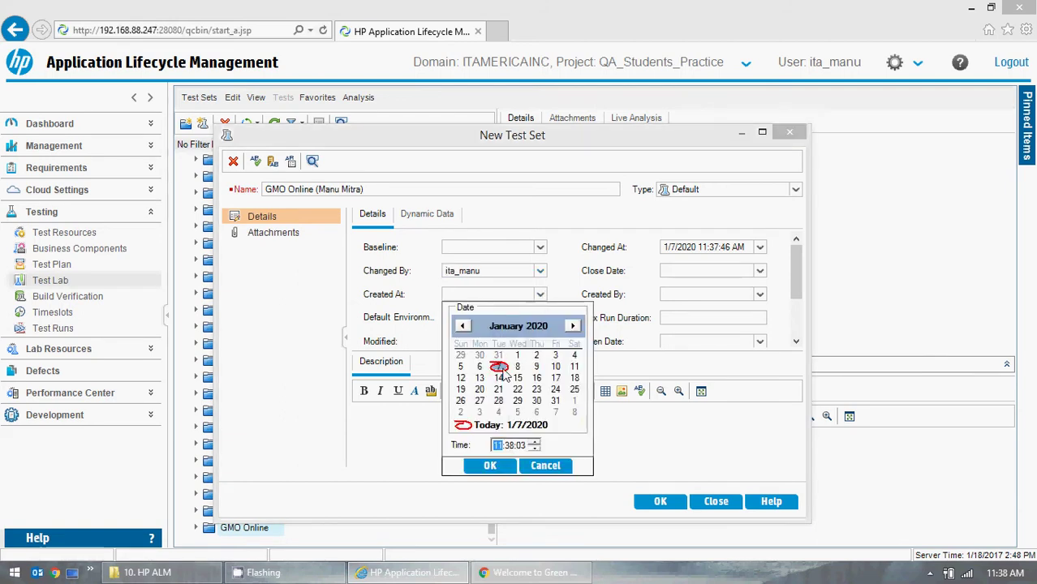
click(490, 465)
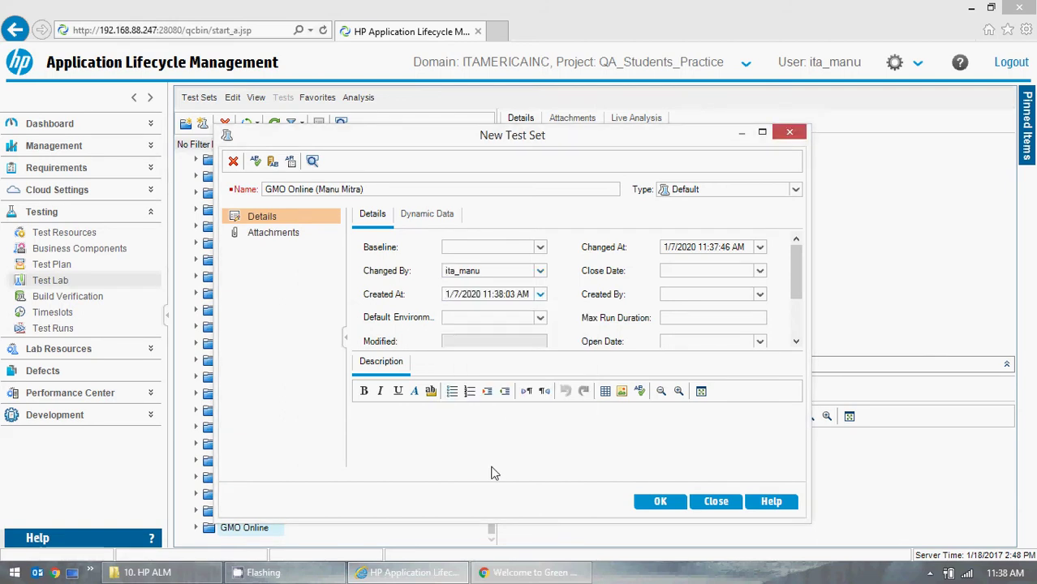
click(761, 295)
click(688, 434)
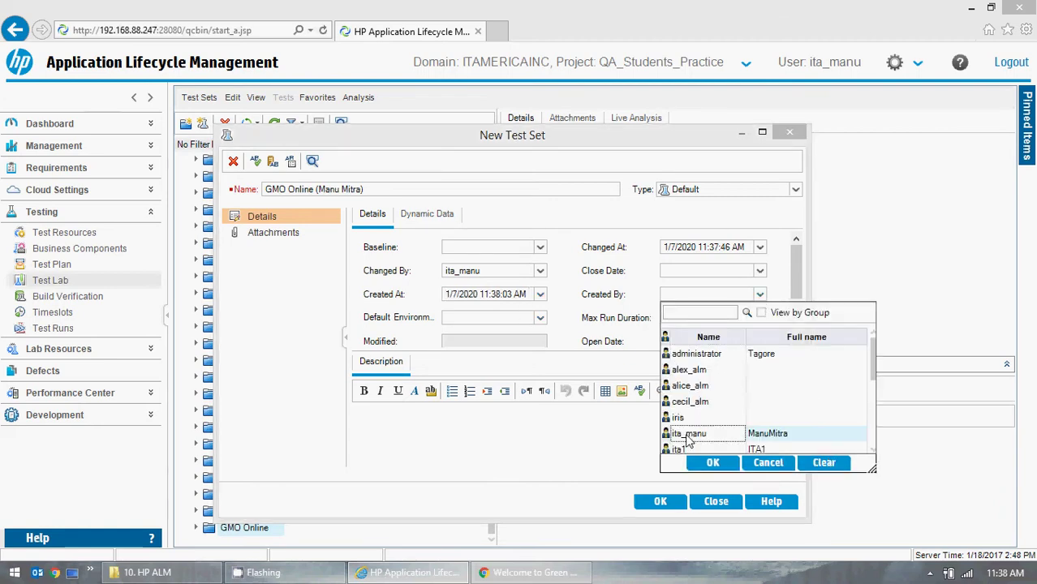
click(712, 462)
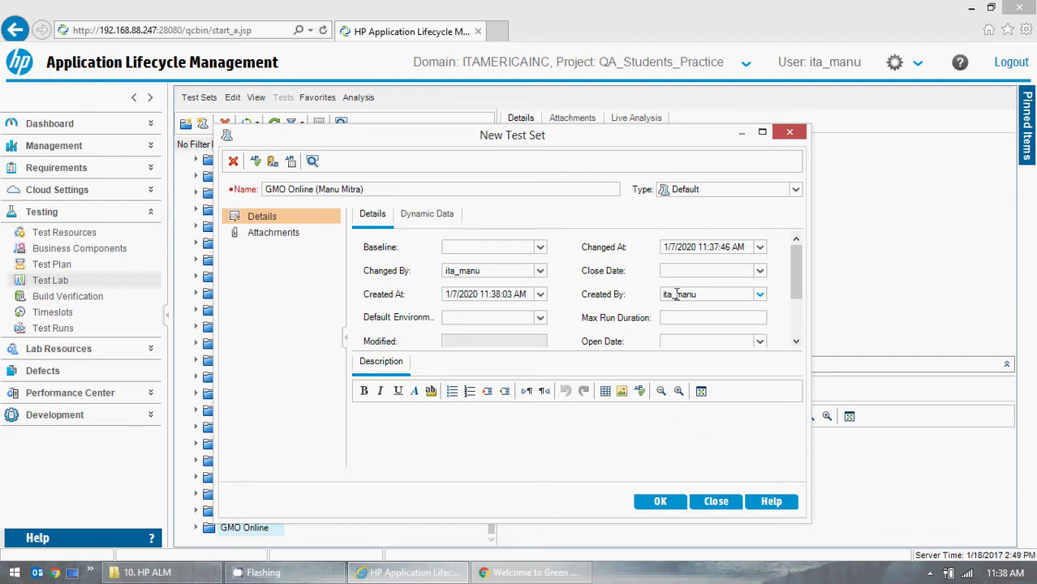
- Set the Close Date to the 7th, leaving Default Environment empty
click(758, 272)
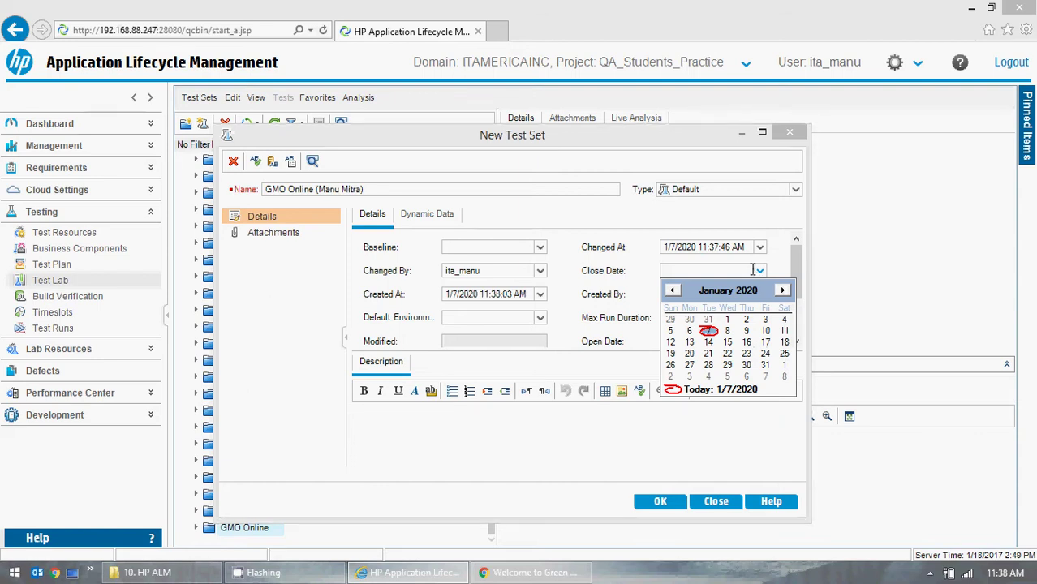
click(710, 333)
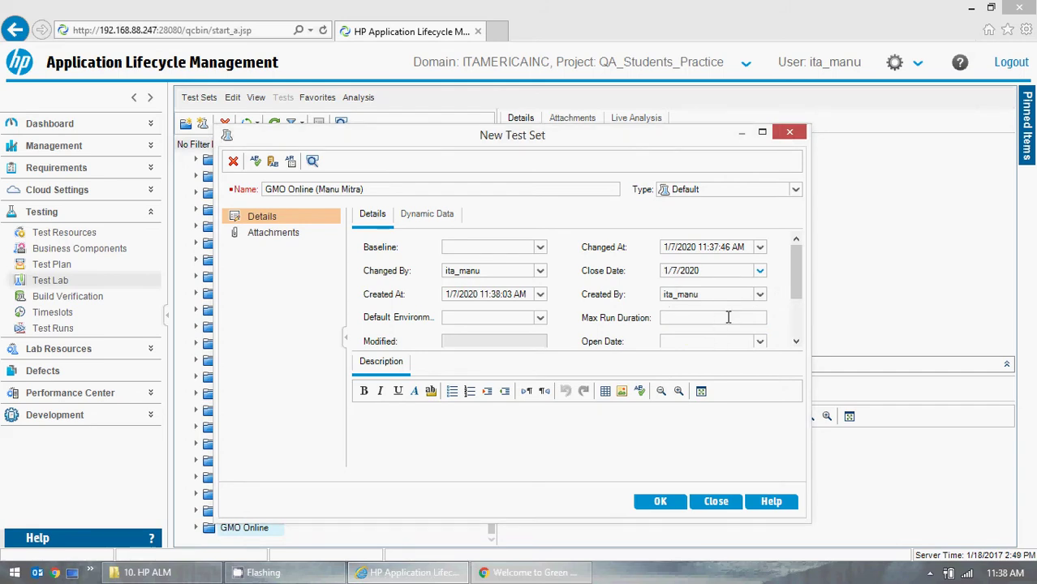
click(539, 317)
click(562, 304)
- Set the test set's Open Date to 1/7/2020 by picking the 7th in the calendar
click(541, 318)
key(Escape)
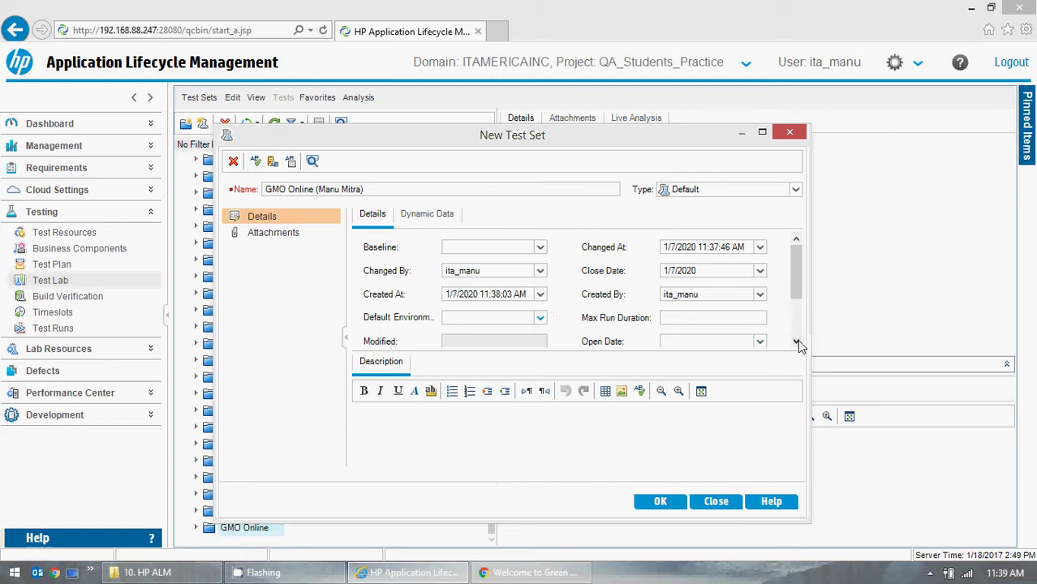
click(796, 341)
click(796, 342)
click(796, 341)
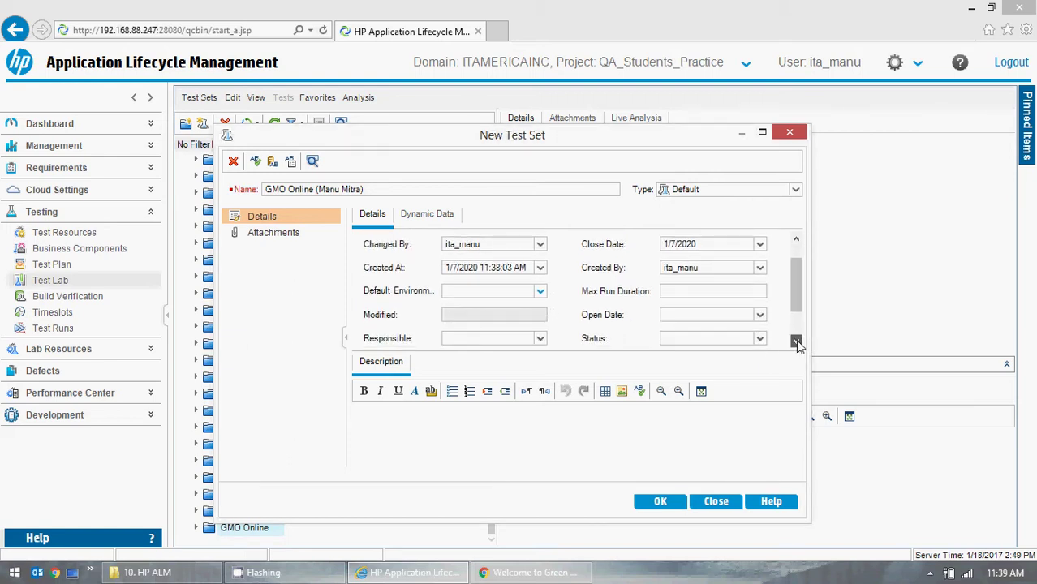
click(760, 316)
click(708, 375)
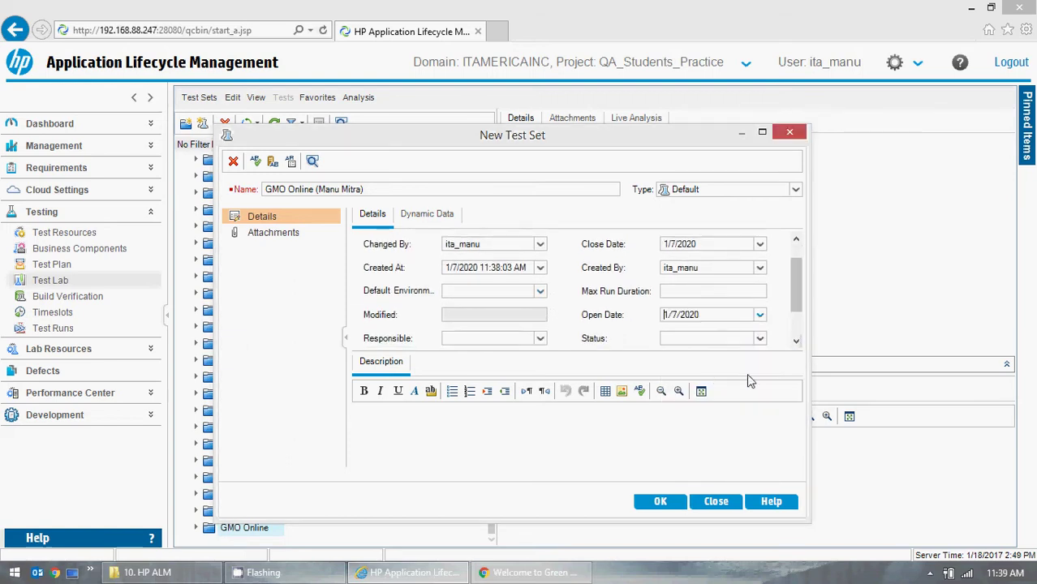
click(796, 342)
click(796, 342)
click(796, 342)
click(796, 342)
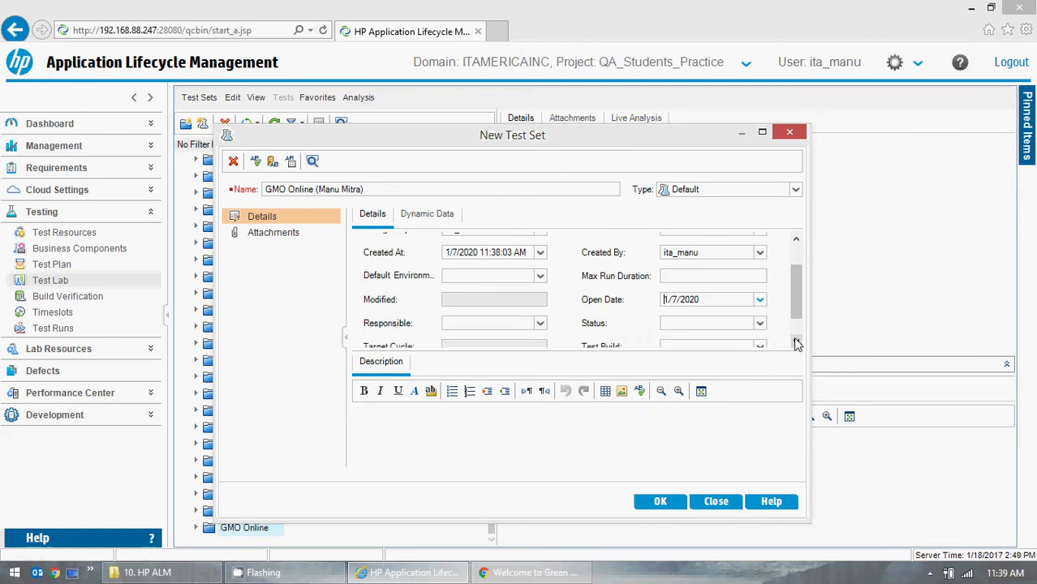
click(796, 341)
- Choose the logged-in user from the Responsible list and confirm with OK
click(540, 318)
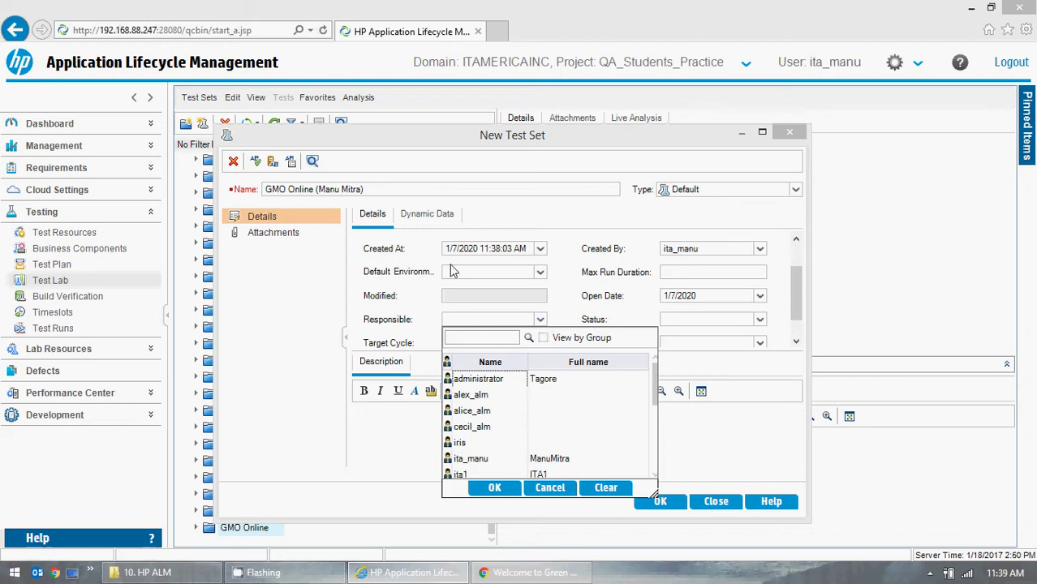
click(471, 460)
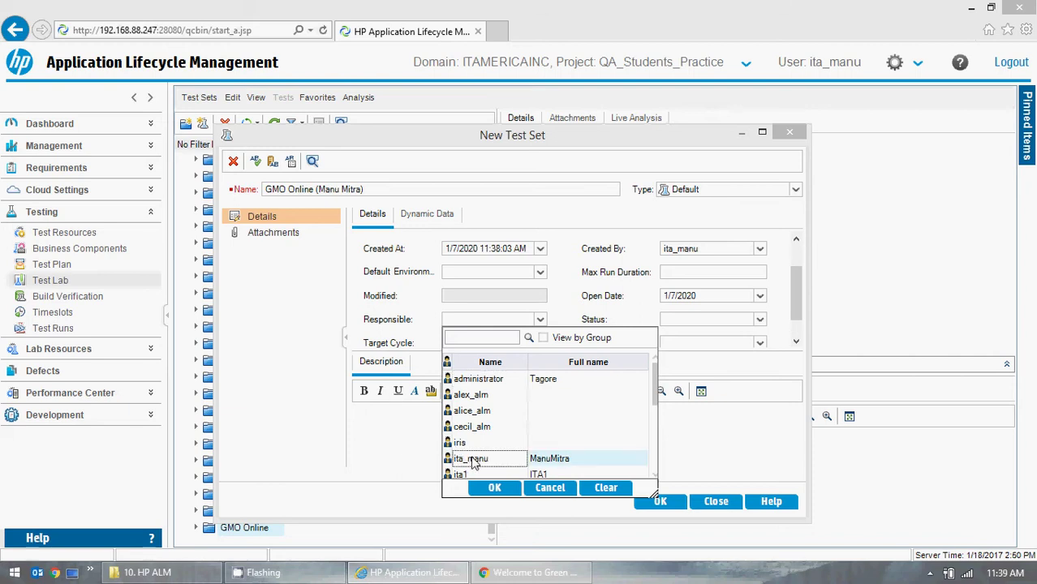
click(491, 487)
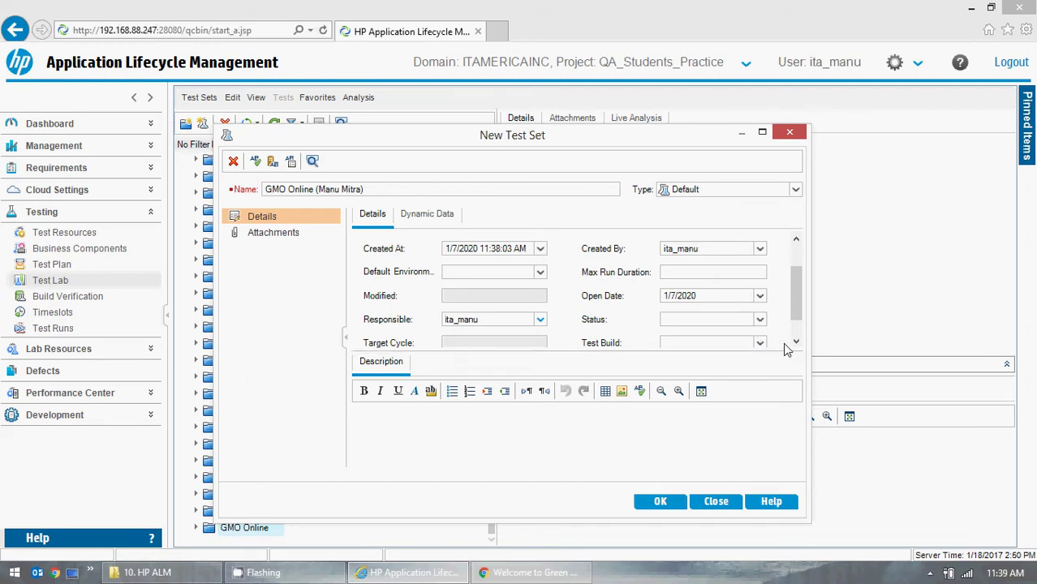
drag(795, 303, 797, 304)
drag(578, 351, 565, 420)
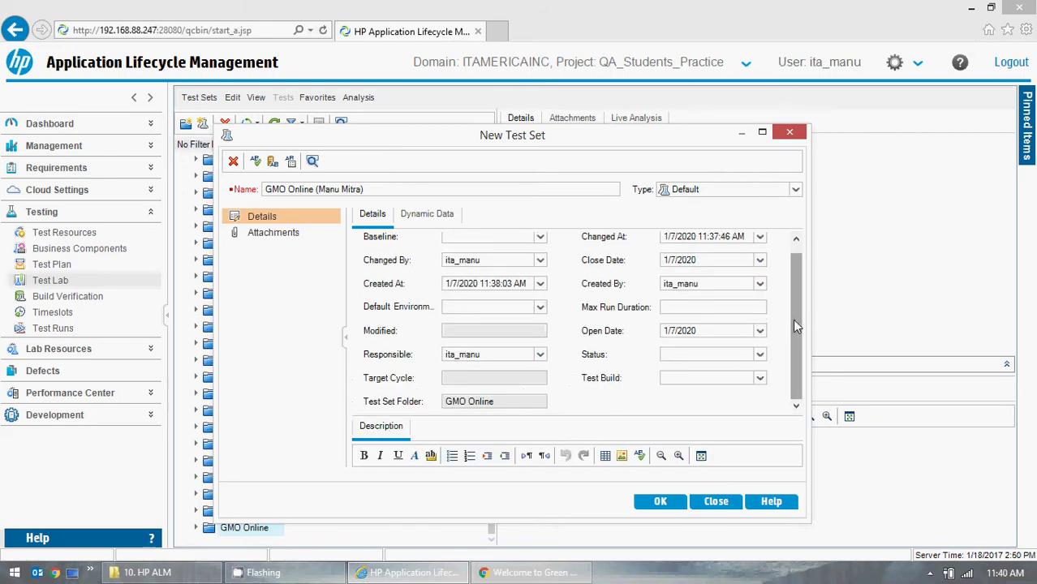
drag(792, 319, 787, 302)
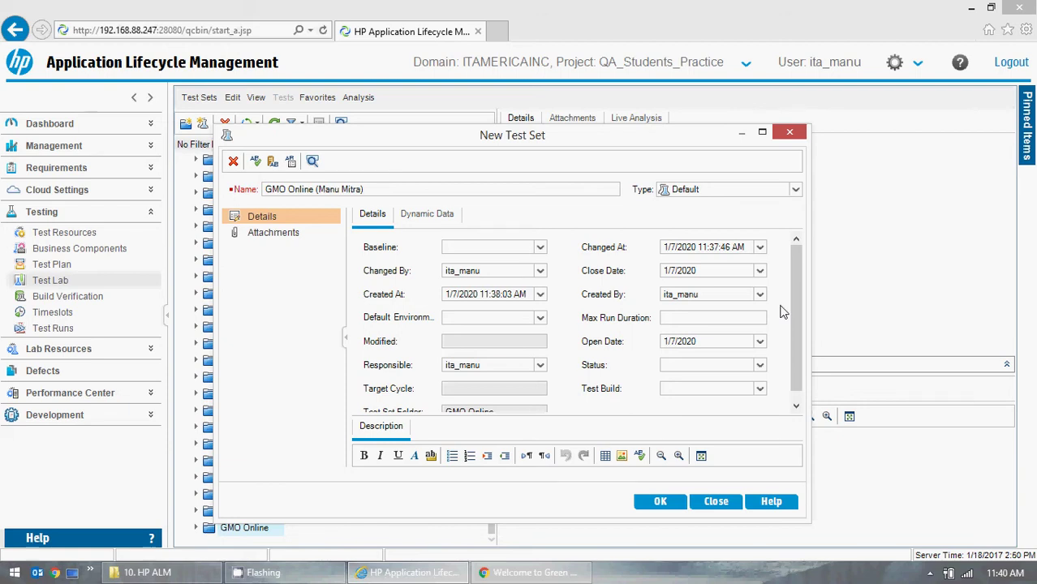
key(super+c)
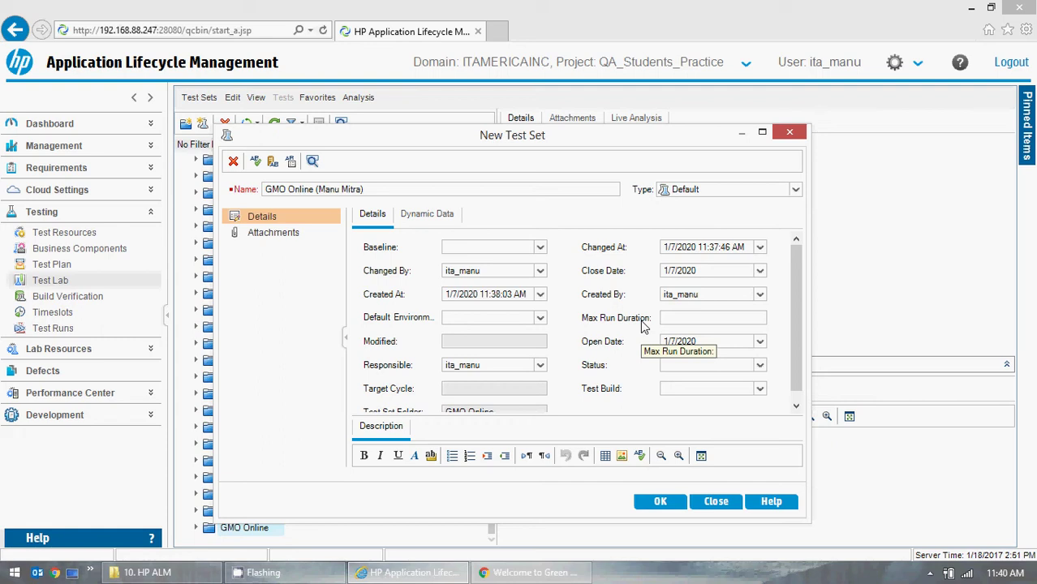
- Keep the test set type as Default and set its Status to Open
click(795, 191)
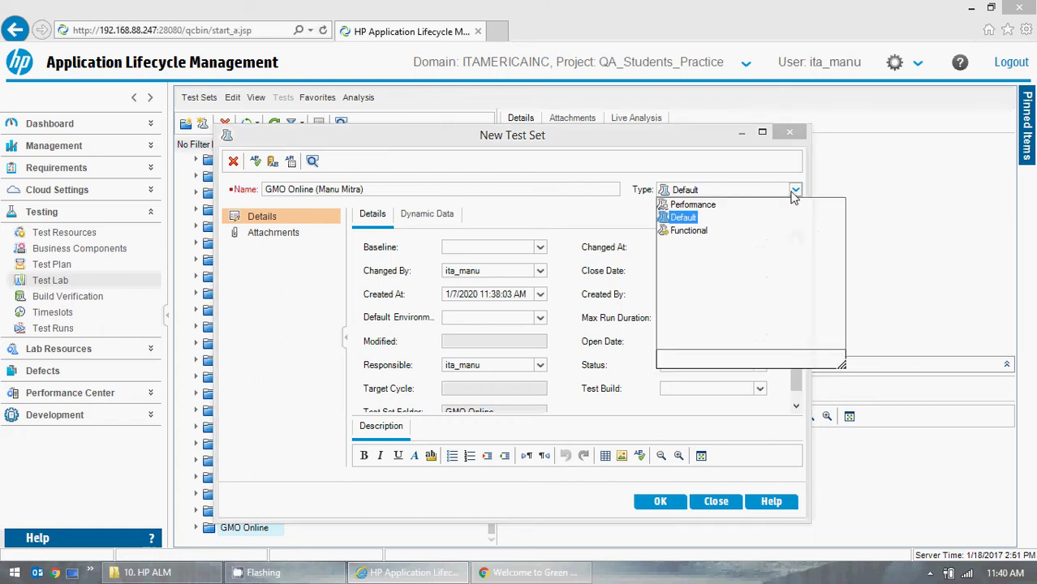
click(796, 194)
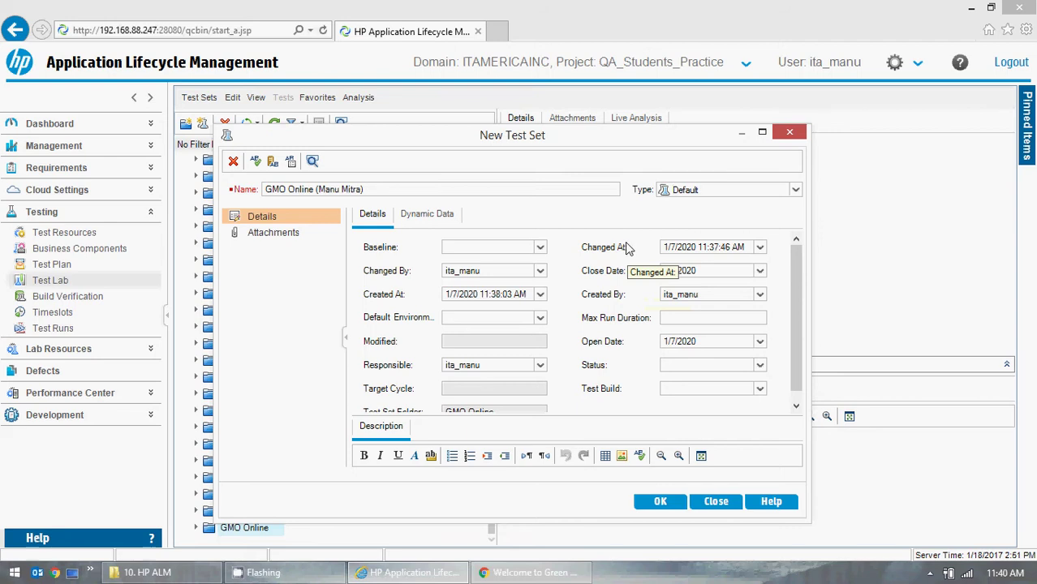
click(761, 367)
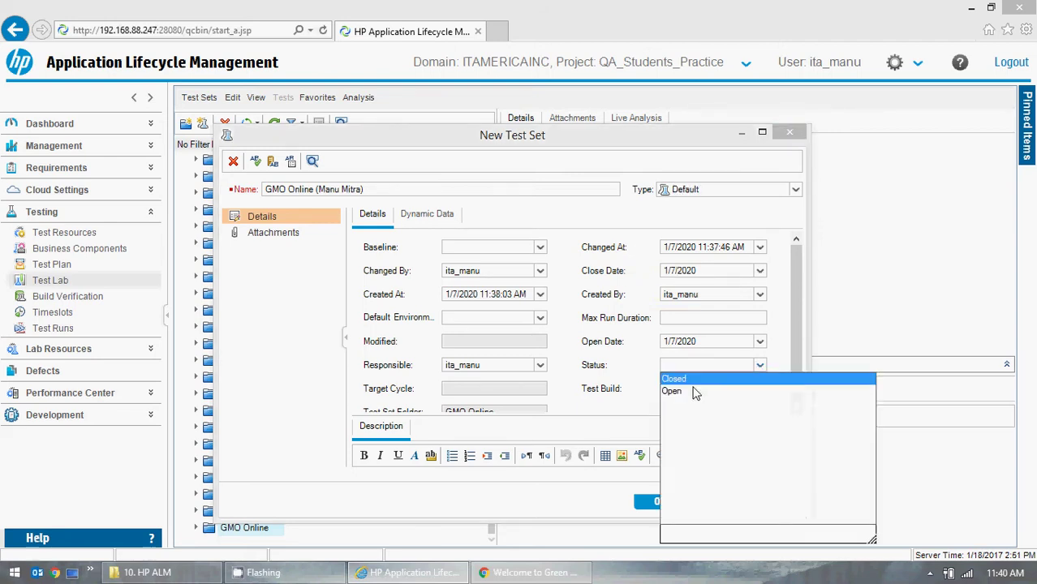
click(760, 366)
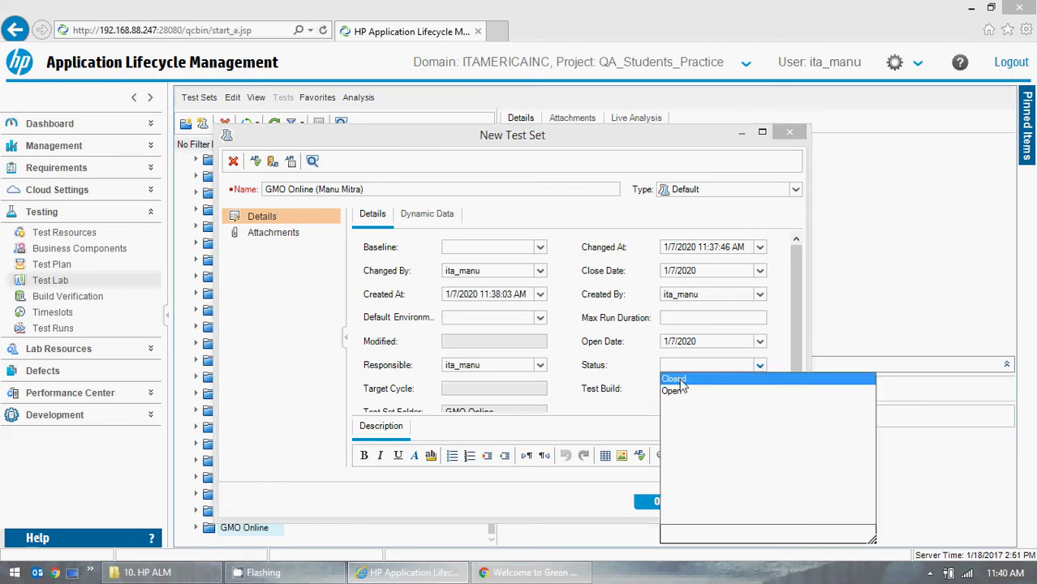
click(630, 374)
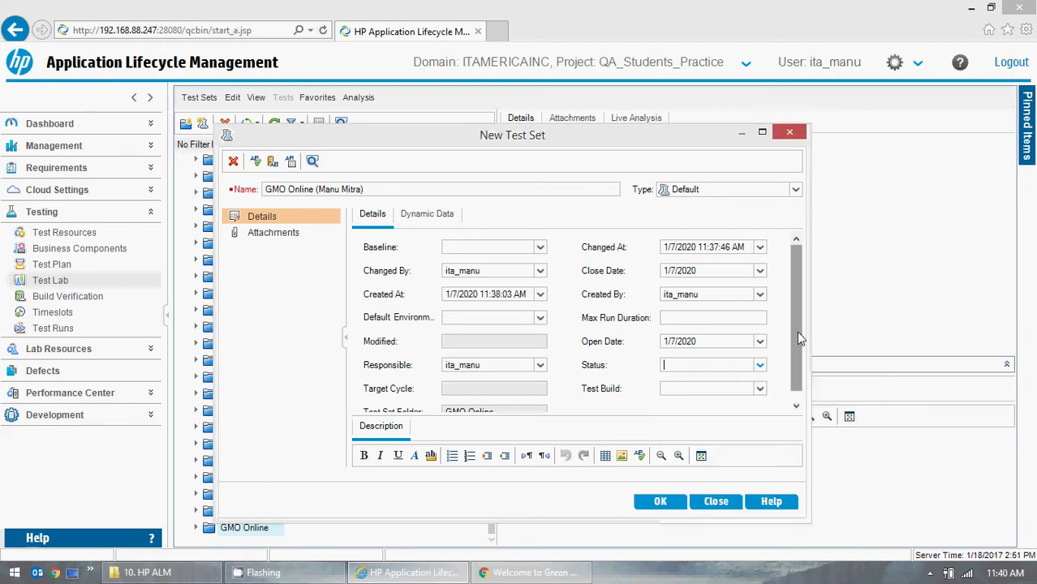
scroll(796, 332, down, 1)
click(760, 355)
click(696, 382)
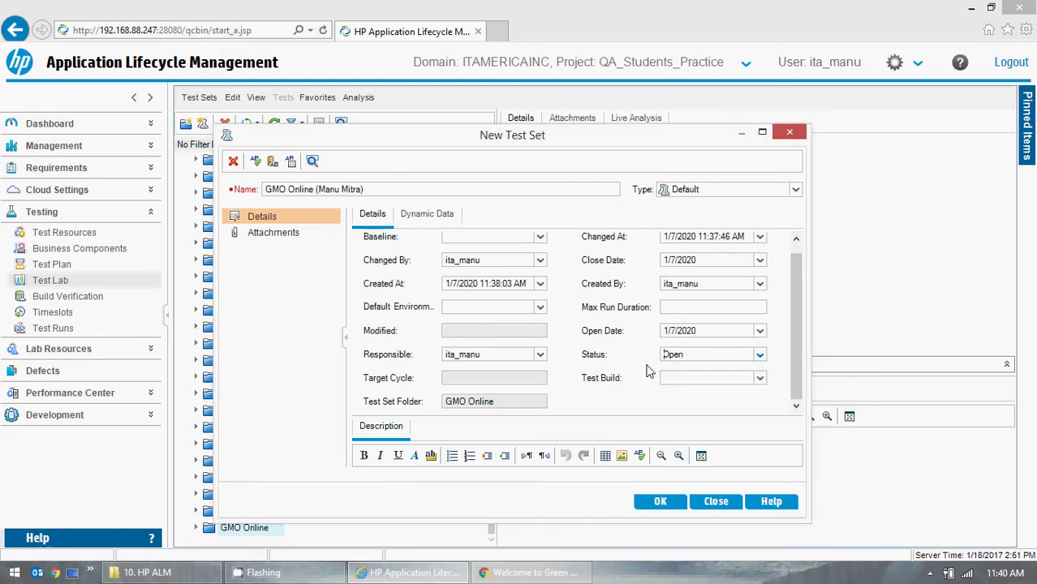
- Dismiss the Test Build picker, glance at Dynamic Data, then return to Details
click(761, 379)
click(603, 388)
drag(569, 416, 569, 373)
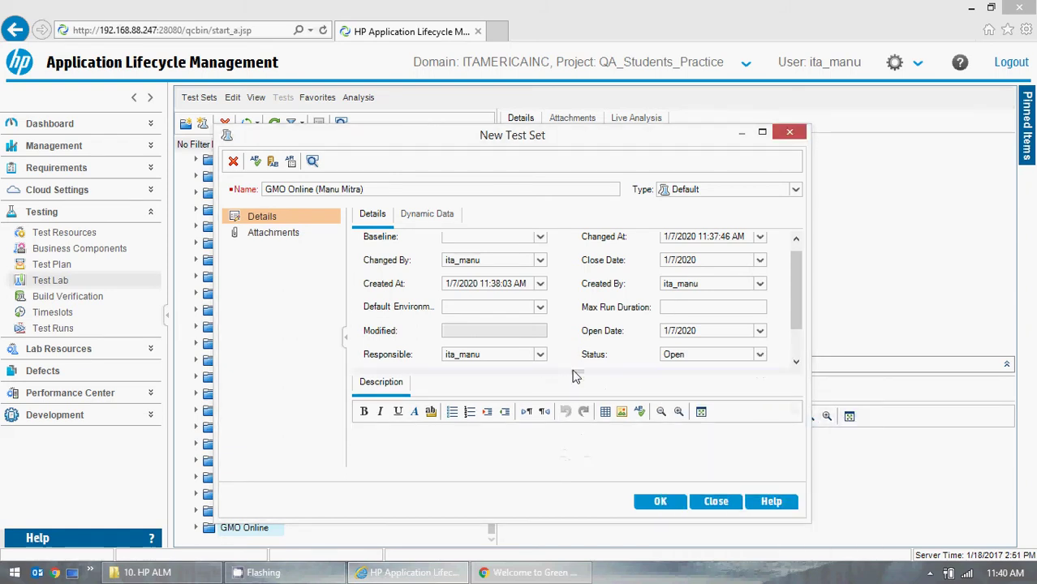
click(430, 217)
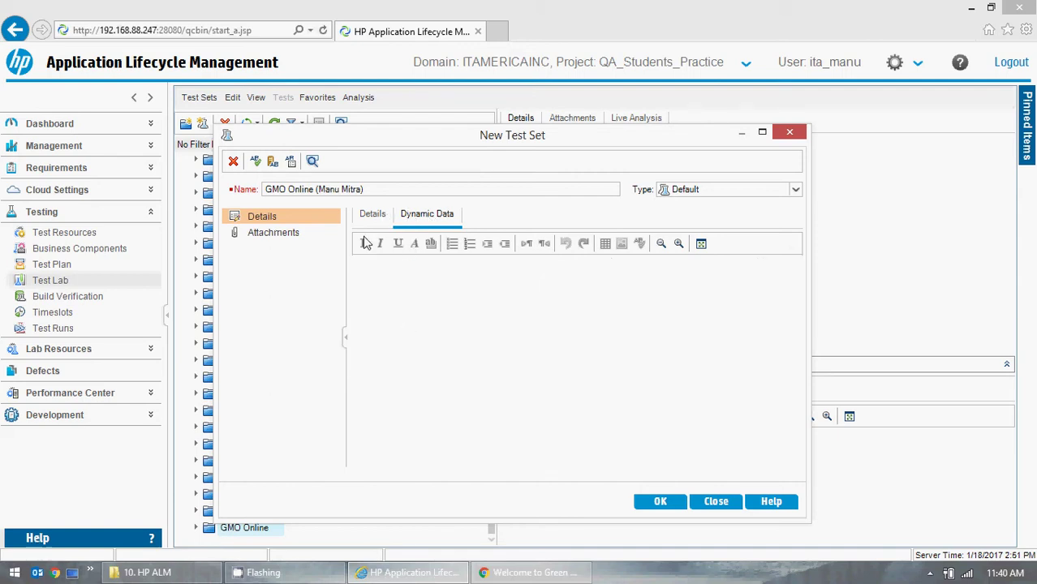
click(373, 215)
- Enter the description 'Functional Testing for GMO Online' and save the new test set
click(398, 451)
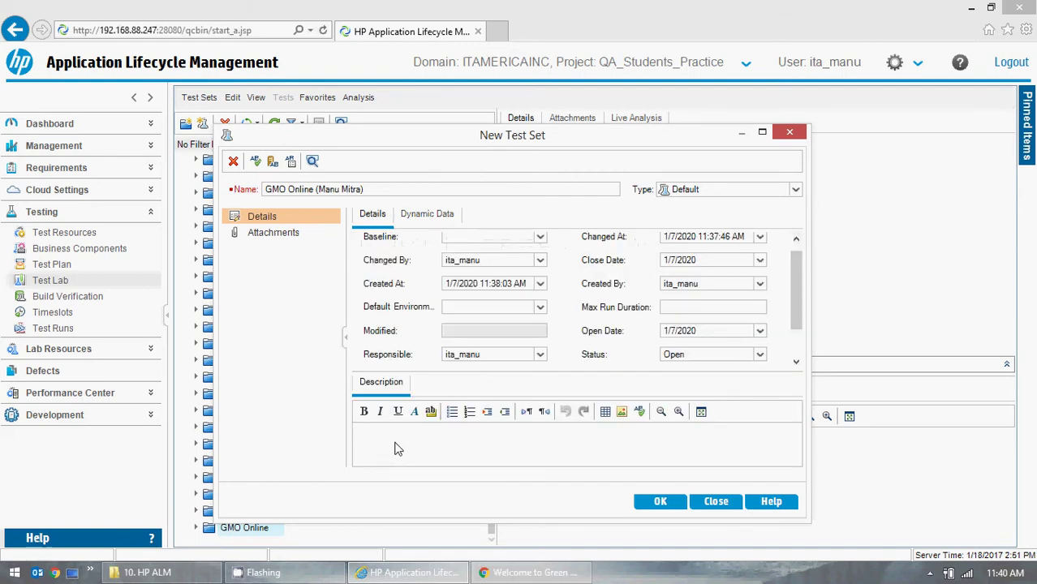
text(Test Cases for GMO )
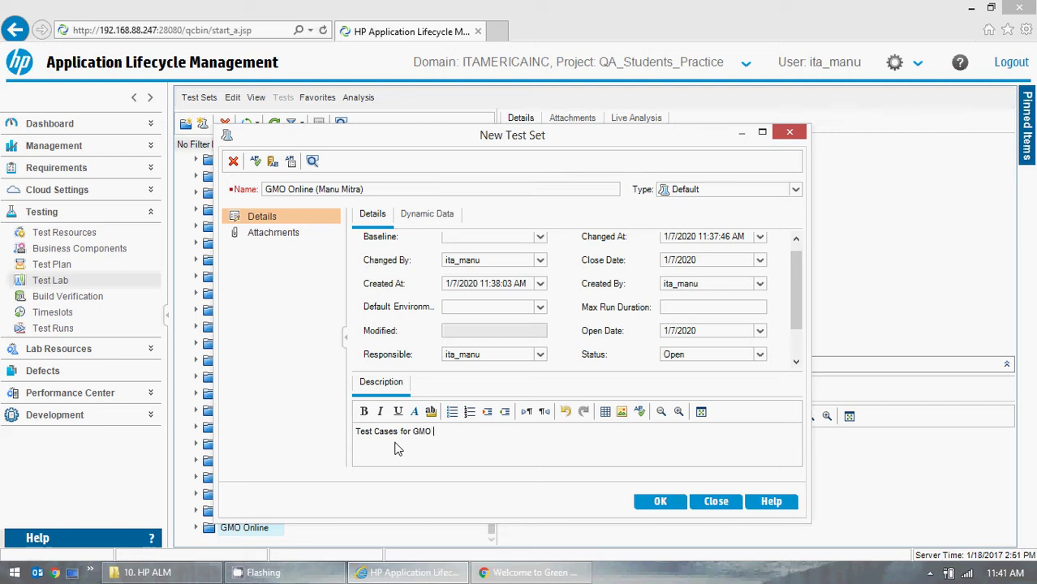
text(Online.)
click(357, 431)
text(Functional )
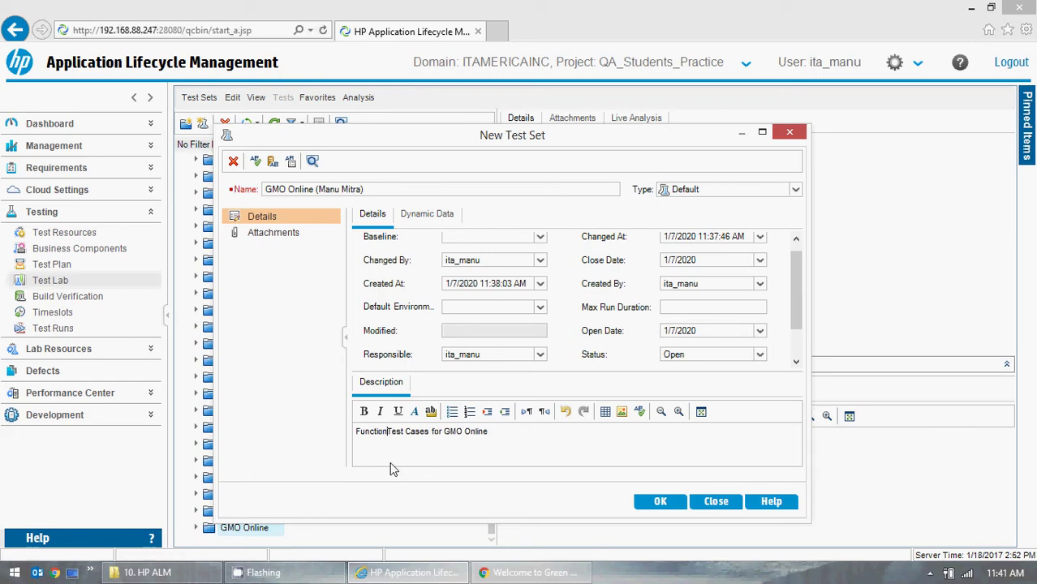
text(Testing)
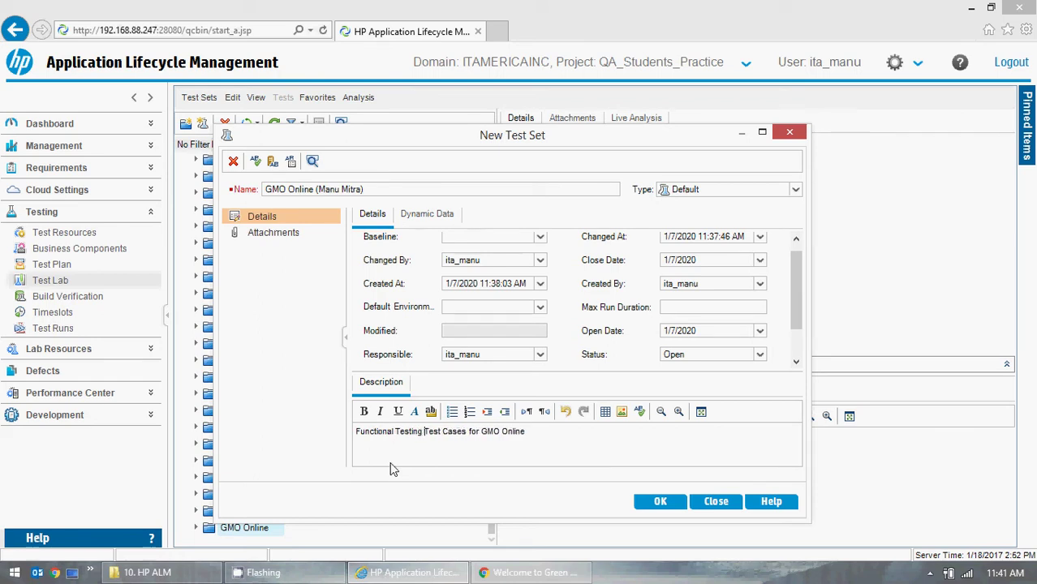
key(Delete)
key(Delete)
key(Delete)
key(Delete)
key(Delete)
key(Delete)
key(Delete)
key(Delete)
key(Delete)
key(Delete)
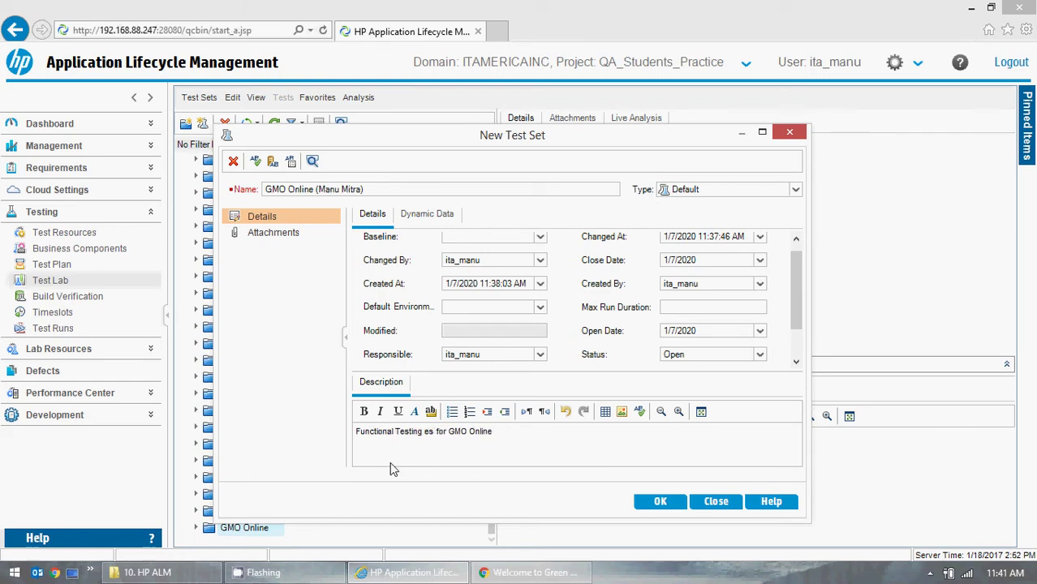
key(Delete)
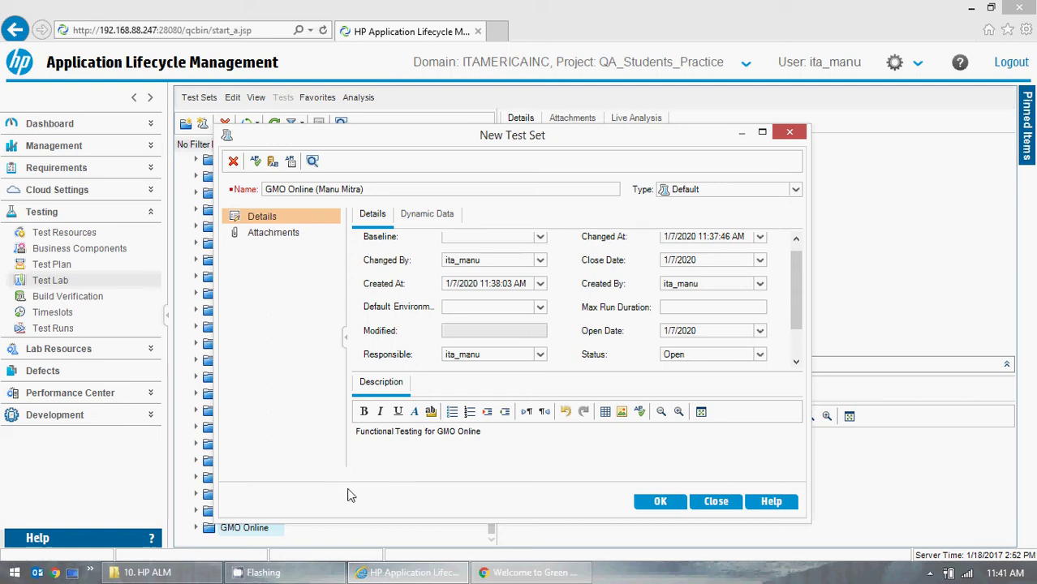
click(663, 508)
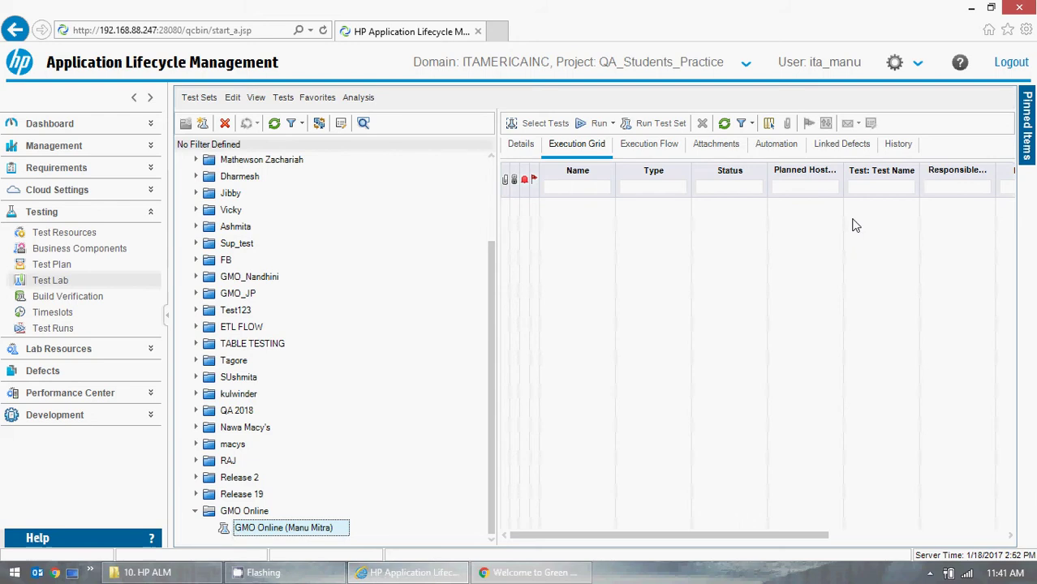
- Check the GMO Online folder in Test Plan, then open Test Lab with a wider execution grid
click(59, 272)
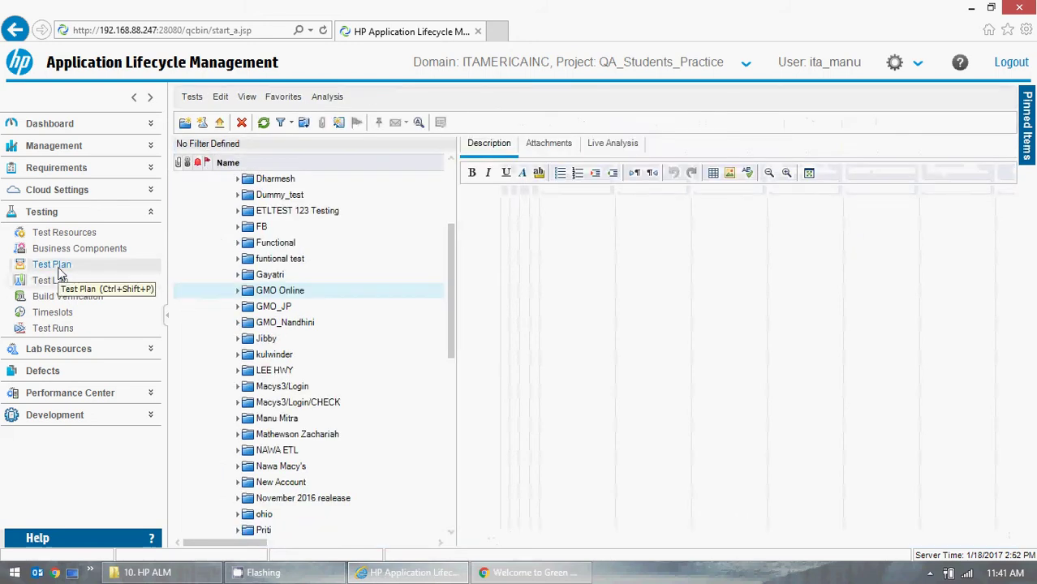
click(235, 296)
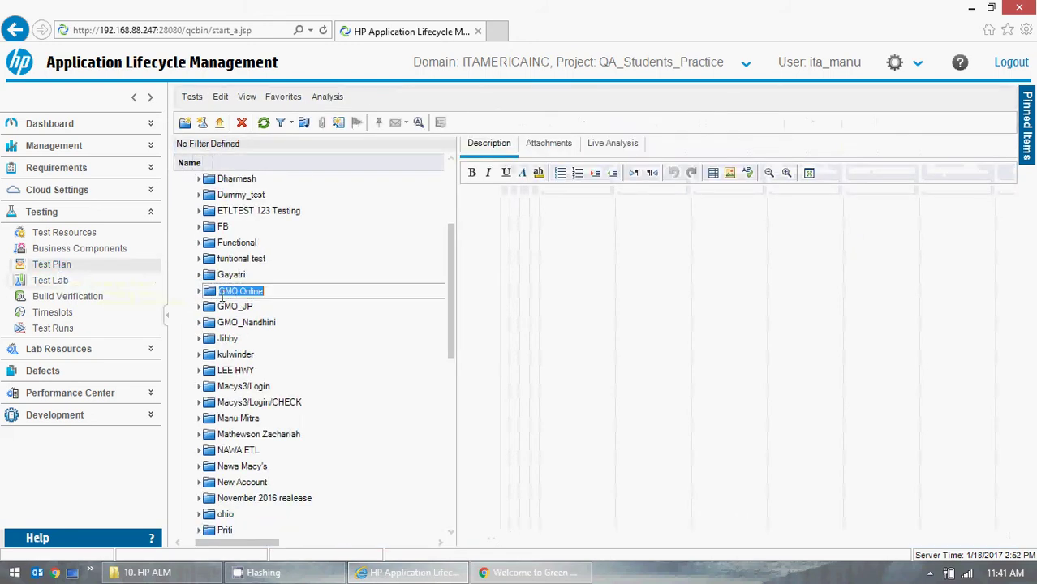
click(198, 291)
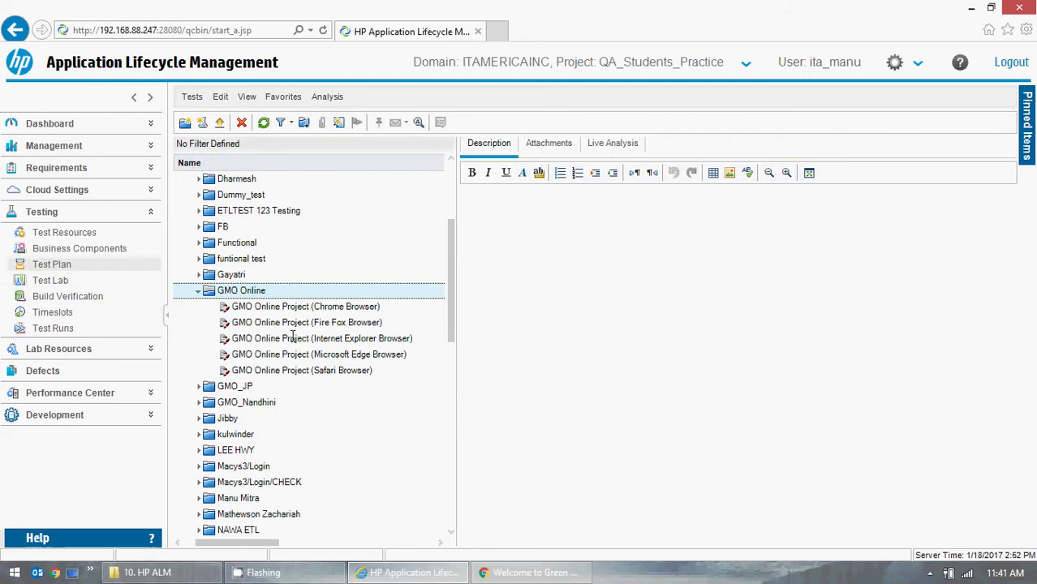
click(32, 281)
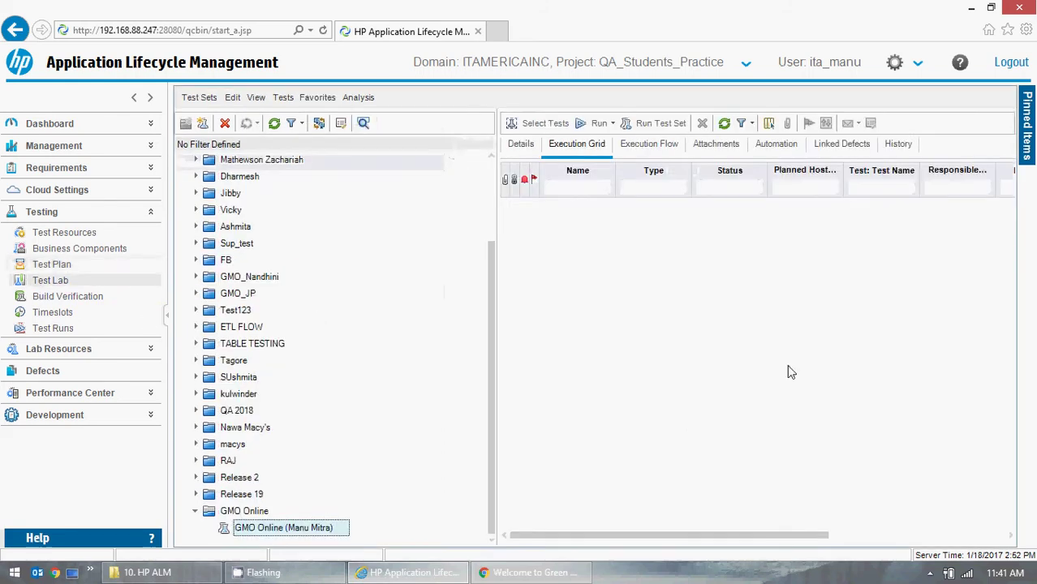
drag(495, 329, 391, 331)
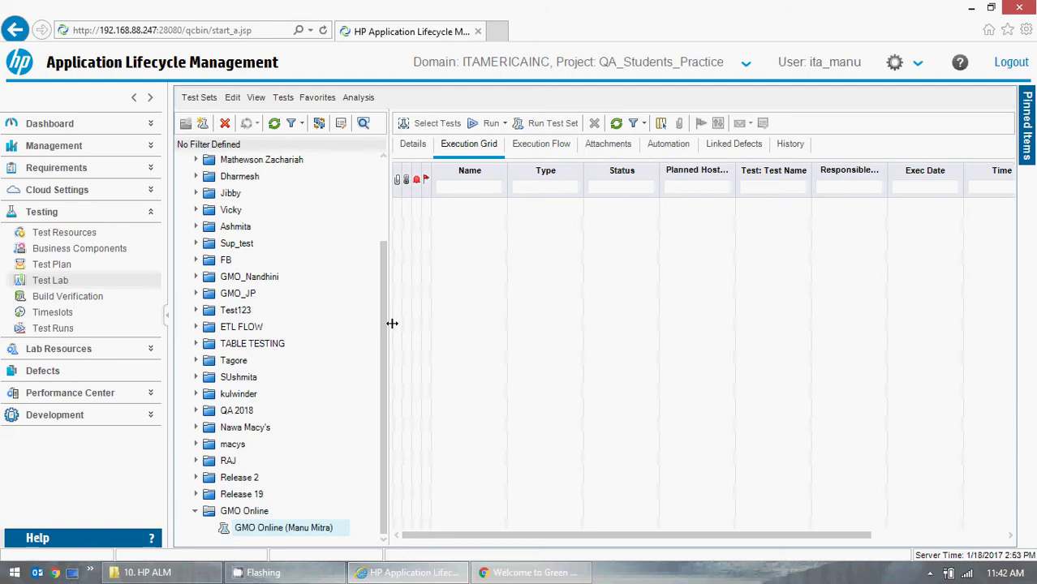
- Show the Test Plan Tree via Select Tests and expand Subject down to the GMO Online tests
click(438, 127)
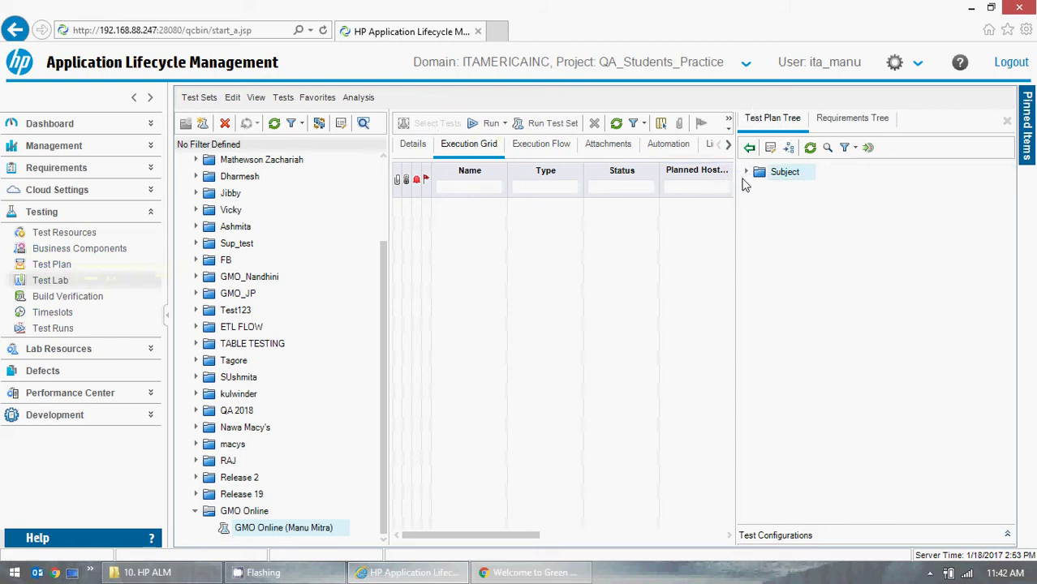
click(746, 173)
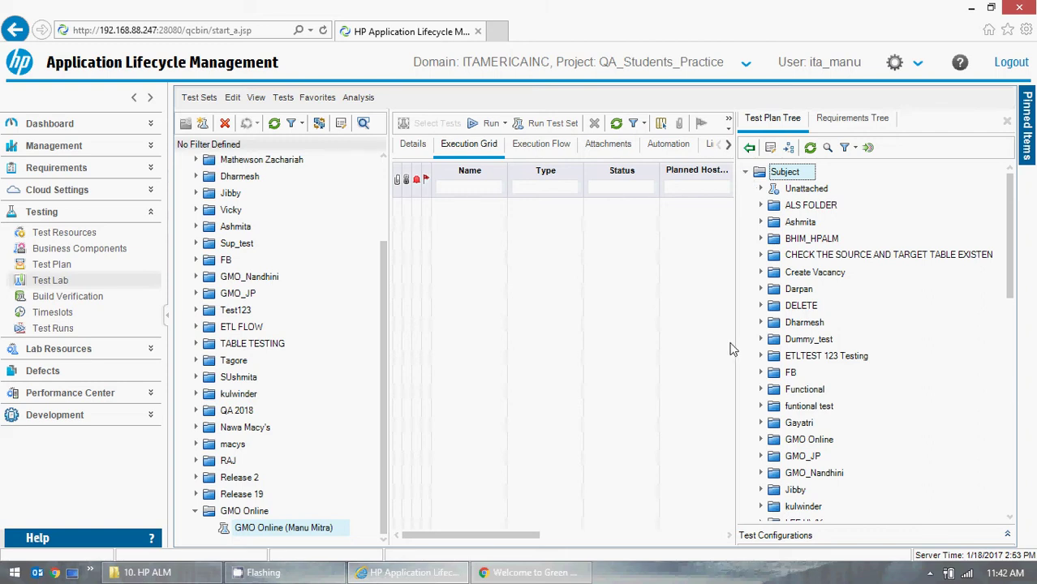
drag(1010, 183, 1007, 256)
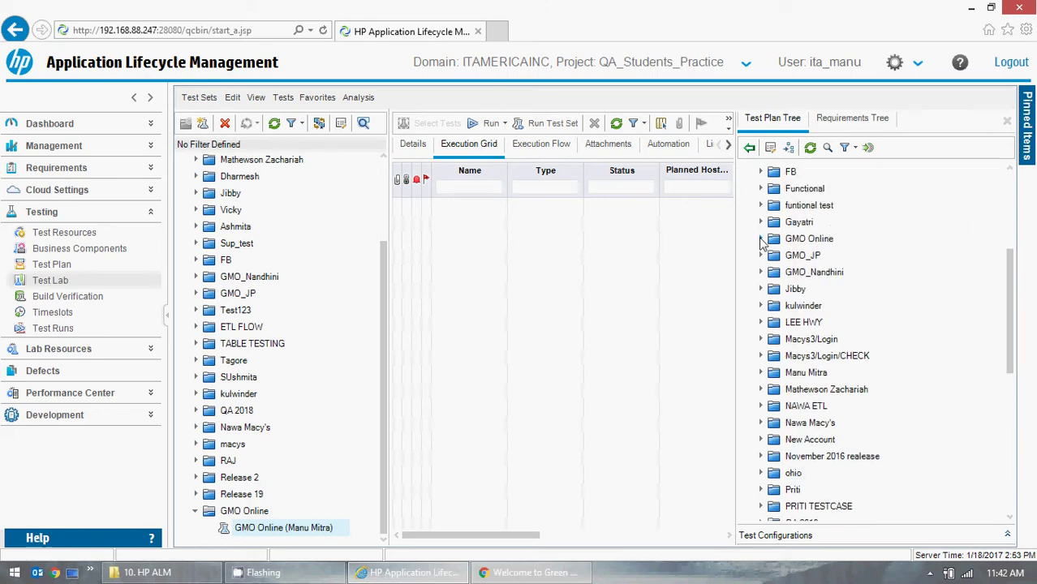
click(761, 239)
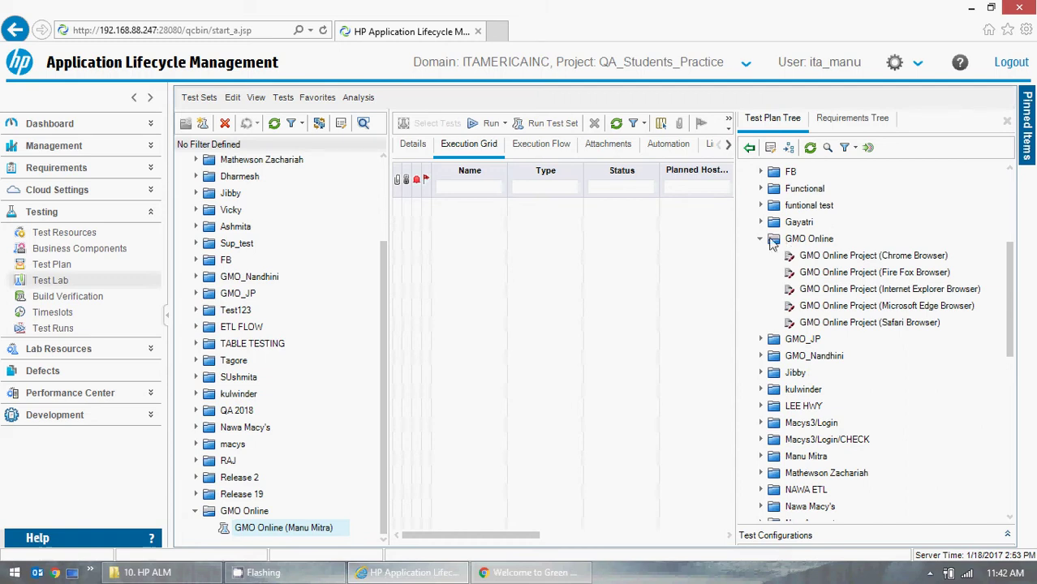
click(761, 239)
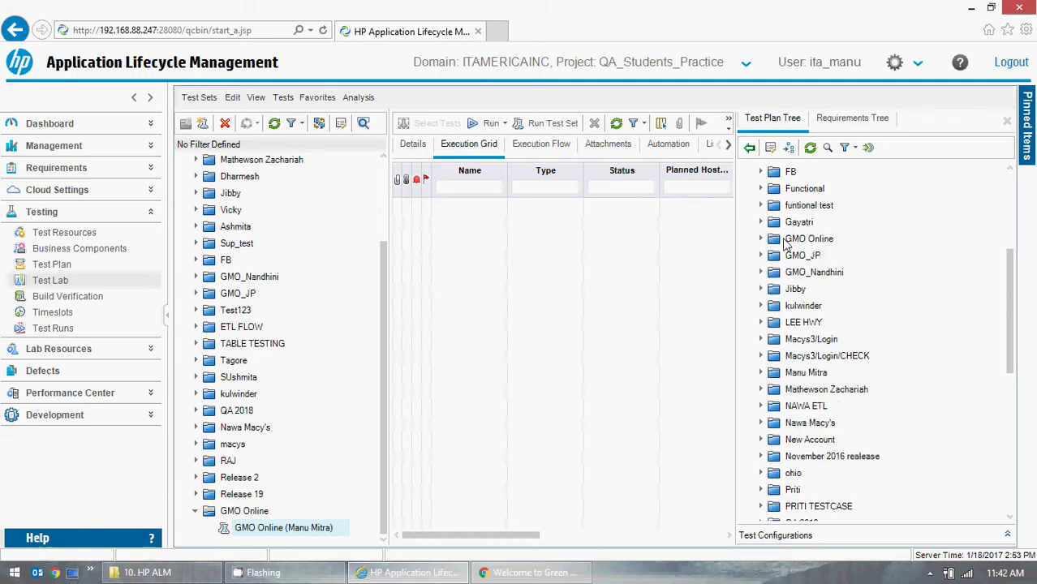
click(760, 240)
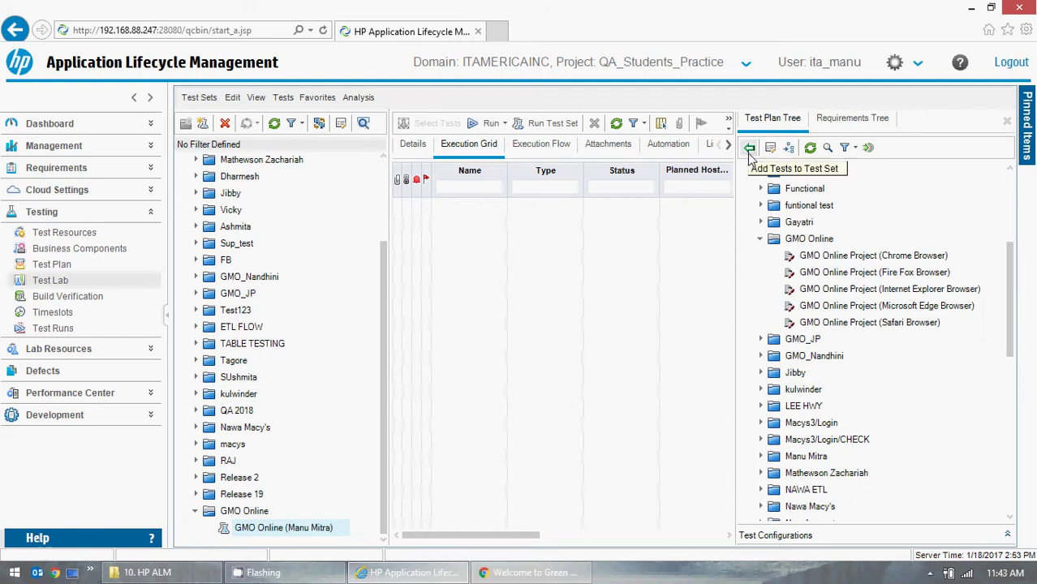
click(750, 150)
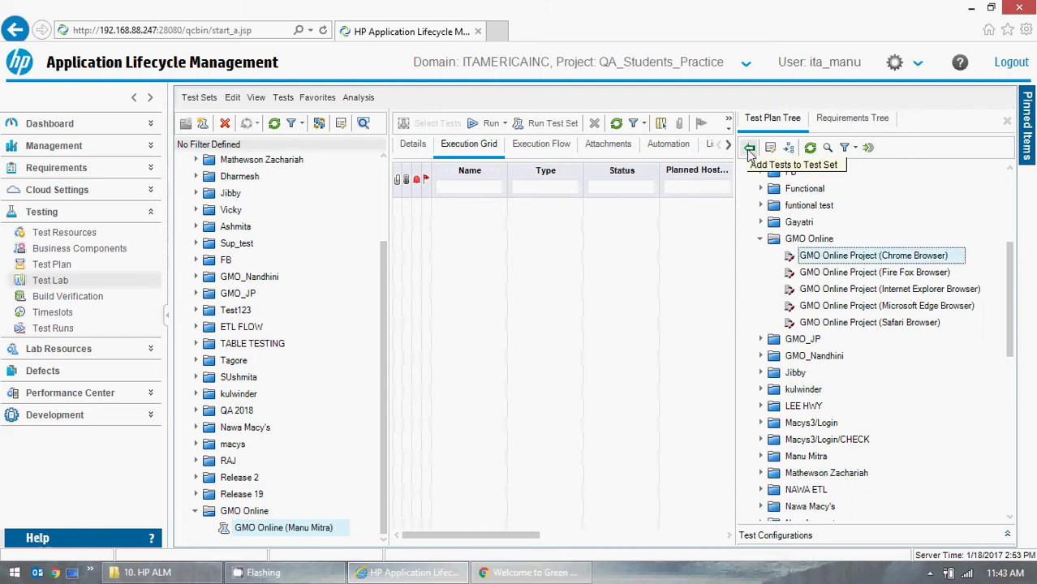
click(761, 239)
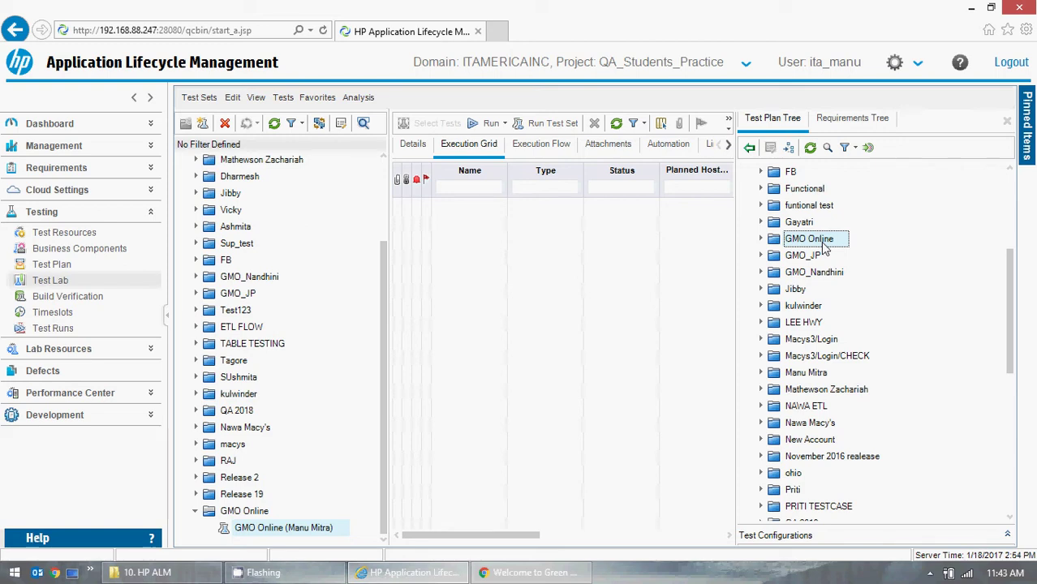
- Drop the GMO Online folder onto the execution grid, confirm adding its five tests, and close the tree
drag(825, 246, 667, 249)
drag(542, 254, 543, 254)
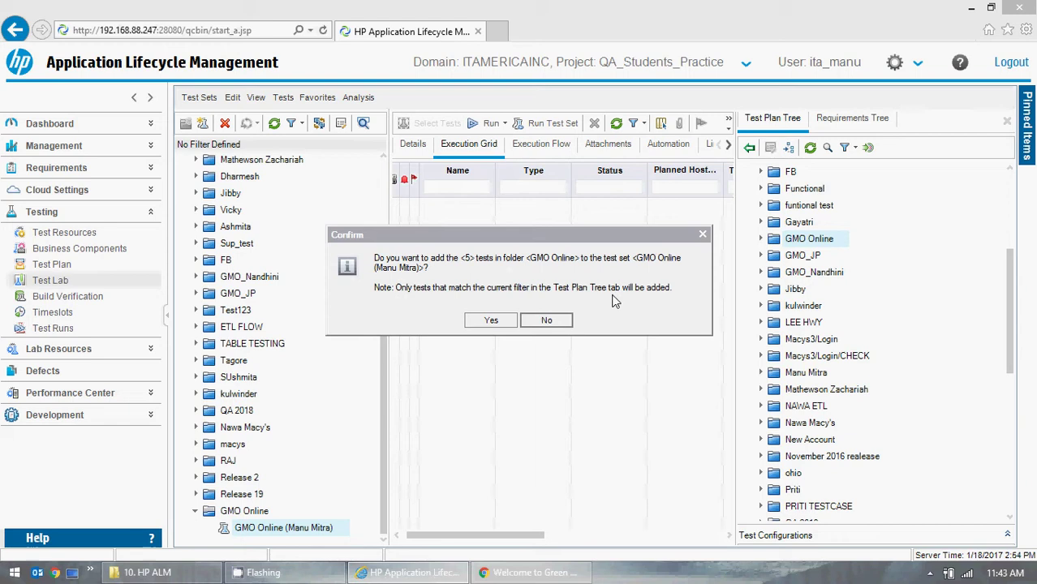
click(493, 321)
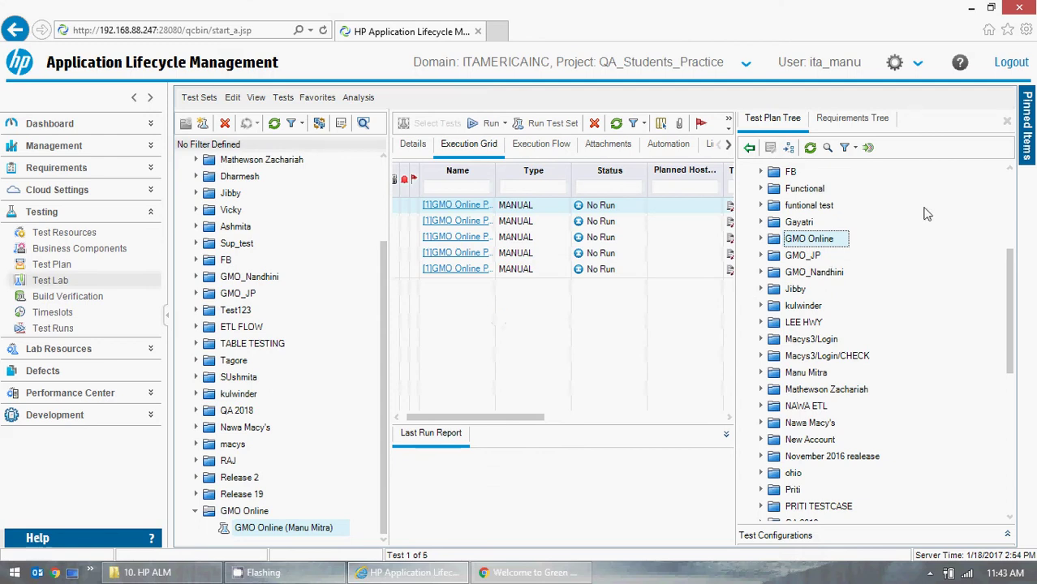
click(1007, 122)
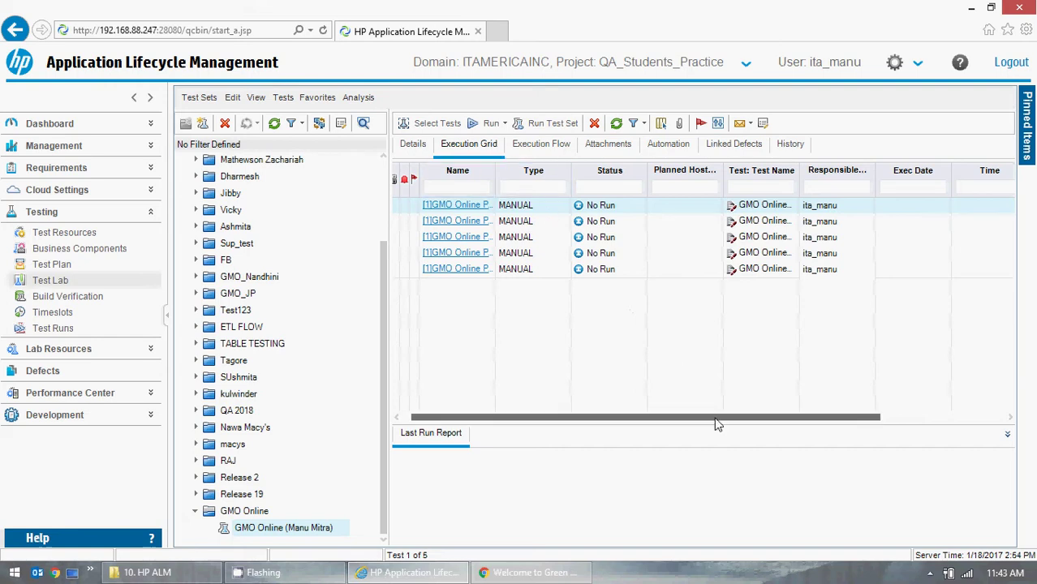
drag(718, 417, 532, 343)
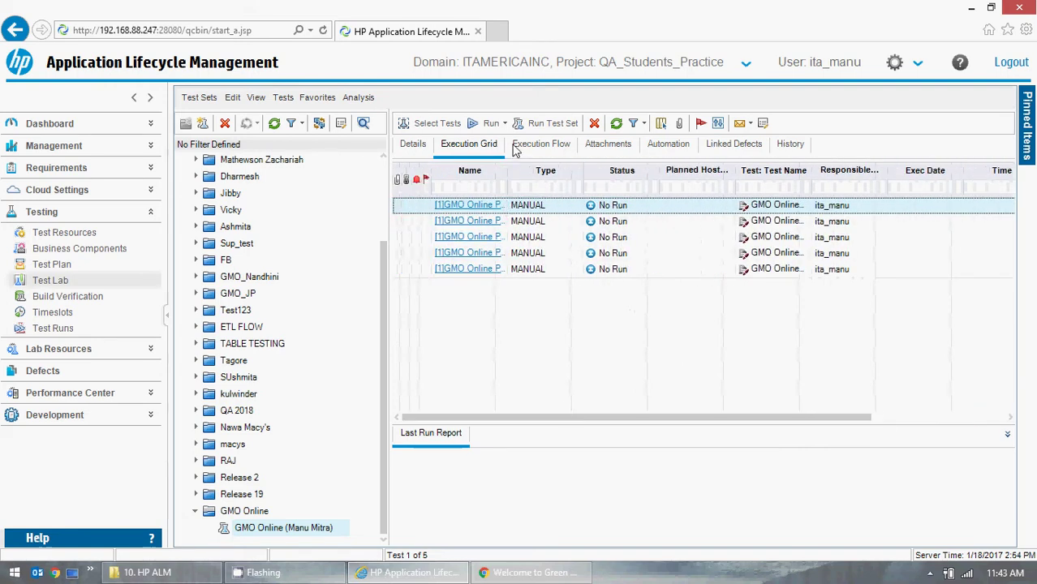
drag(508, 187, 592, 197)
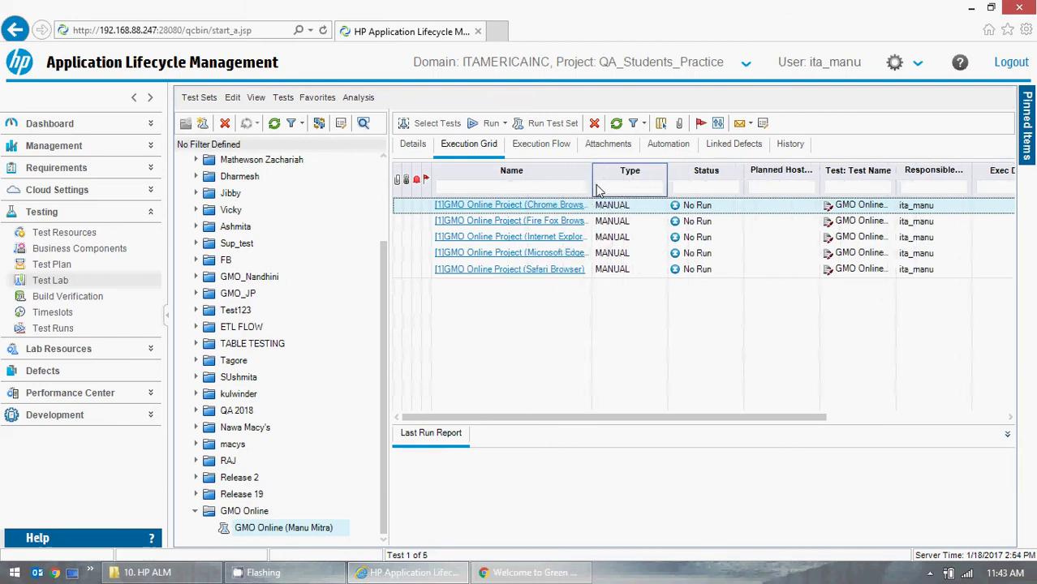
drag(603, 195, 618, 195)
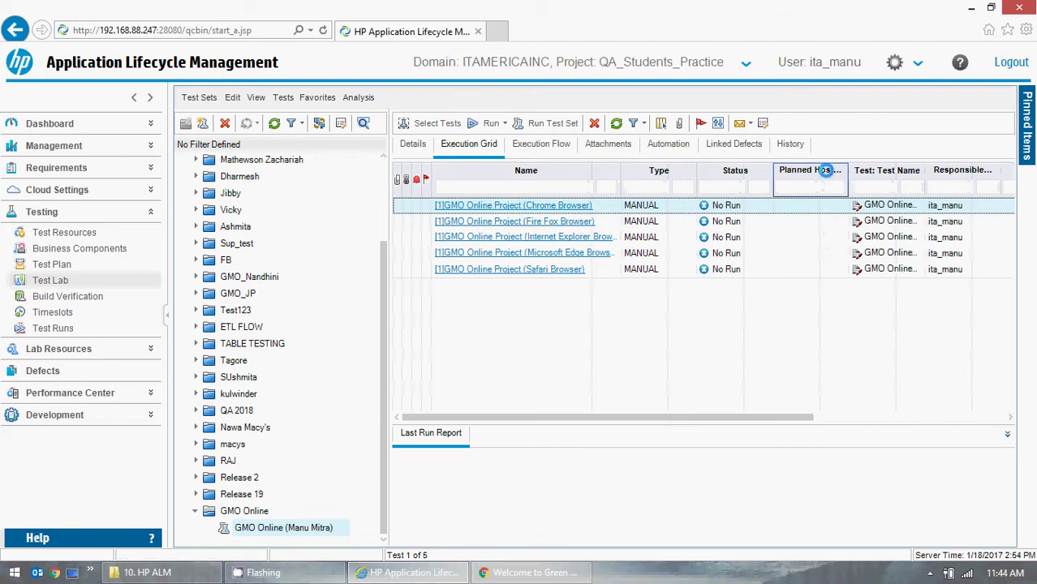
right_click(825, 171)
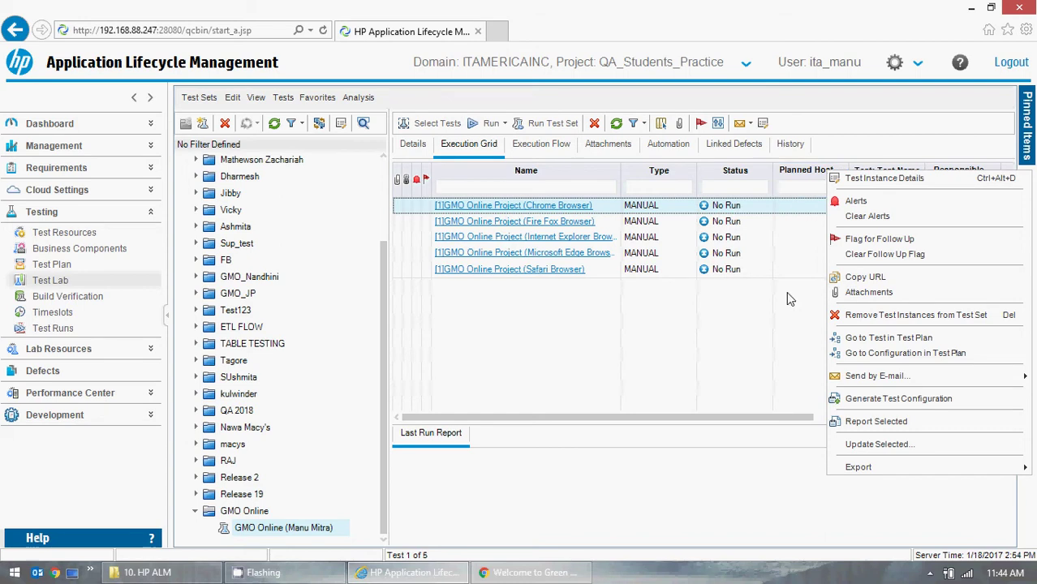
click(759, 343)
click(795, 172)
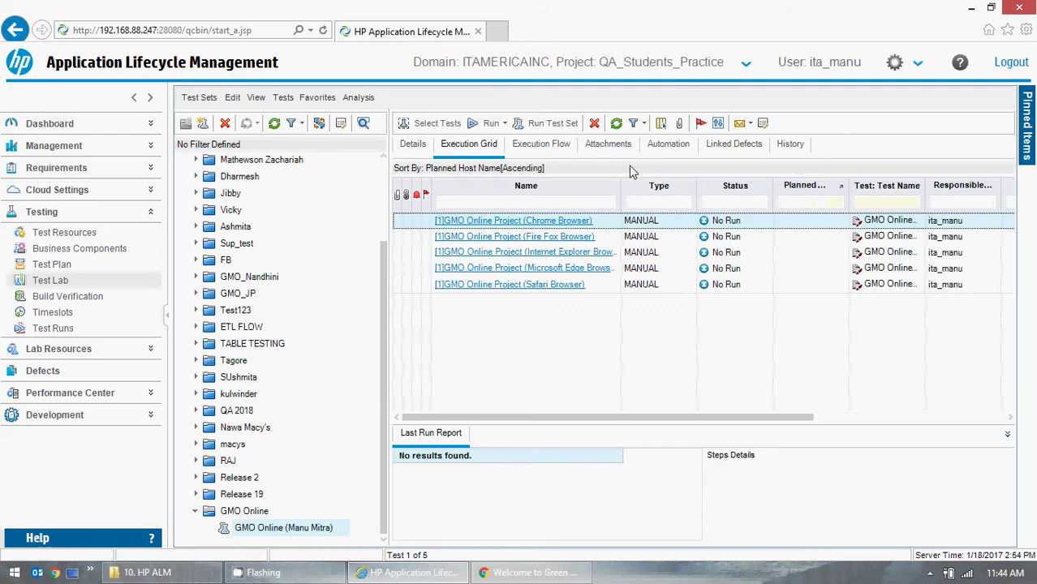
click(643, 123)
click(661, 153)
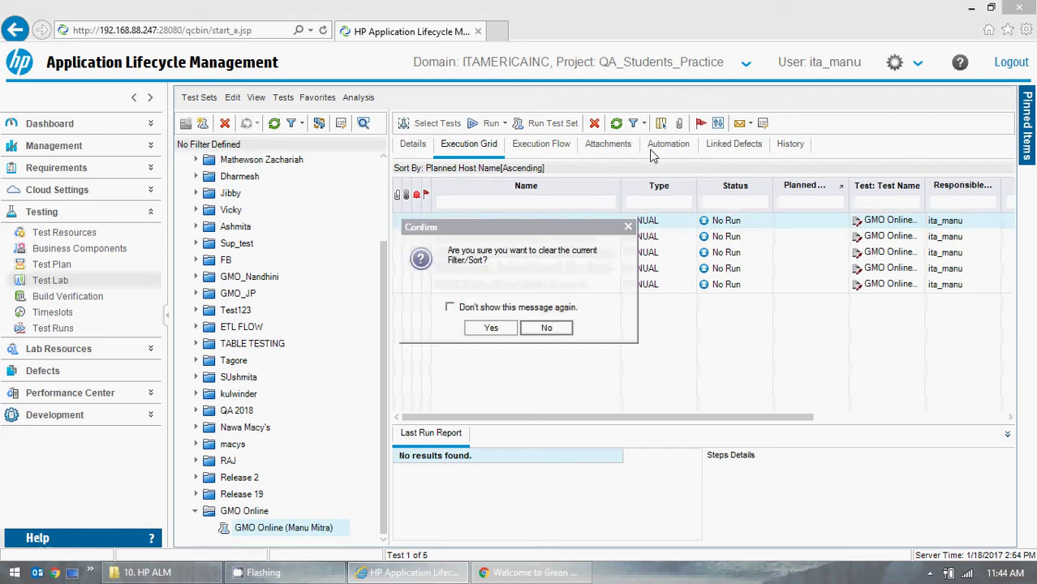
click(491, 328)
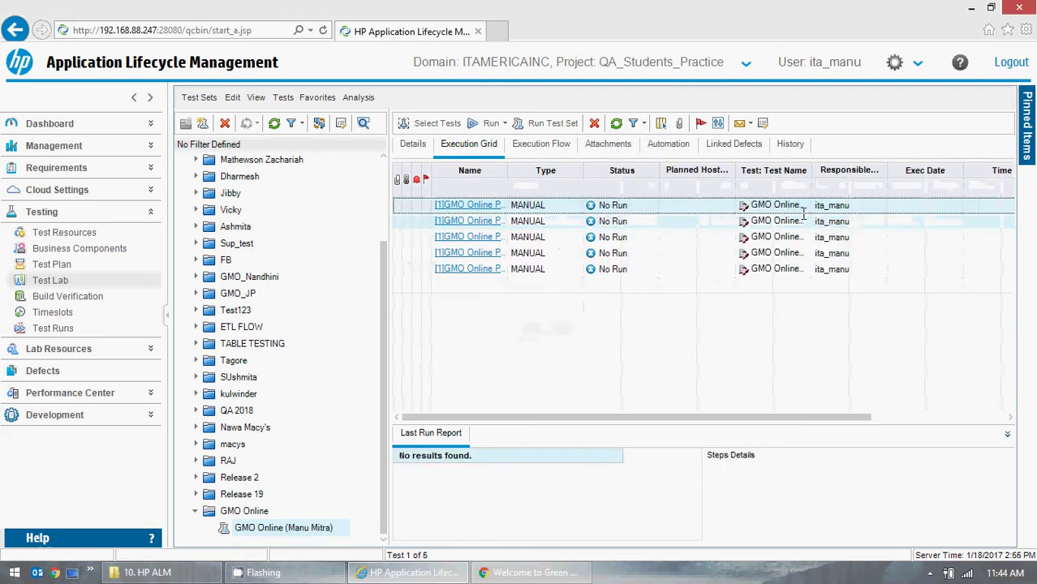
- Remove the Planned Host Name and Planned Exec Date columns from the execution grid
click(662, 122)
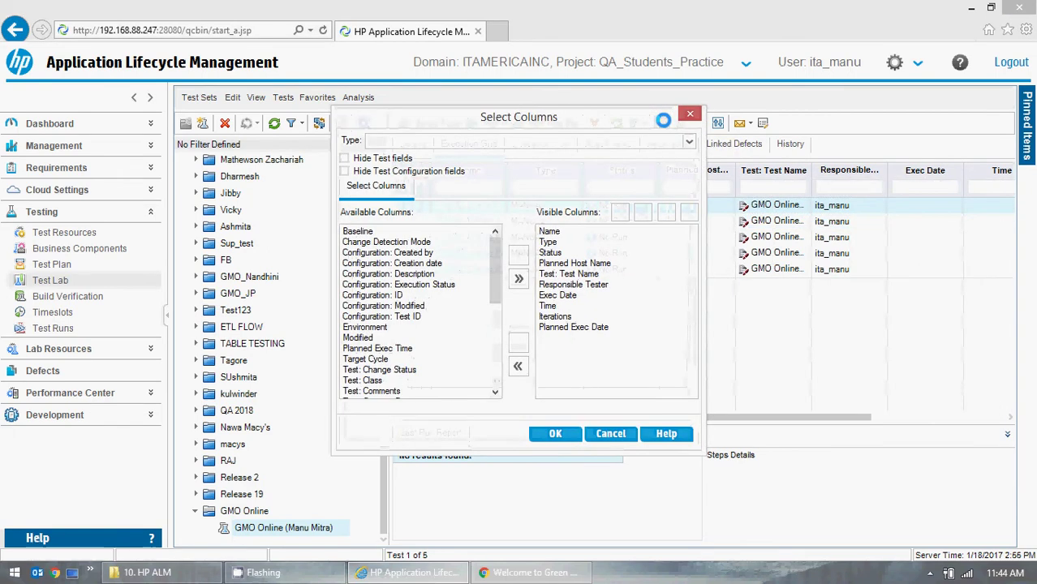
drag(602, 120, 565, 106)
click(541, 249)
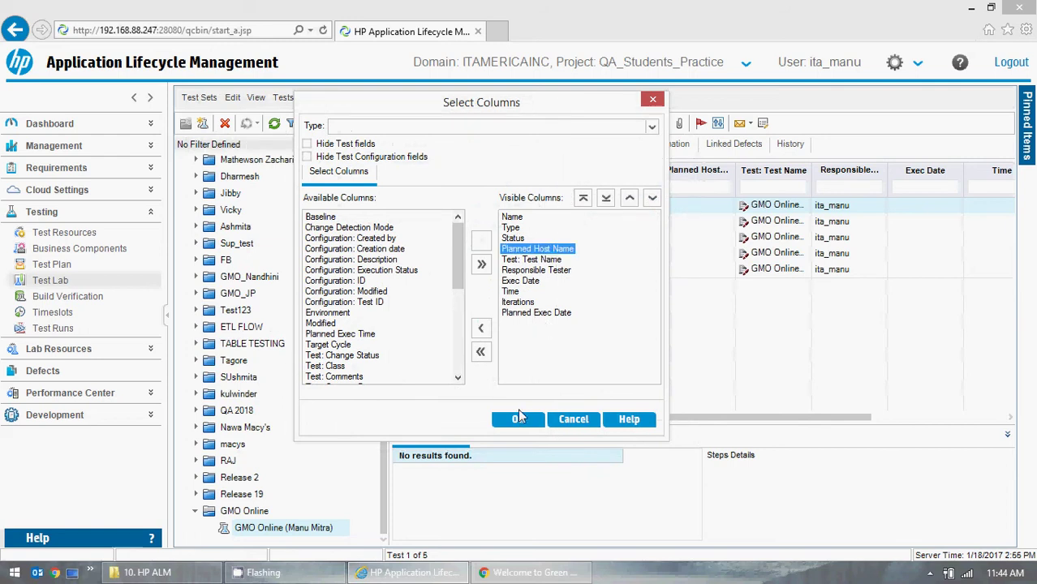
click(480, 328)
click(519, 419)
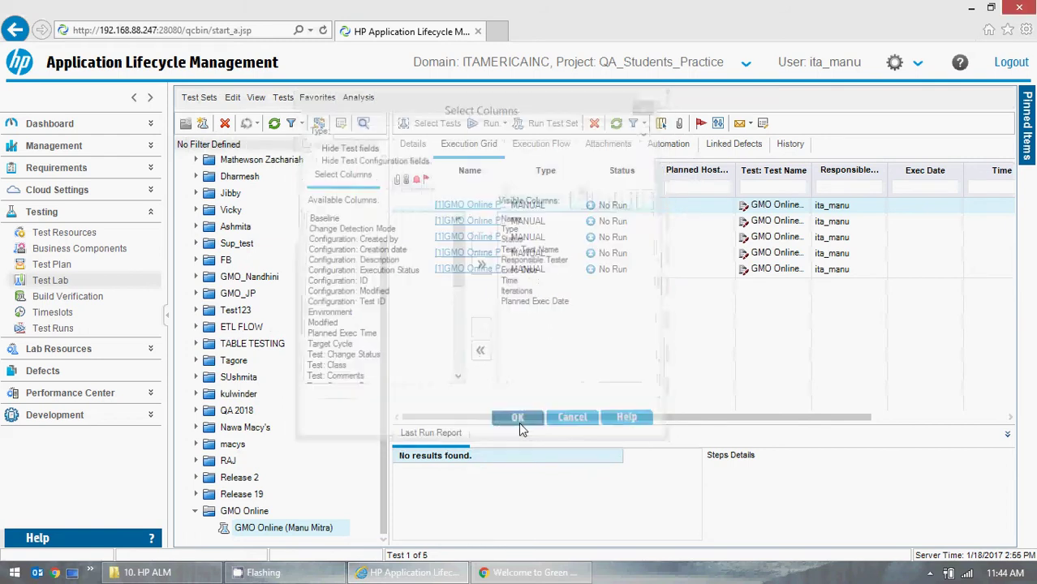
drag(744, 423, 875, 425)
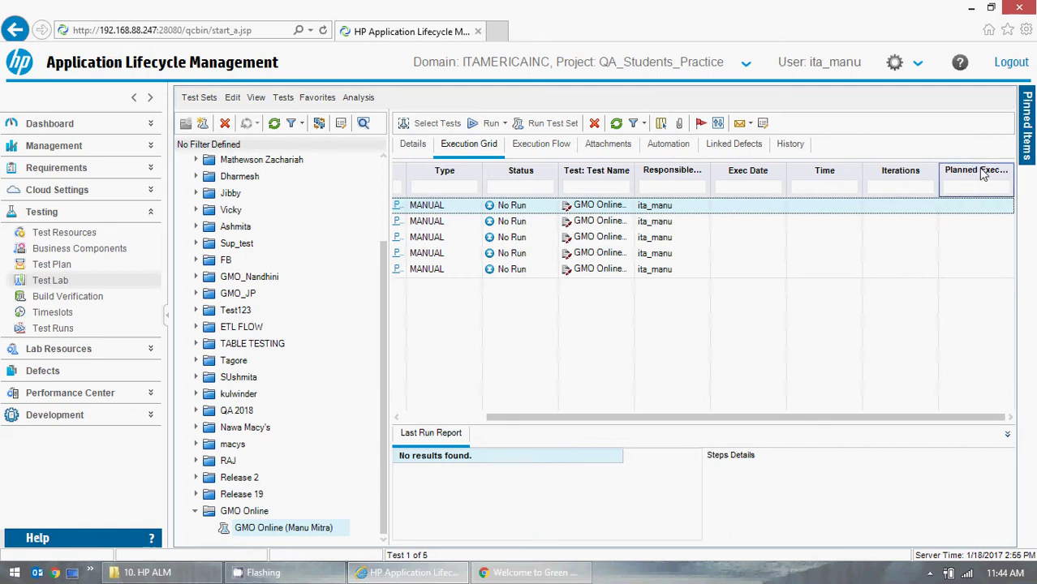
click(662, 126)
click(592, 317)
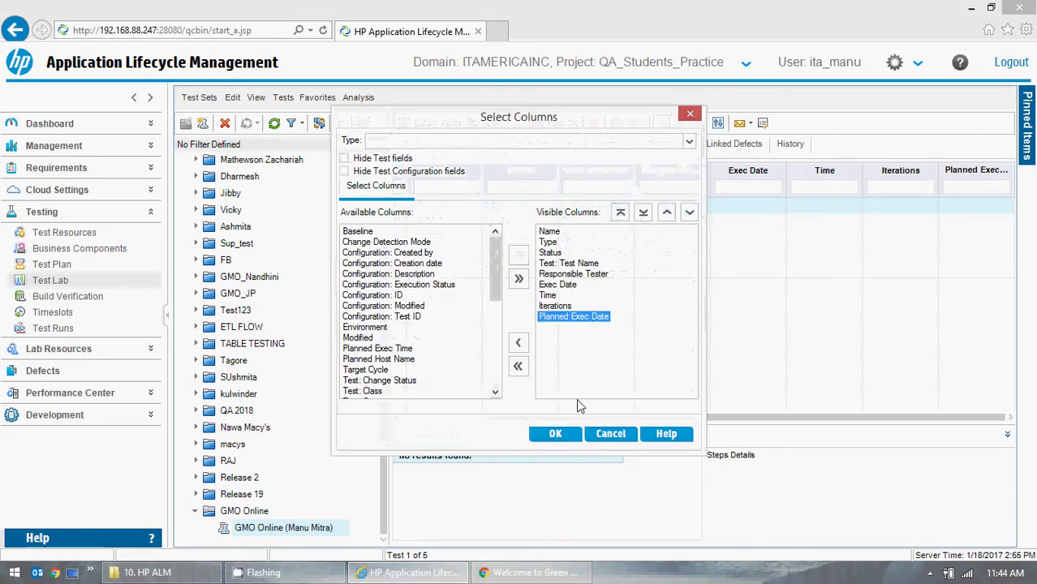
click(519, 344)
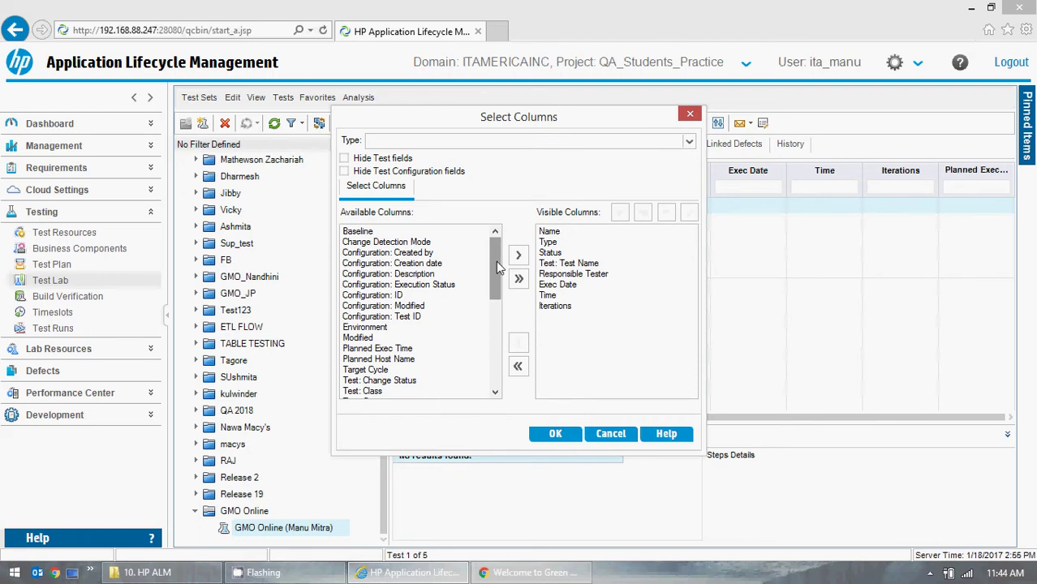
drag(498, 269, 473, 378)
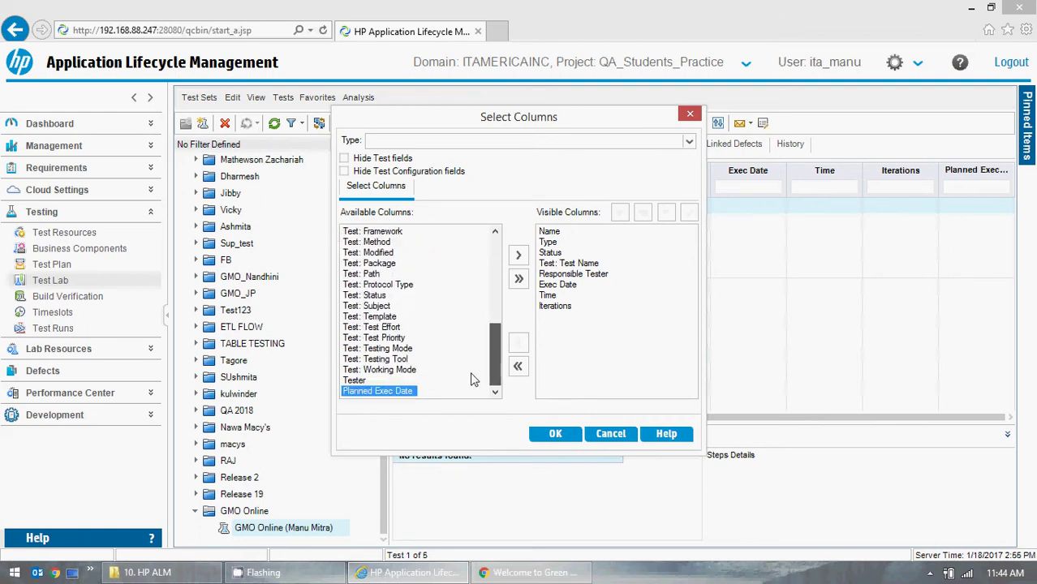
click(560, 435)
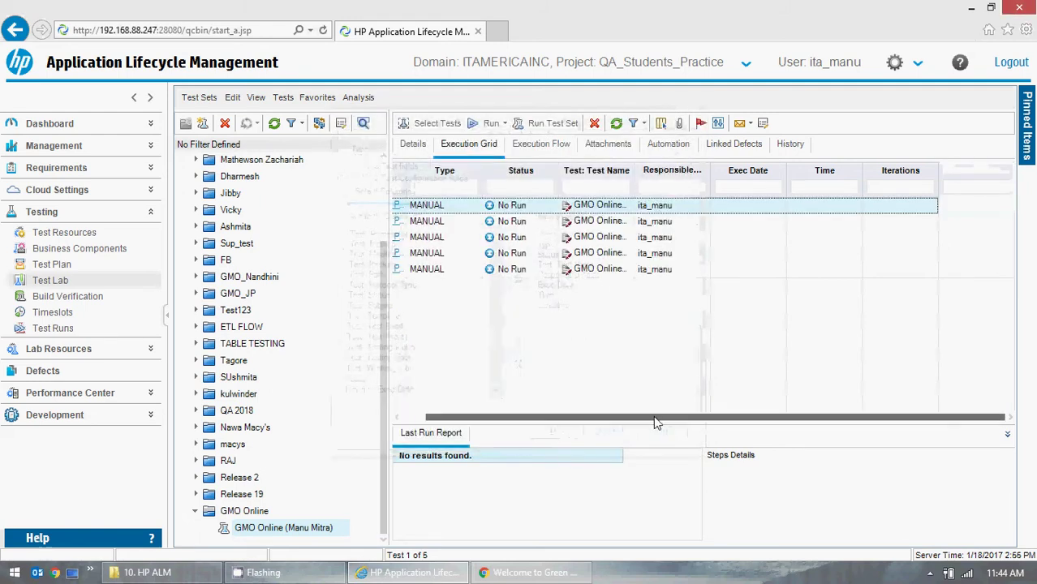
- Widen the Iterations and Time columns, sort by Exec Date, then clear the filter and sort
drag(937, 172, 1011, 179)
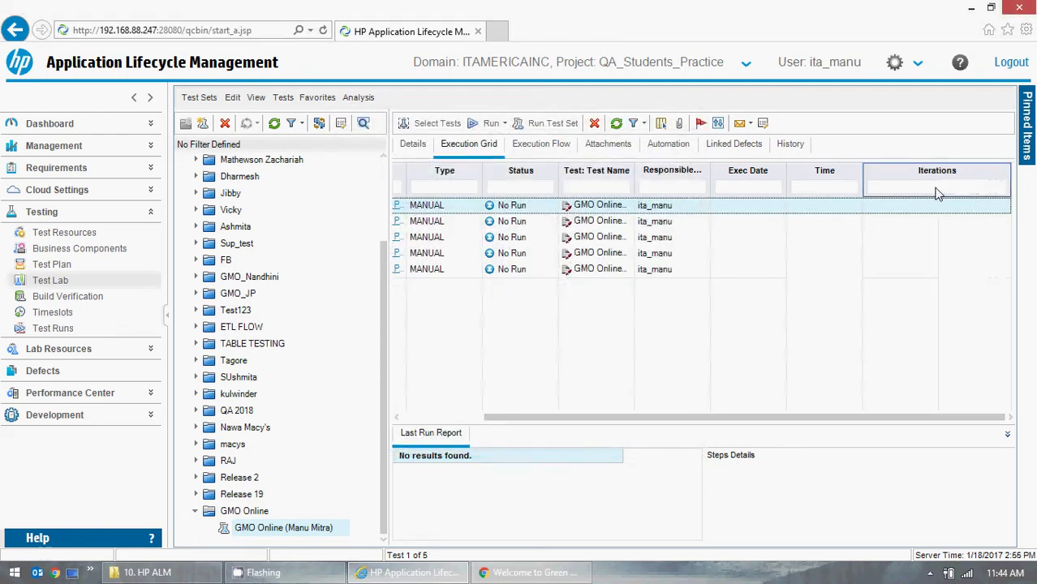
drag(861, 180, 933, 180)
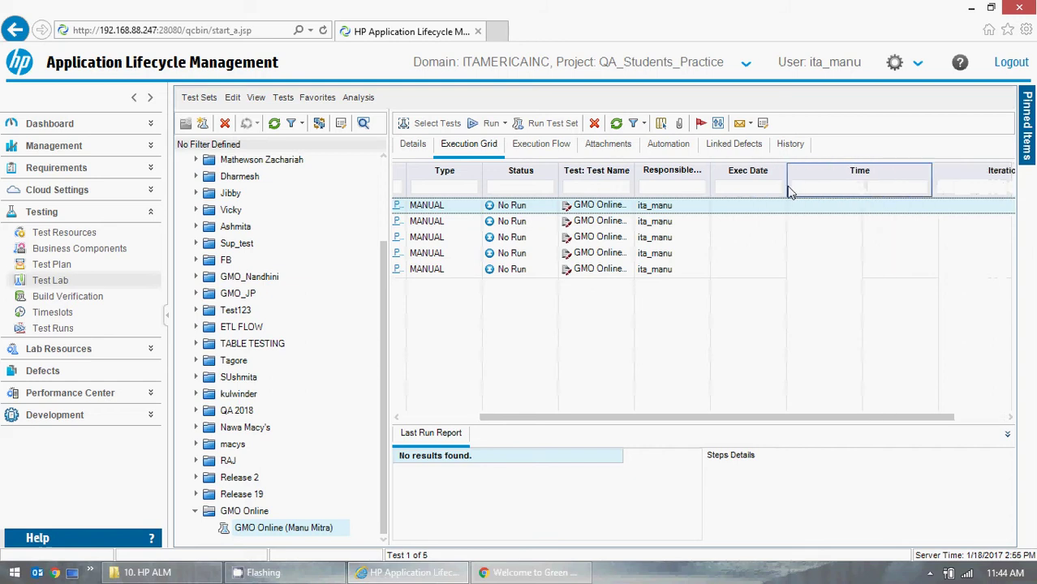
click(784, 190)
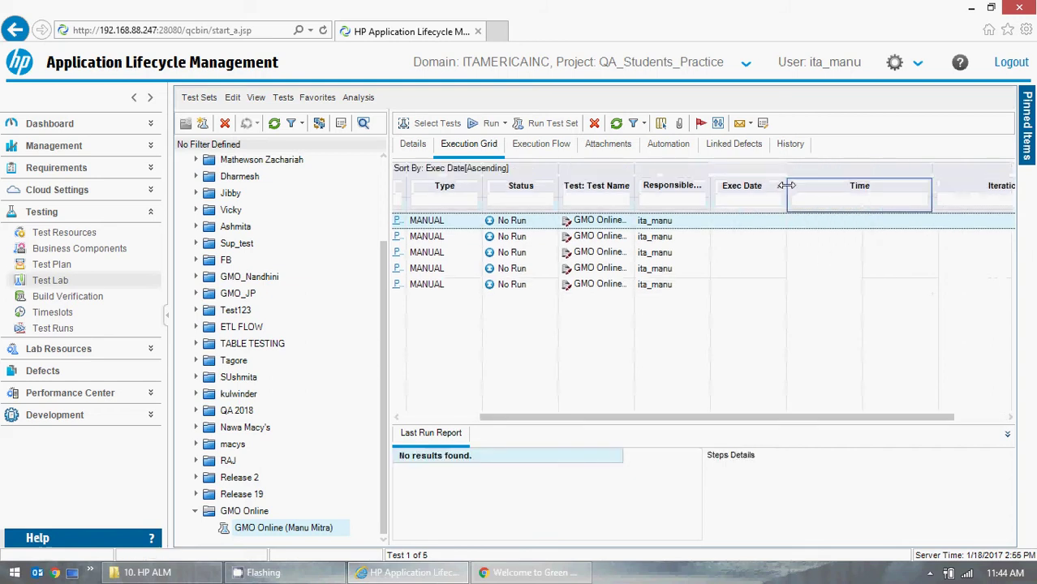
click(642, 124)
click(642, 152)
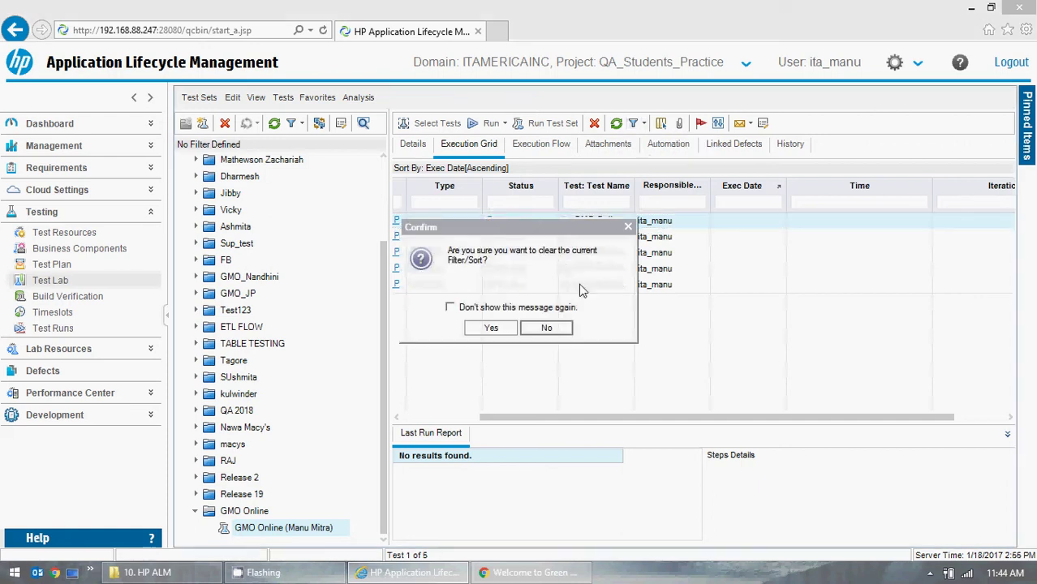
click(492, 327)
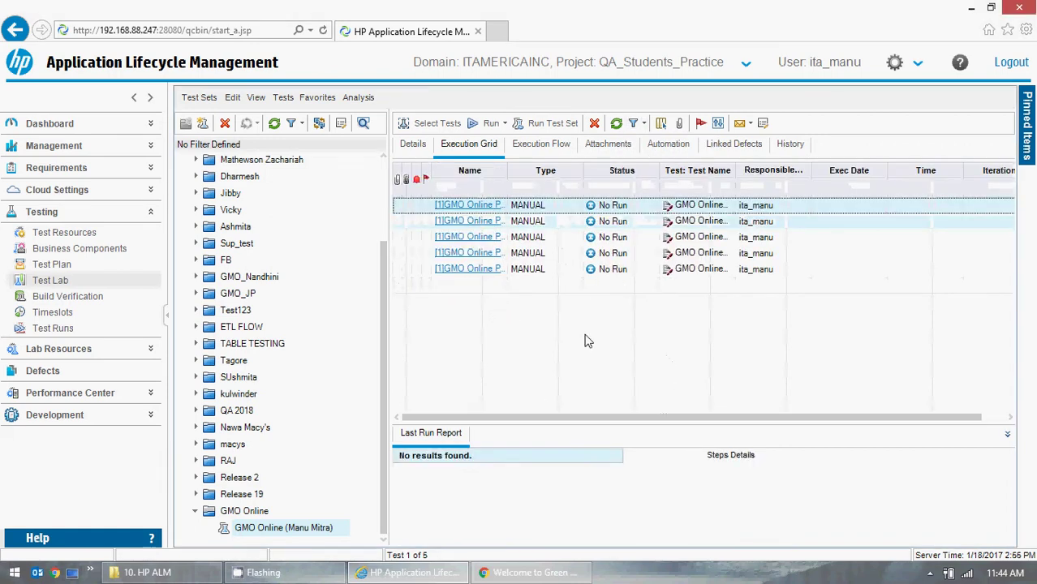
- Drag the Name column's border right until 'GMO Online Project (Chrome Browser)' shows in full
drag(505, 180, 641, 189)
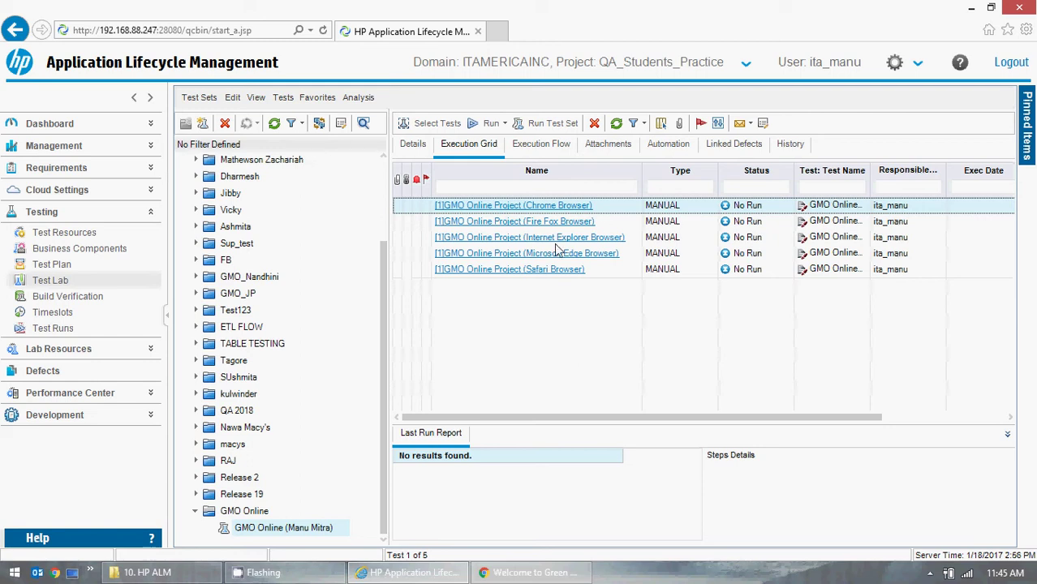
click(490, 212)
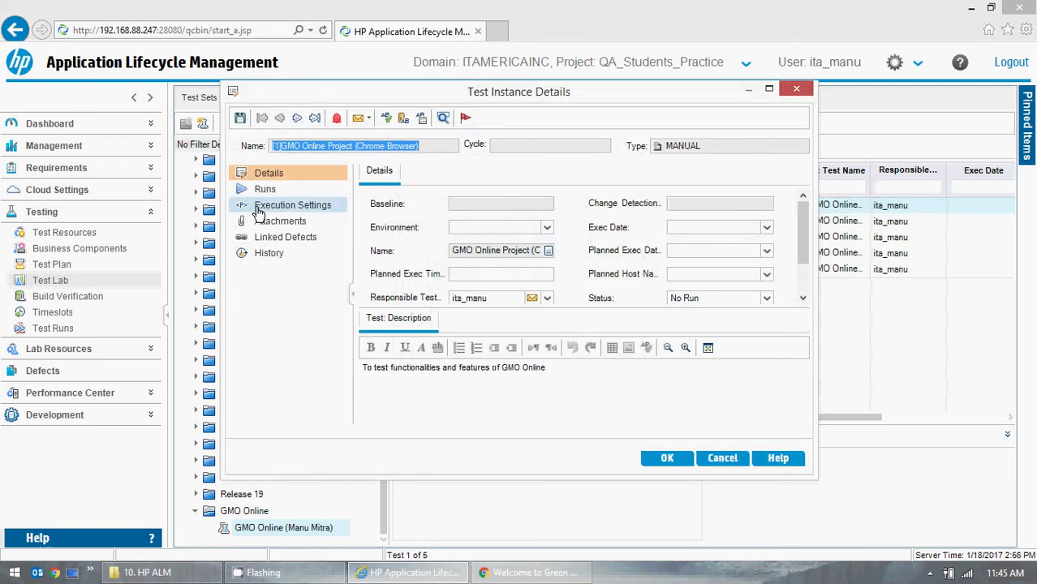
click(265, 189)
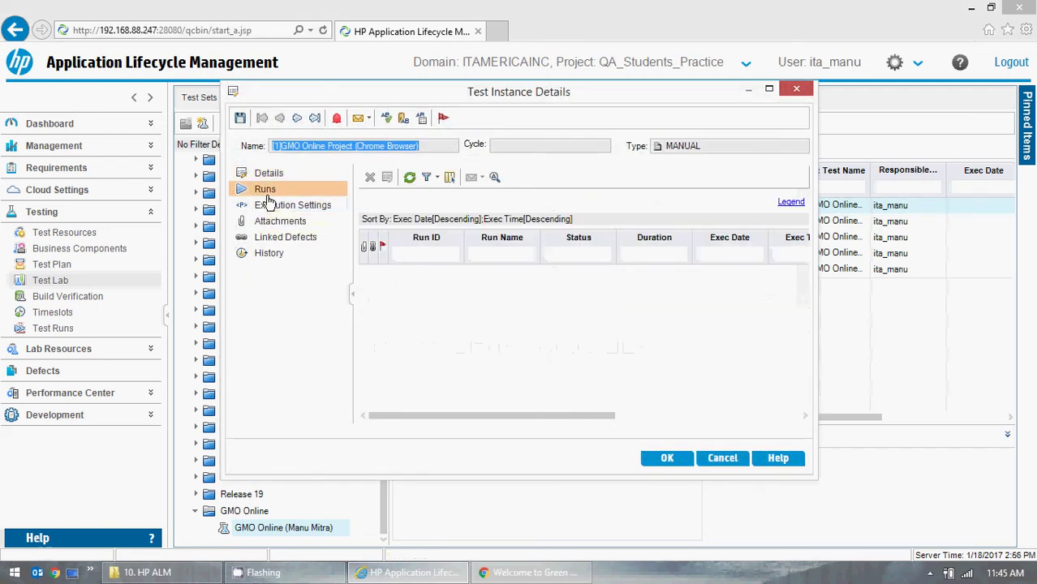
click(710, 461)
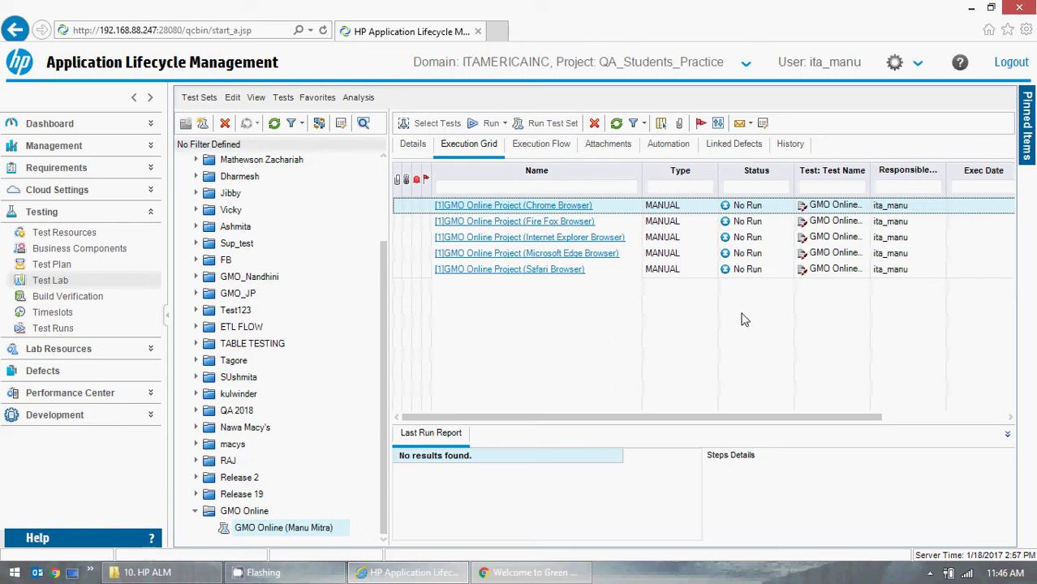
click(523, 573)
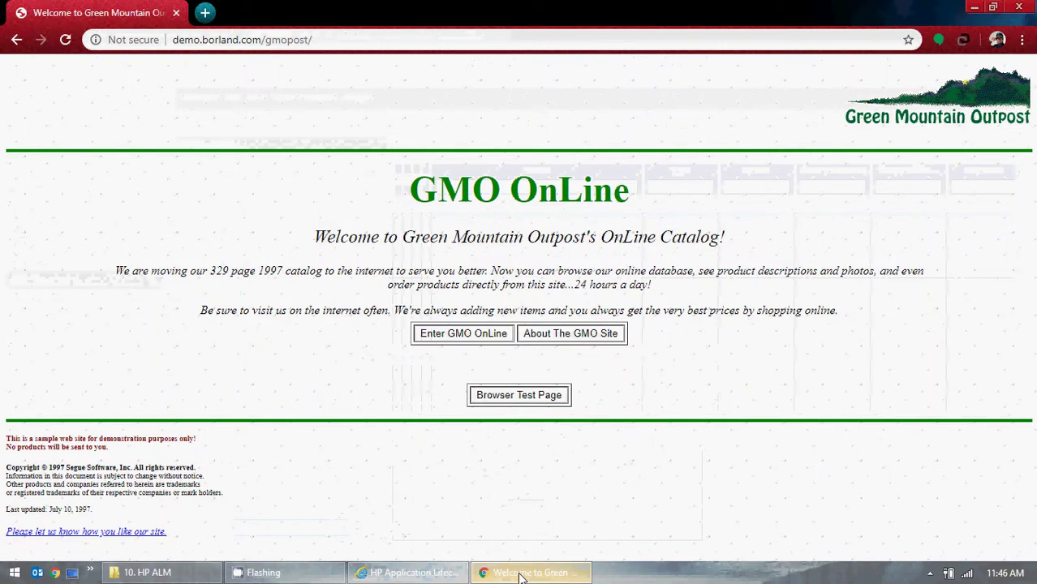
click(523, 575)
click(487, 212)
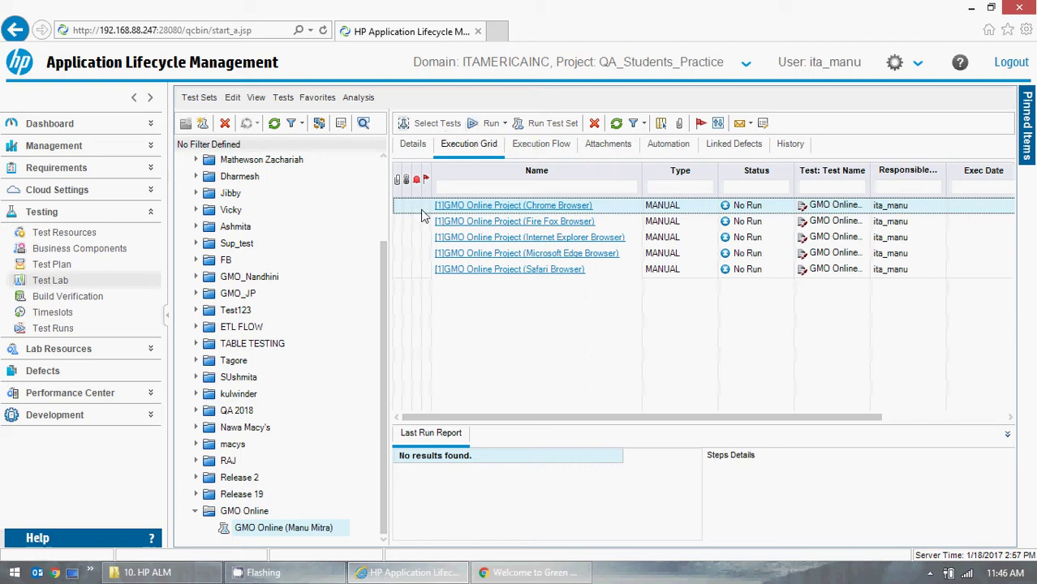
click(619, 220)
click(636, 239)
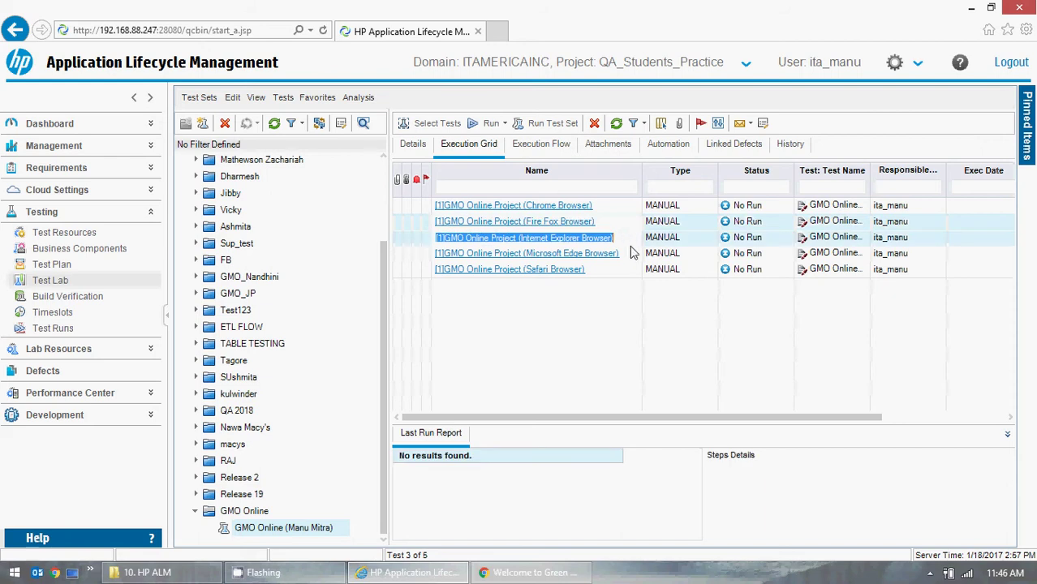
click(629, 255)
click(618, 270)
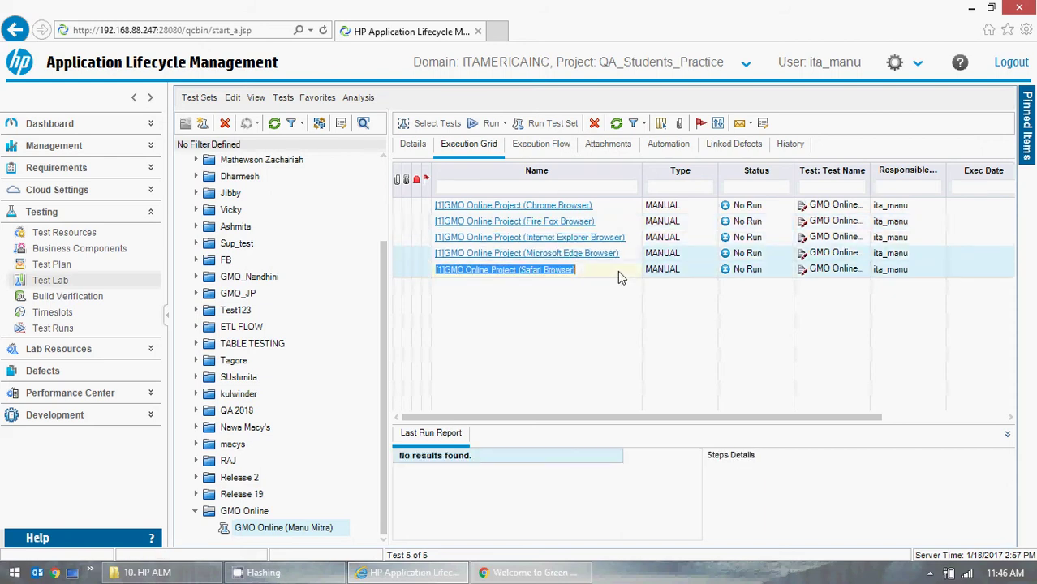
click(617, 210)
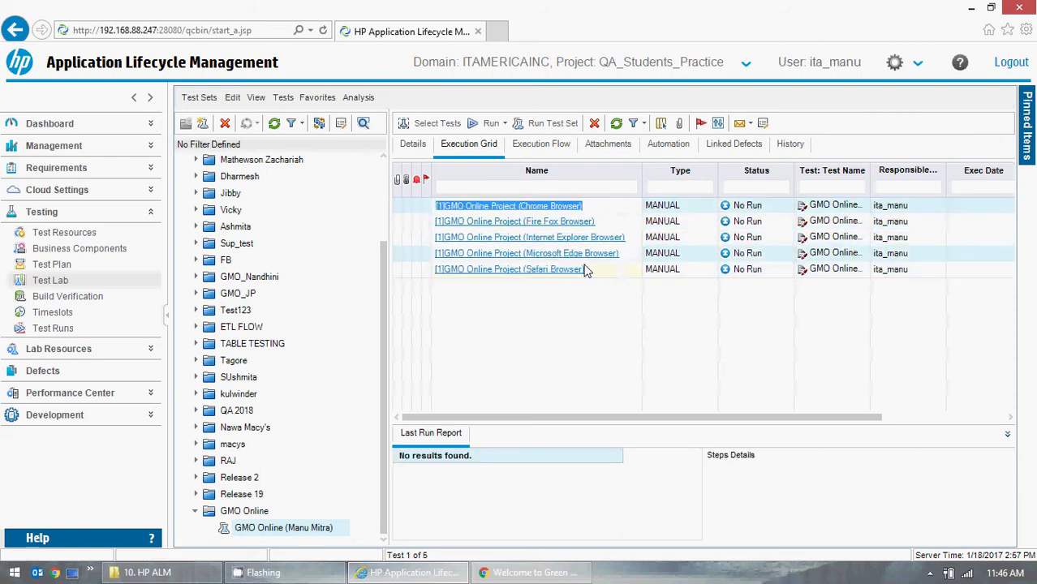
click(567, 205)
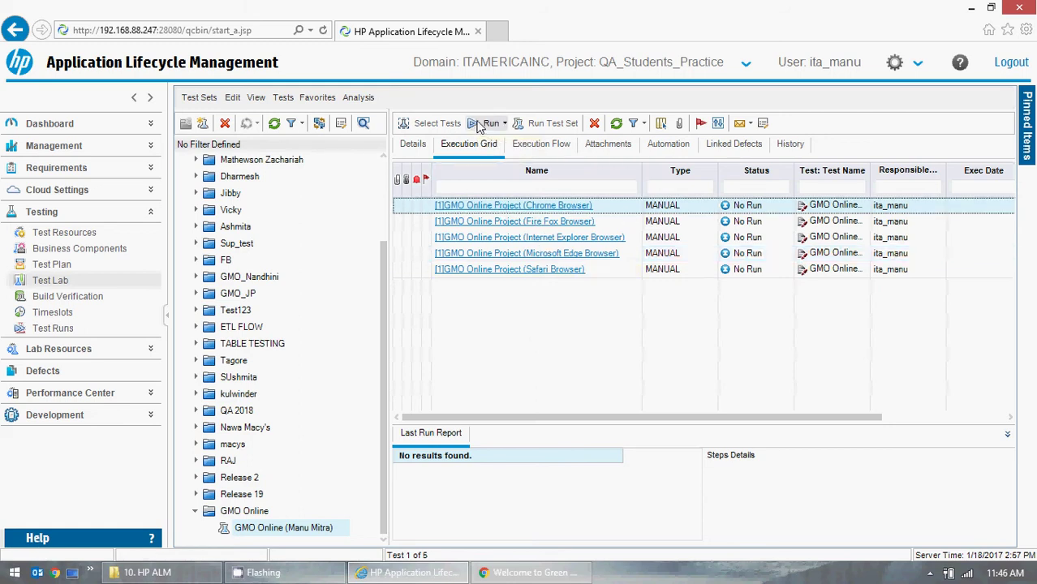
- Start a manual run of the Chrome test instance and compare Step 1 against the GMO OnLine page
key(super+d)
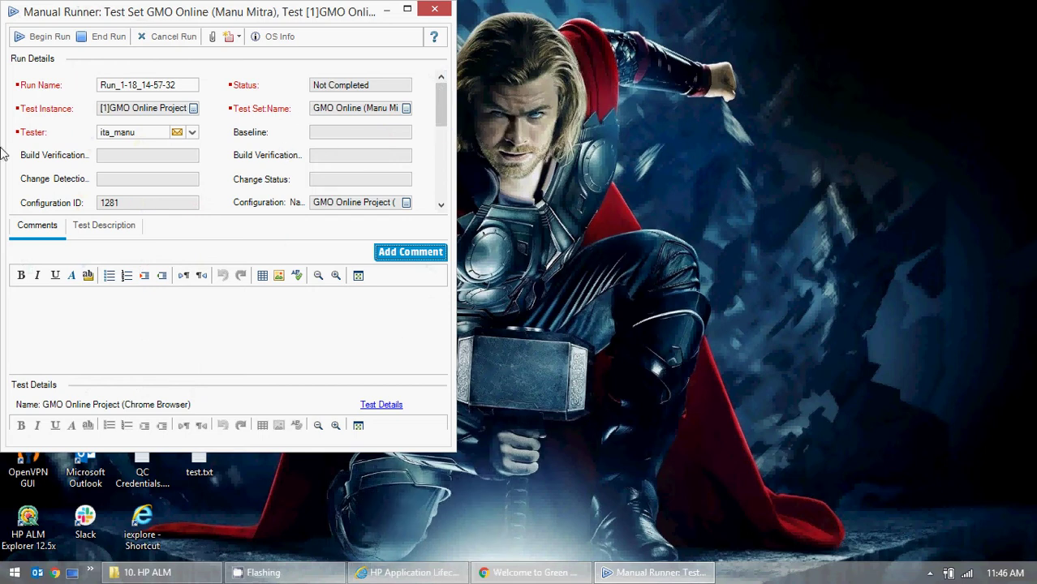
click(143, 352)
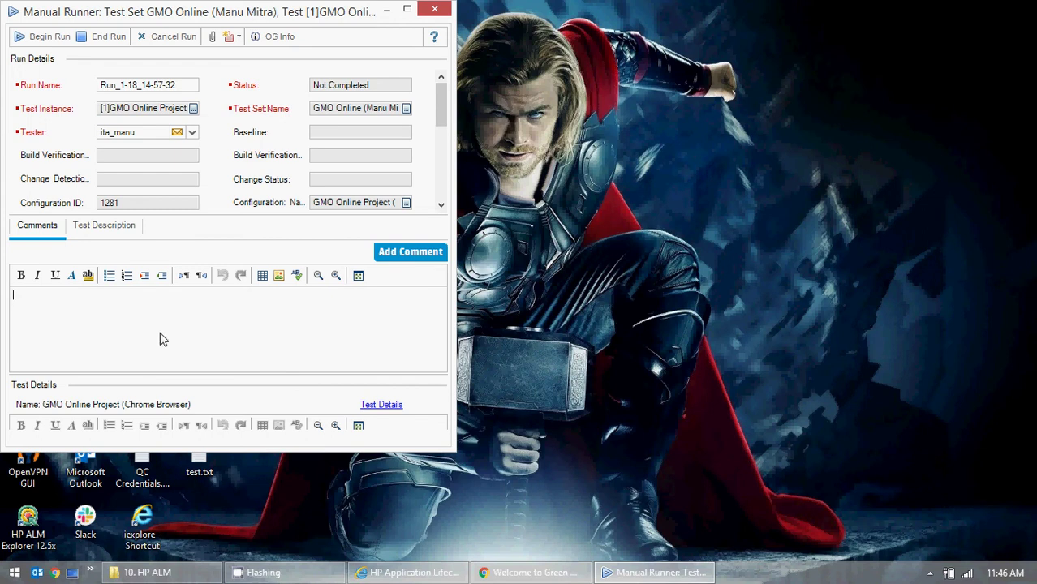
click(42, 37)
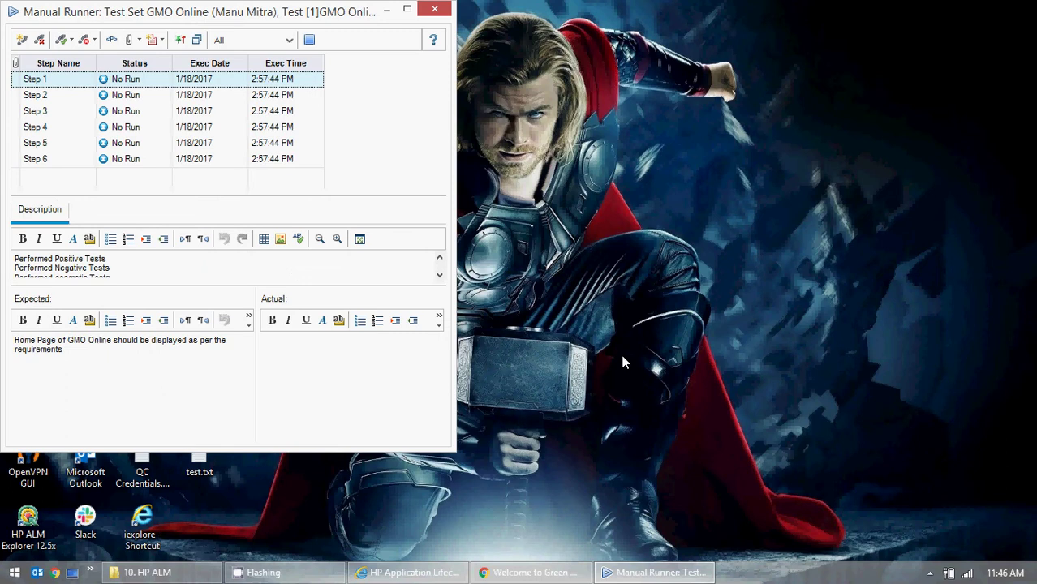
click(439, 275)
click(439, 276)
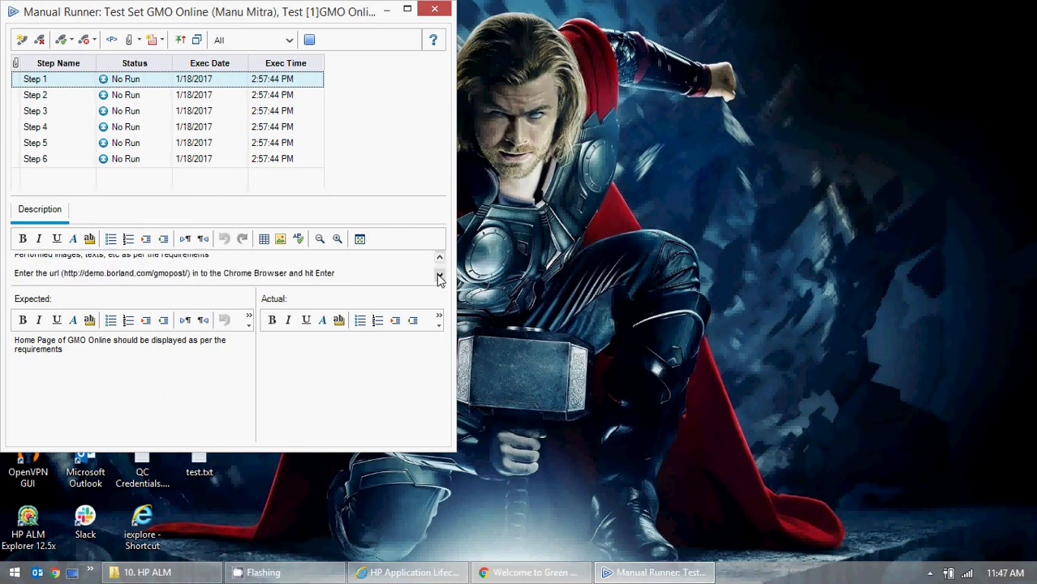
click(15, 273)
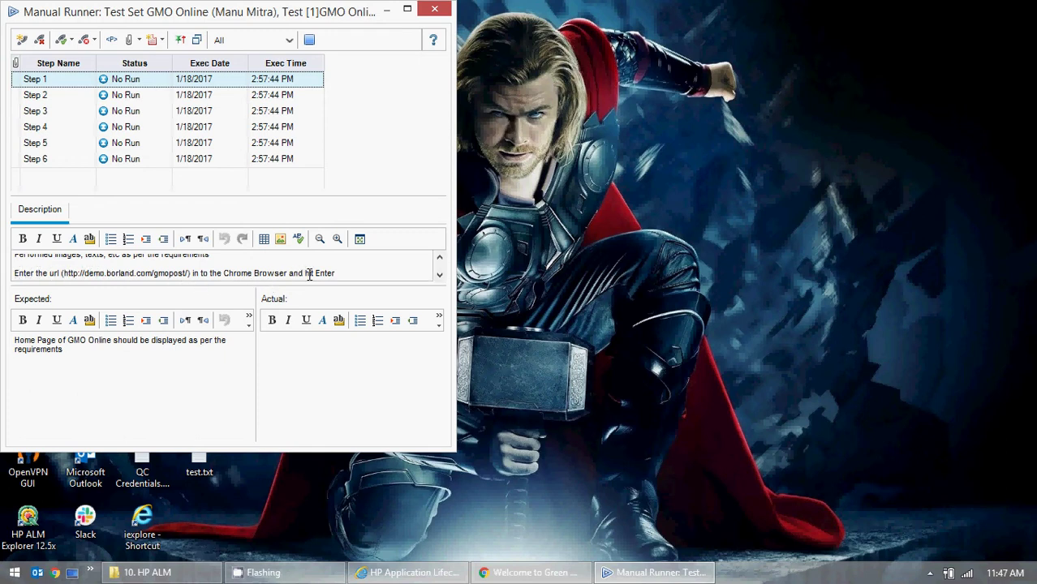
click(72, 350)
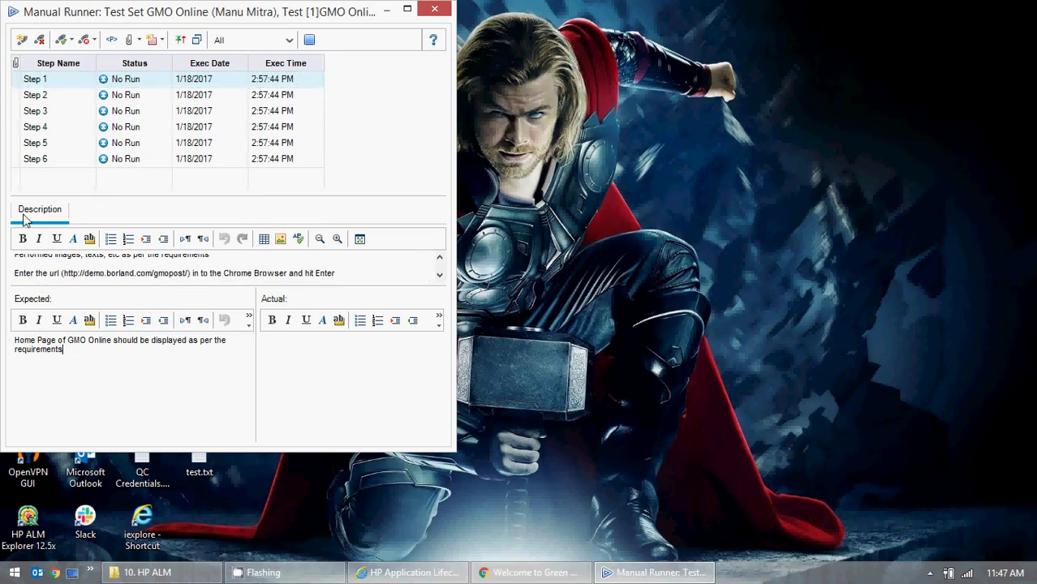
drag(82, 352, 8, 341)
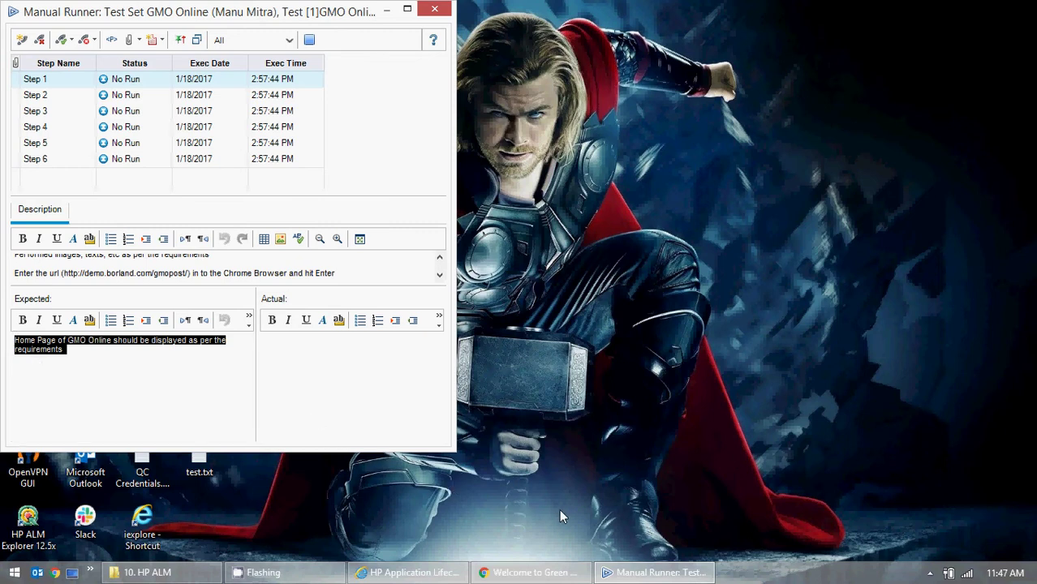
click(532, 573)
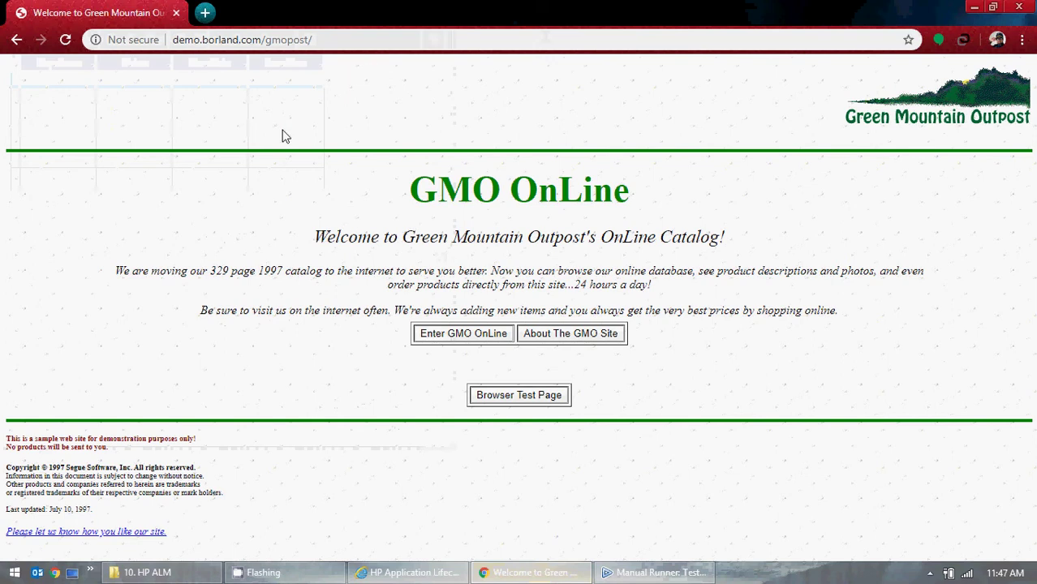
click(971, 7)
- Fill Step 1's Actual from its expected text, changing 'should' to 'is displayed'
drag(86, 365, 4, 334)
key(ctrl+c)
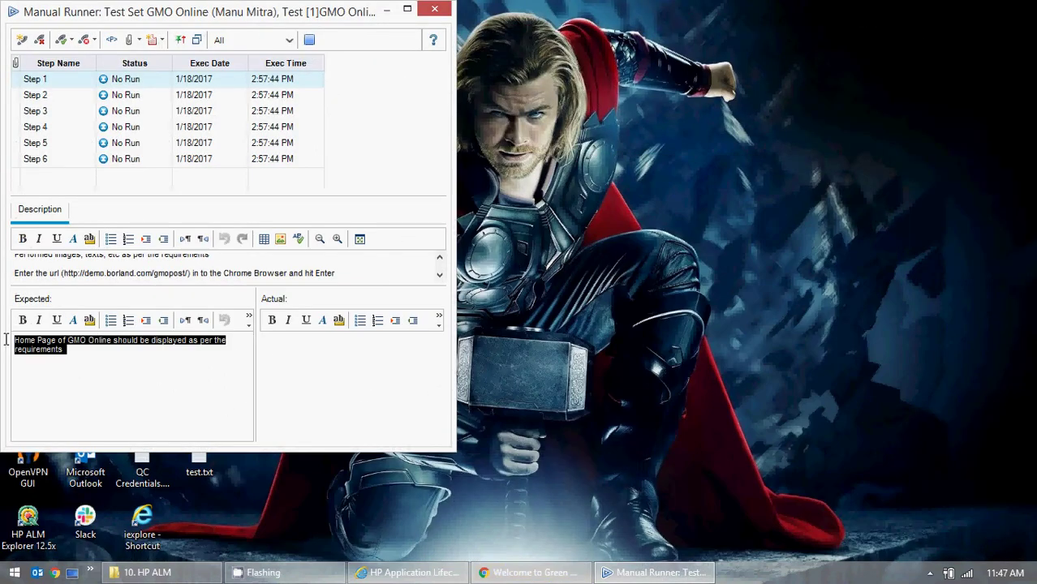
click(335, 359)
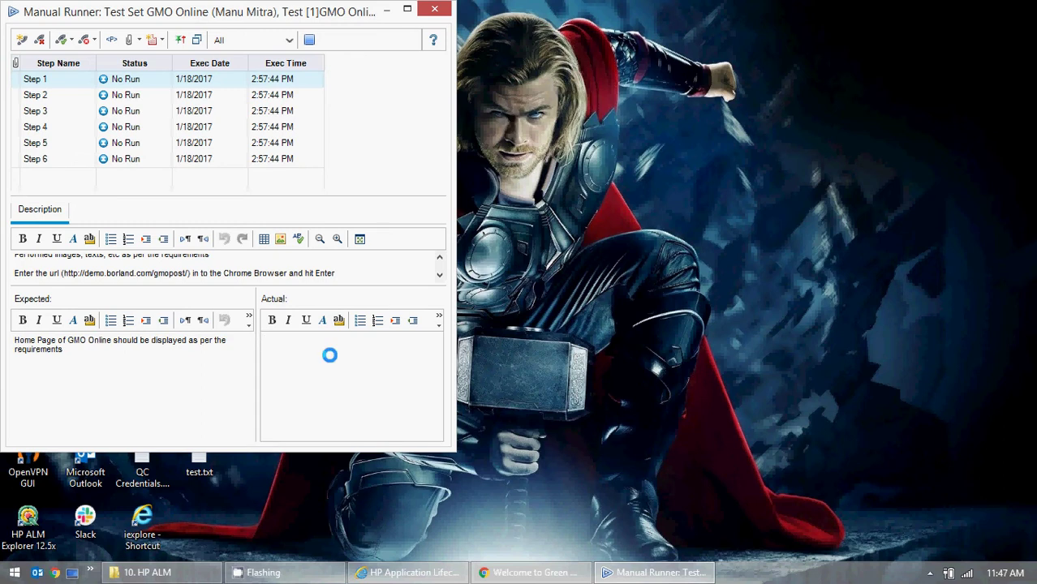
key(ctrl+v)
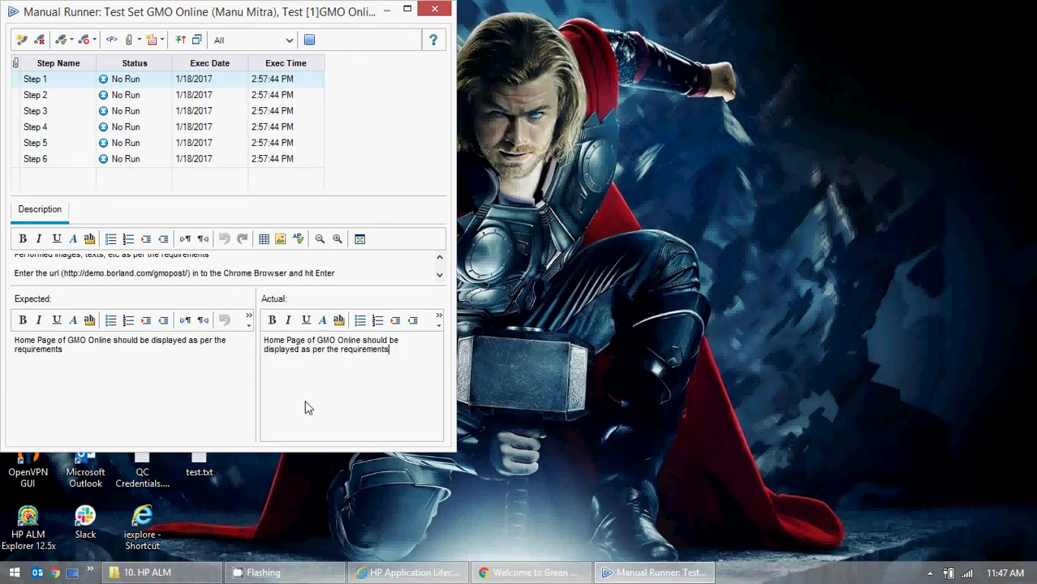
drag(365, 340, 392, 341)
text(is)
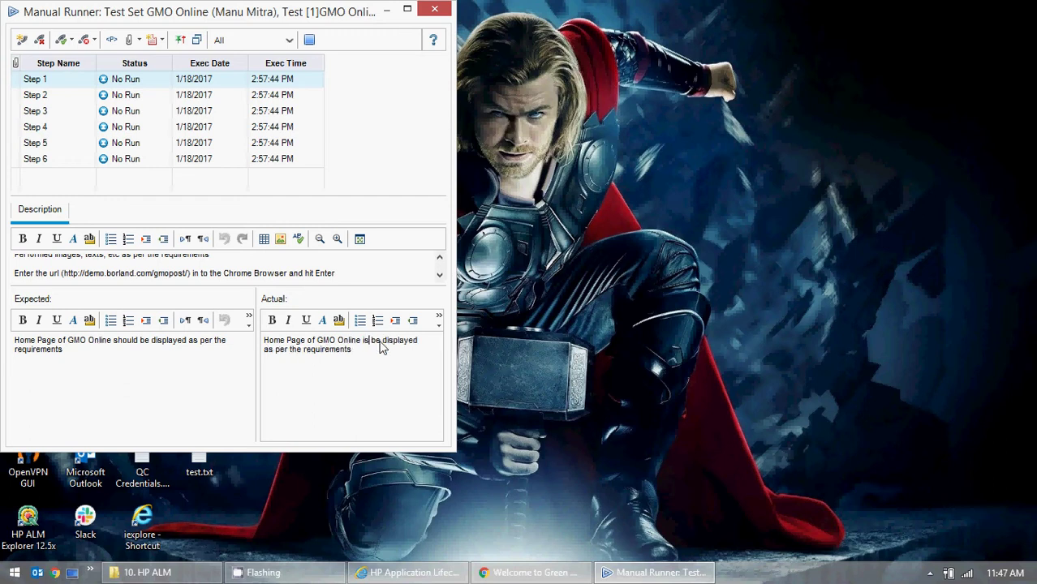
key(Delete)
key(Delete)
key(Delete)
key(Delete)
key(Delete)
key(Delete)
key(Delete)
key(Delete)
key(Delete)
key(Delete)
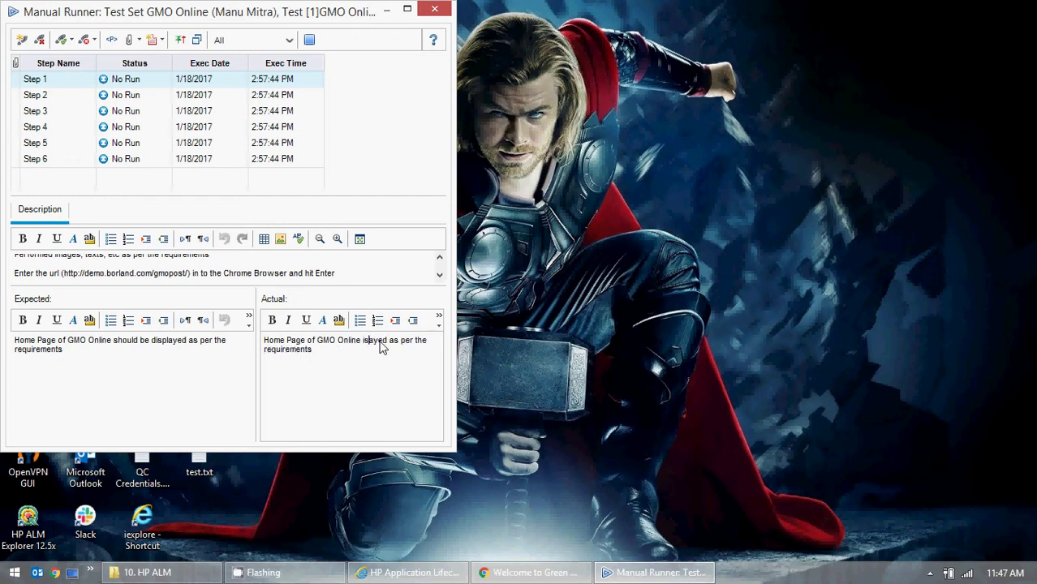
text(displa)
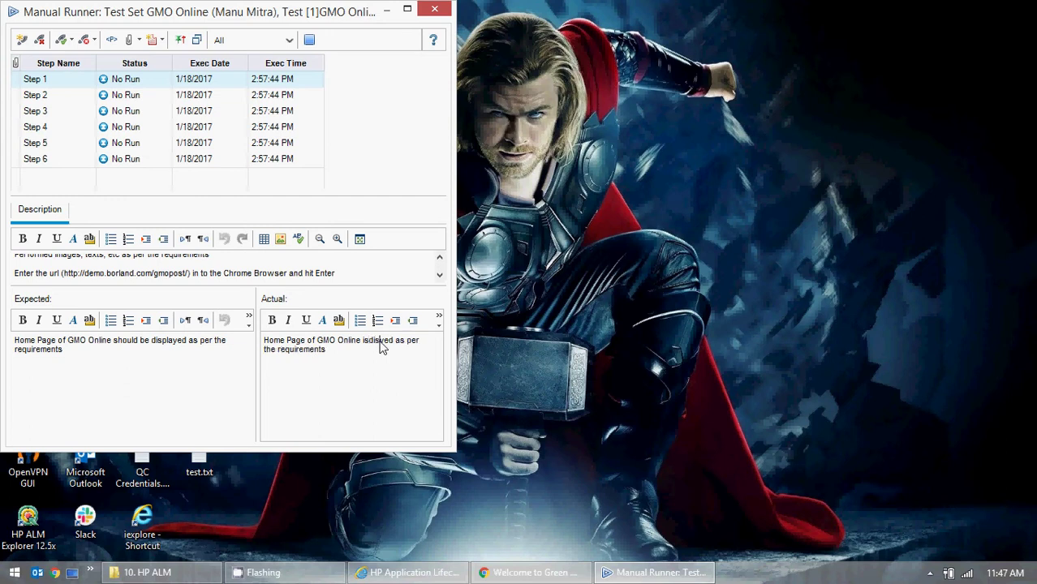
text(la)
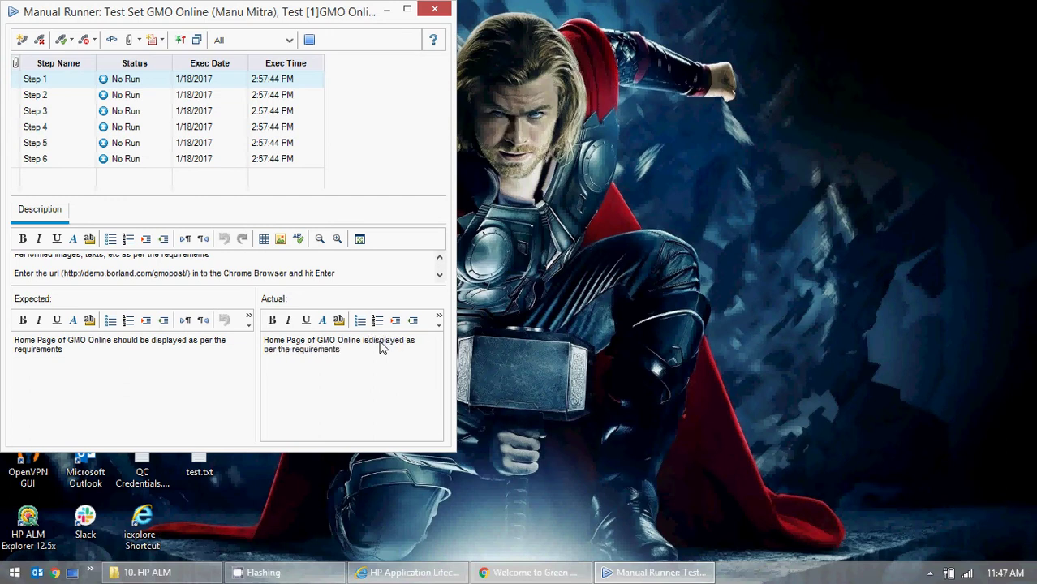
click(369, 344)
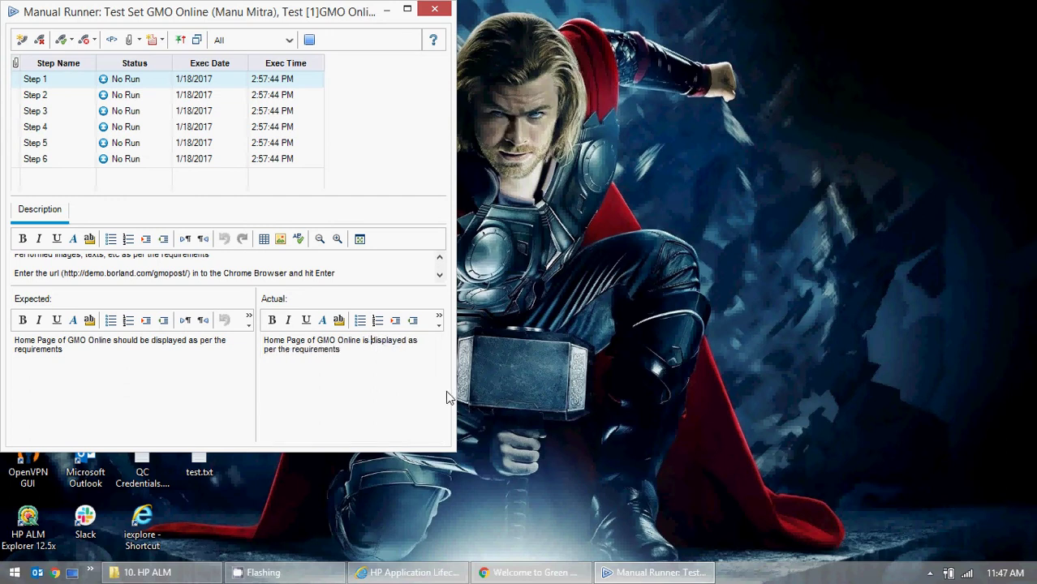
click(396, 352)
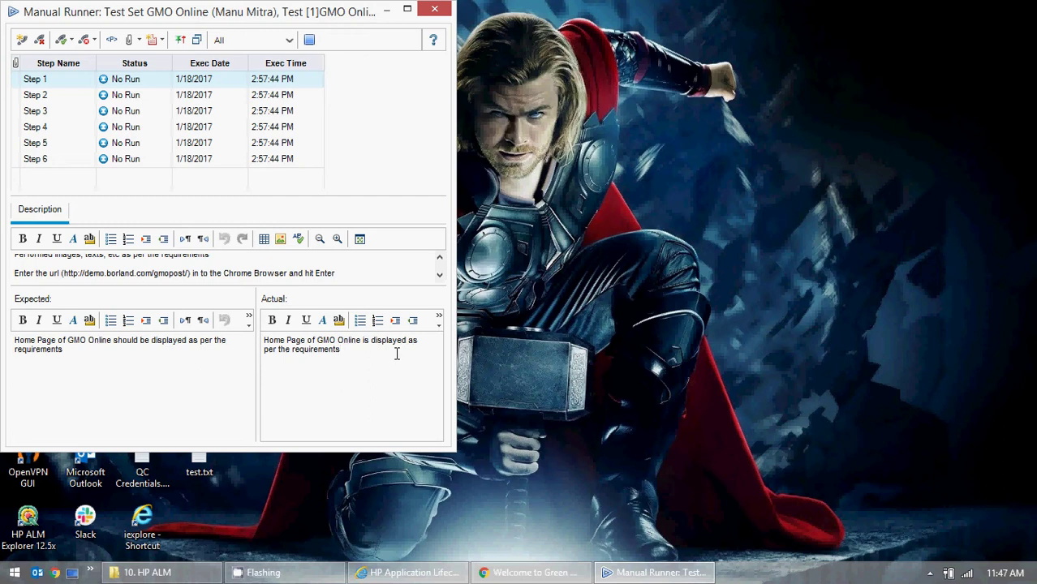
- Mark Step 1 Passed and enter the GMO OnLine catalog in Chrome
click(63, 45)
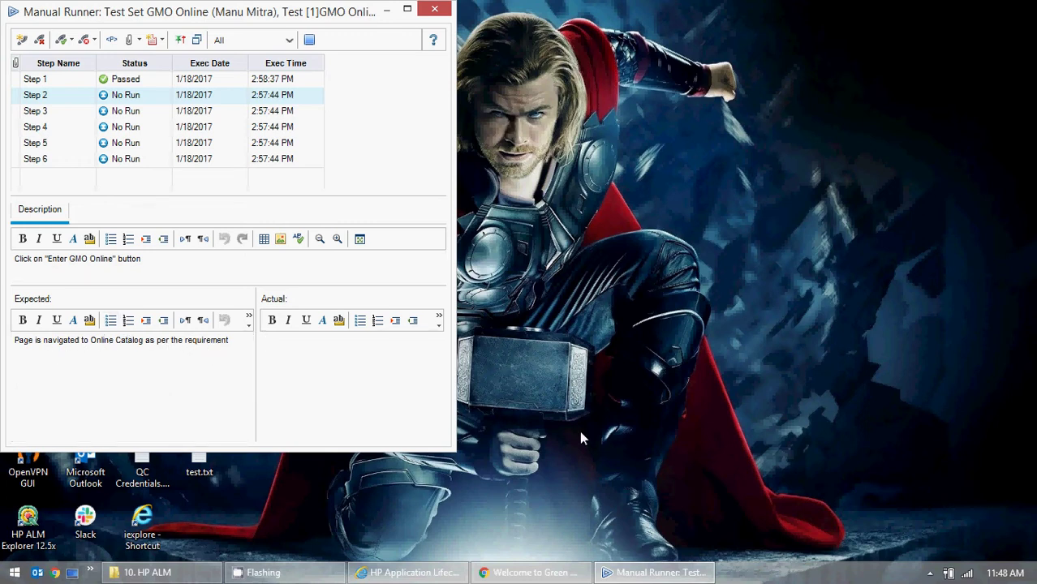
click(534, 573)
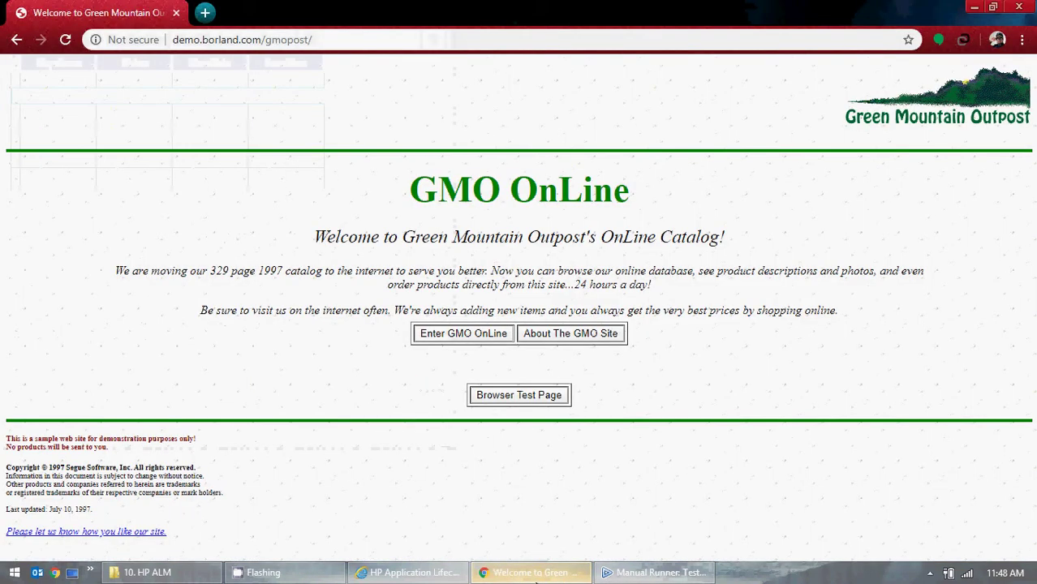
click(446, 341)
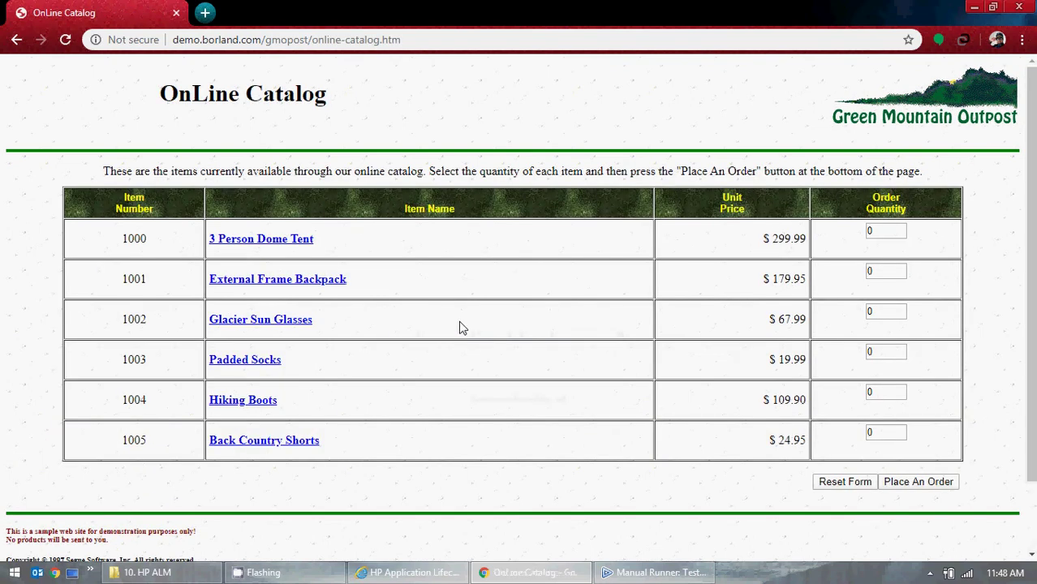
click(970, 8)
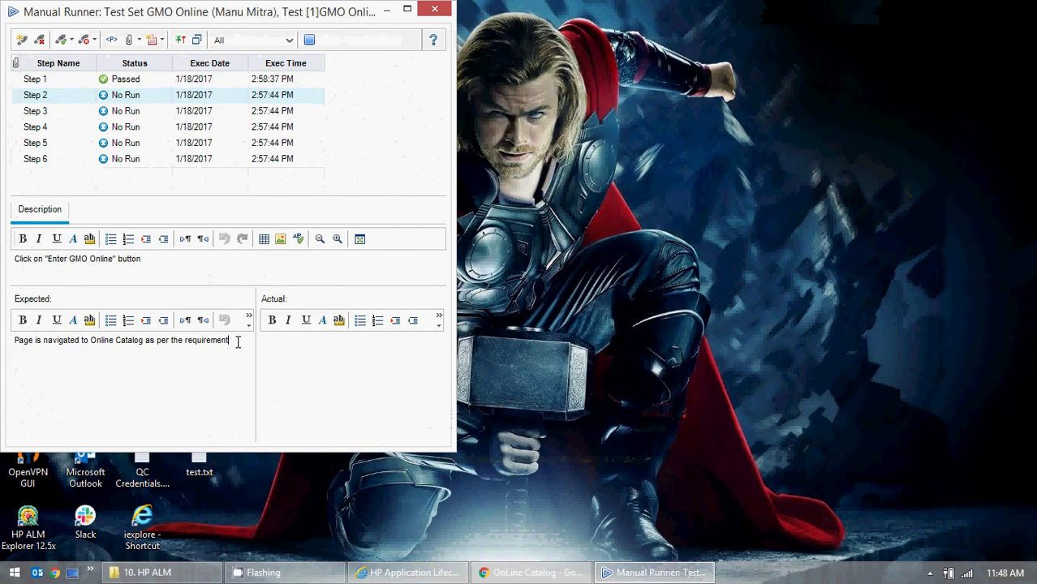
- Copy Step 2's expected result into its Actual field and mark Step 2 Passed
drag(236, 341, 2, 341)
key(ctrl+c)
click(291, 398)
key(ctrl+v)
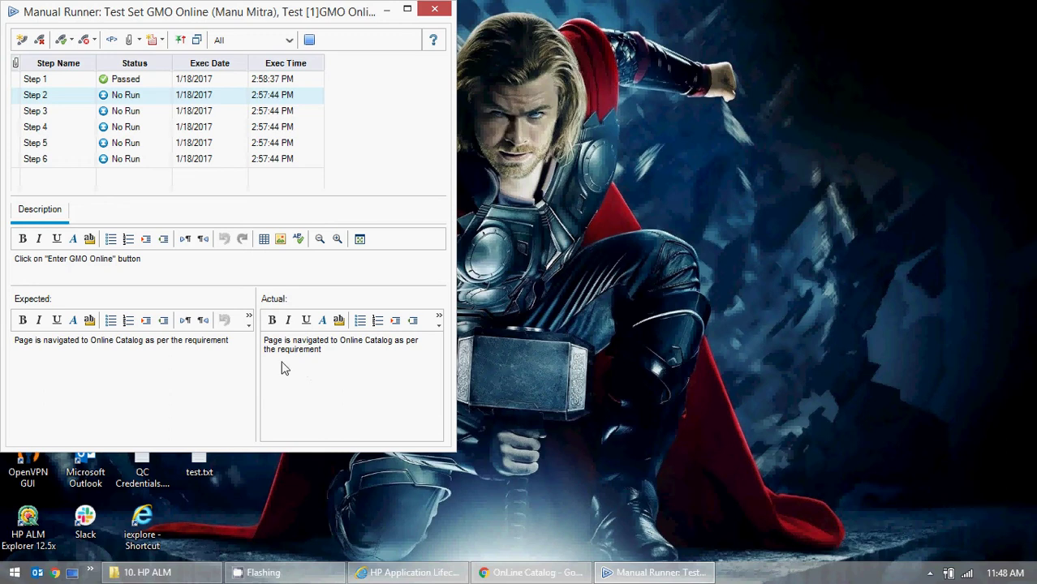
click(63, 43)
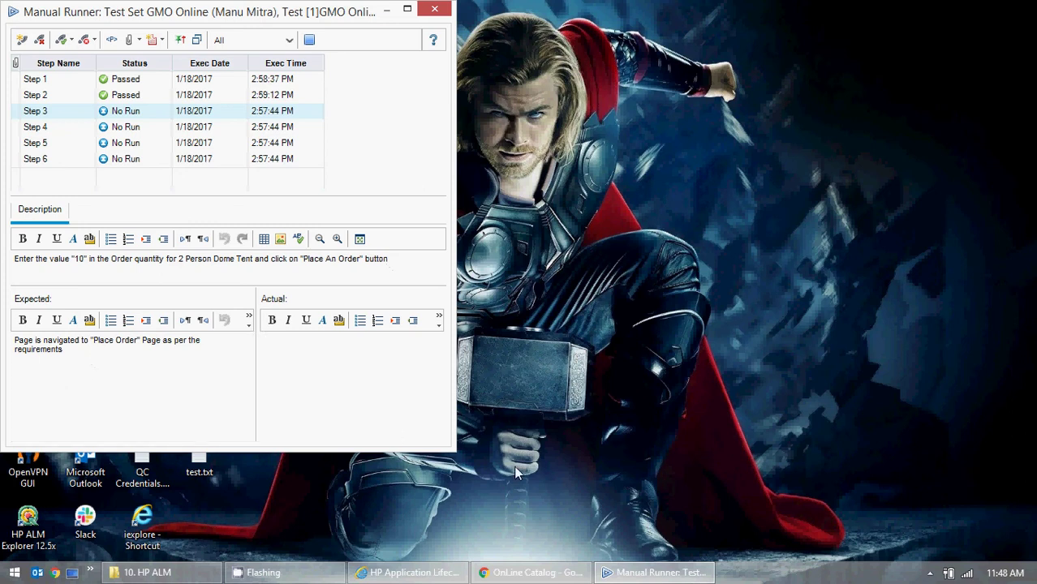
- Order 10 of the 3 Person Dome Tent, reaching the Place Order page with a $3154.90 grand total
click(573, 576)
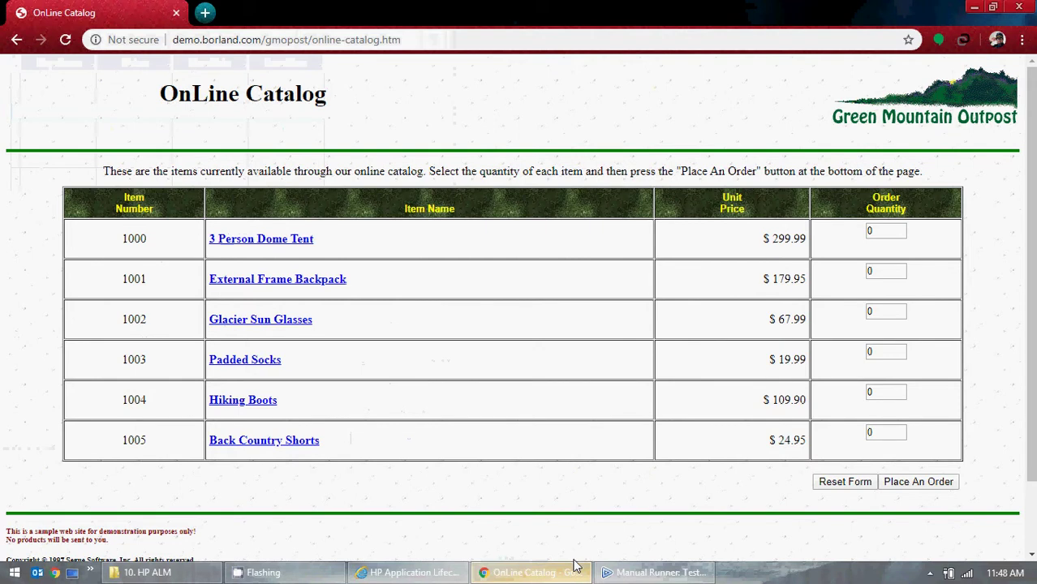
double_click(873, 233)
text(10)
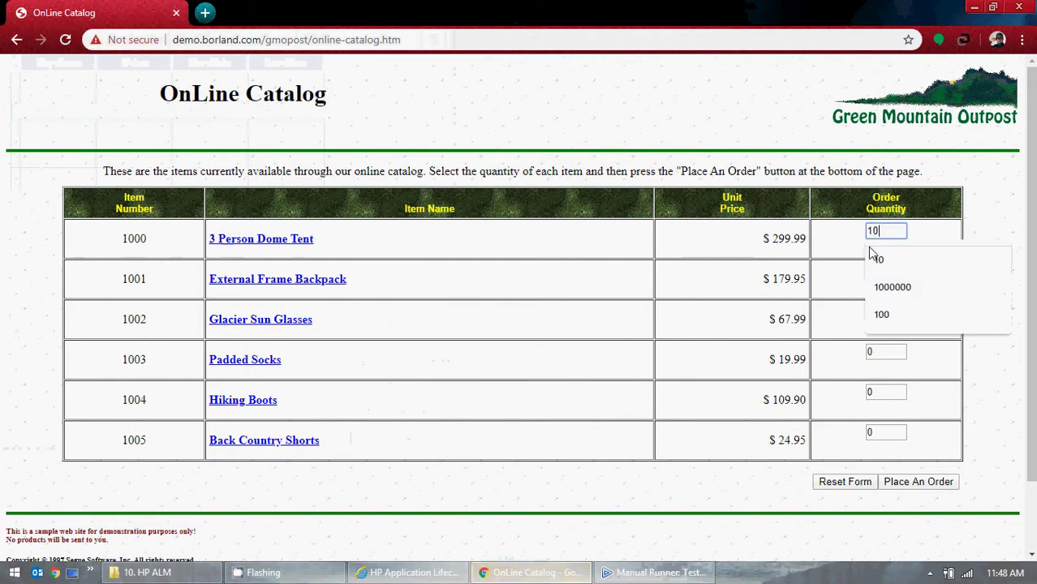
click(706, 307)
click(908, 484)
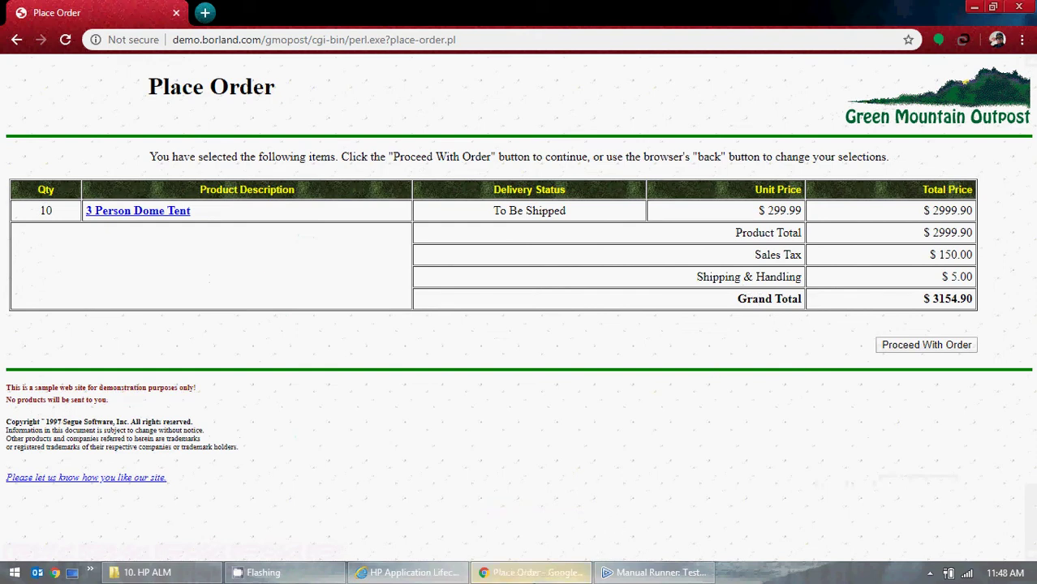
click(533, 573)
drag(72, 353, 13, 334)
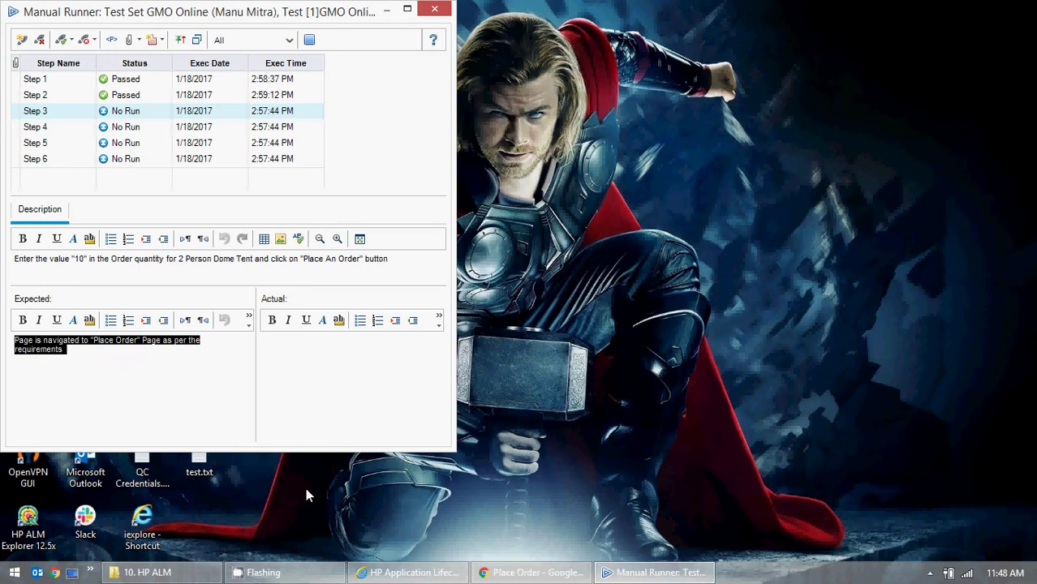
- Paste the expected text as Step 3's actual result and mark Step 3 Passed
click(329, 401)
key(ctrl+v)
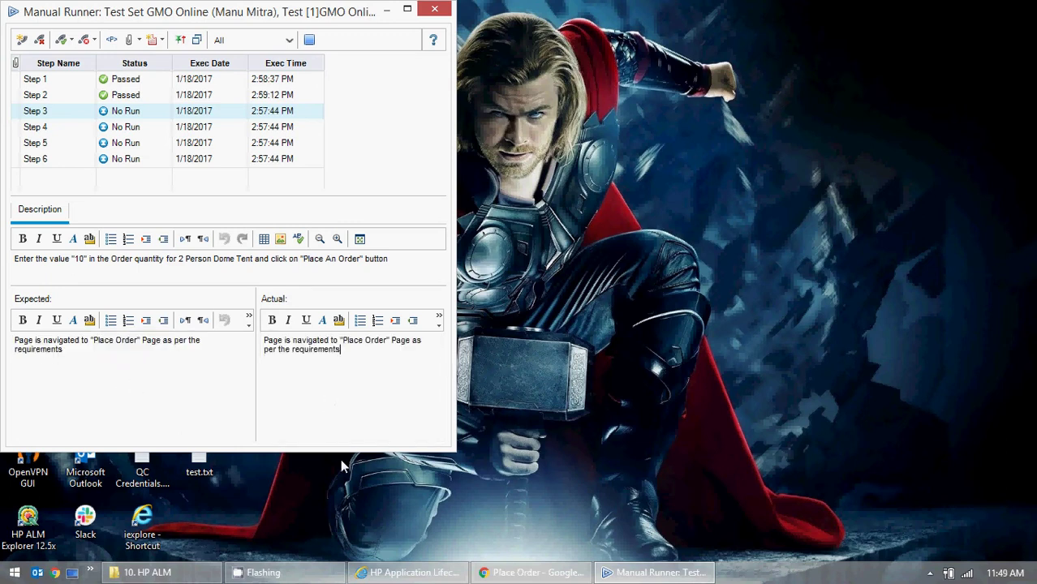
click(61, 40)
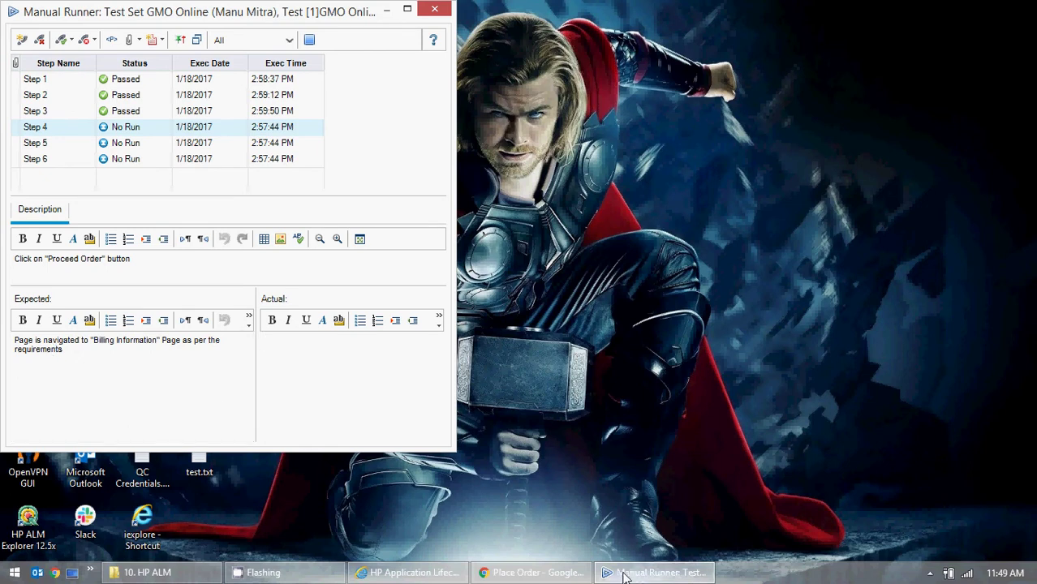
click(509, 576)
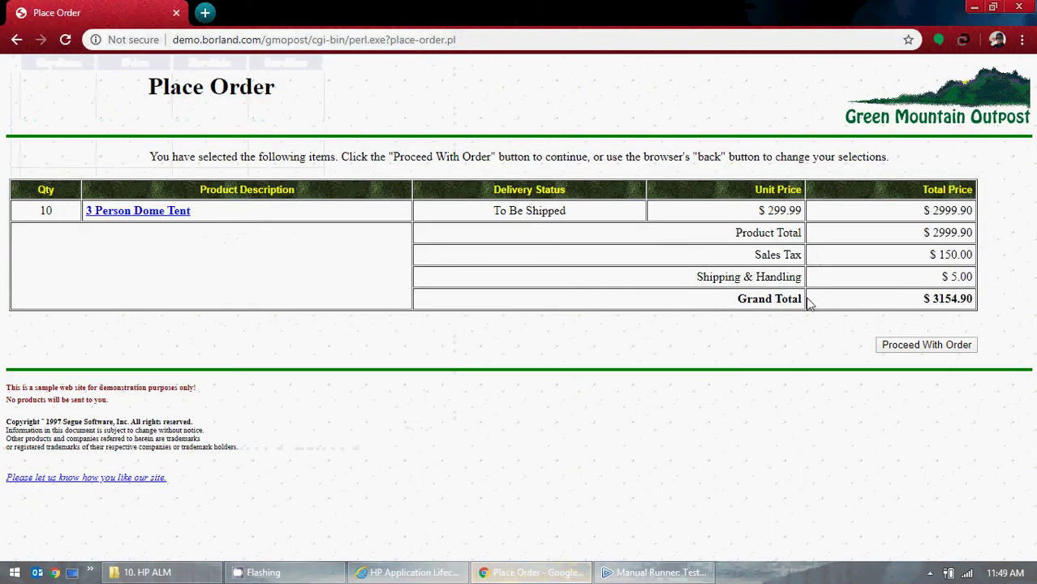
- Proceed to billing and autofill the Bill To details from a saved profile
click(902, 347)
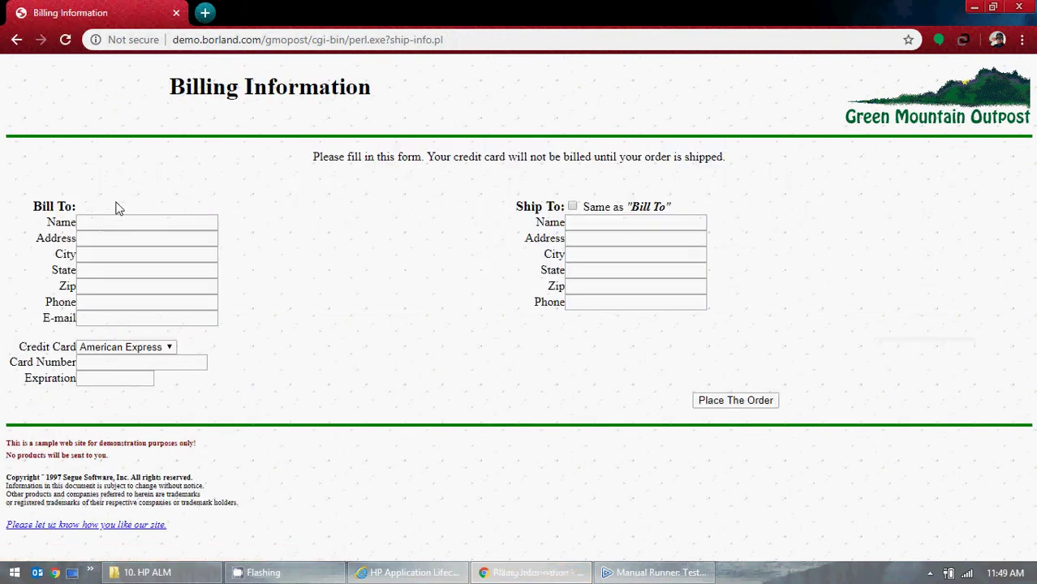
click(122, 224)
click(216, 263)
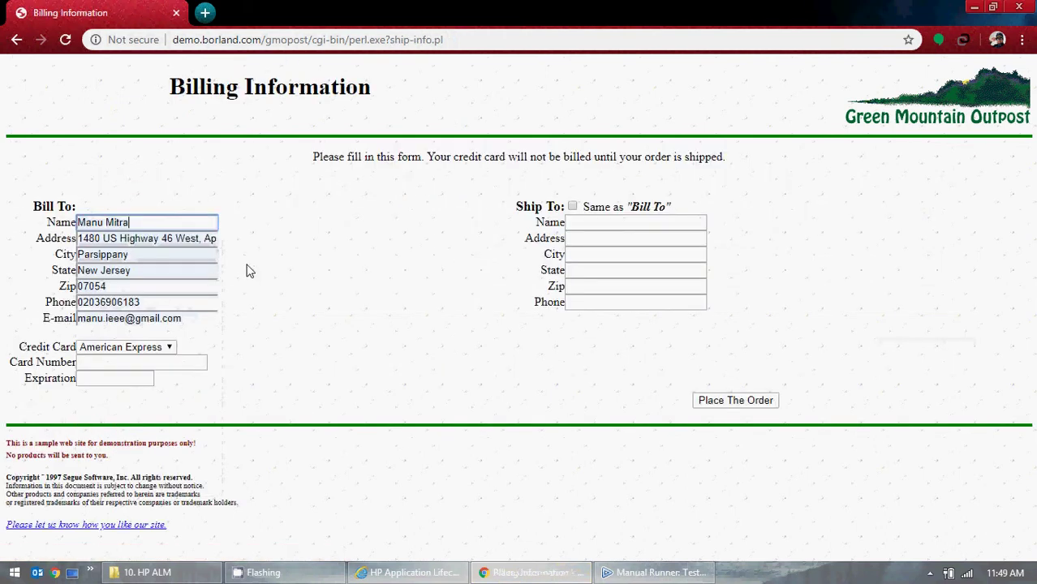
- Search Google in a new tab for test American Express card numbers and copy one
click(205, 15)
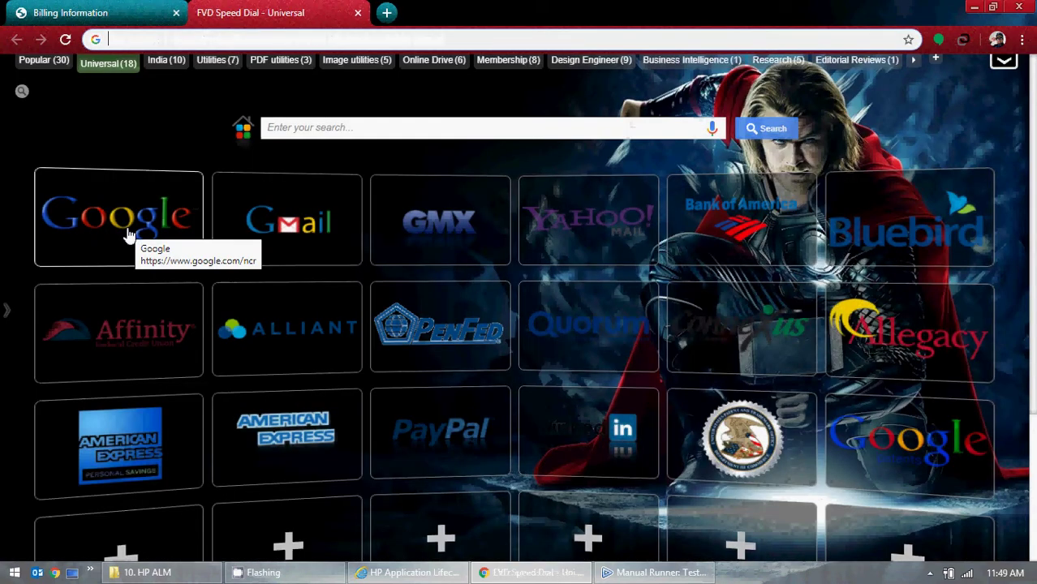
click(130, 229)
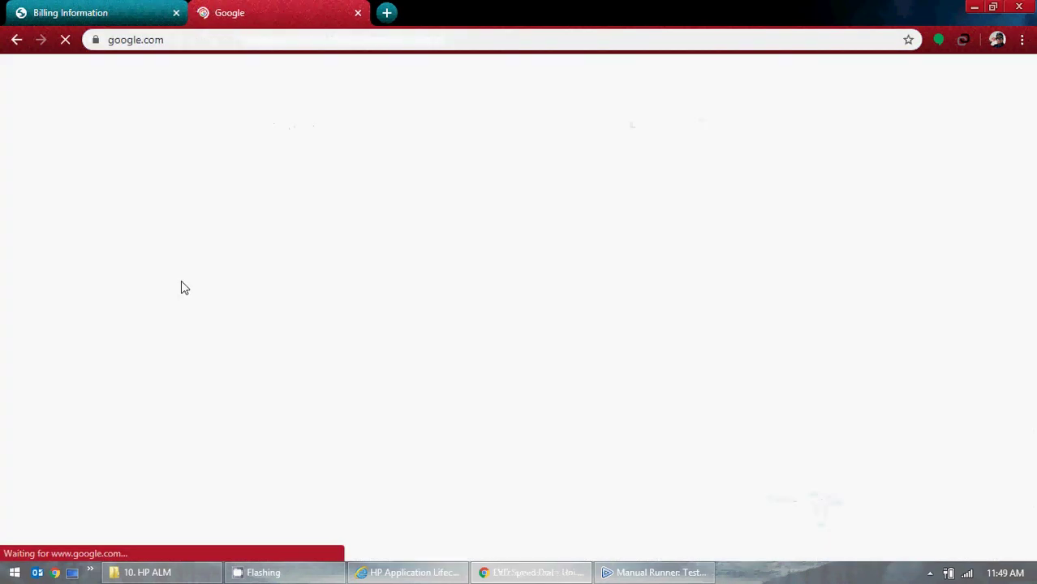
text(test)
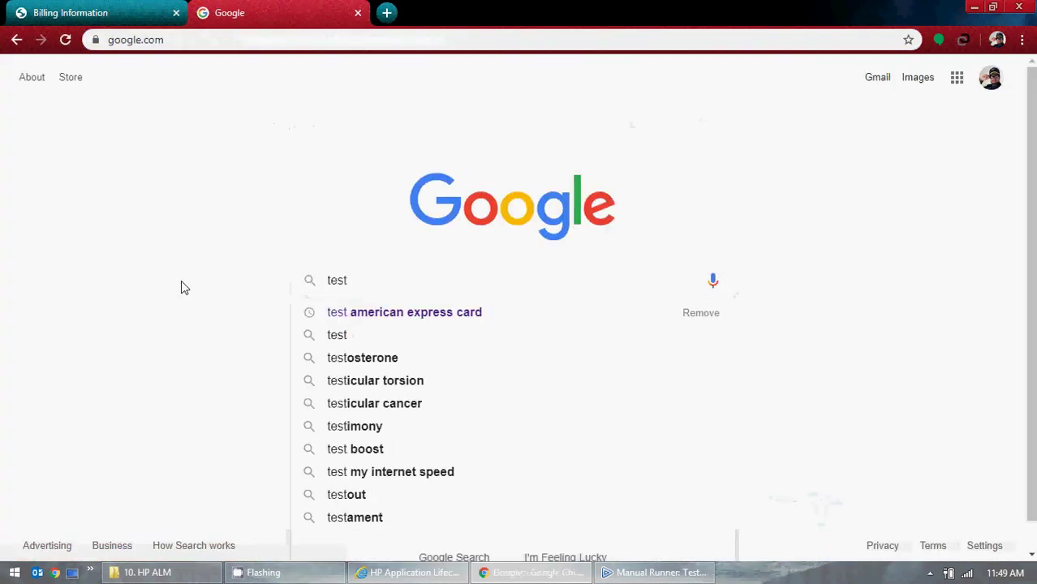
click(405, 314)
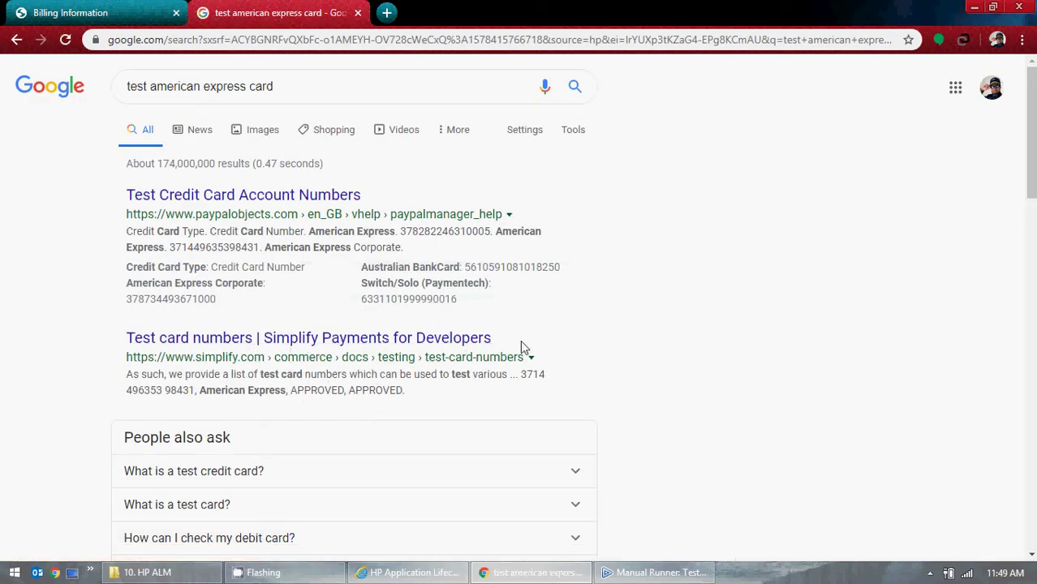
scroll(512, 350, down, 1)
scroll(397, 347, down, 2)
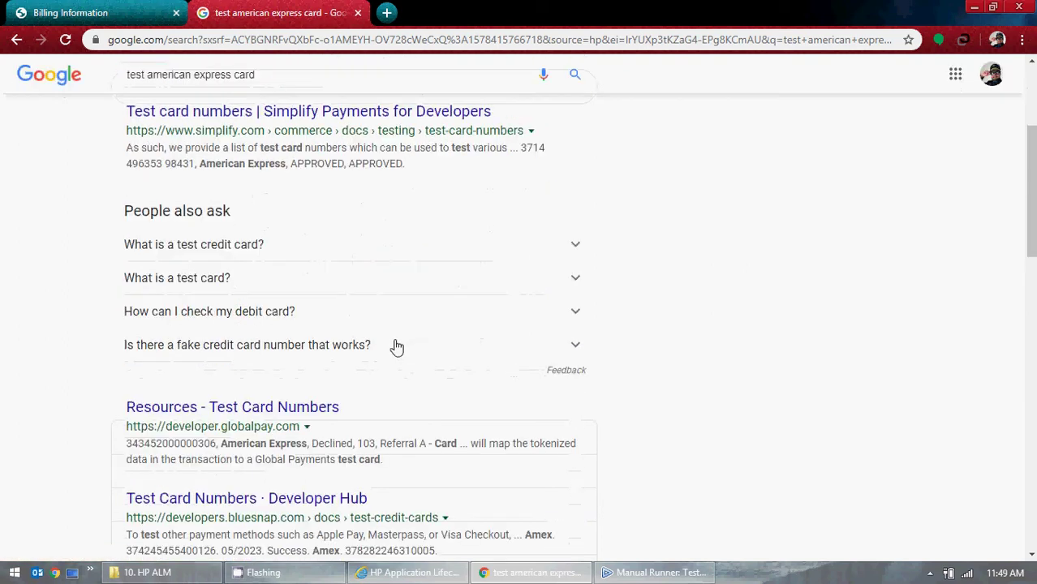
scroll(397, 347, down, 3)
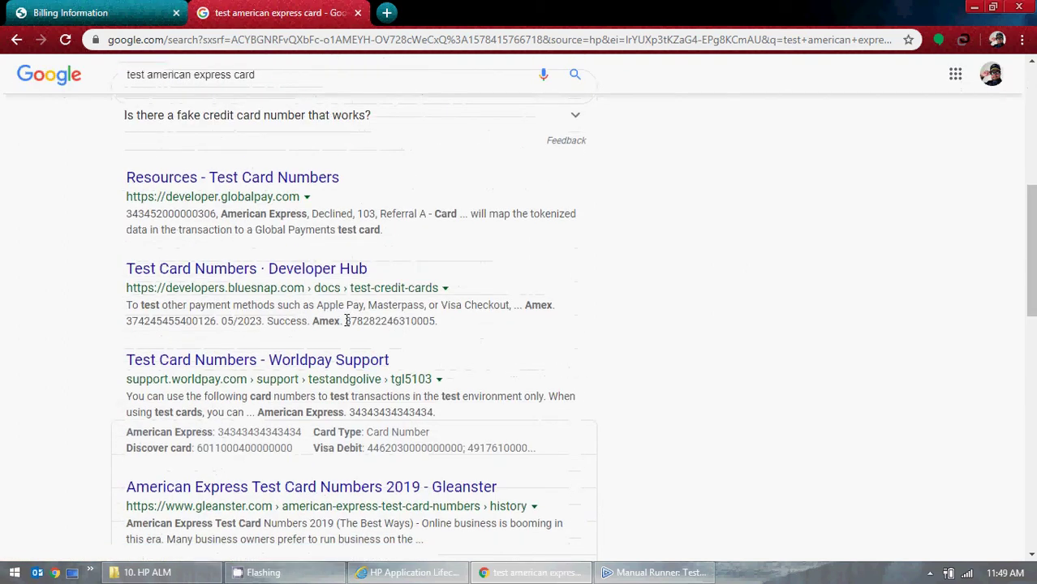
drag(346, 321, 443, 327)
key(ctrl+c)
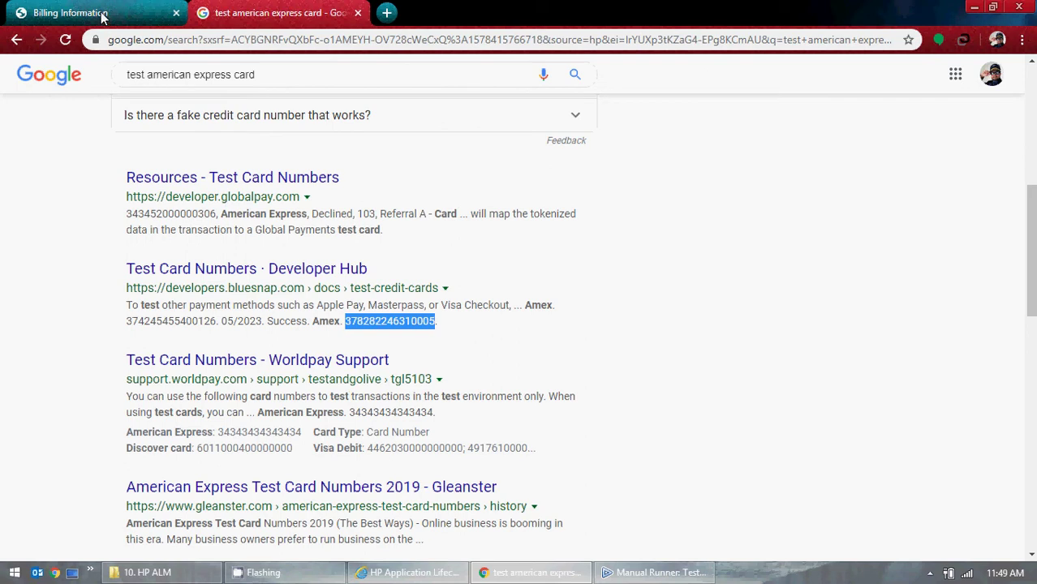
- Paste the test Amex number, set expiry 12/20, and tick Same as Bill To
click(104, 13)
click(93, 363)
key(ctrl+v)
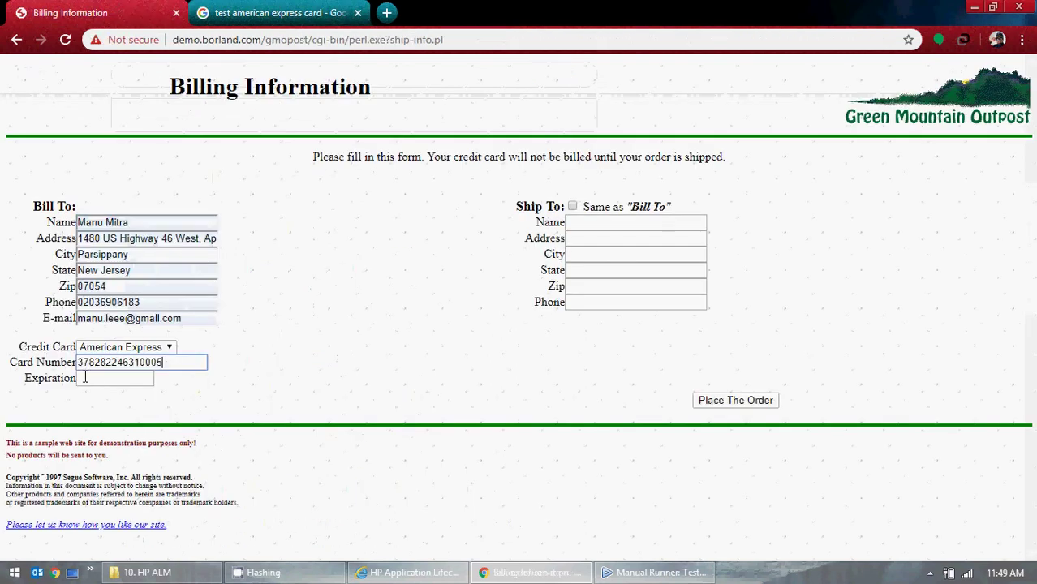
click(84, 378)
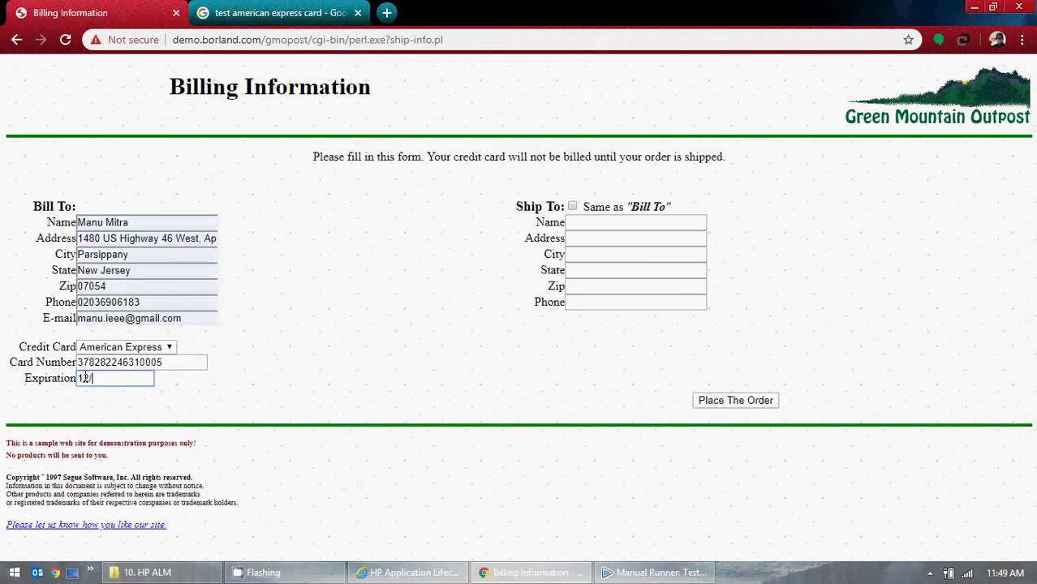
click(572, 206)
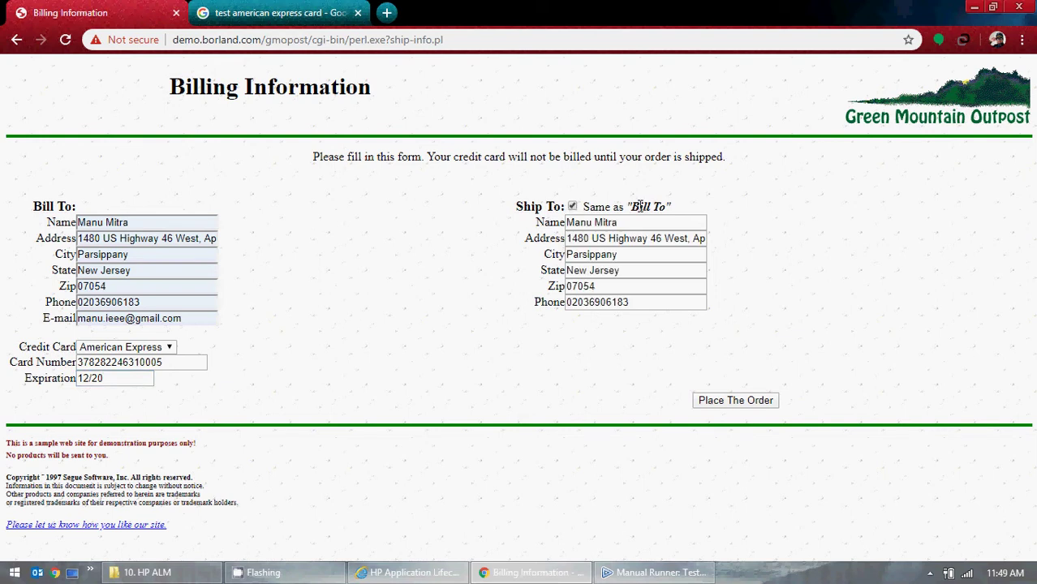
click(974, 6)
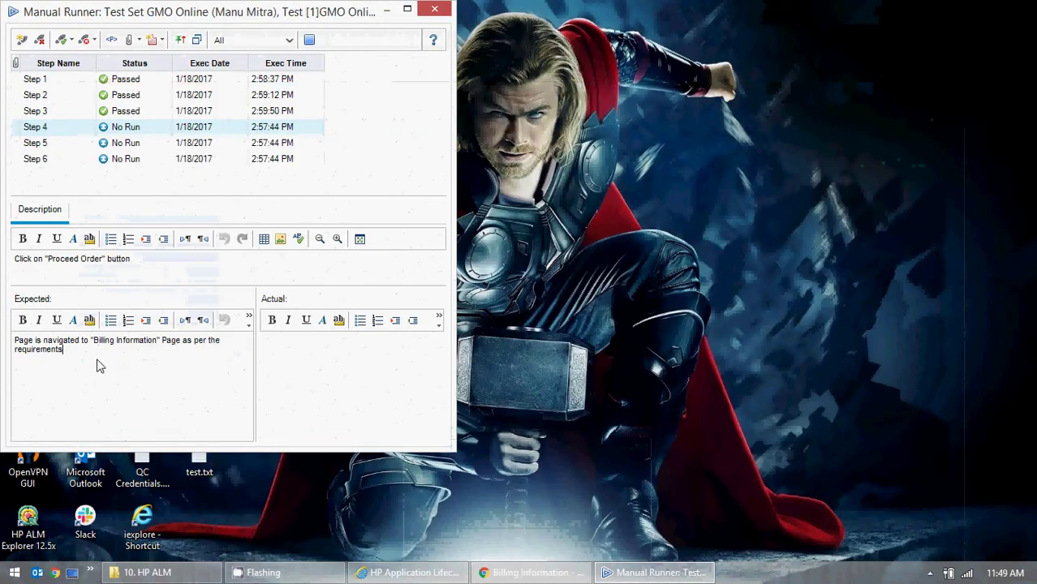
- Copy Step 4's expected result into its actual result and mark Step 4 Passed
drag(65, 350, 5, 333)
key(ctrl+c)
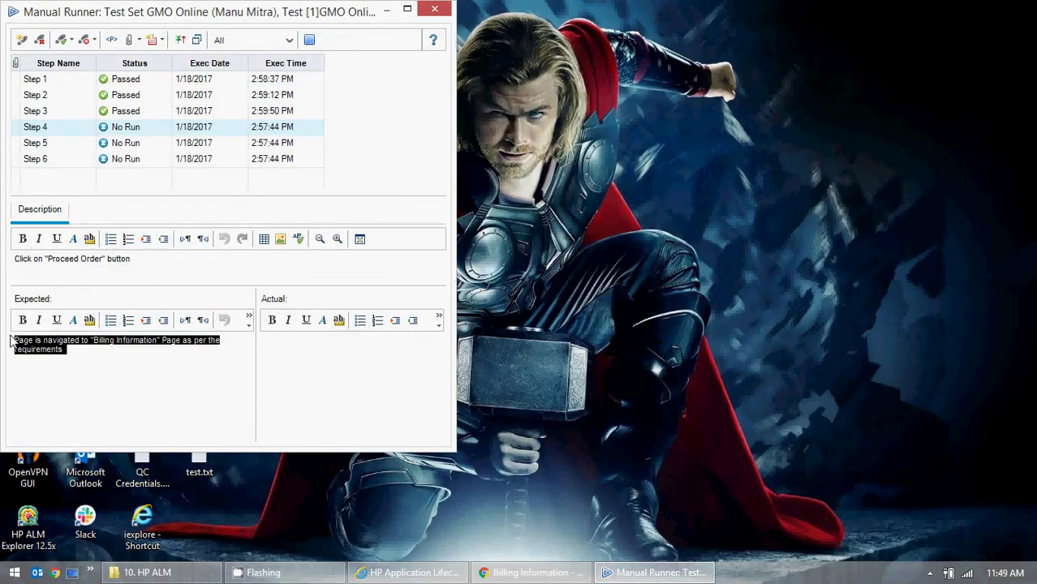
click(301, 393)
key(ctrl+v)
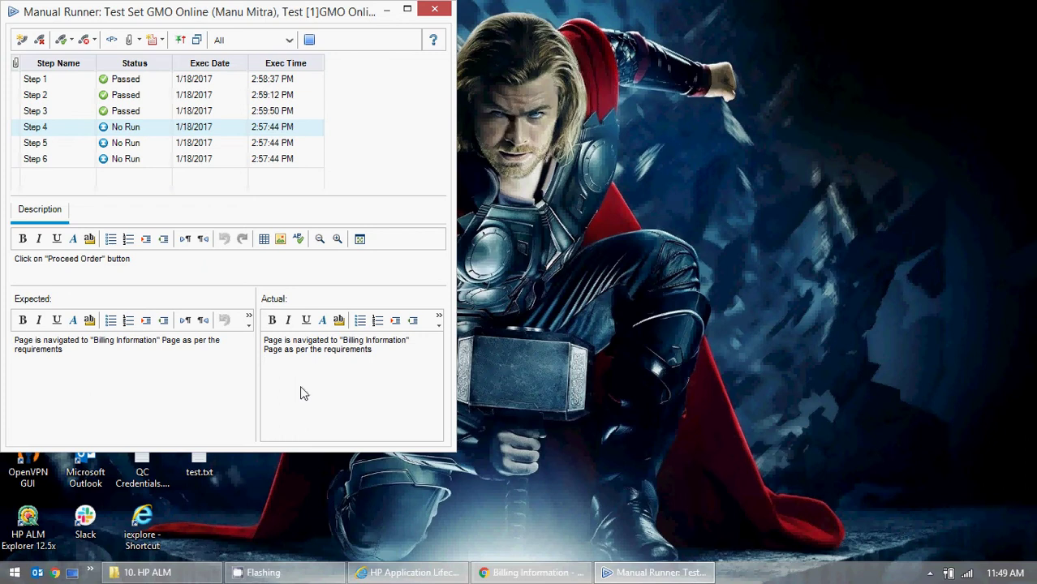
click(66, 43)
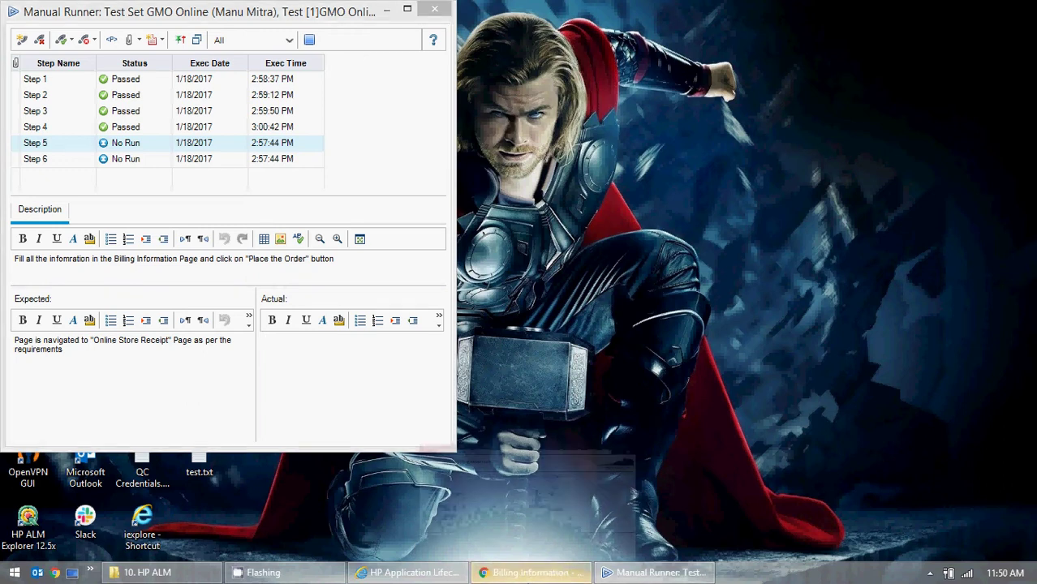
click(511, 573)
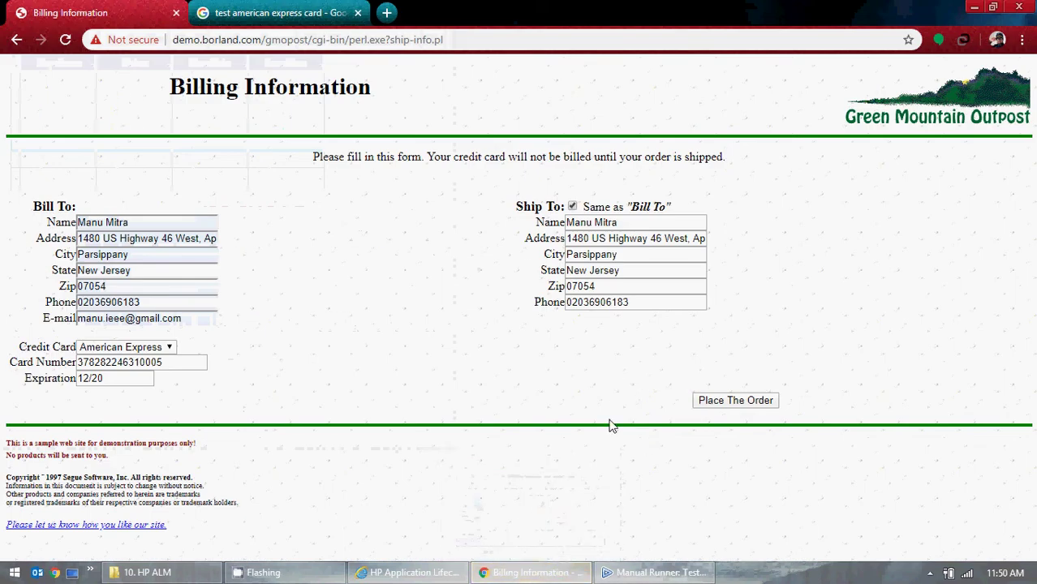
- After the invalid phone alert, edit the billing phone digits and recopy billing to shipping
click(725, 403)
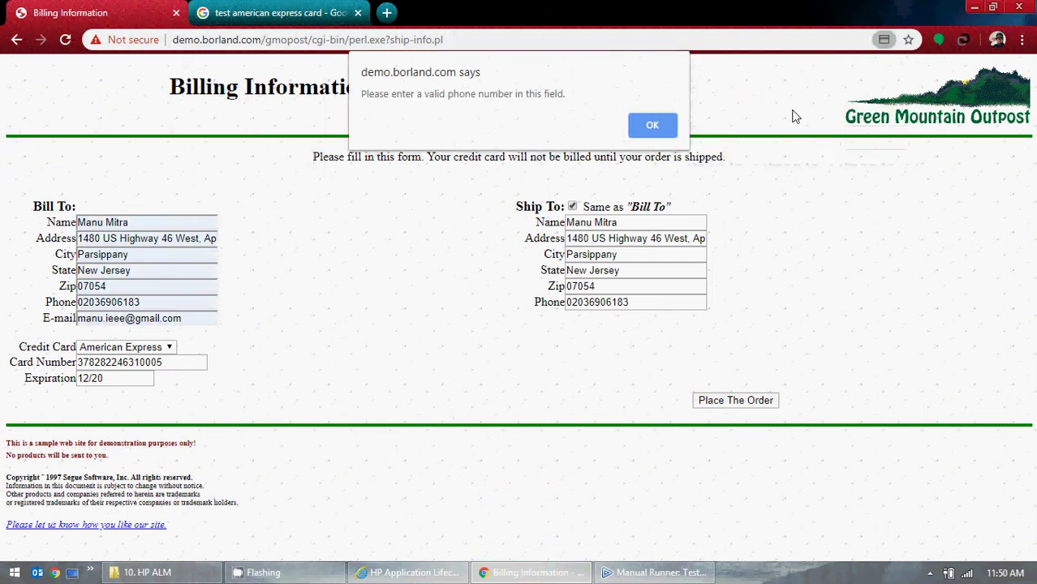
click(652, 128)
click(89, 302)
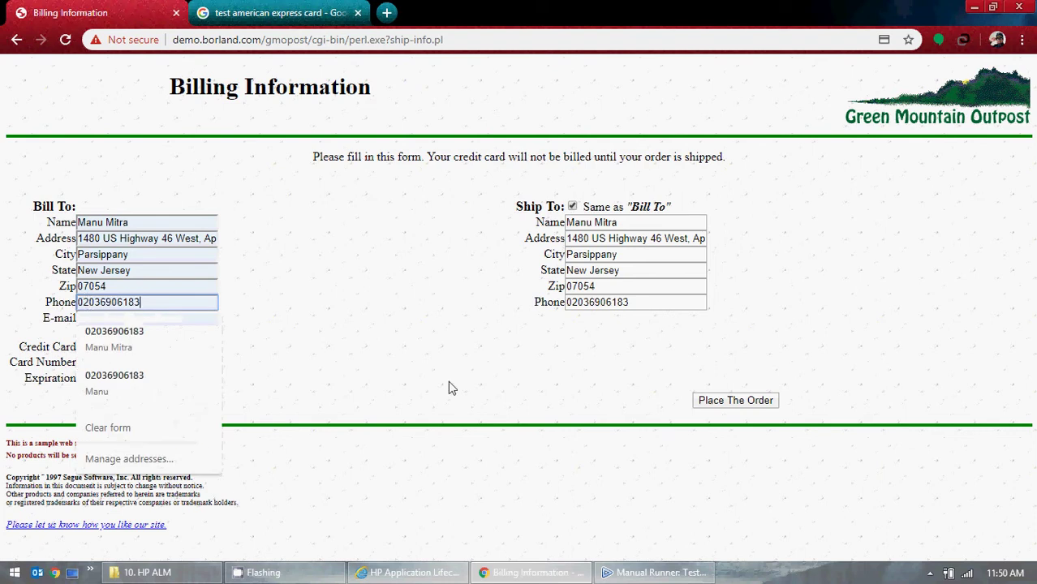
key(BackSpace)
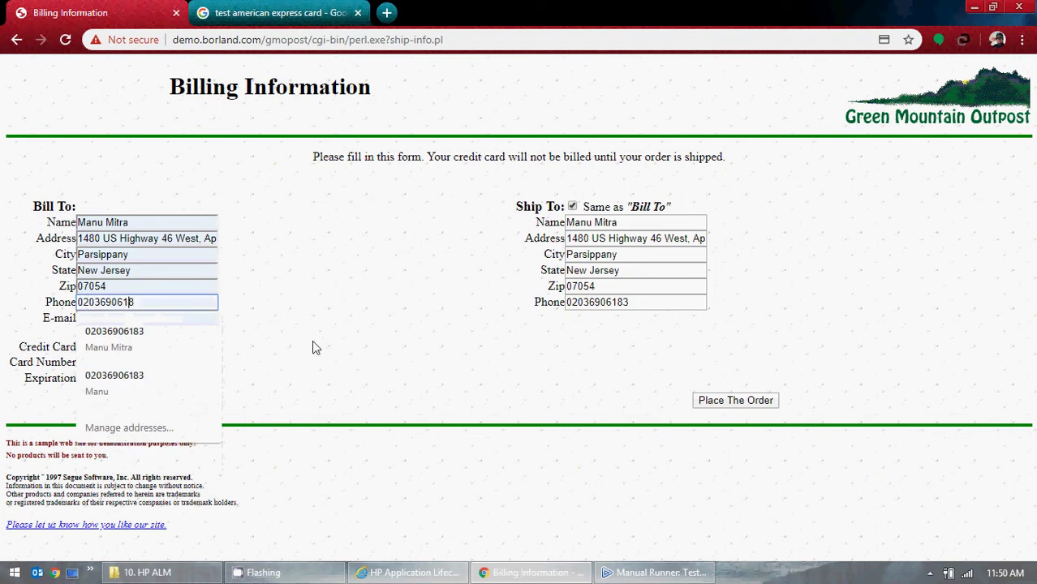
key(Left)
key(Left)
key(Left)
key(Left)
key(Left)
key(Left)
key(Left)
key(Left)
key(BackSpace)
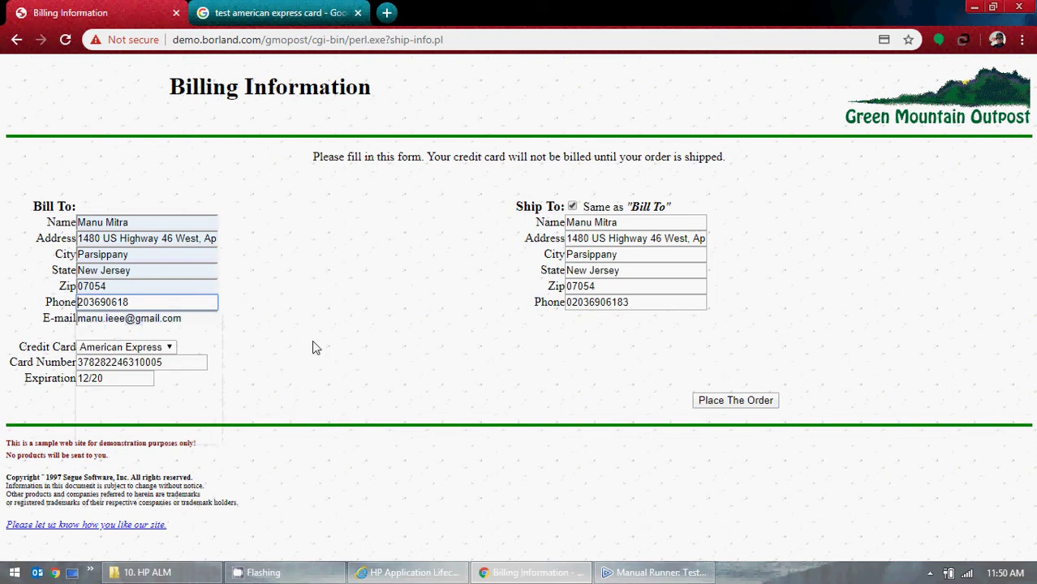
click(197, 303)
text(3)
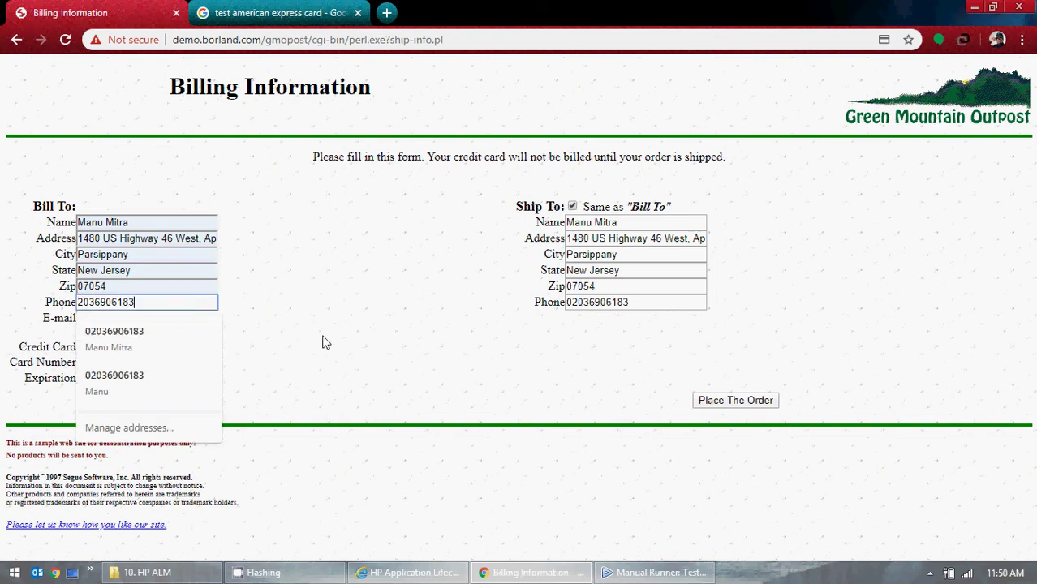
click(411, 364)
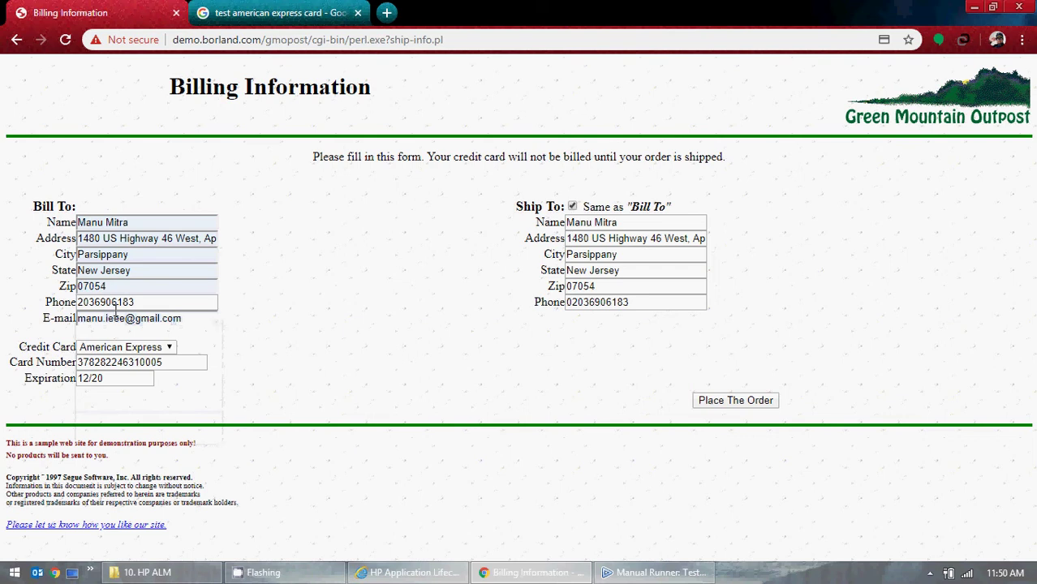
click(573, 207)
click(573, 207)
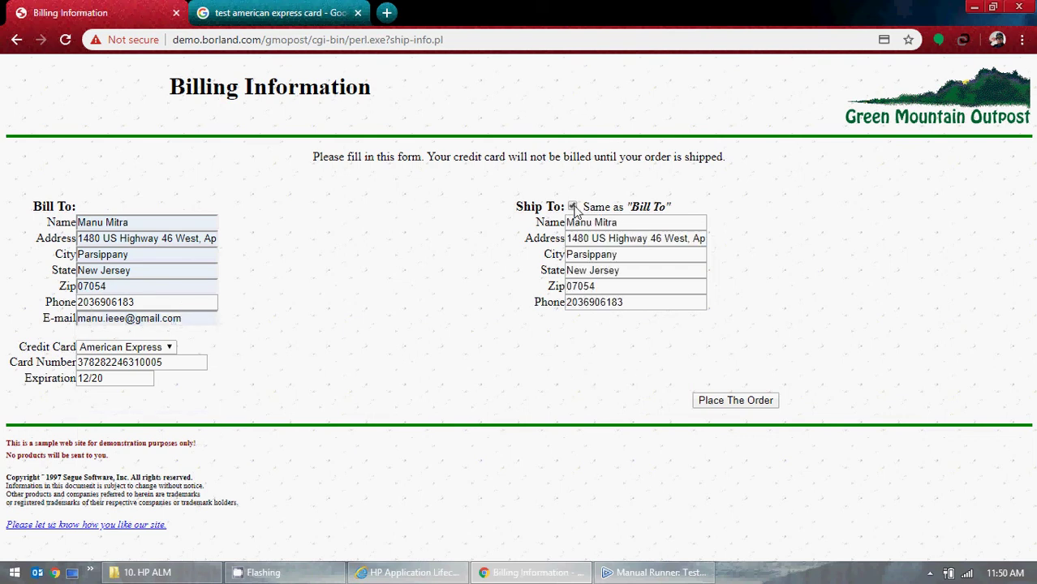
- Reformat the billing phone with parentheses and a hyphen, then recopy it to shipping
click(93, 305)
key(End)
text())
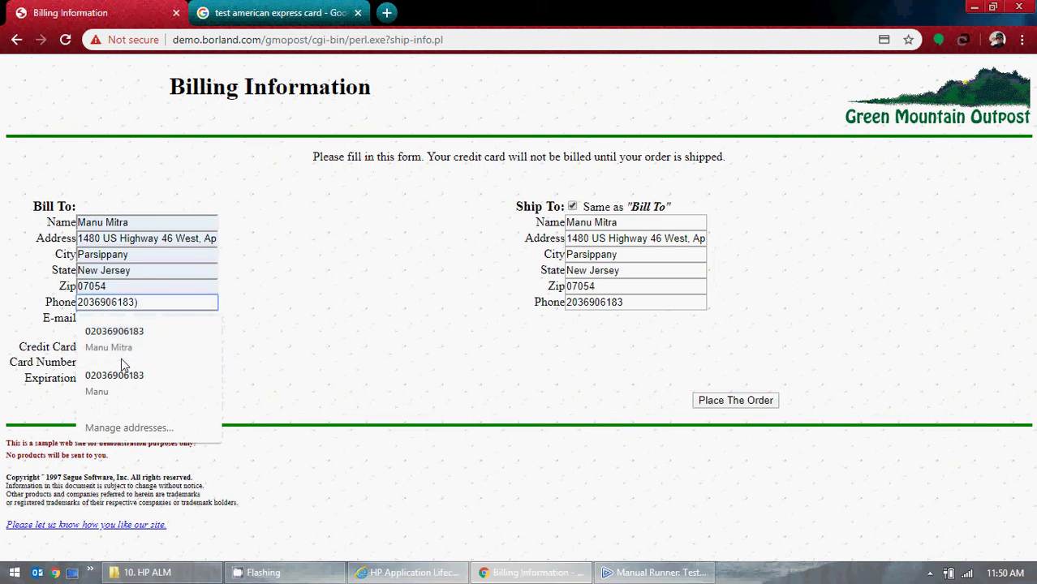
key(BackSpace)
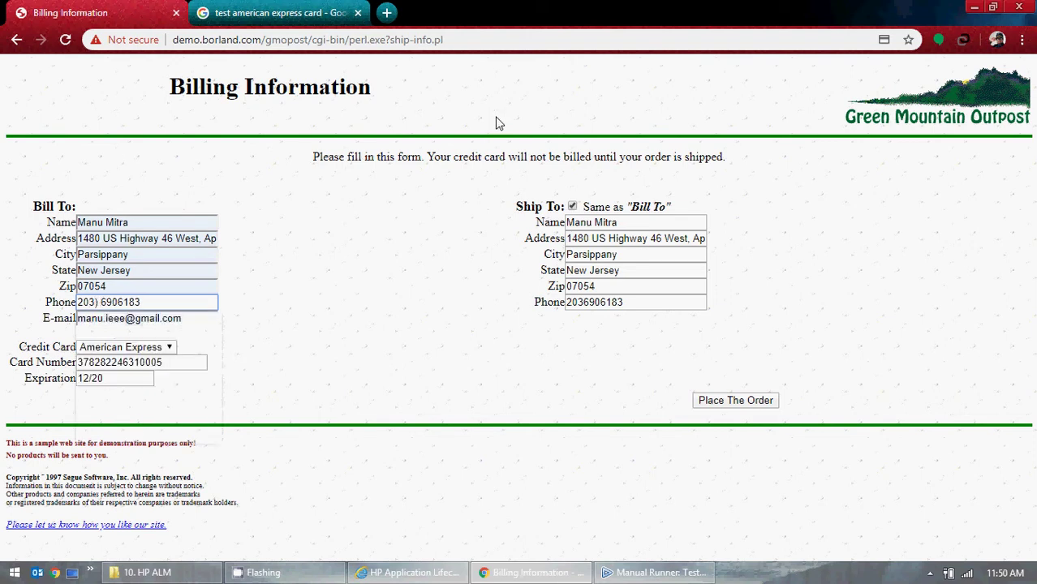
key(Home)
text(()
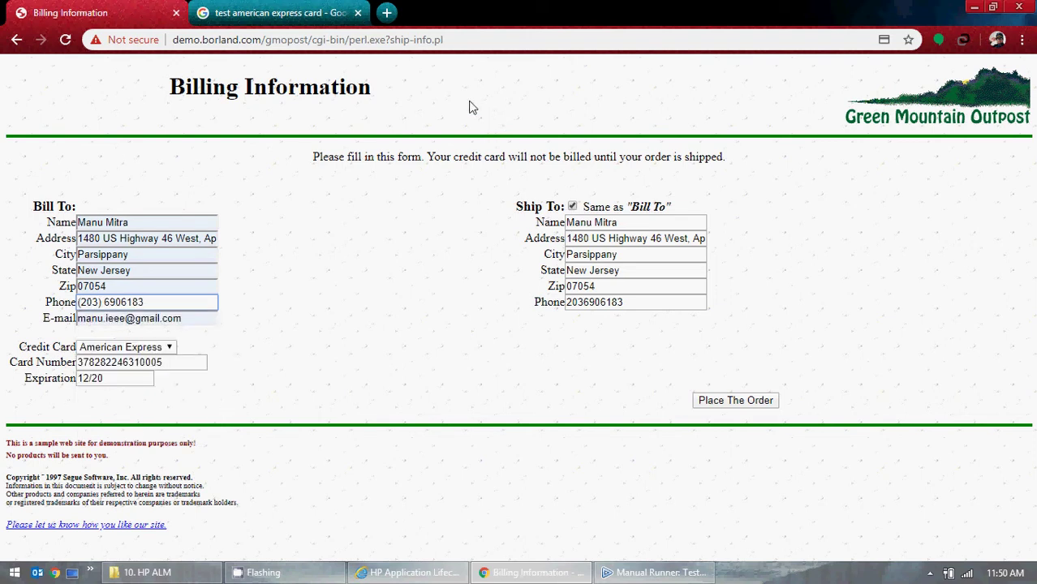
click(122, 301)
text(-)
click(573, 207)
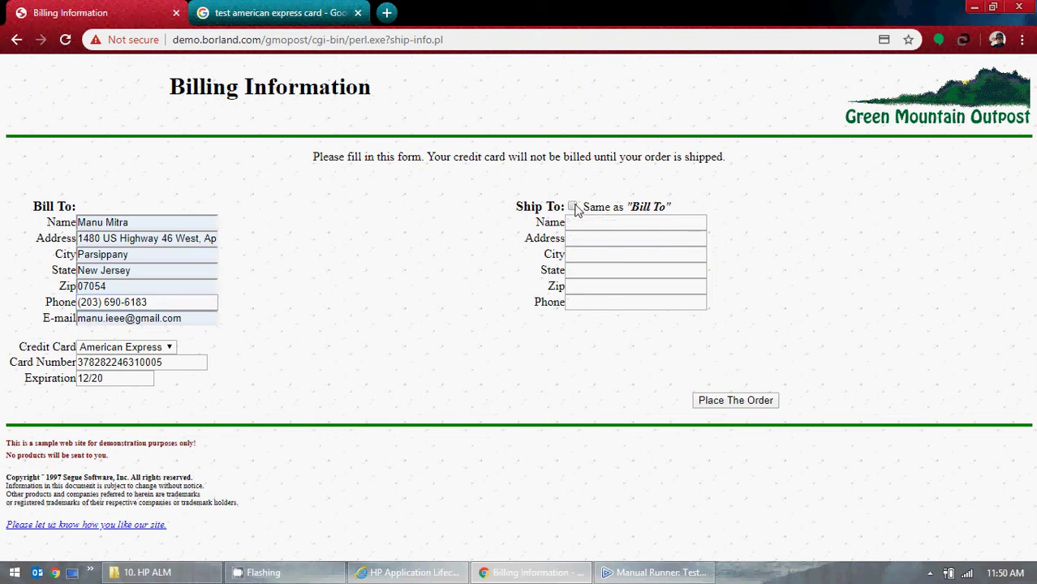
click(573, 207)
- After another rejection, strip the billing phone to digits only and recopy it to shipping
click(703, 405)
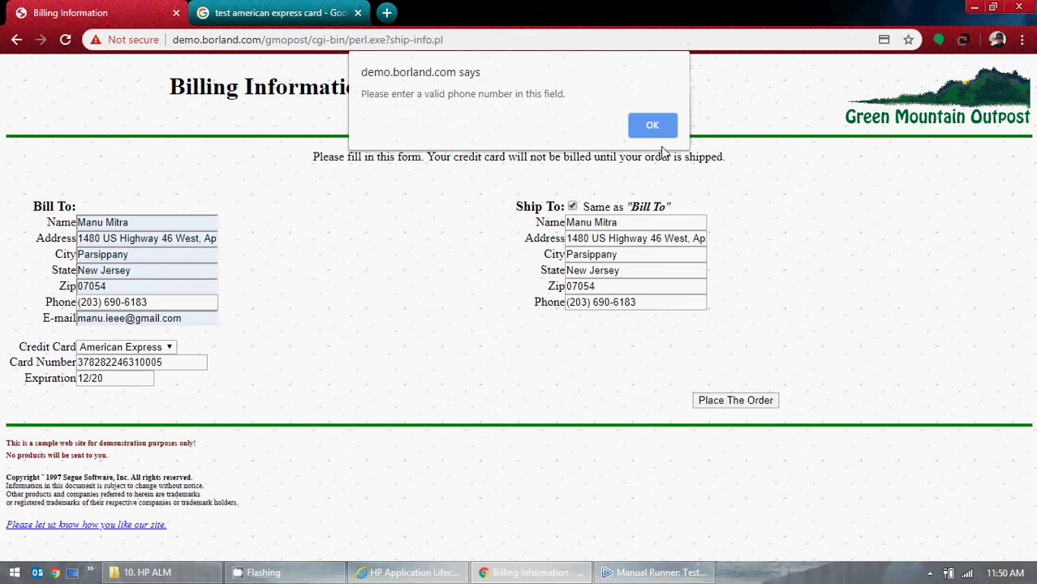
click(652, 126)
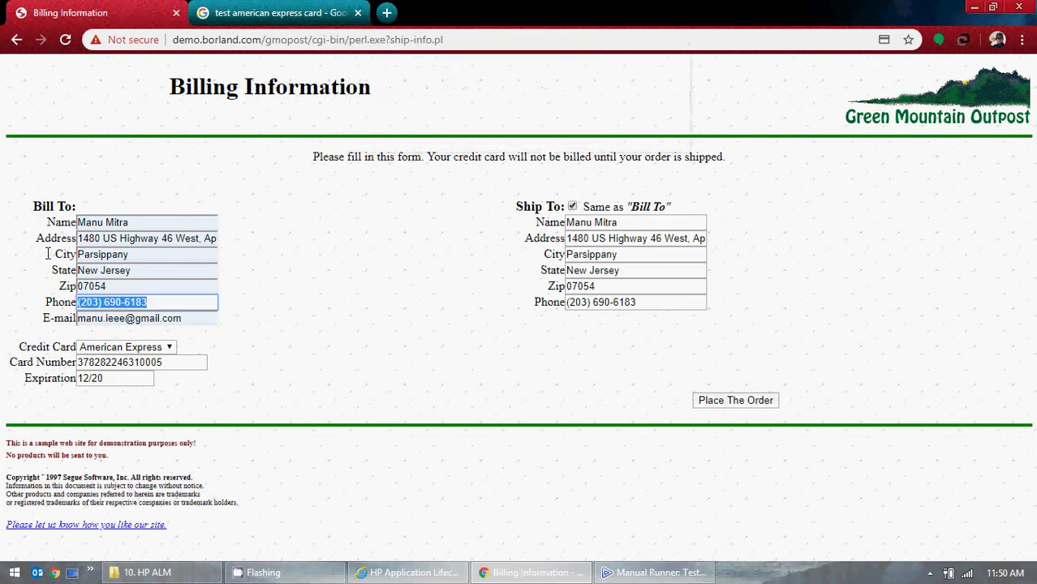
click(109, 297)
key(BackSpace)
key(BackSpace)
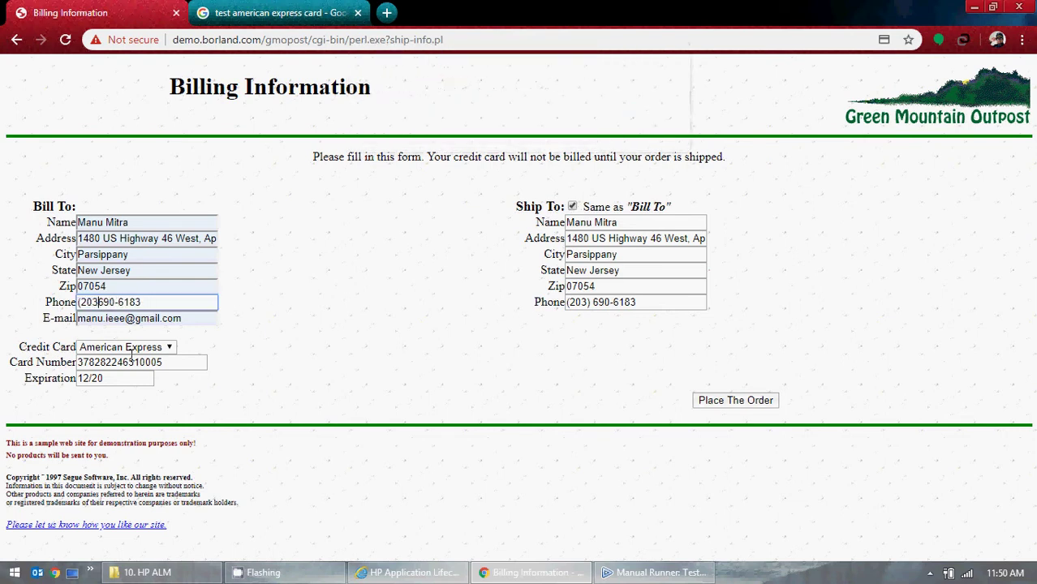
key(Left)
key(Left)
key(Left)
key(BackSpace)
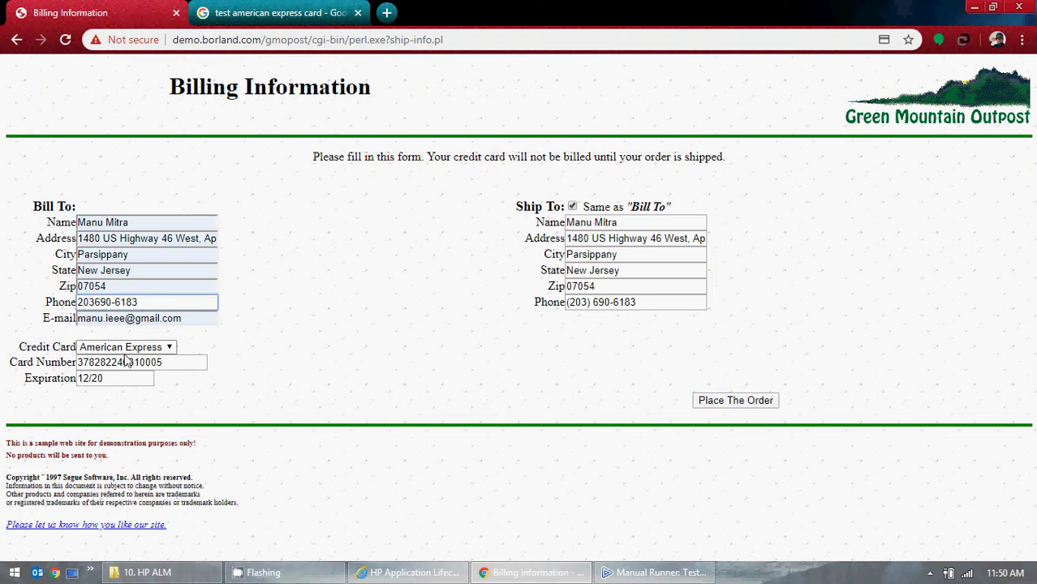
key(Right)
key(Right)
key(Right)
key(Right)
key(Right)
key(Right)
key(BackSpace)
click(572, 209)
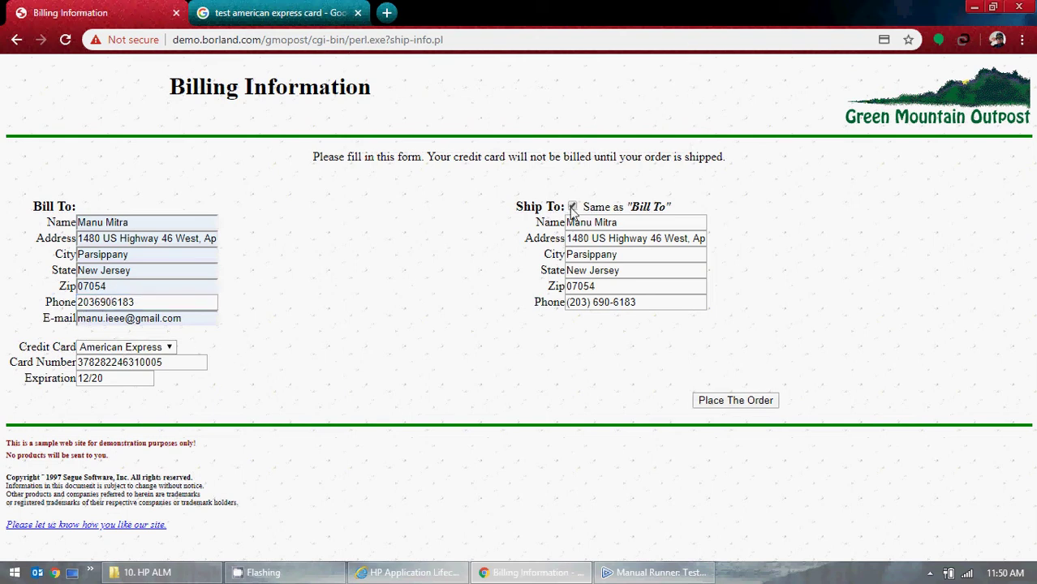
click(572, 207)
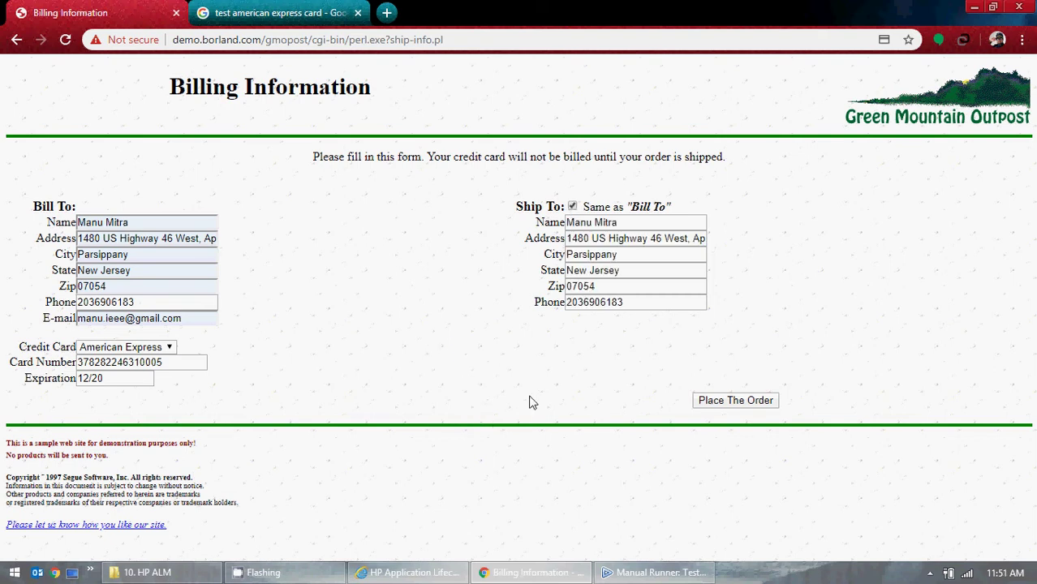
- Place the order, reaching the OnLine Store Receipt with a $3154.90 grand total
click(766, 403)
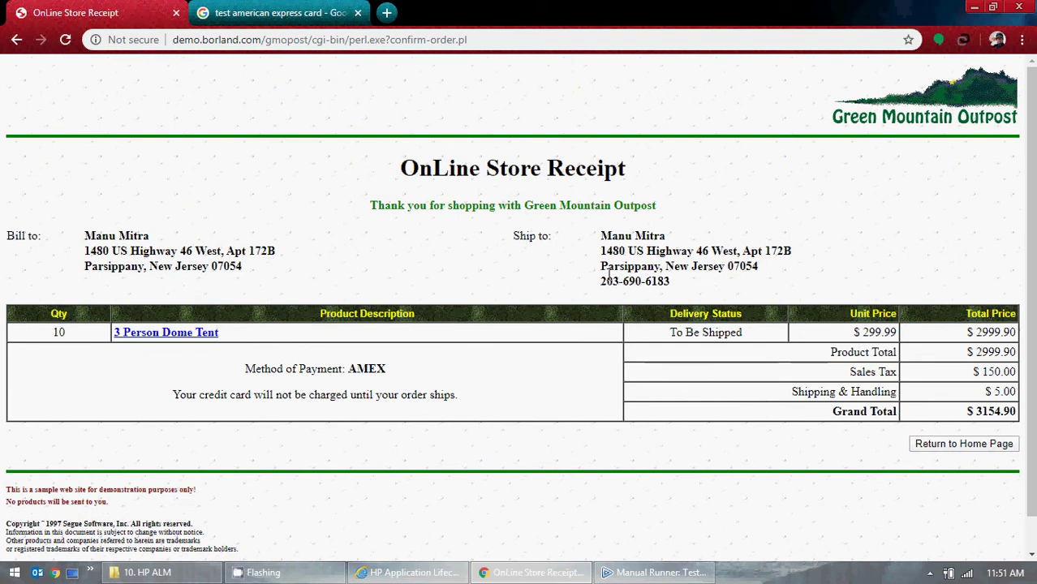
drag(599, 271, 664, 281)
click(680, 284)
- Mark Step 5 Passed with the expected text as actual, then return GMO OnLine to its home page
click(974, 7)
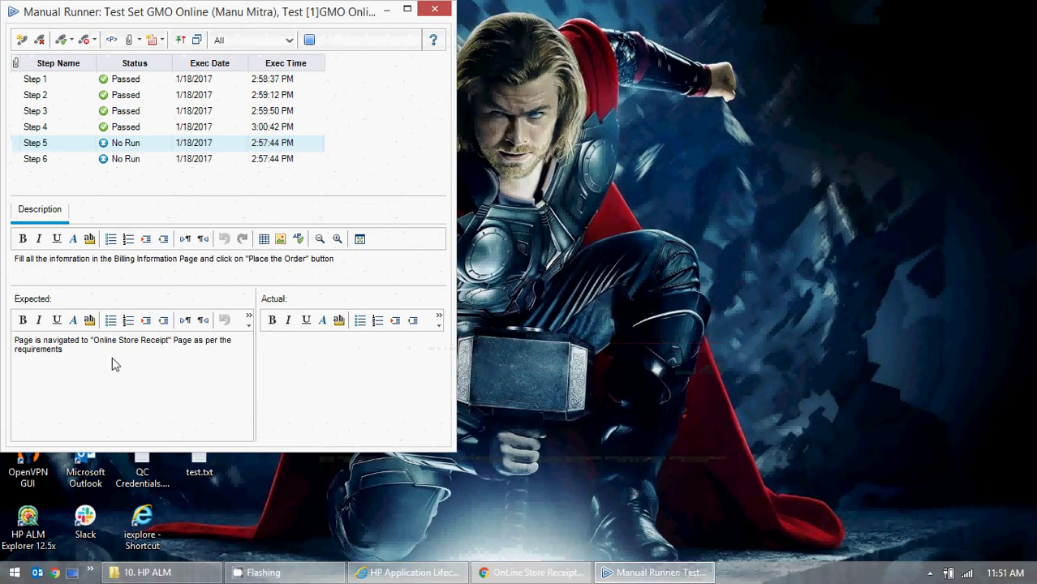
key(ctrl+a)
key(ctrl+c)
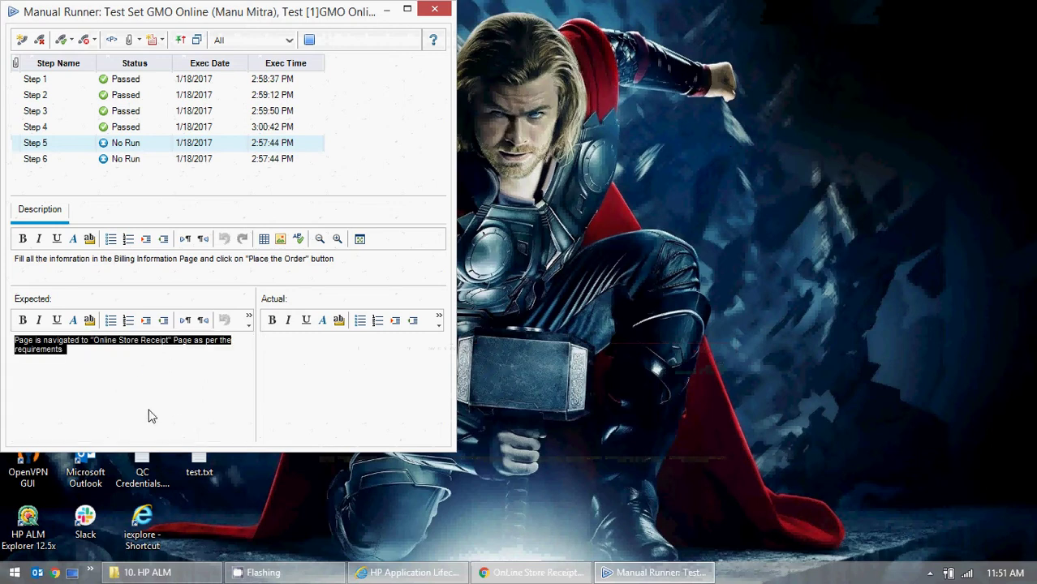
click(312, 388)
key(ctrl+v)
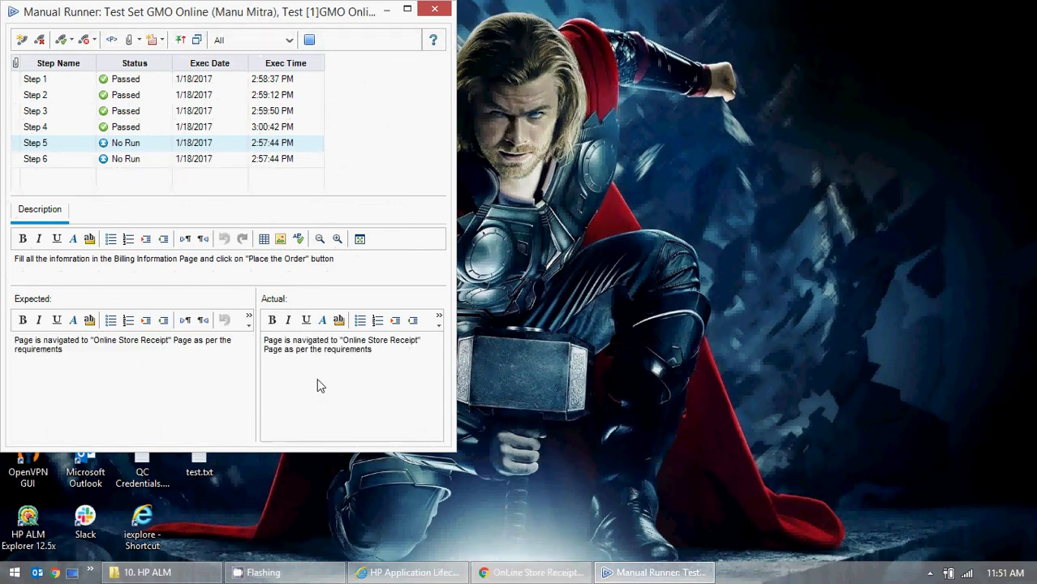
click(64, 42)
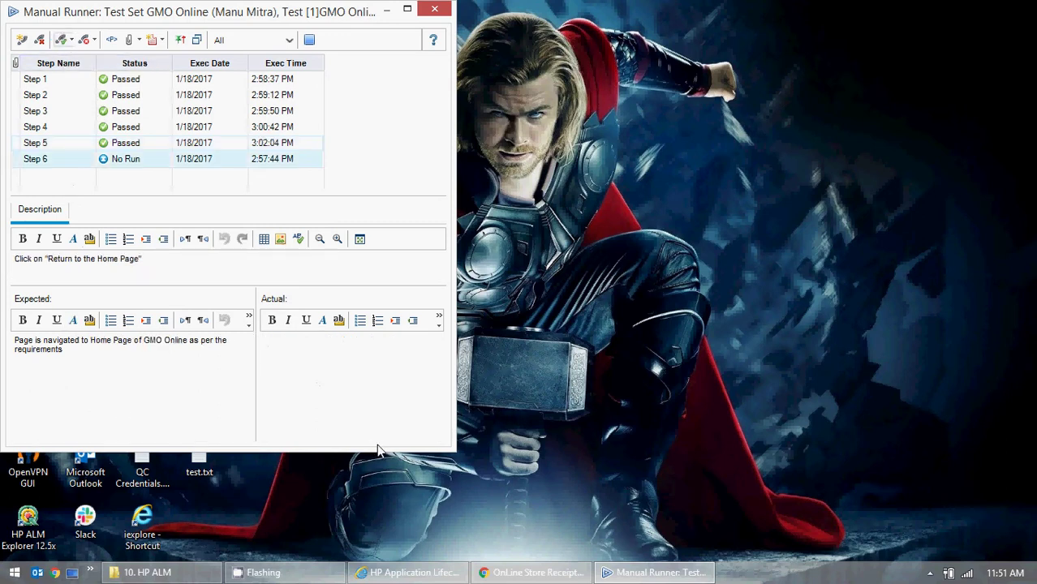
click(532, 573)
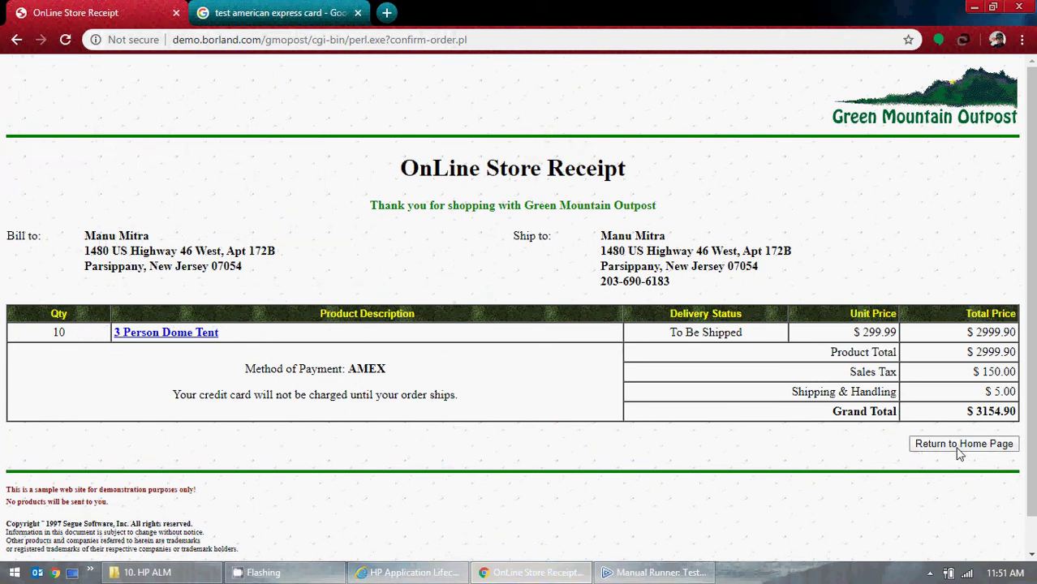
click(959, 451)
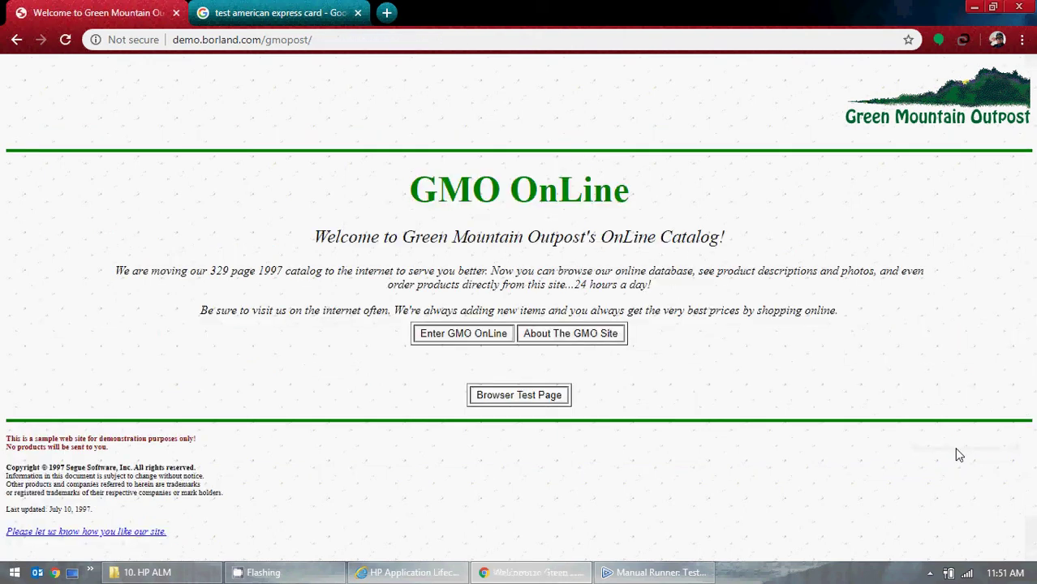
- Paste the expected sentence as Step 6's actual result, mark it Passed, and close the run
click(973, 7)
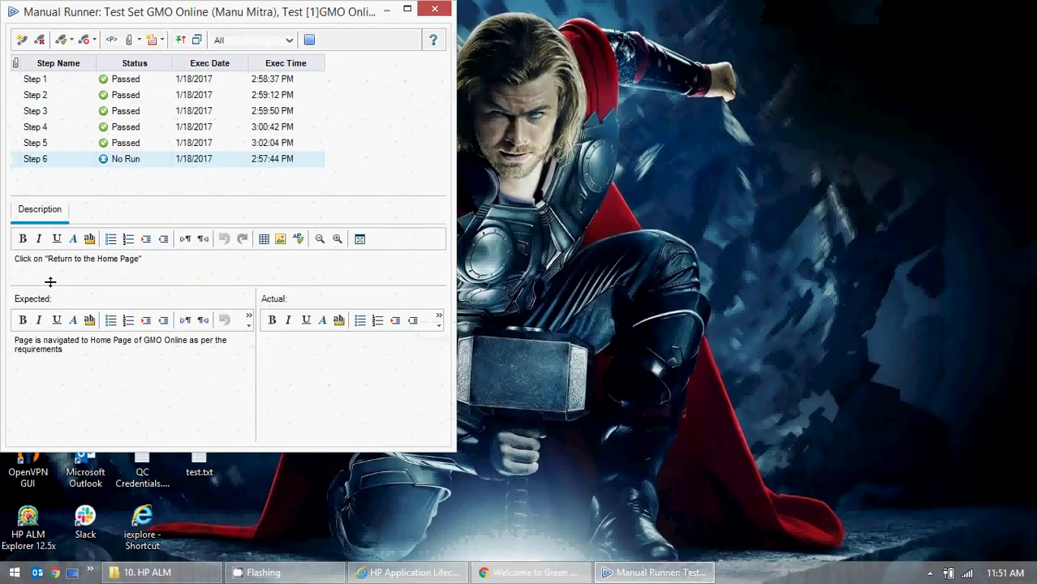
drag(80, 351, 11, 334)
key(ctrl+c)
click(363, 406)
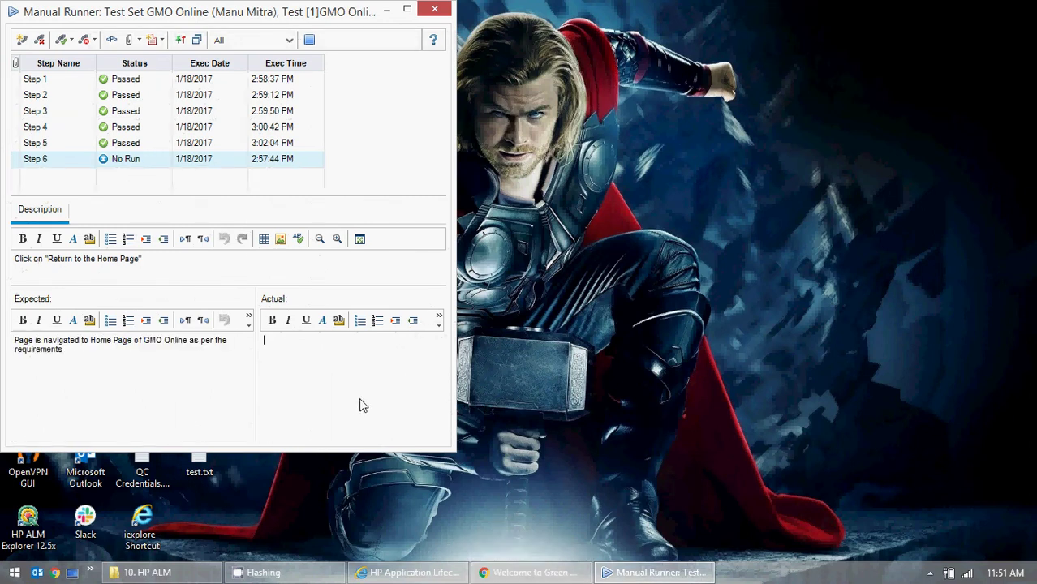
key(ctrl+v)
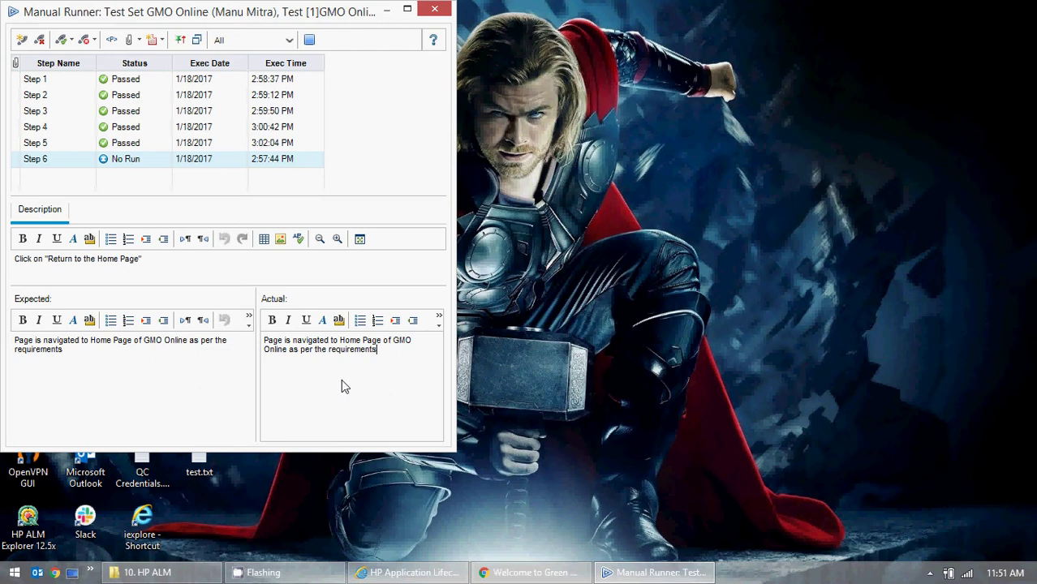
click(61, 40)
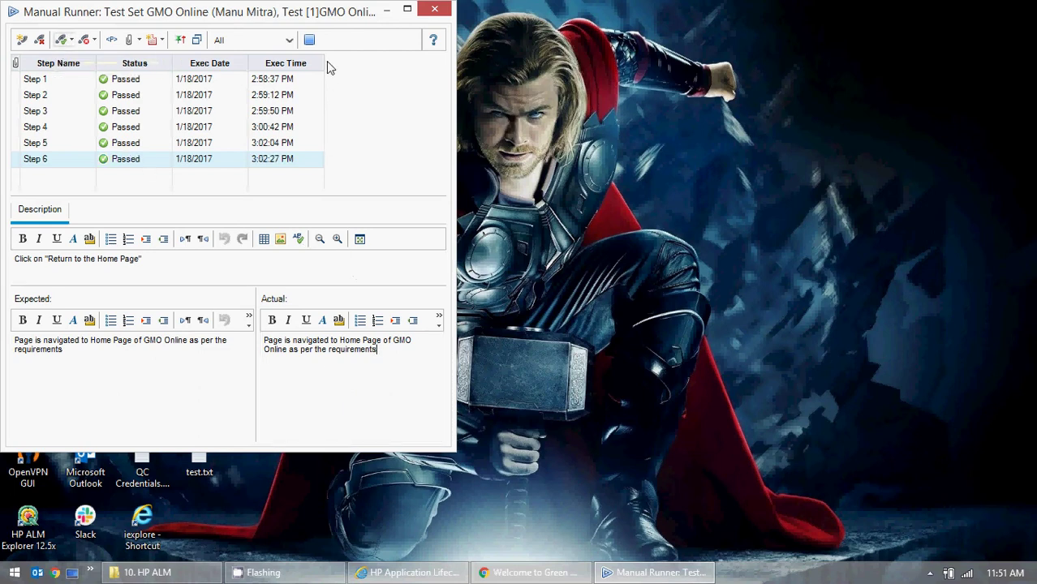
click(311, 41)
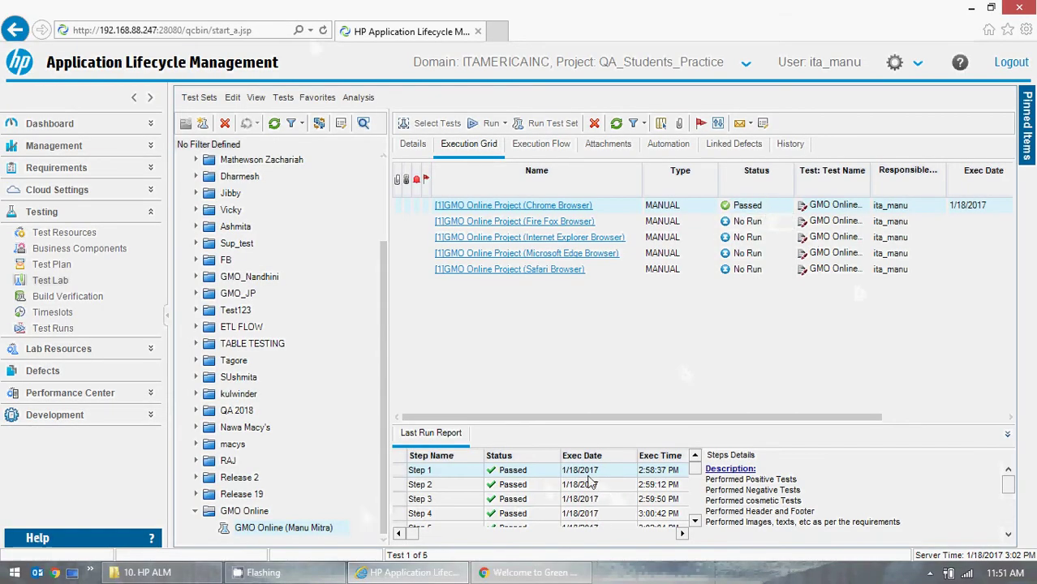
- Scroll Steps Details and drag the splitter up to enlarge the Last Run Report pane
click(1008, 534)
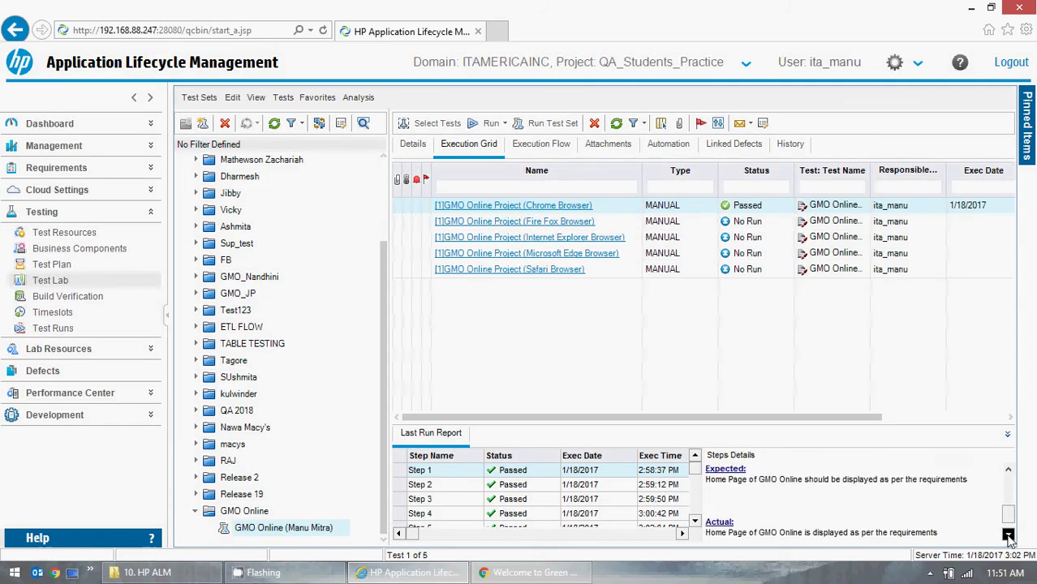
drag(1008, 520, 1010, 471)
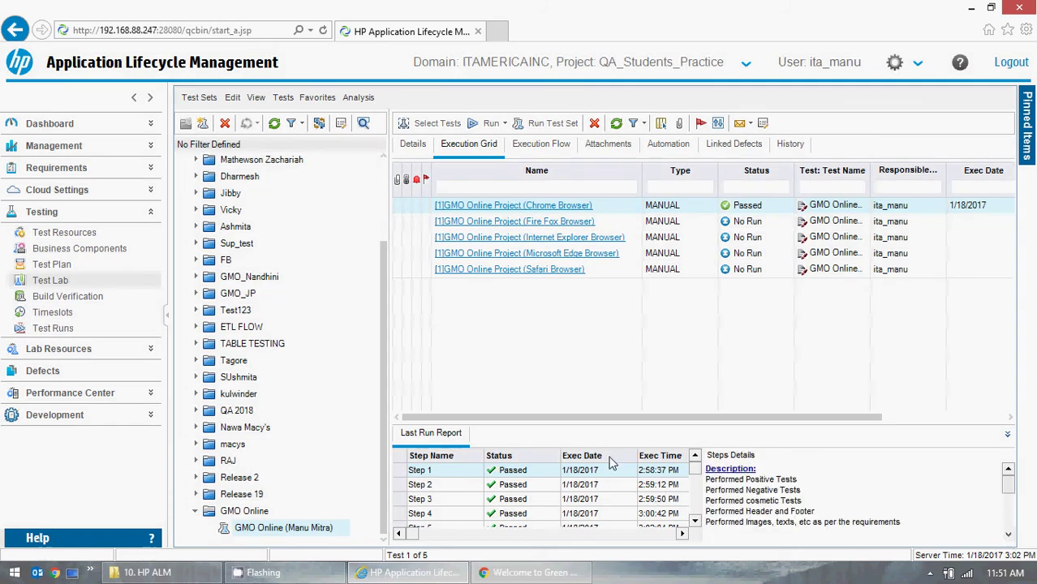
drag(572, 425, 571, 370)
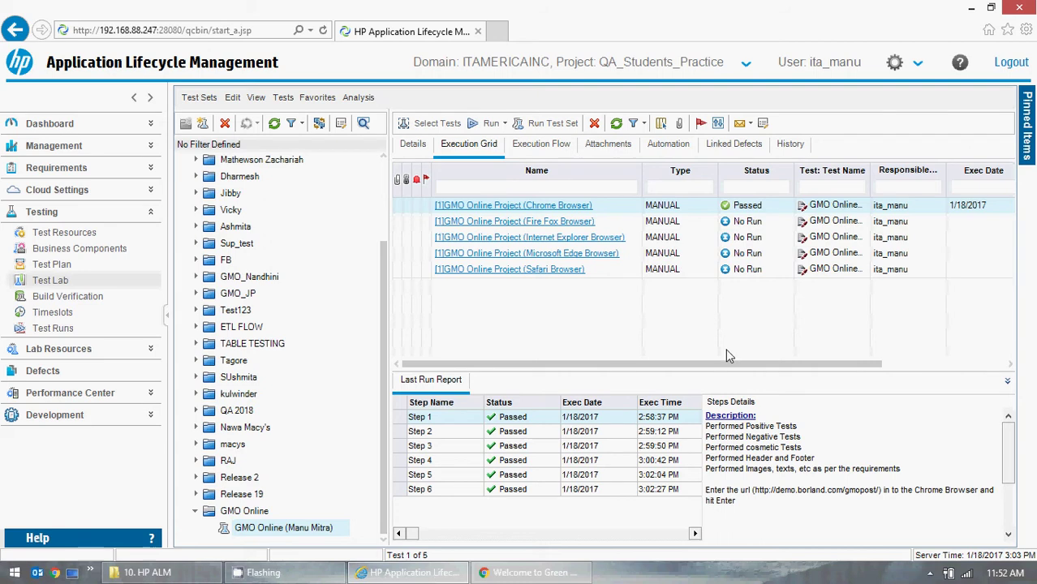
click(786, 208)
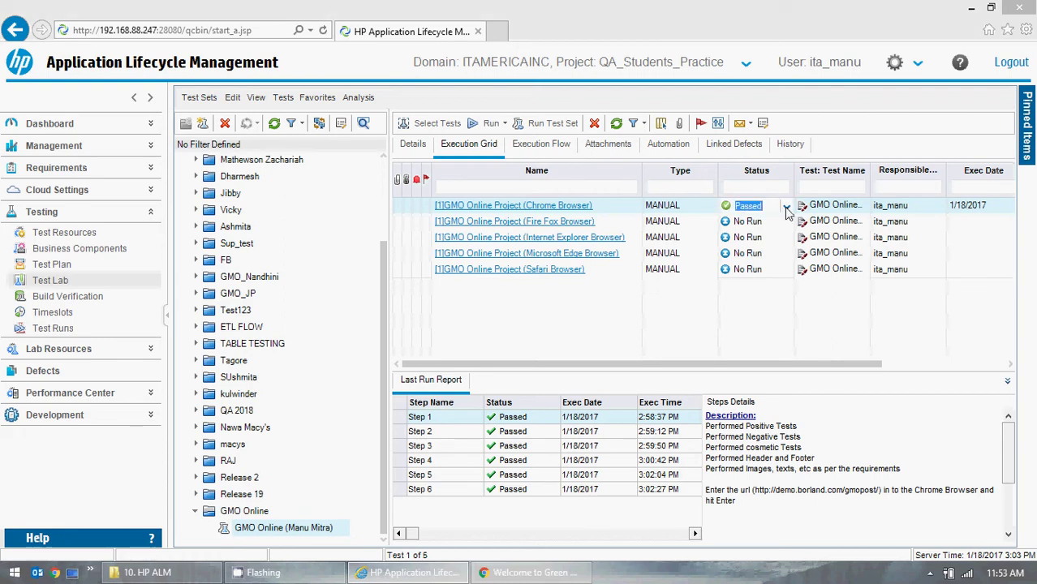
click(786, 206)
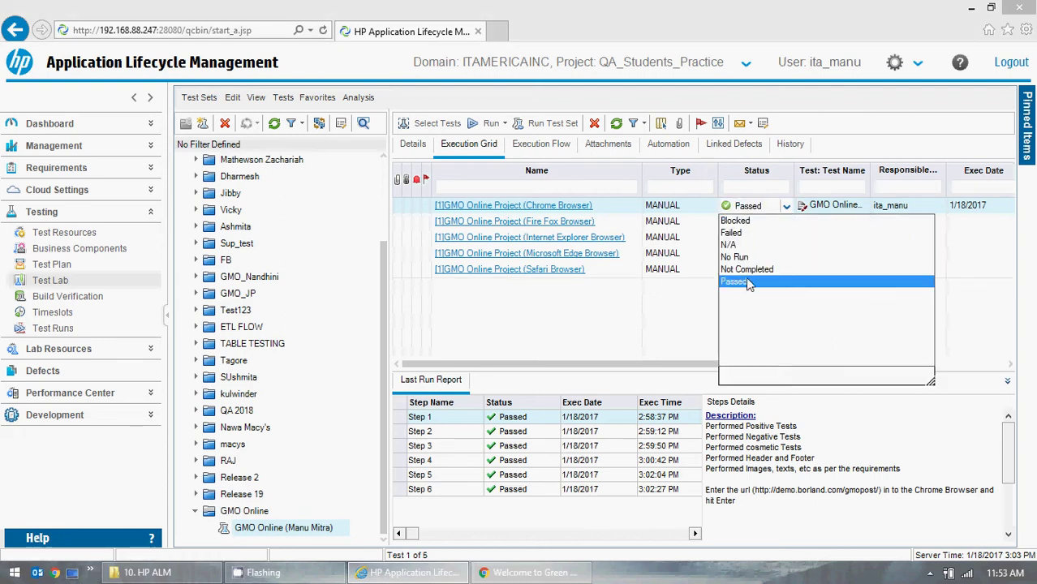
click(656, 320)
click(684, 336)
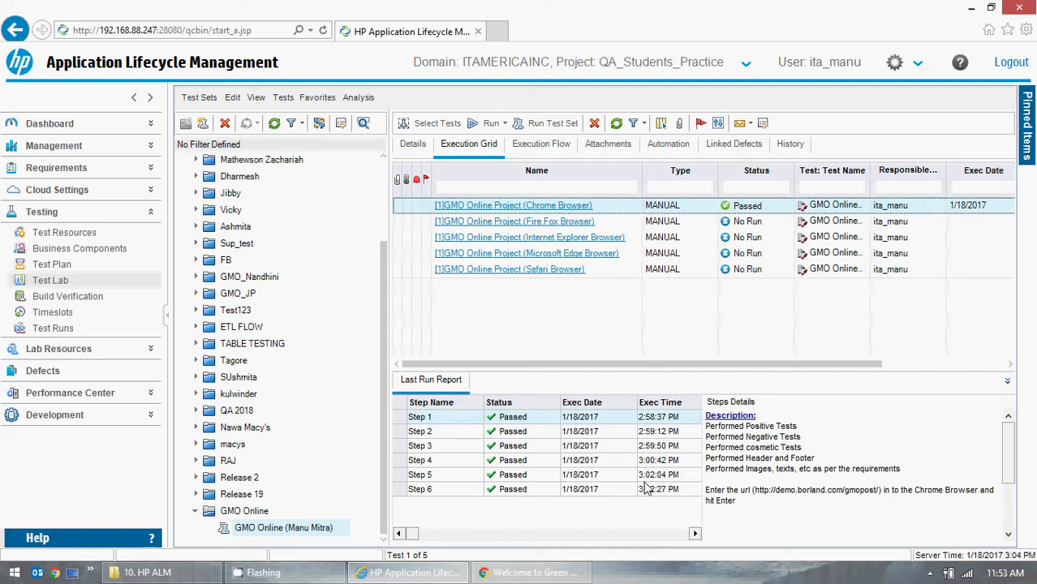
click(782, 208)
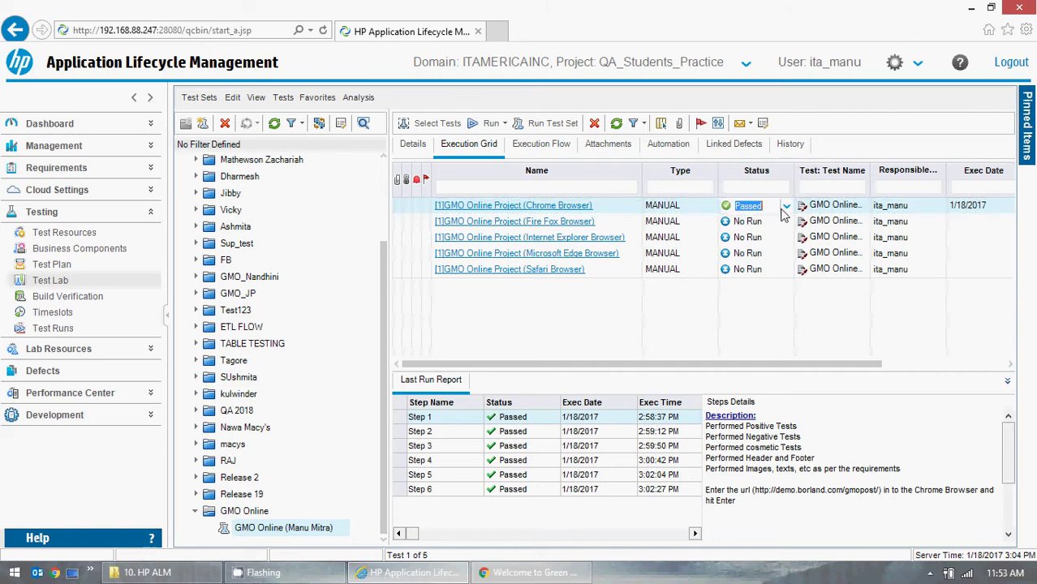
click(785, 225)
click(786, 224)
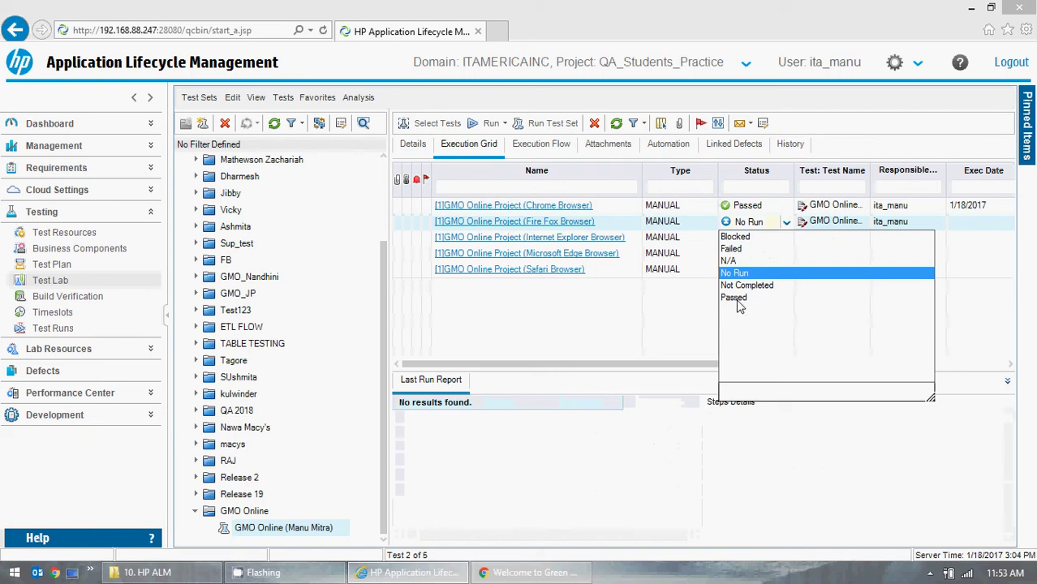
click(677, 256)
double_click(579, 205)
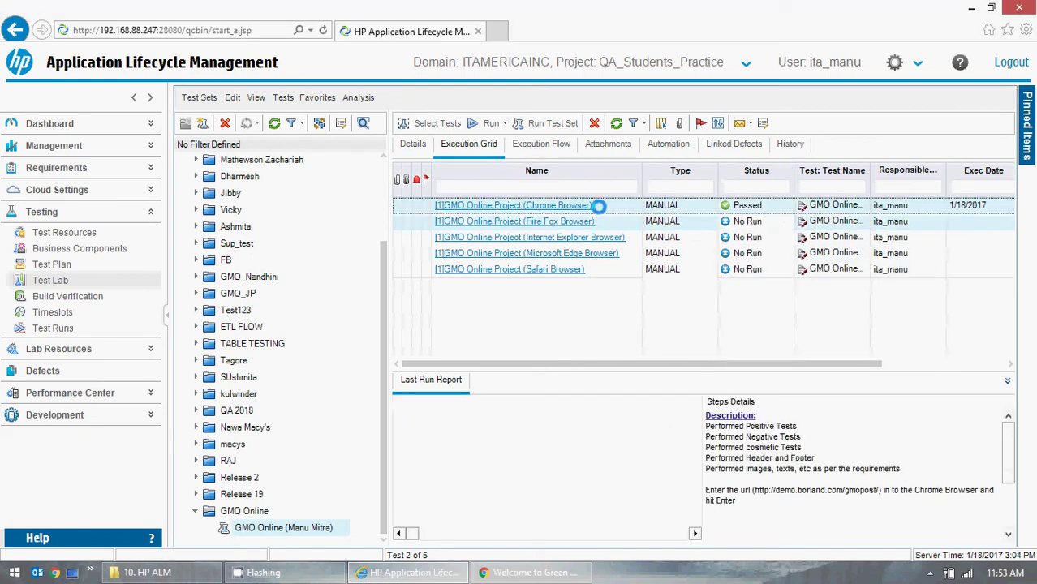
click(729, 458)
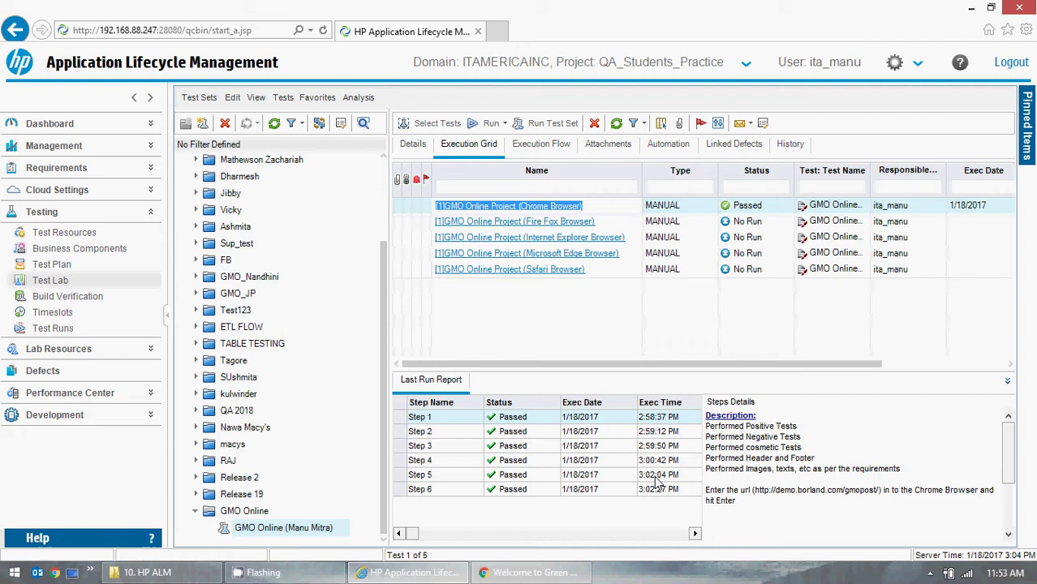
click(773, 221)
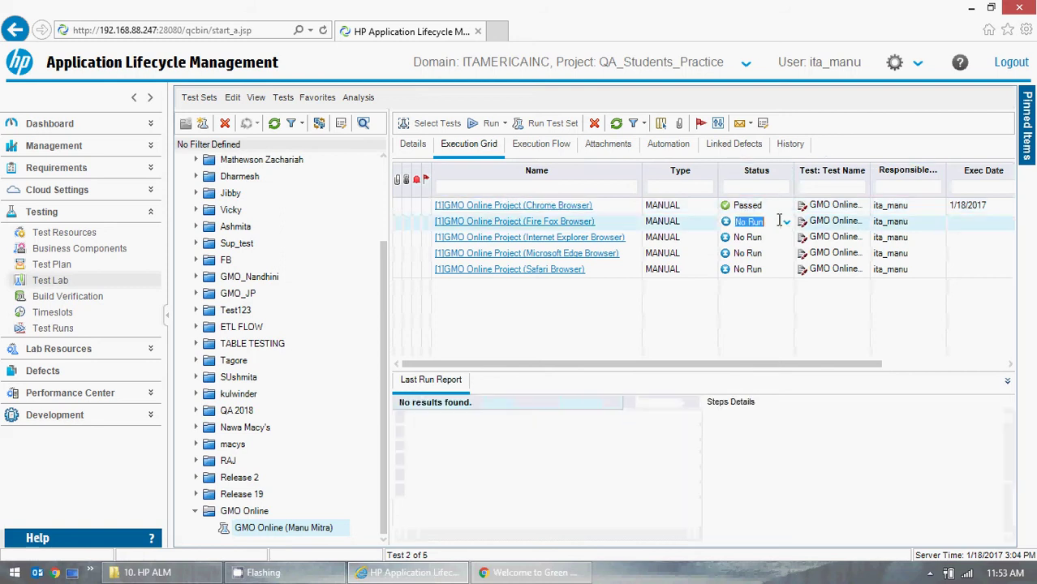
click(785, 223)
click(637, 336)
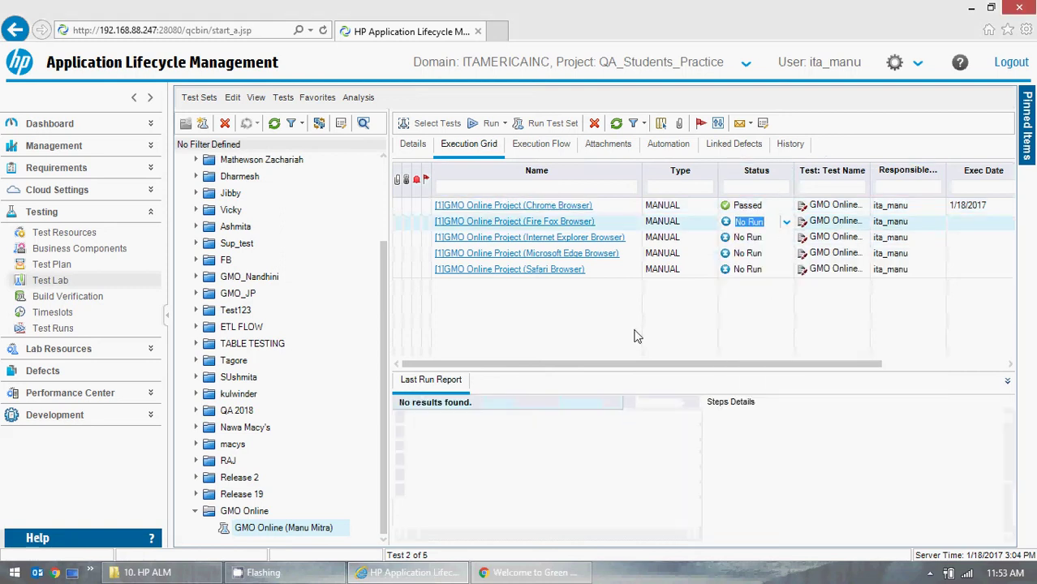
click(604, 220)
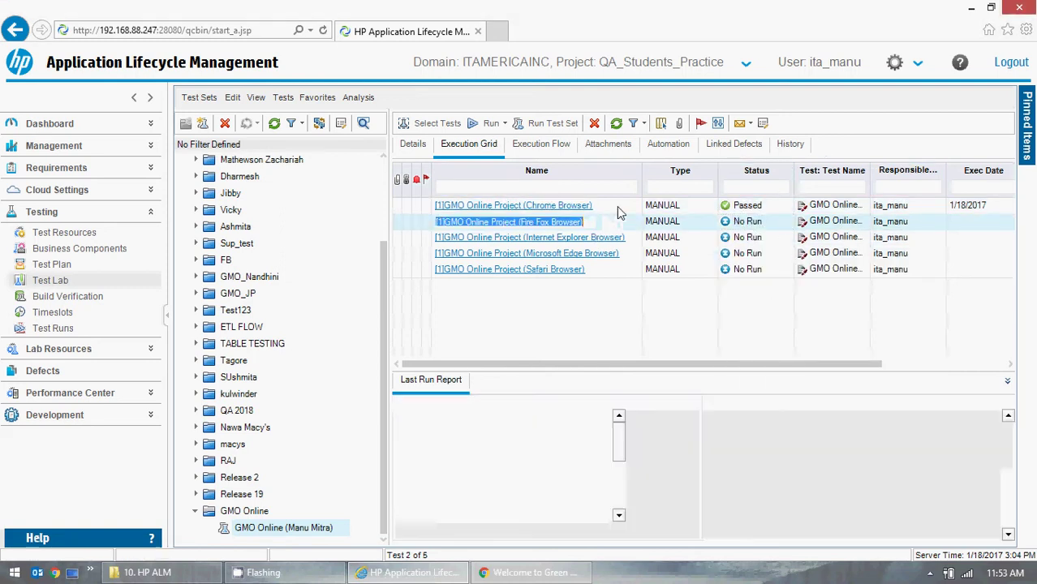
click(617, 206)
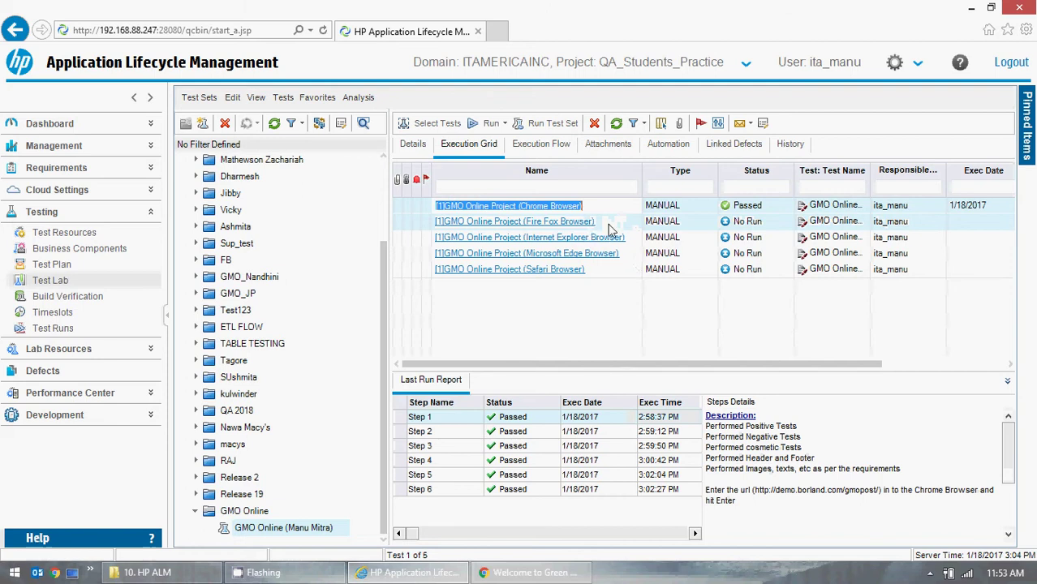
click(777, 227)
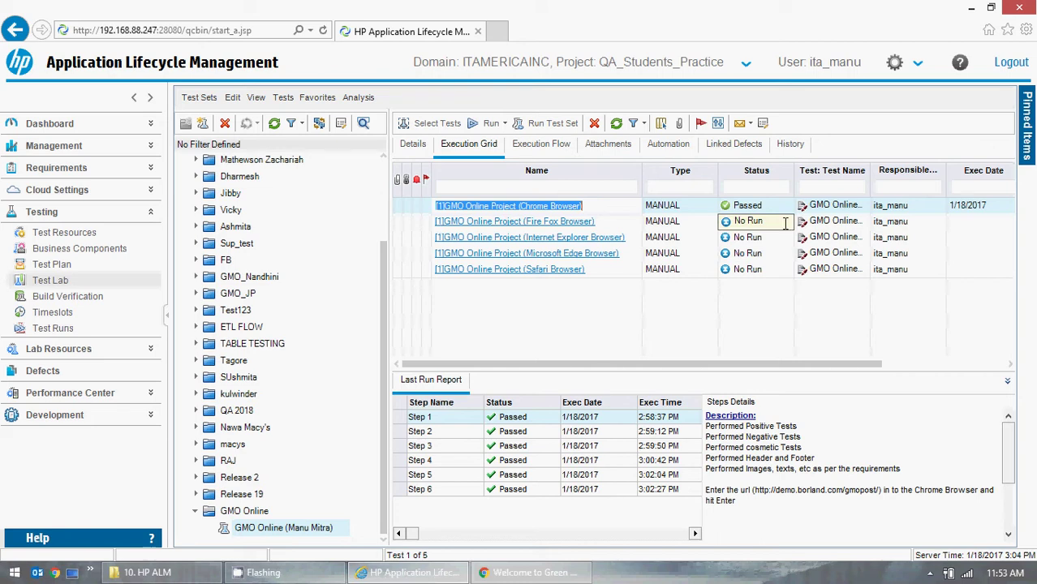
click(785, 223)
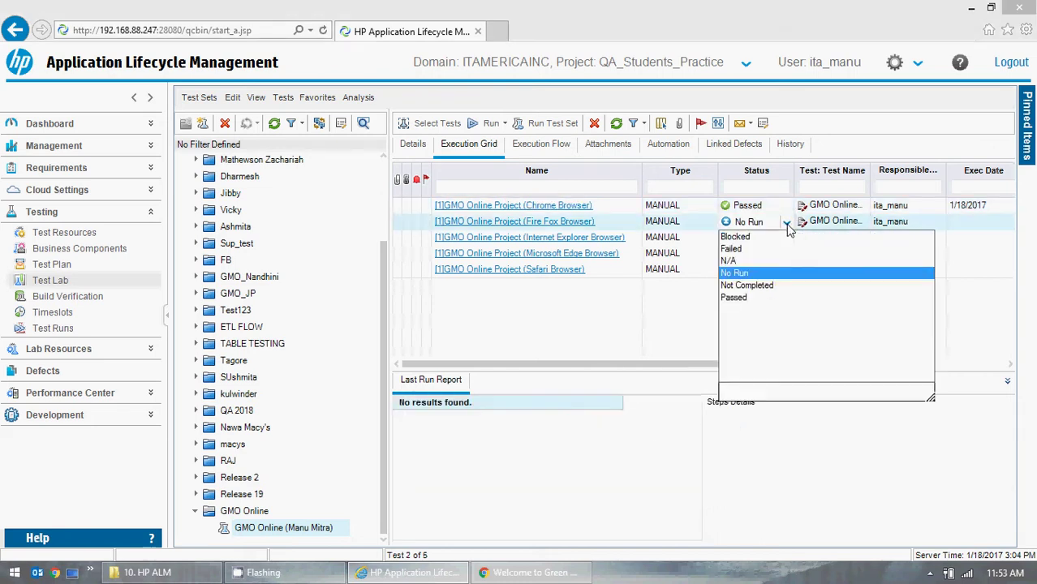
click(748, 259)
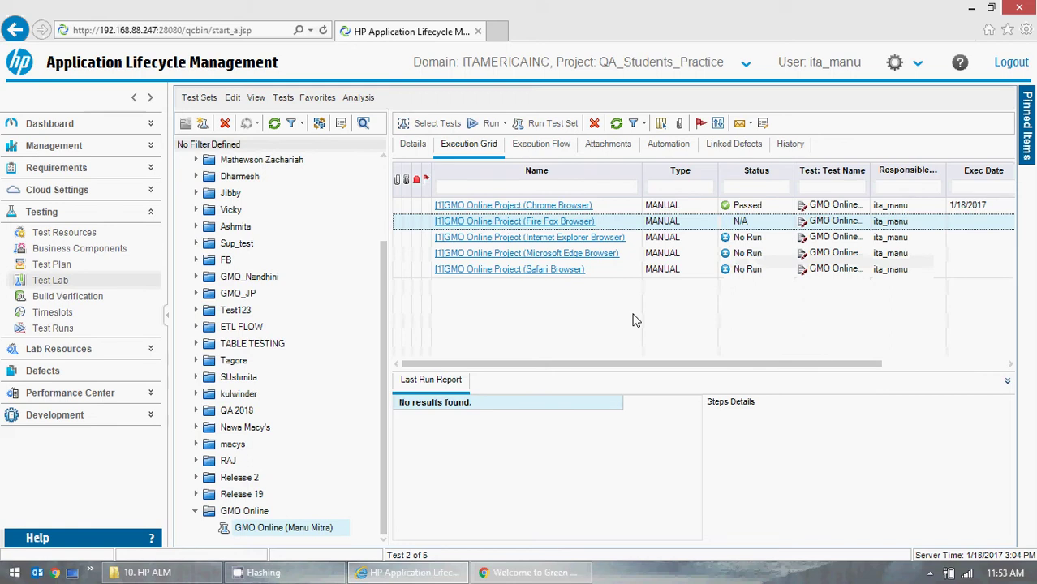
click(771, 222)
click(785, 223)
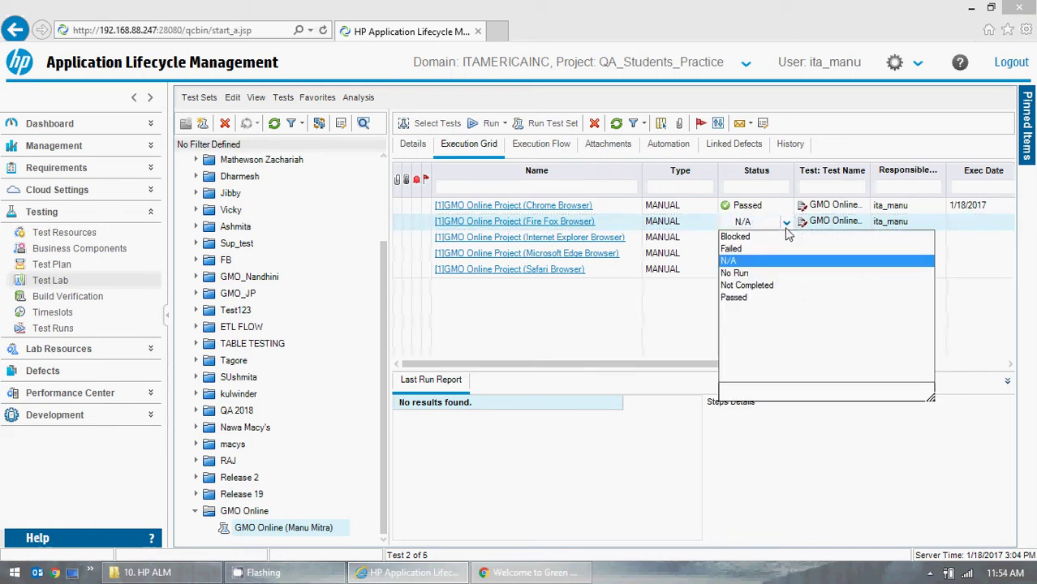
click(736, 236)
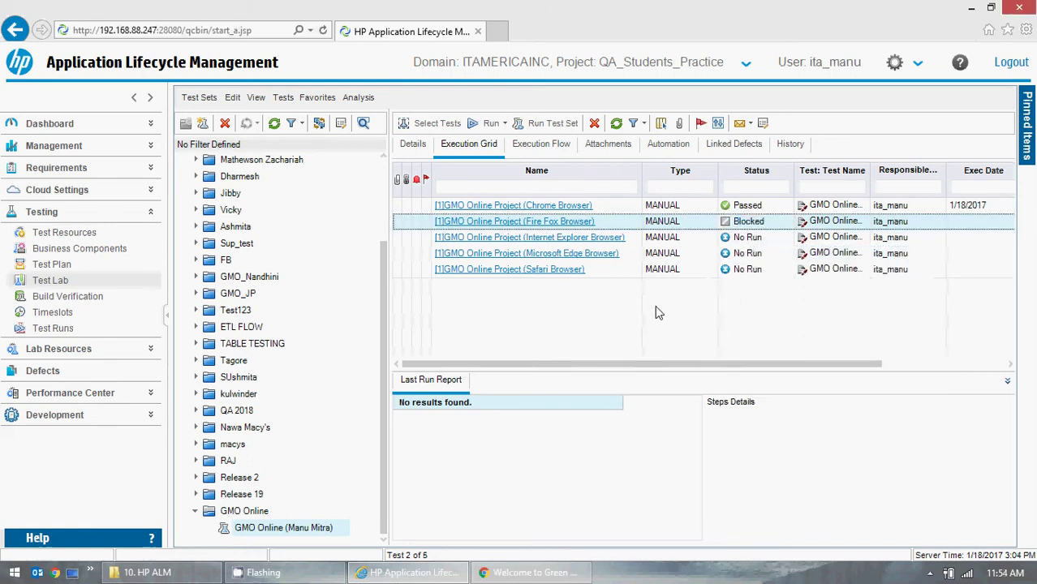
click(783, 223)
click(785, 224)
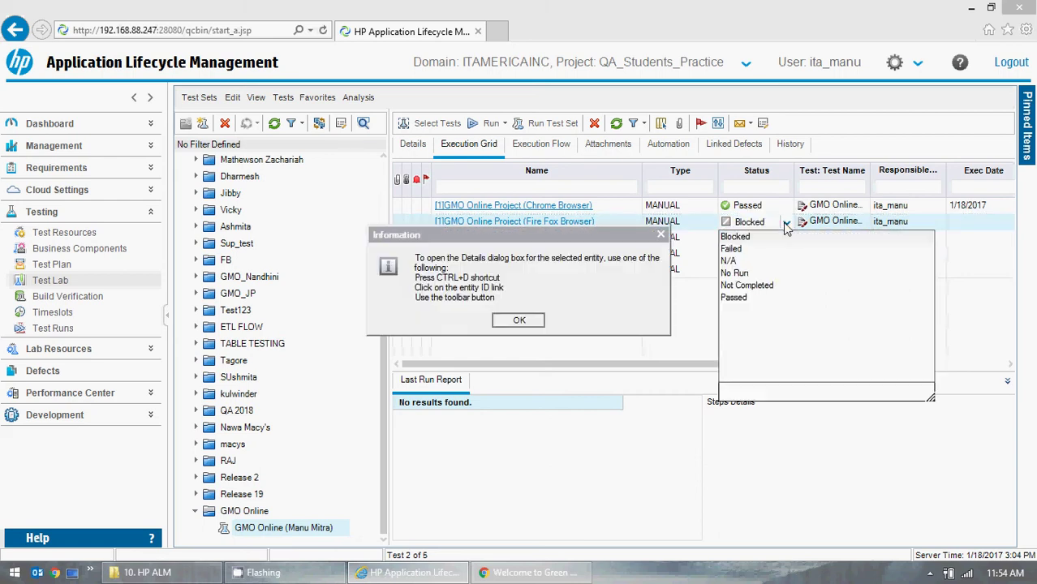
click(537, 321)
click(745, 274)
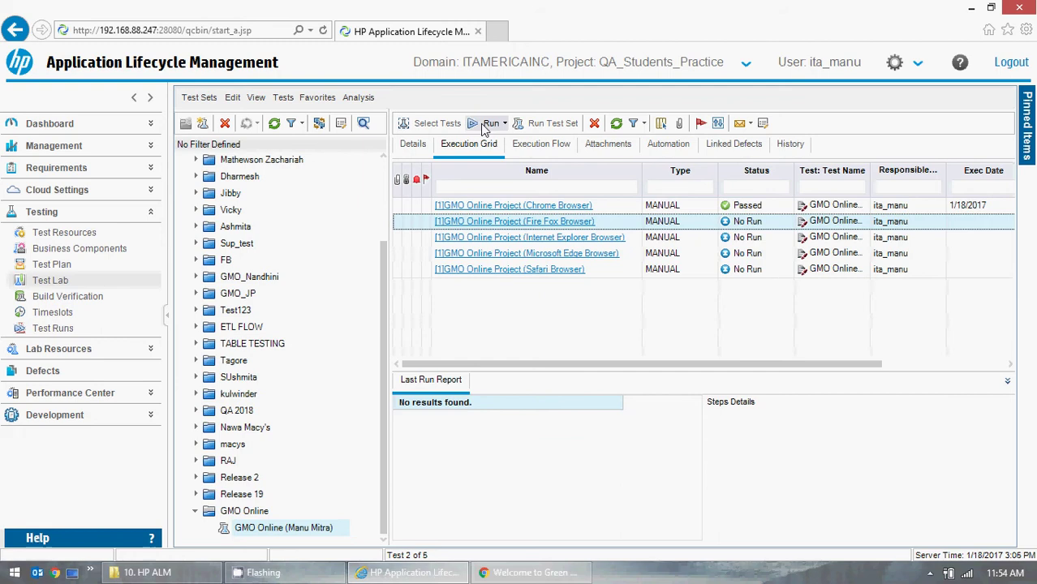
- Select the Fire Fox test instance and start its manual run
click(553, 228)
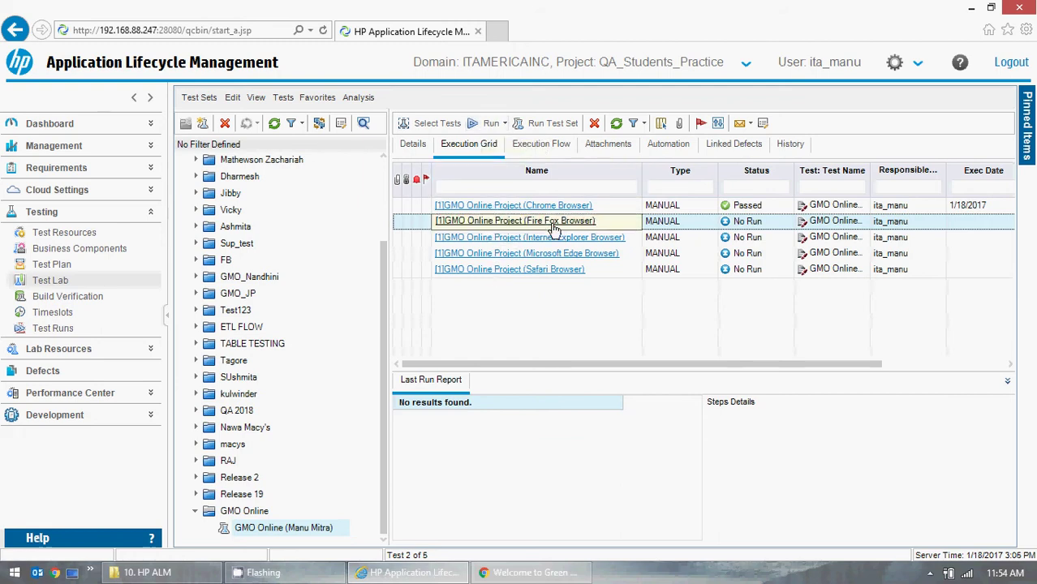
key(alt+Tab)
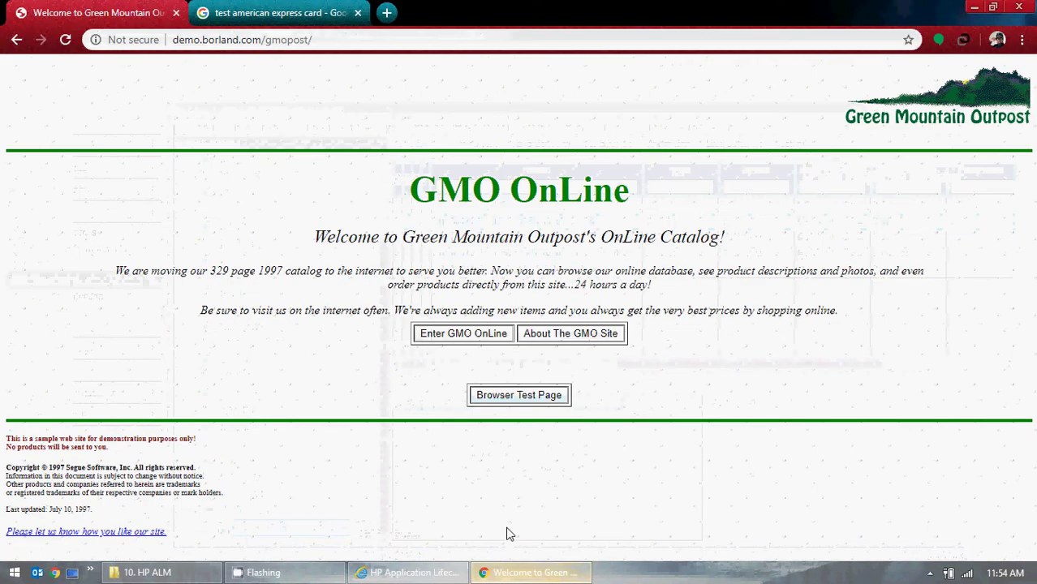
key(alt+Tab)
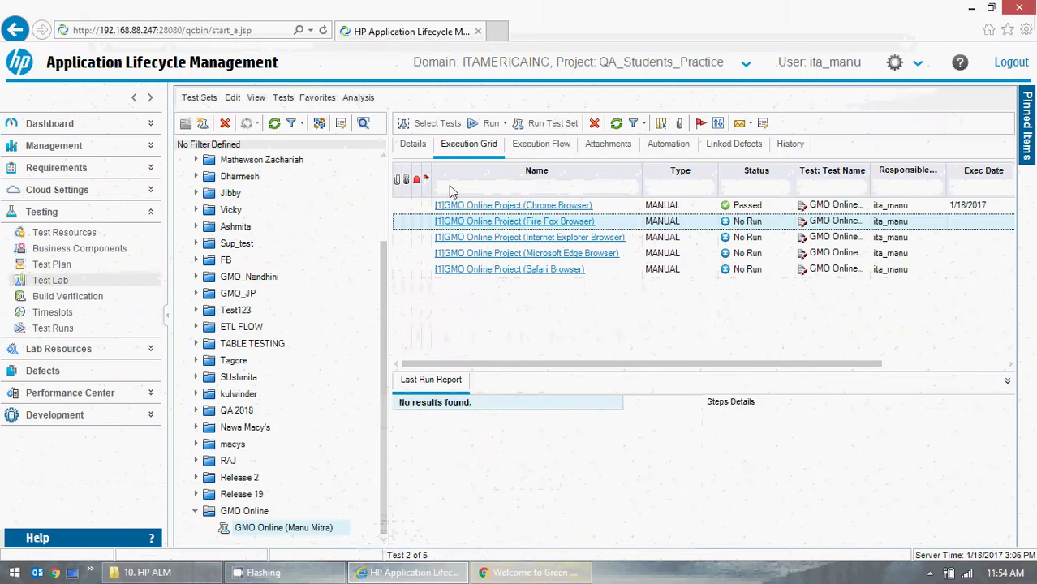
key(super+d)
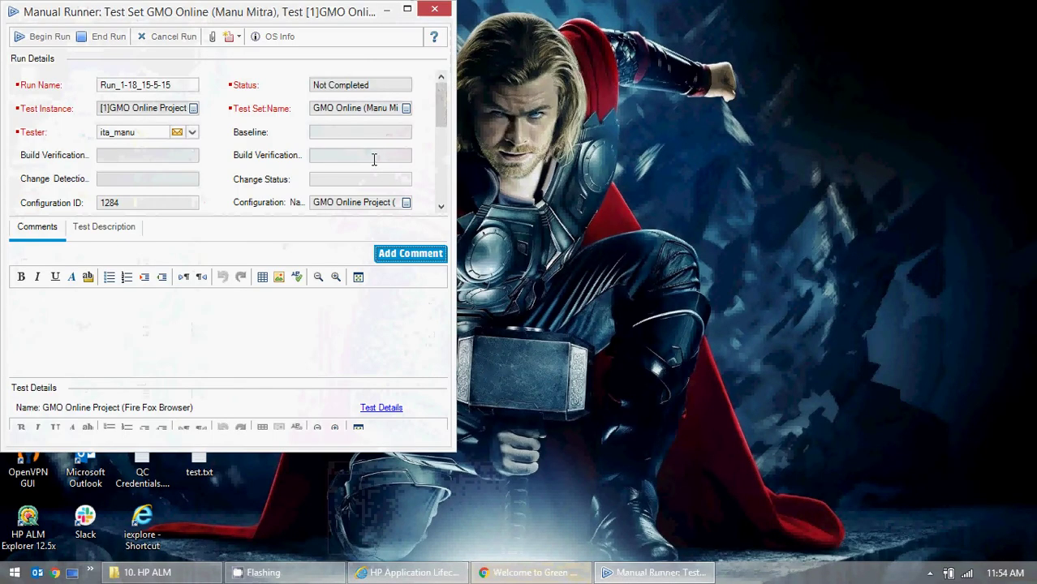
click(34, 43)
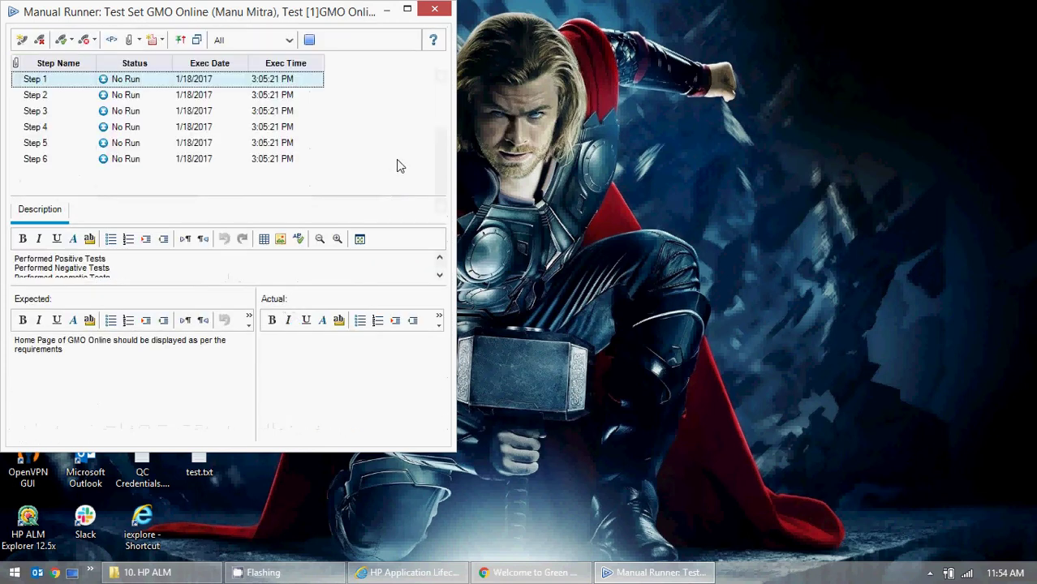
click(439, 275)
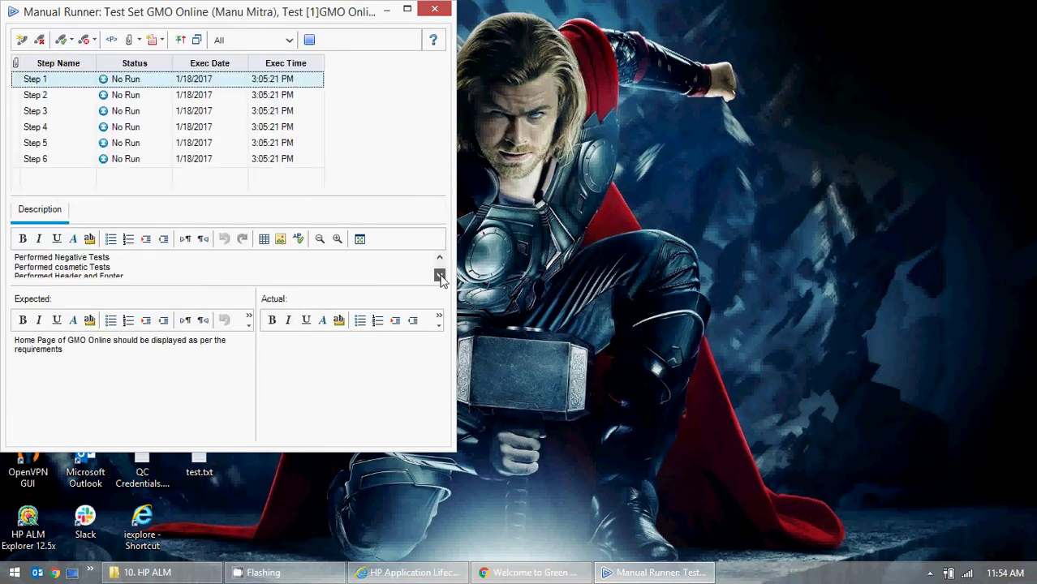
click(439, 276)
- Copy Step 1's expected result into actual, change 'should be' to 'is', and mark it Passed
click(65, 348)
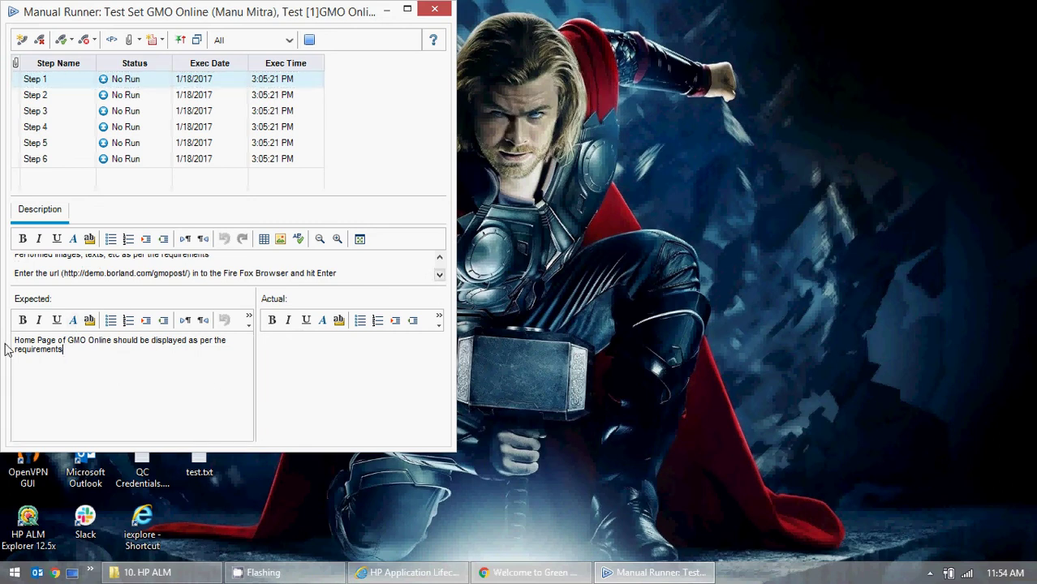
key(ctrl+a)
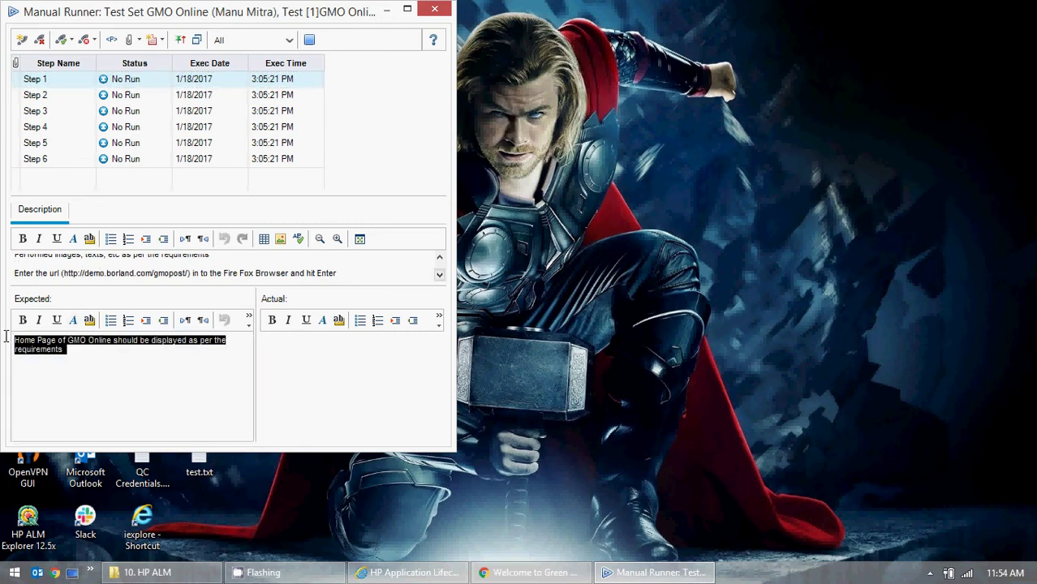
key(ctrl+c)
click(325, 390)
key(ctrl+v)
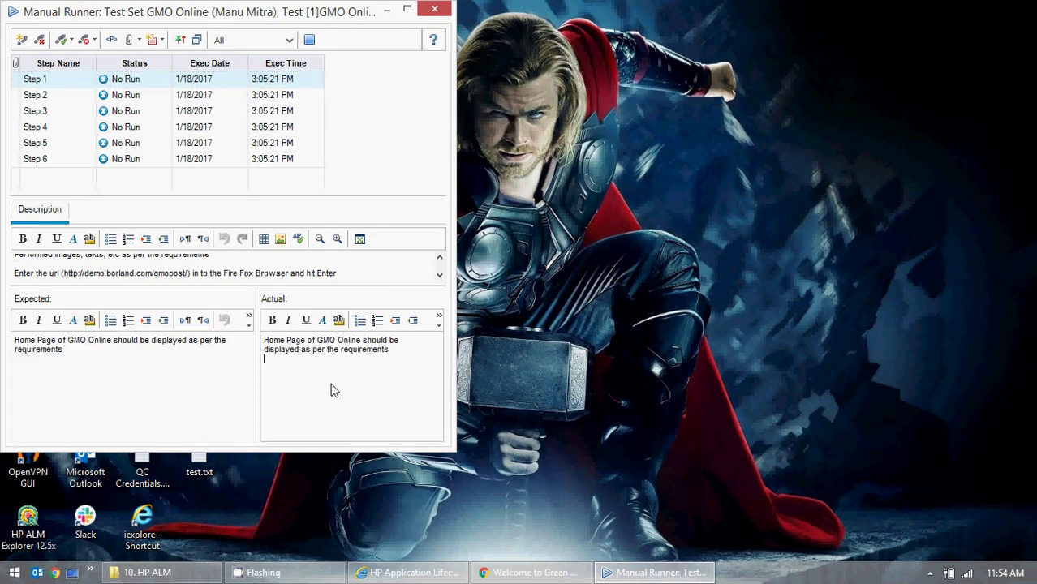
double_click(364, 341)
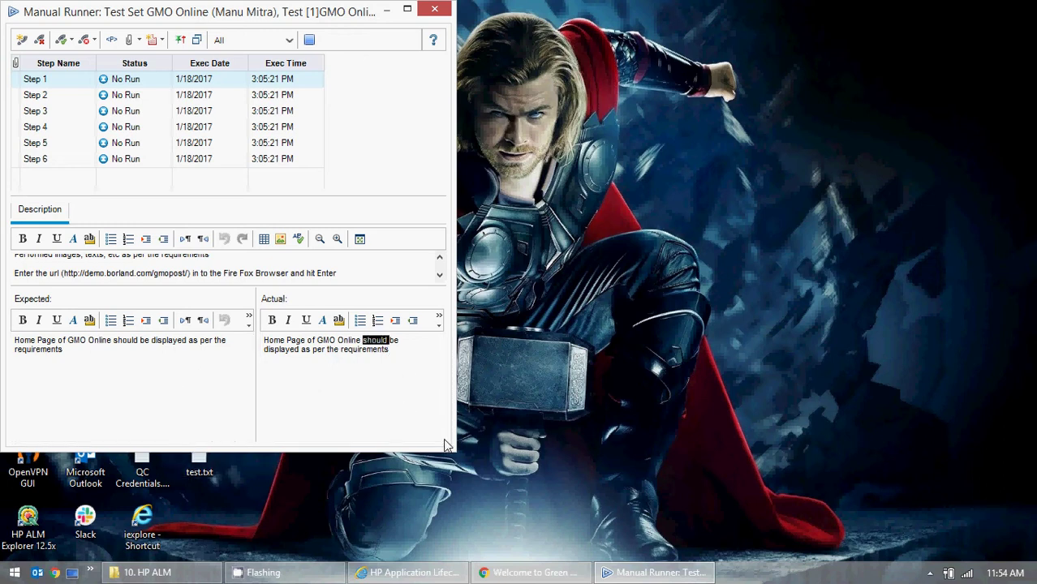
key(Delete)
key(Delete)
key(Delete)
key(Delete)
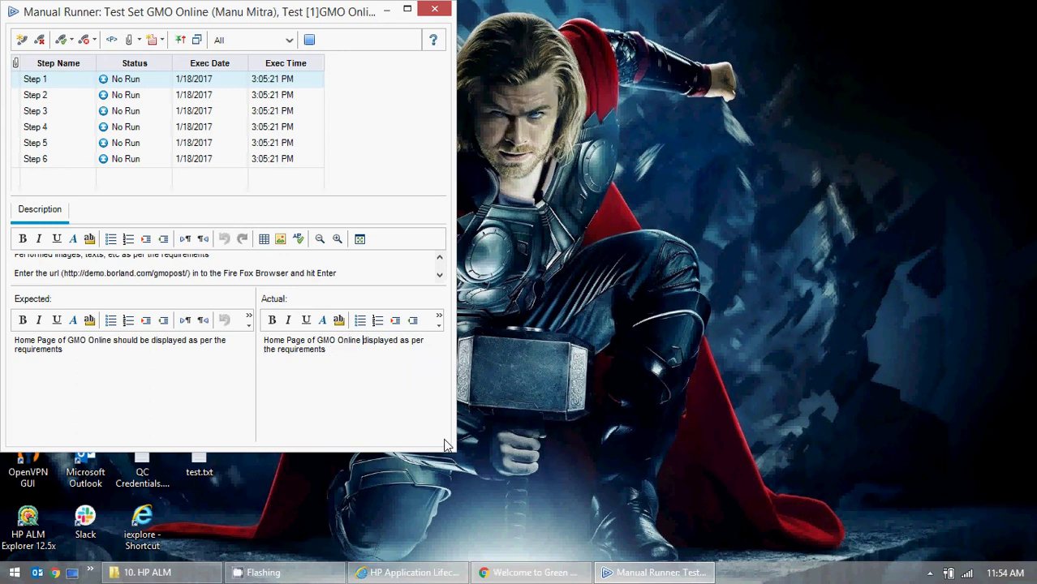
text(is)
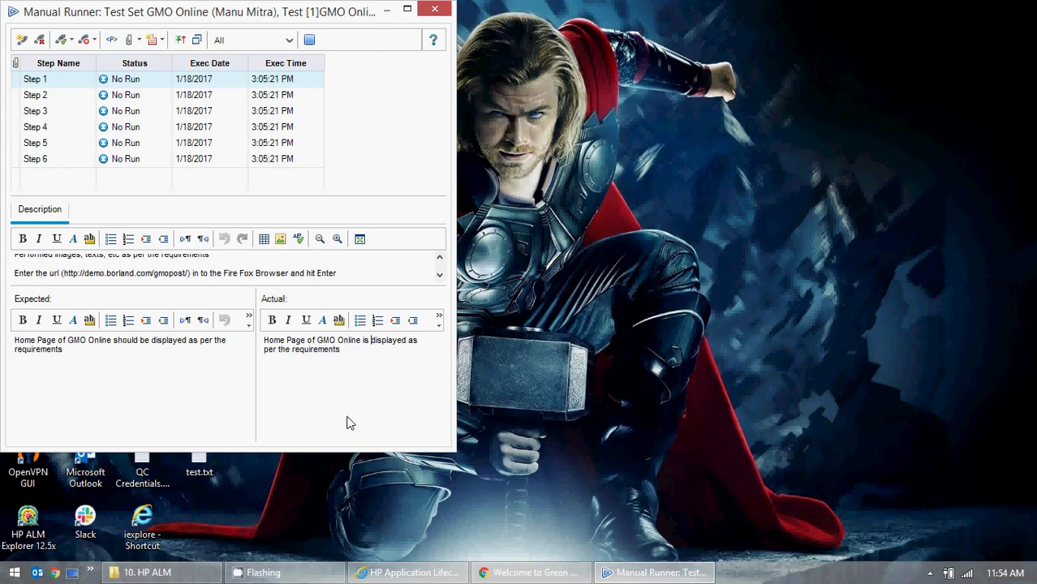
click(65, 43)
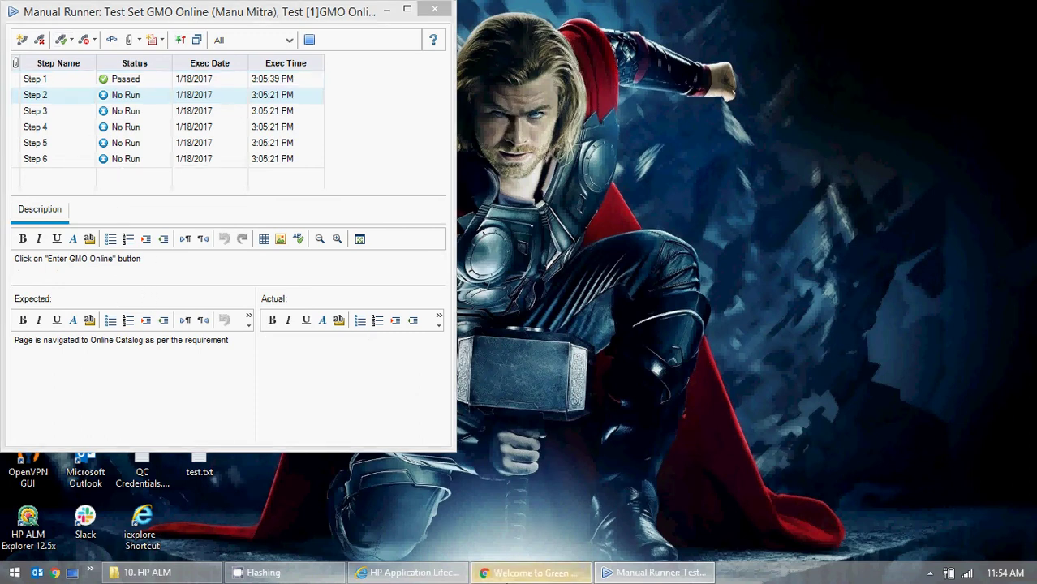
- Enter the GMO OnLine catalog in the browser and close the unrelated search tab
click(528, 572)
click(477, 333)
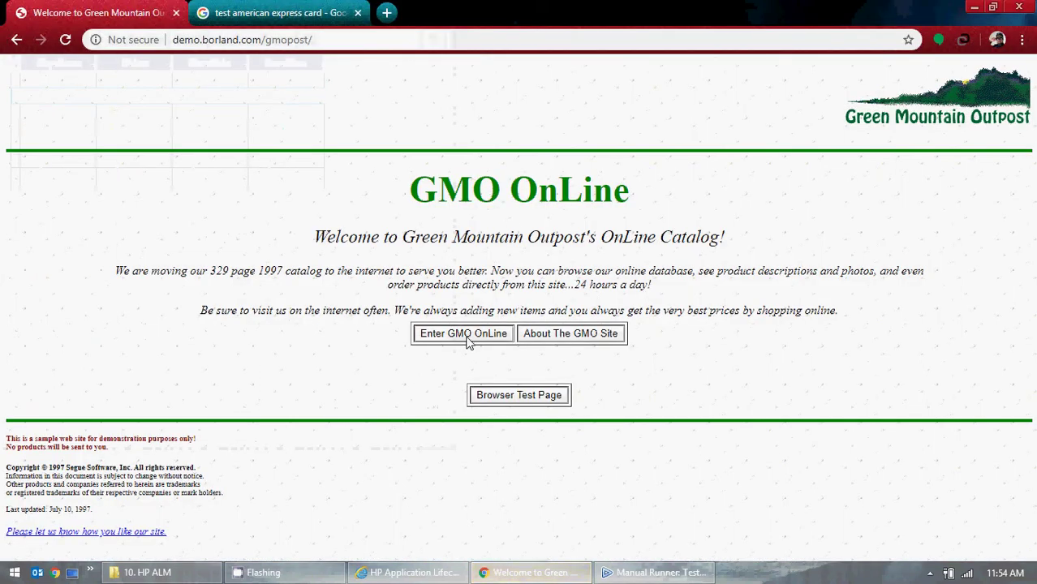
click(358, 12)
click(972, 7)
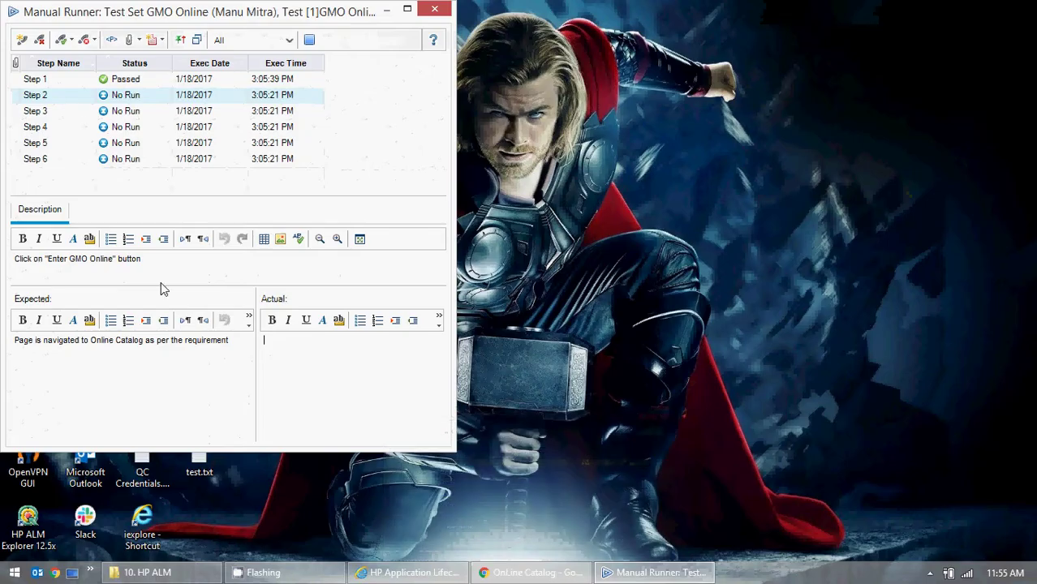
- Copy expected results into actual for Steps 2 and 3 and mark both Passed
drag(235, 340, 5, 341)
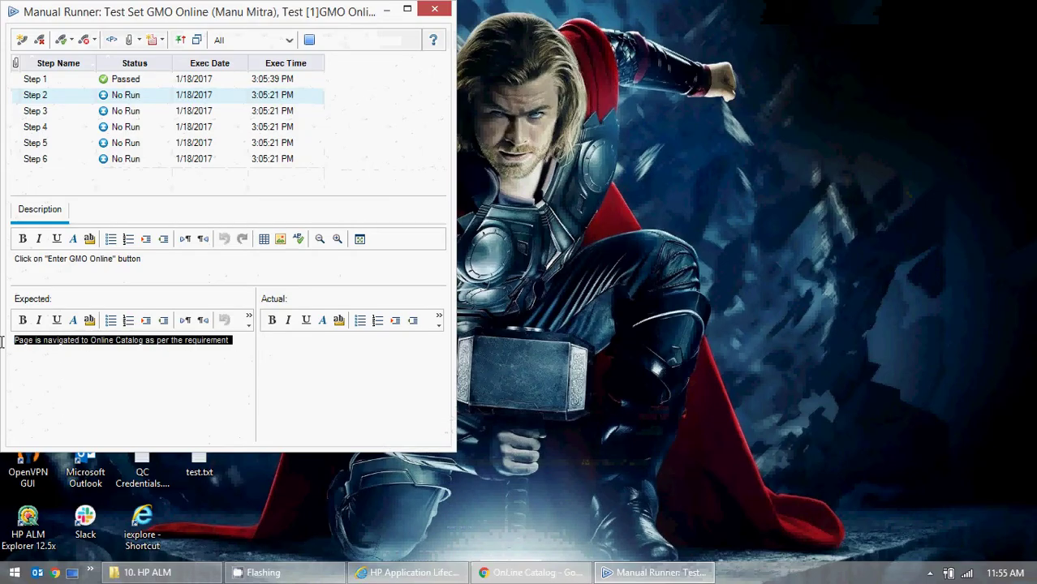
click(336, 382)
key(ctrl+v)
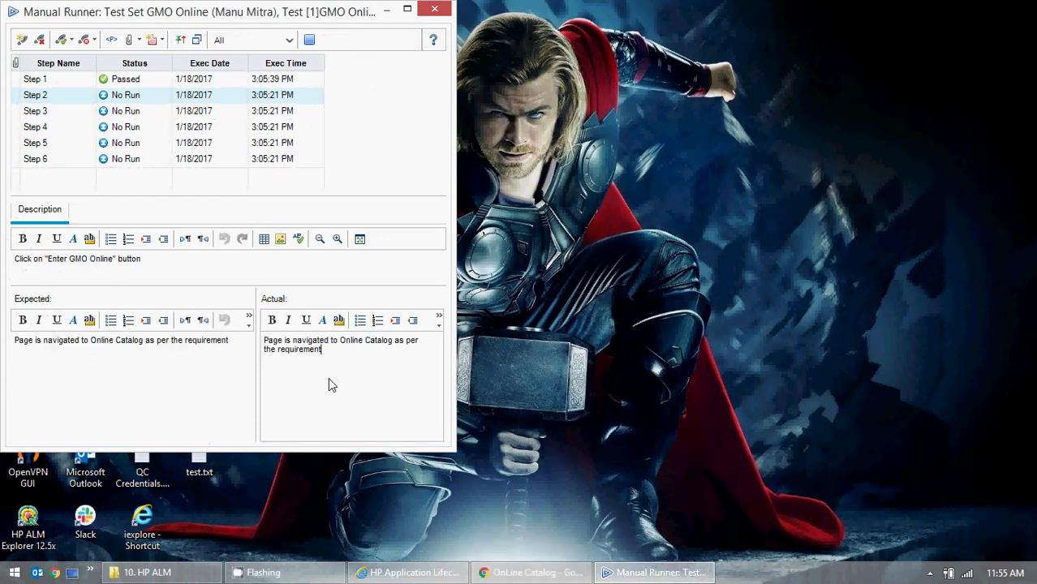
click(63, 45)
click(82, 356)
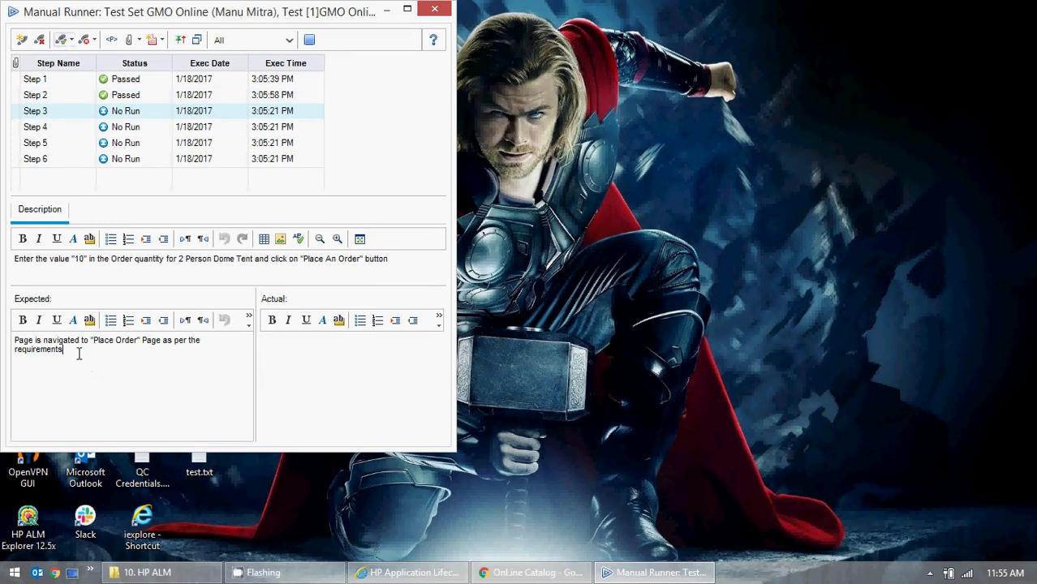
drag(76, 349, 4, 342)
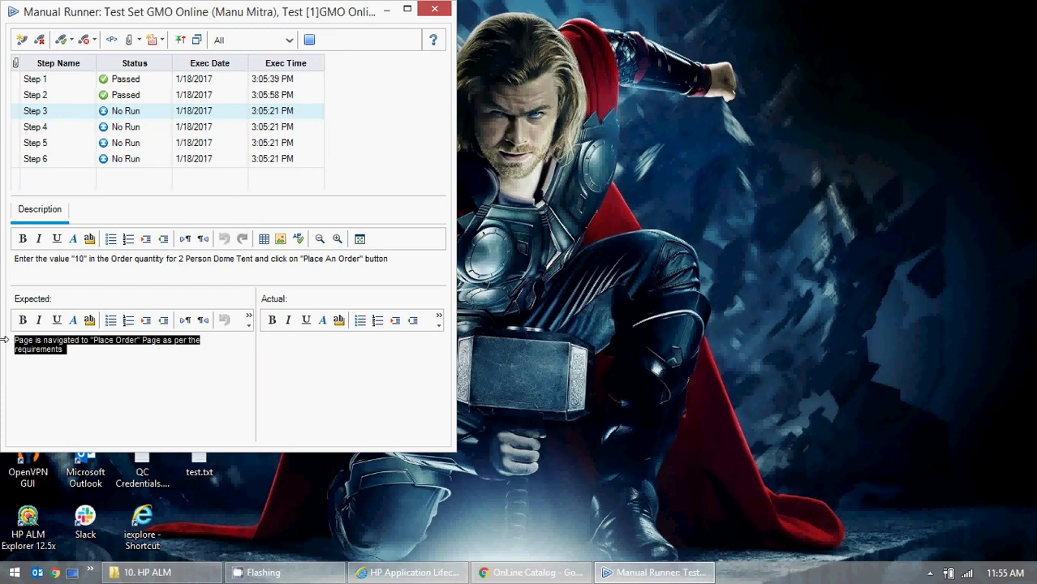
click(333, 386)
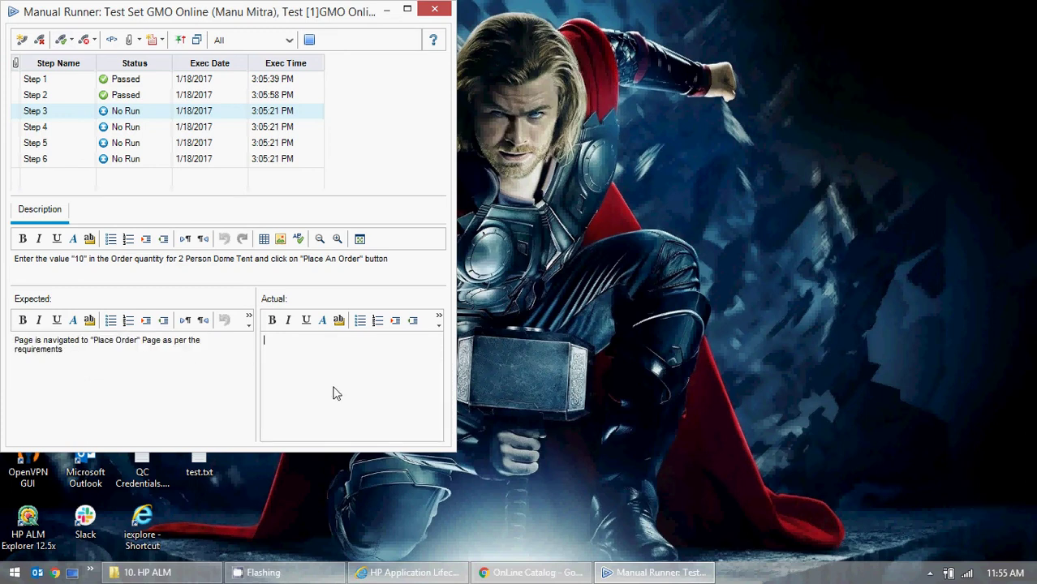
key(ctrl+v)
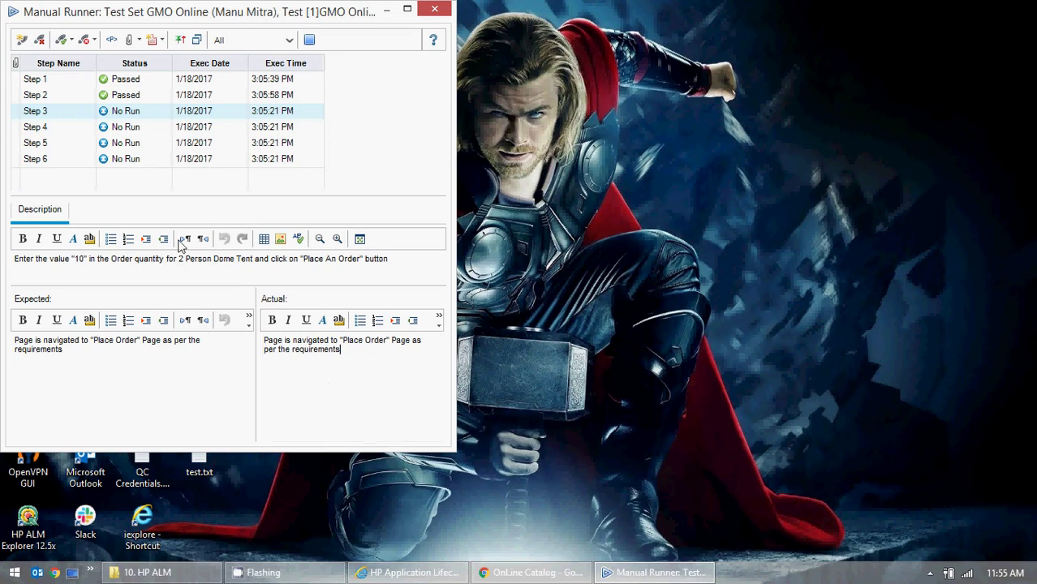
click(61, 39)
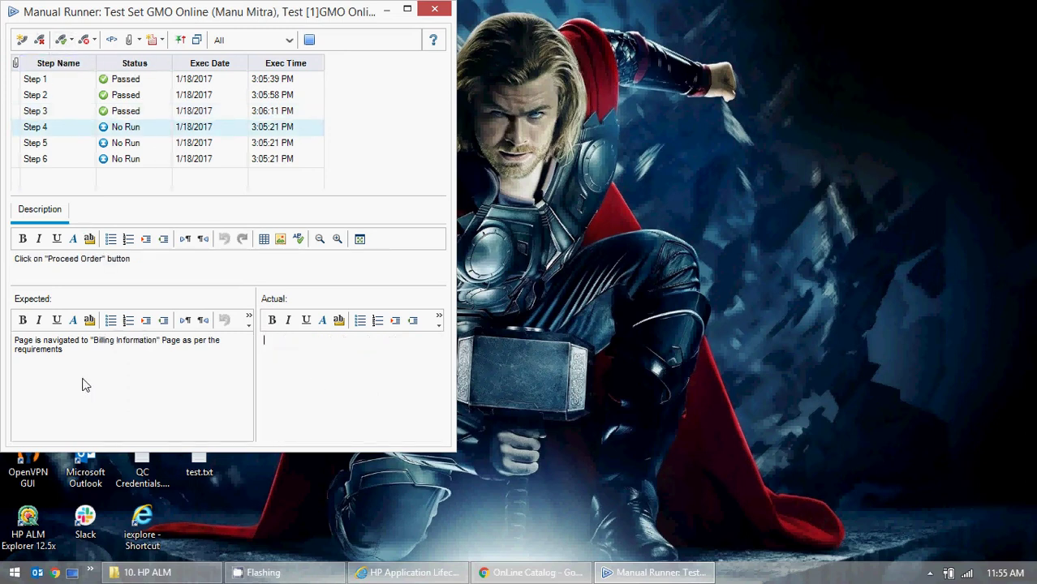
- Reopen Step 3 and start typing a Shipping Fee note in its actual result
click(152, 110)
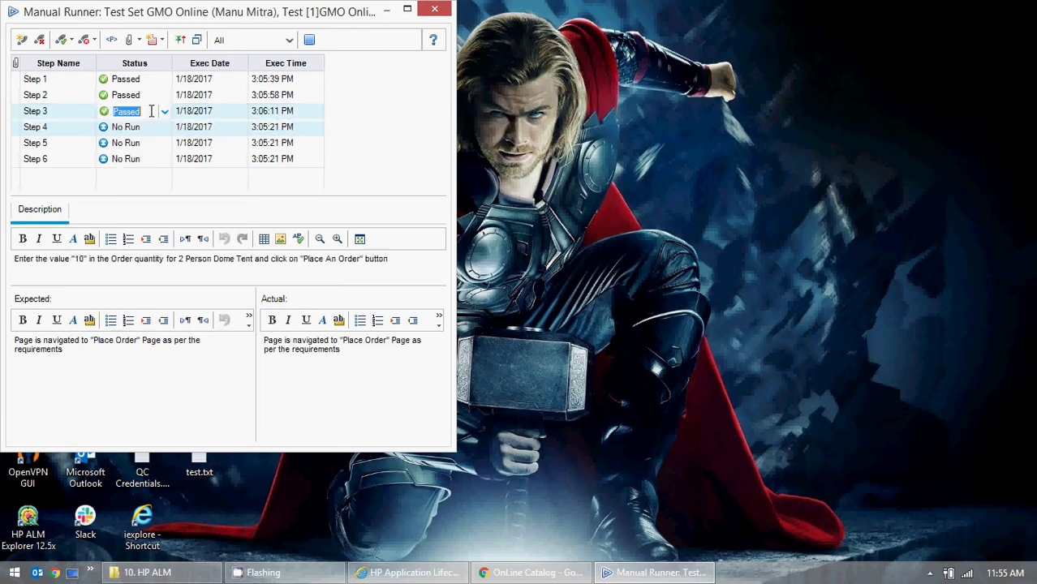
click(355, 351)
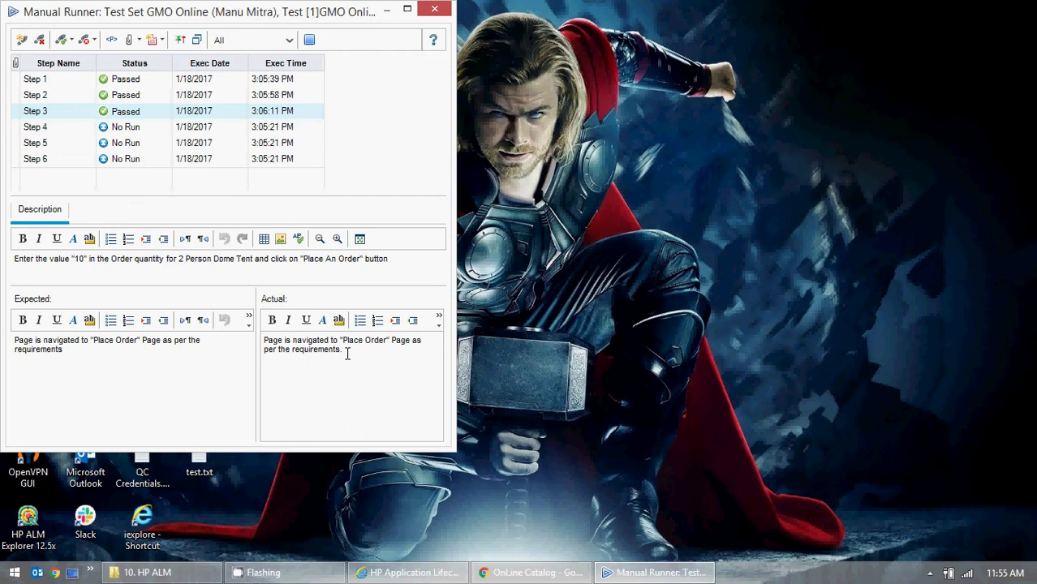
text(Billing and)
key(BackSpace)
key(BackSpace)
key(BackSpace)
key(BackSpace)
key(BackSpace)
key(BackSpace)
key(BackSpace)
key(BackSpace)
key(BackSpace)
text(Shipping an)
key(BackSpace)
key(BackSpace)
key(BackSpace)
- Set the 3 Person Dome Tent, External Frame Backpack and Glacier Sun Glasses quantities to 1000000
click(491, 572)
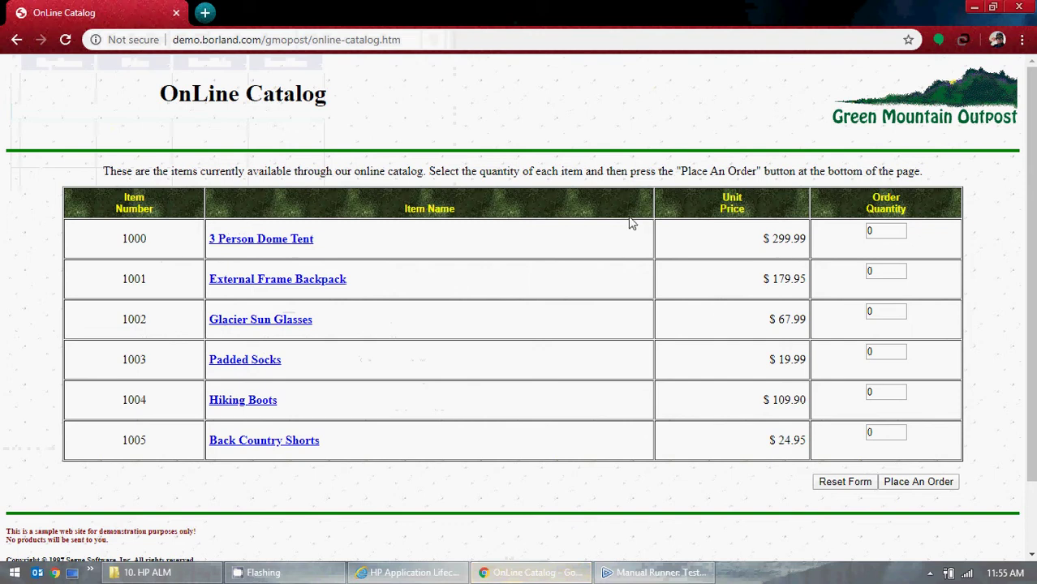
click(882, 230)
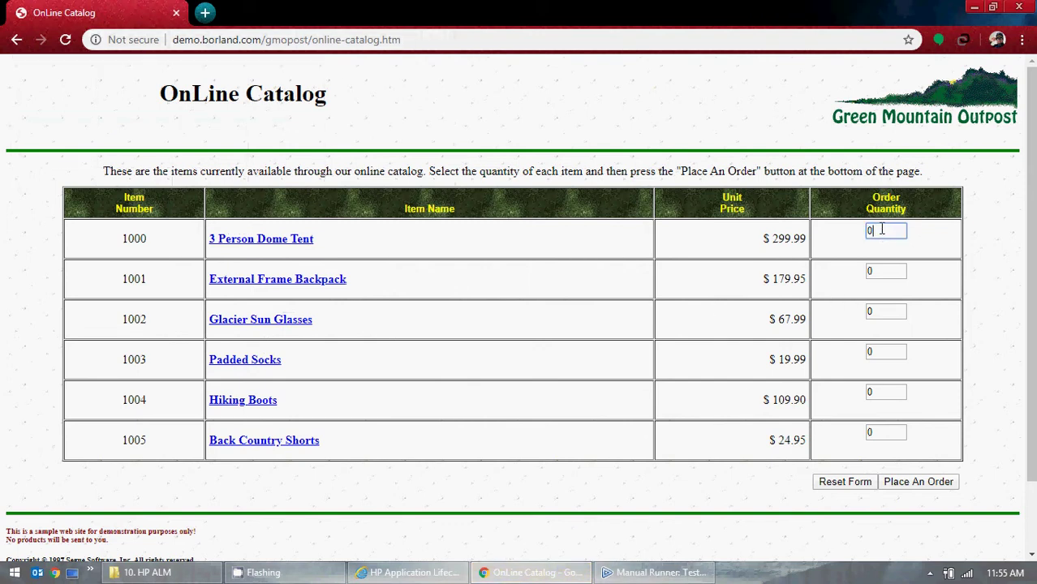
key(BackSpace)
text(1)
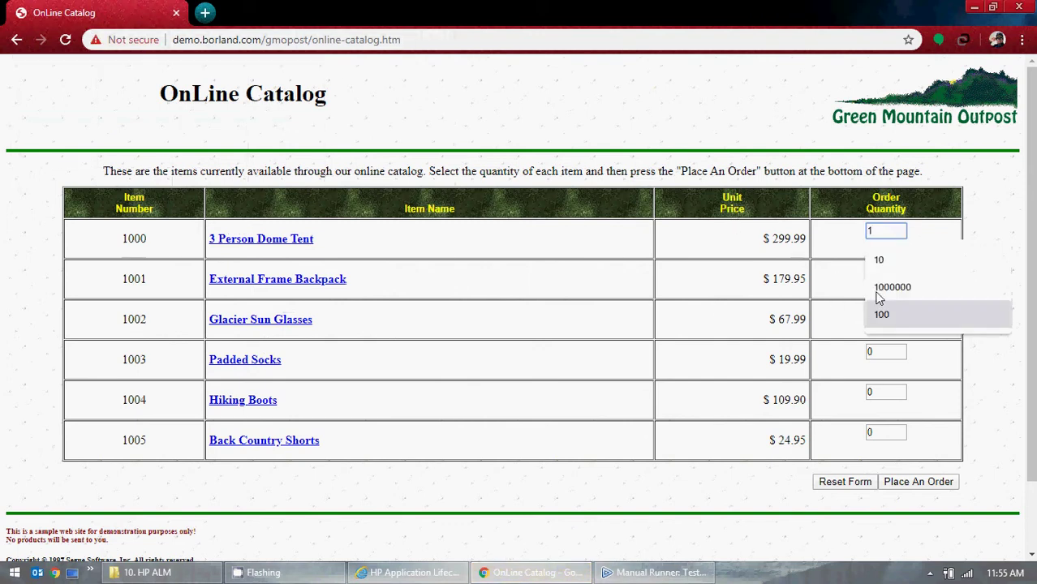
click(876, 294)
click(891, 271)
key(BackSpace)
text(1000000)
click(892, 298)
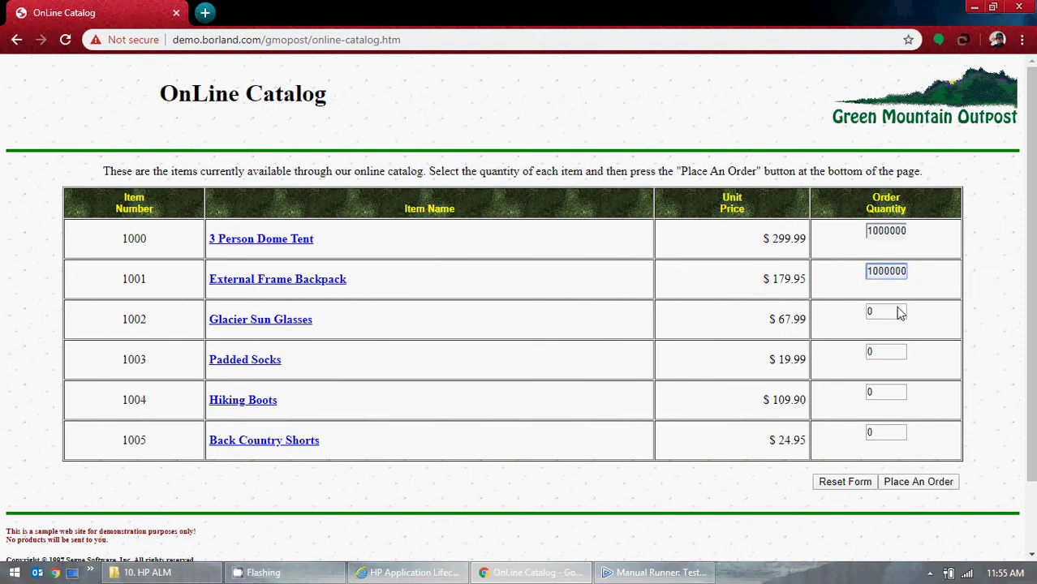
click(900, 313)
text(1)
click(896, 340)
- Set the Padded Socks, Hiking Boots and Back Country Shorts quantities to 1000000
click(886, 352)
text(1)
click(893, 379)
click(889, 393)
text(1)
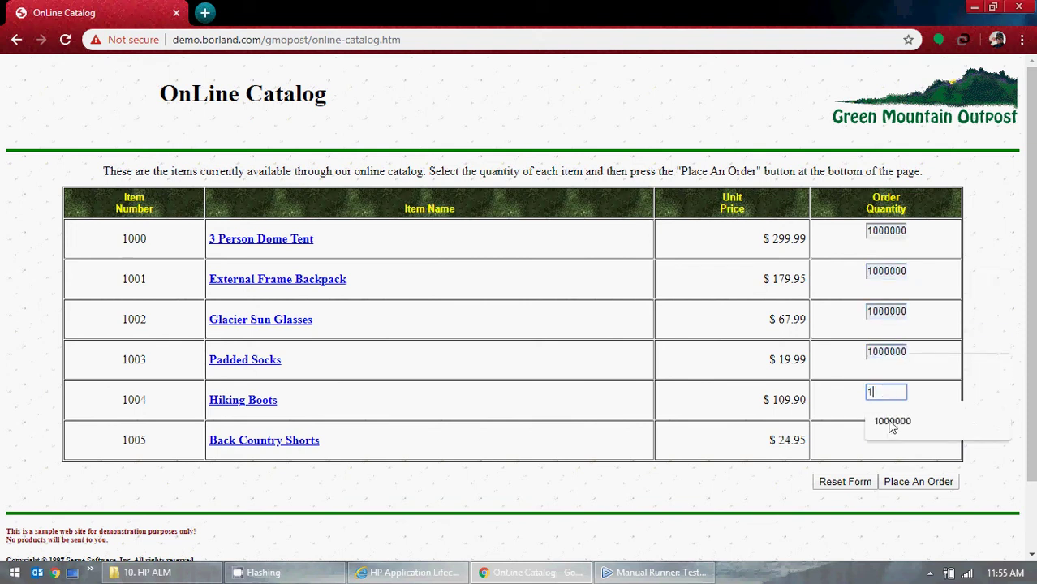
click(893, 422)
click(880, 433)
key(BackSpace)
text(1000000)
click(891, 460)
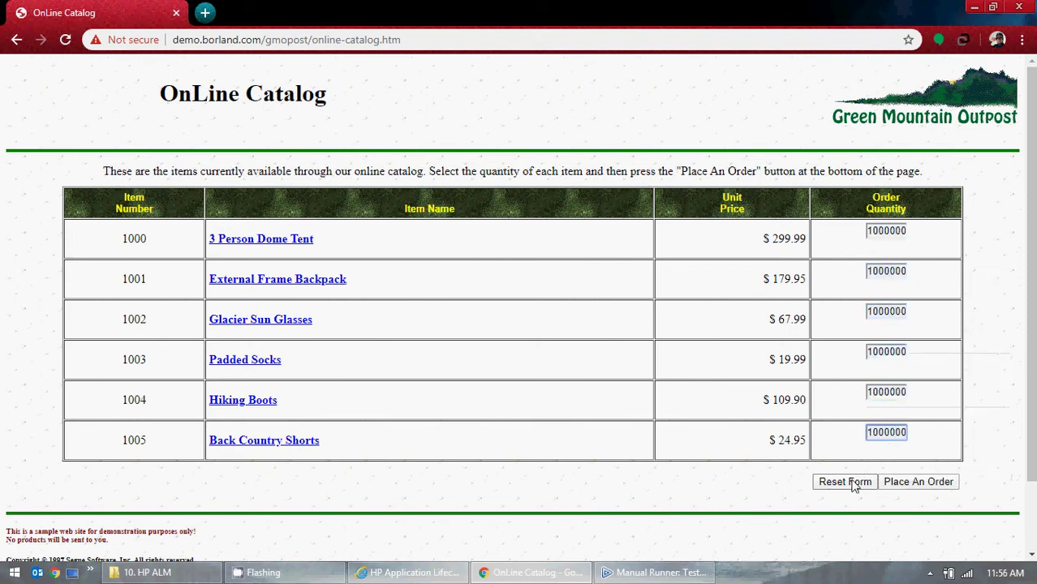
- Place the order and review the totals: 5.00 shipping and grand total $737908505.00
click(910, 484)
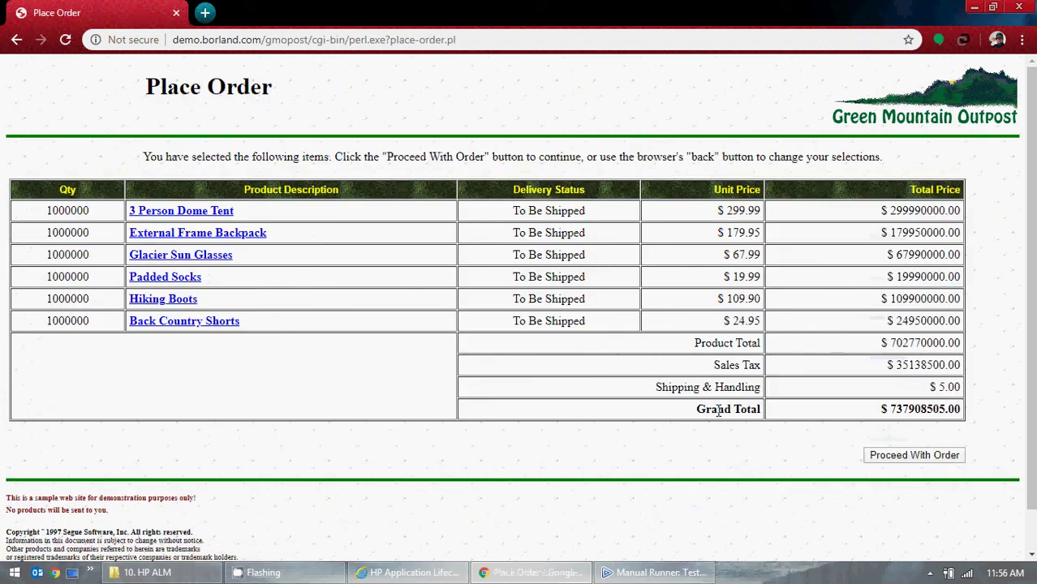
drag(656, 387, 761, 388)
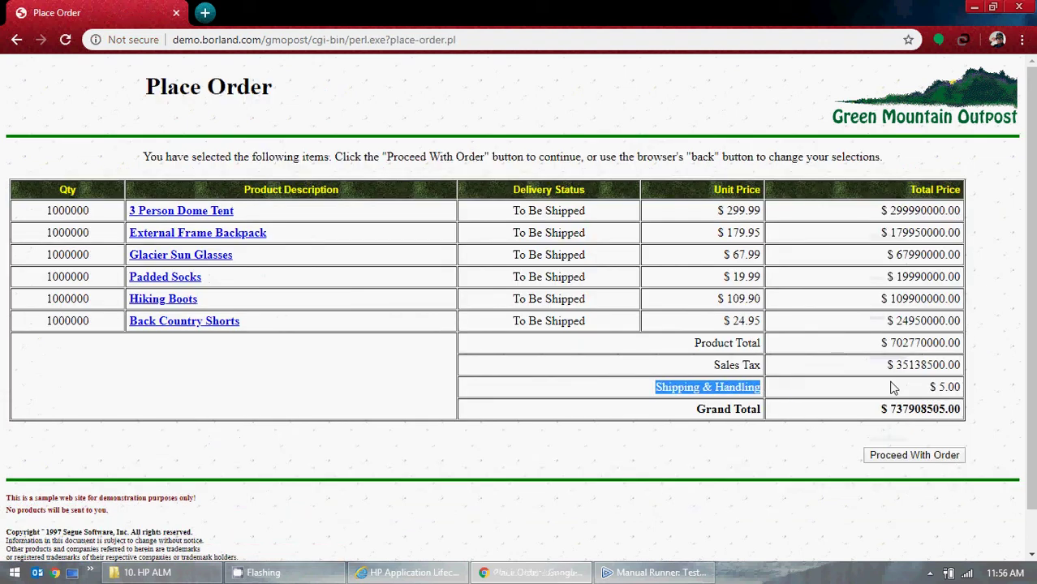
drag(938, 387, 961, 387)
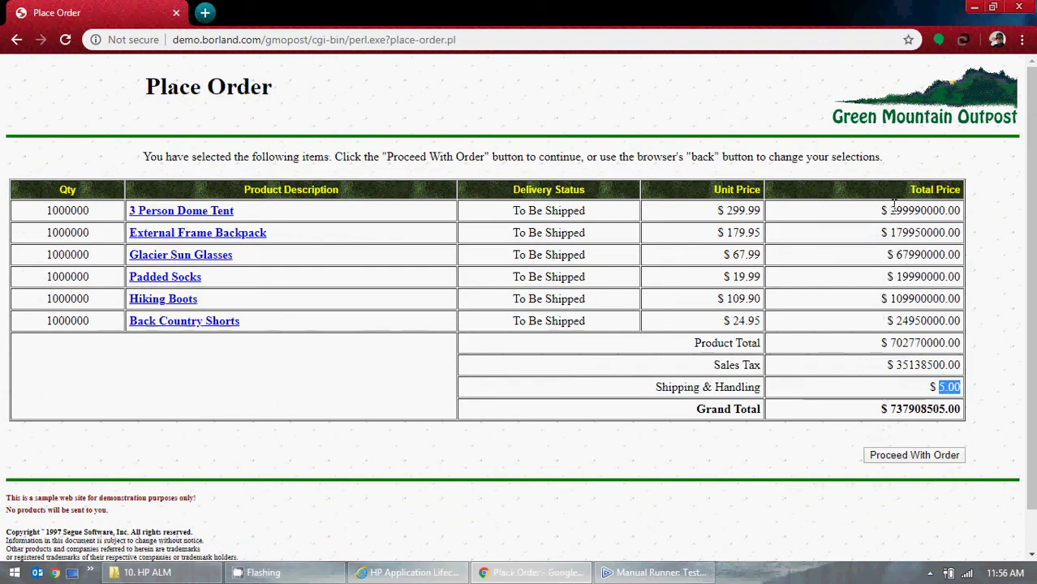
drag(893, 208, 940, 367)
click(903, 215)
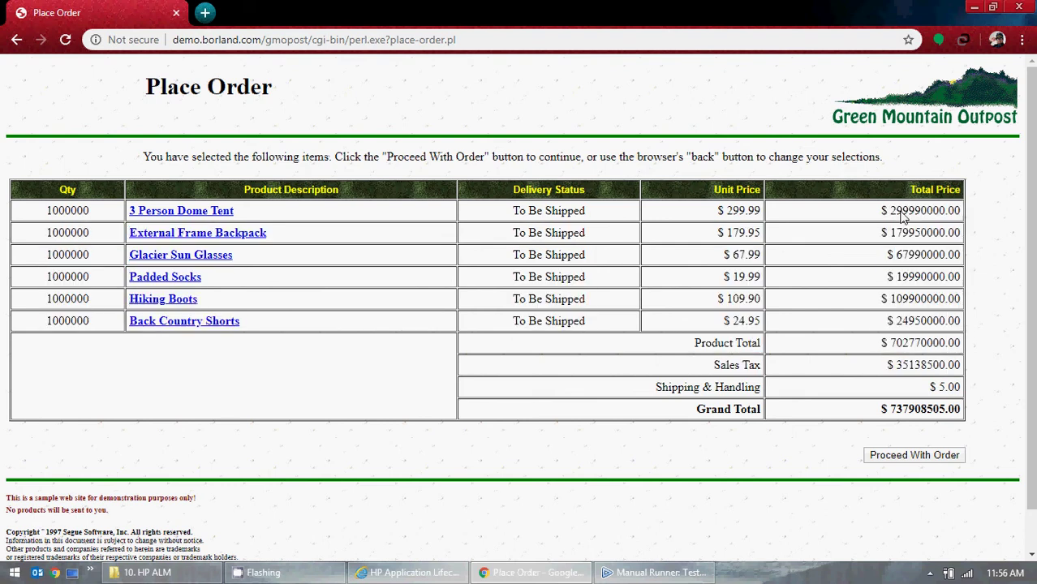
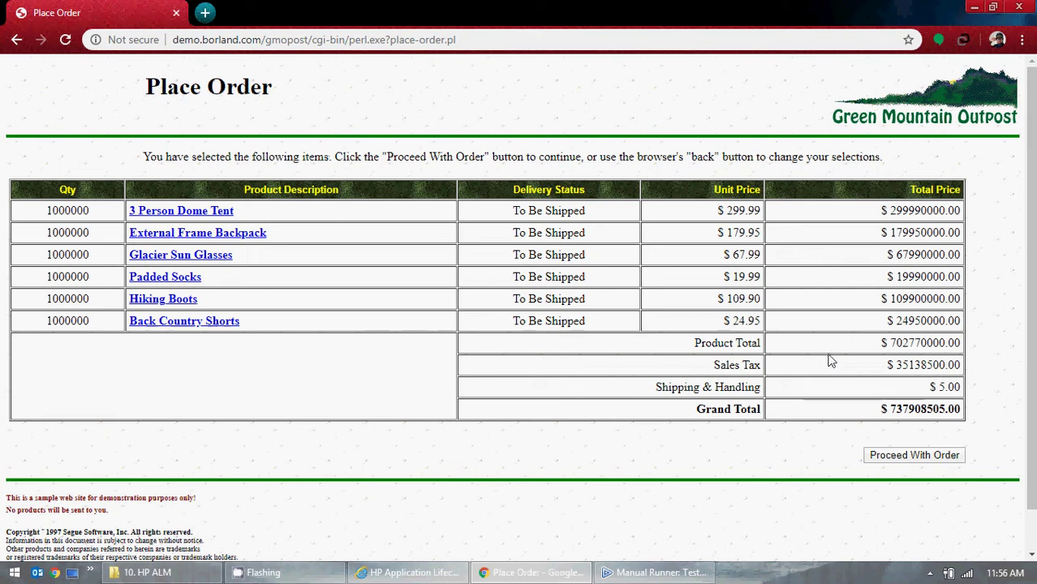
- Highlight the Shipping & Handling label, the ordered quantities and the 5.00 shipping charge
drag(653, 389, 769, 392)
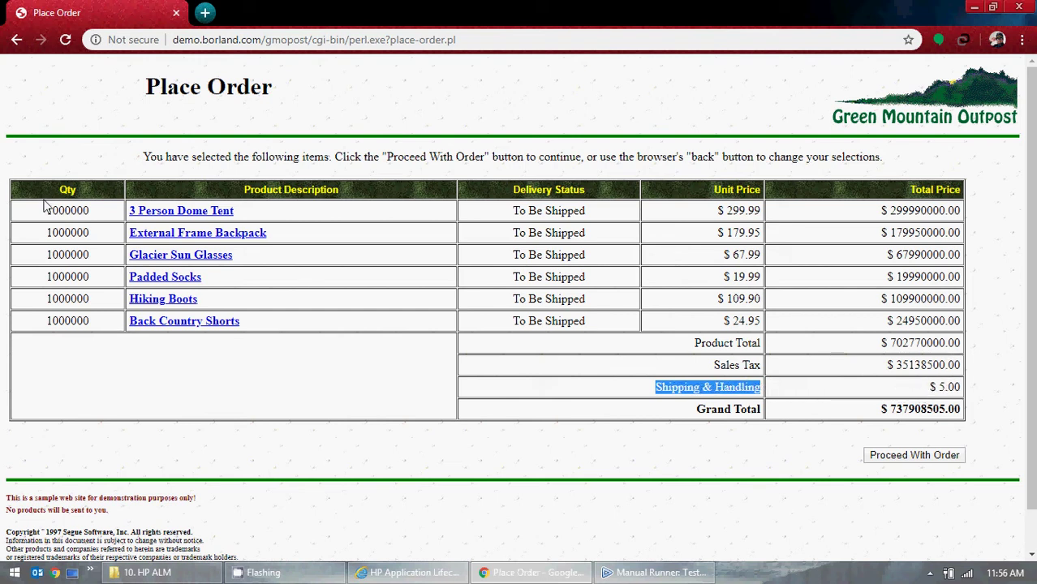
drag(45, 205, 82, 303)
click(171, 402)
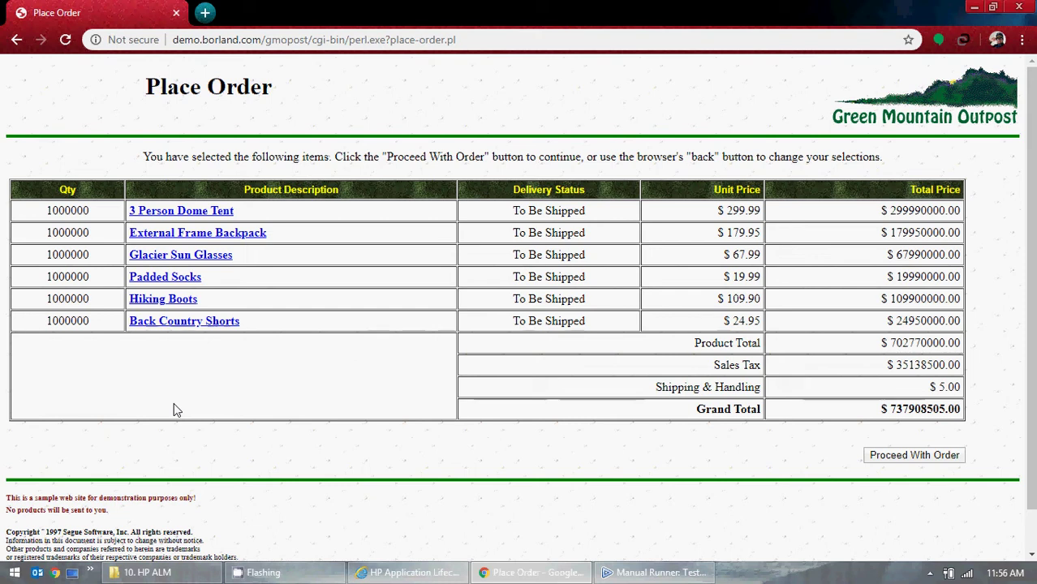
double_click(941, 387)
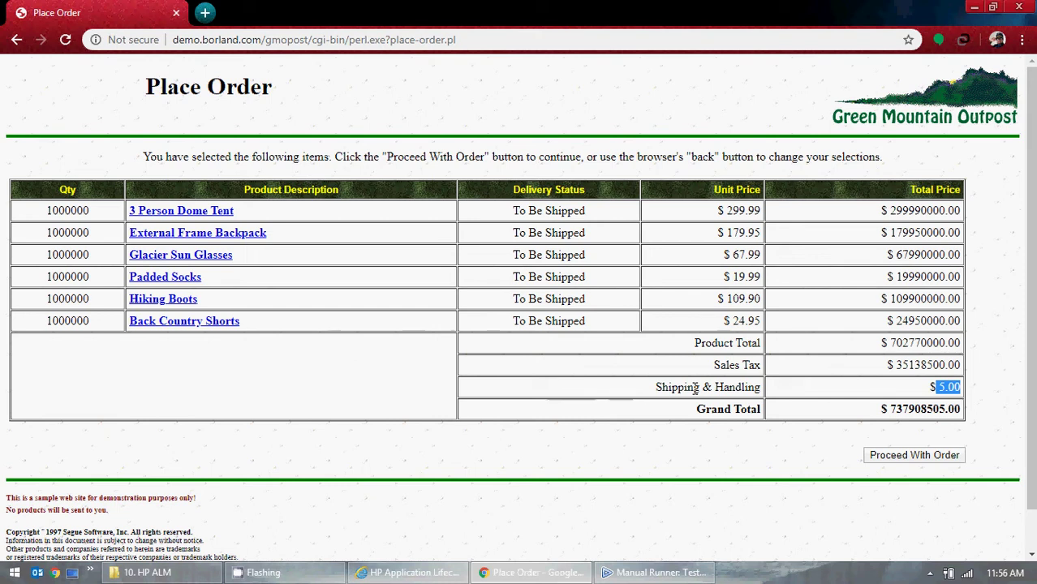
click(751, 388)
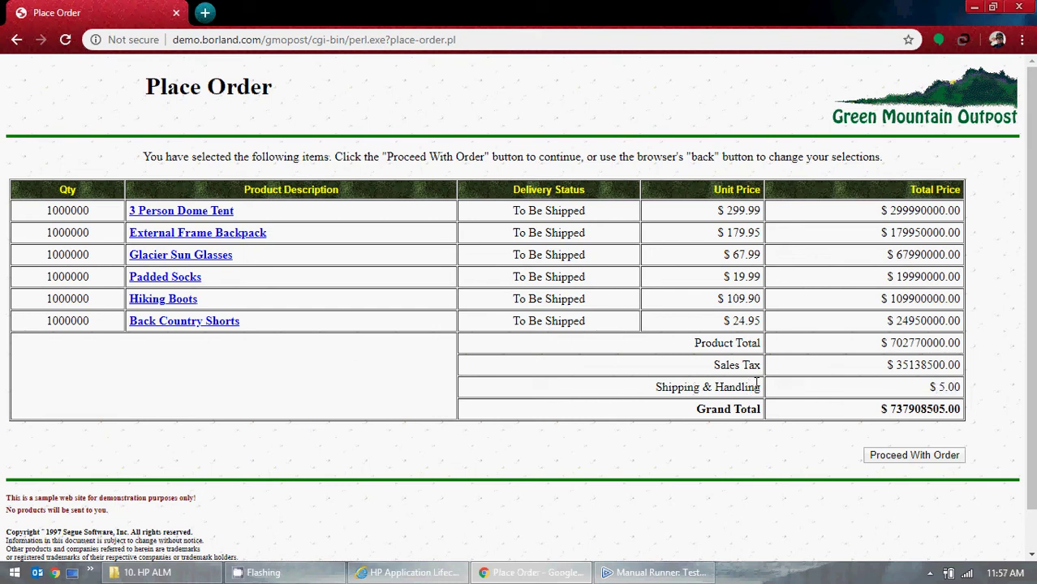
- Highlight the Sales Tax label and amount, then minimize the browser
drag(706, 365, 764, 367)
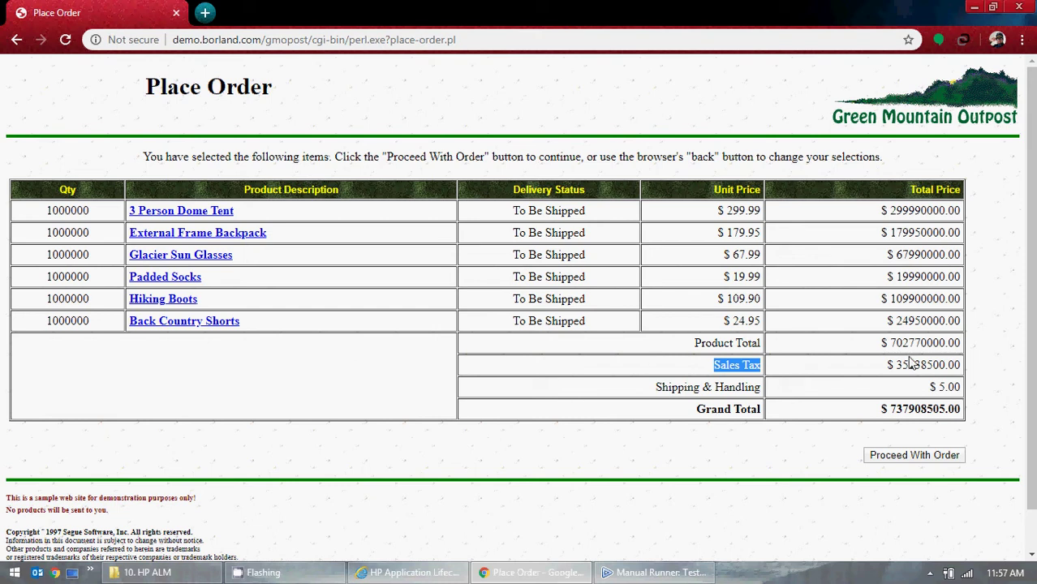
drag(896, 364, 945, 364)
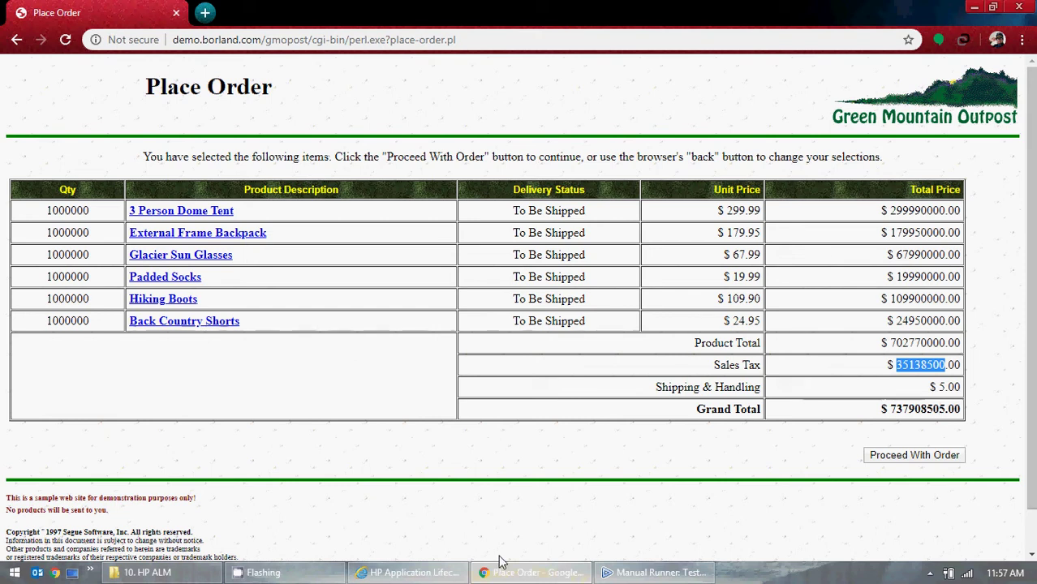
click(473, 497)
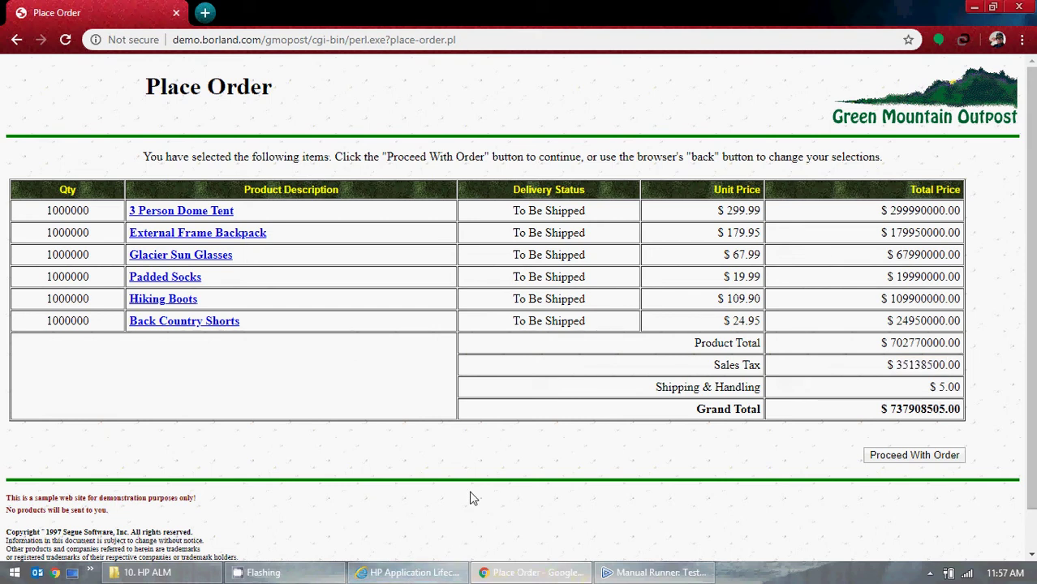
click(973, 8)
- Reword Step 3's actual result to 'Shipping and Handling Fee is showing as $5.' and fail it
click(341, 409)
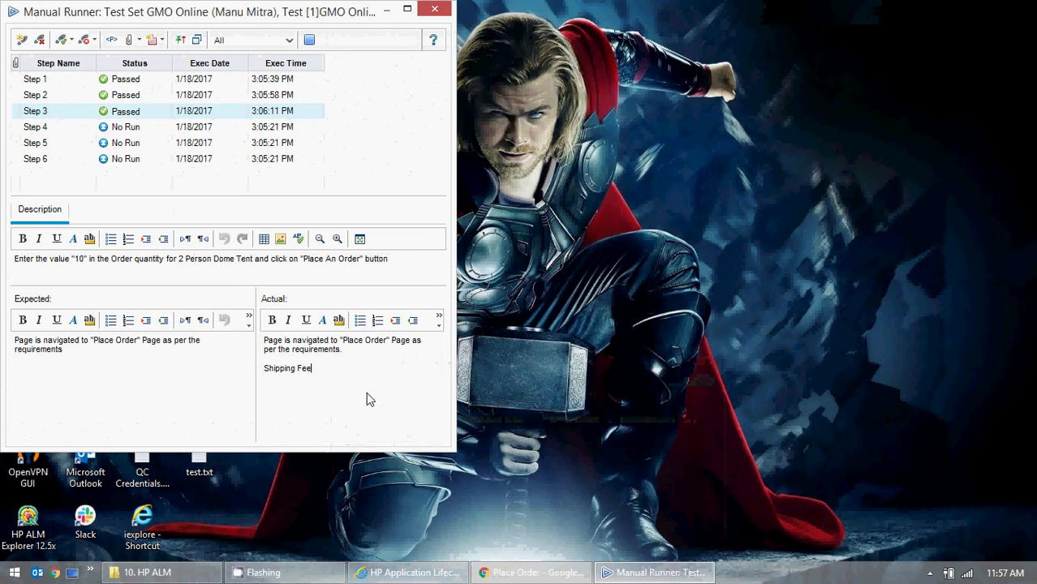
key(BackSpace)
key(BackSpace)
key(BackSpace)
text(and )
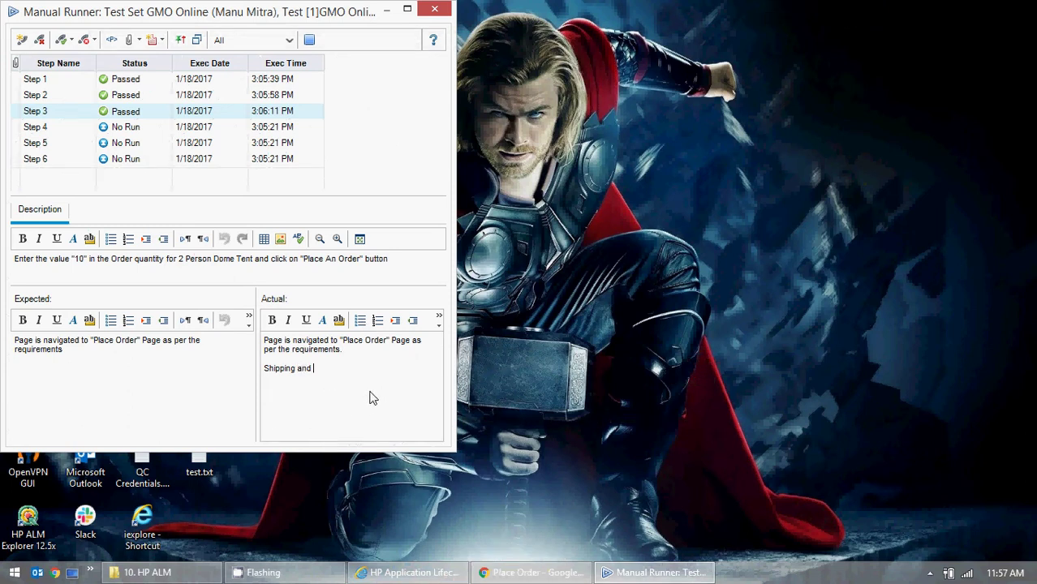
text(Handling Fee is showing as )
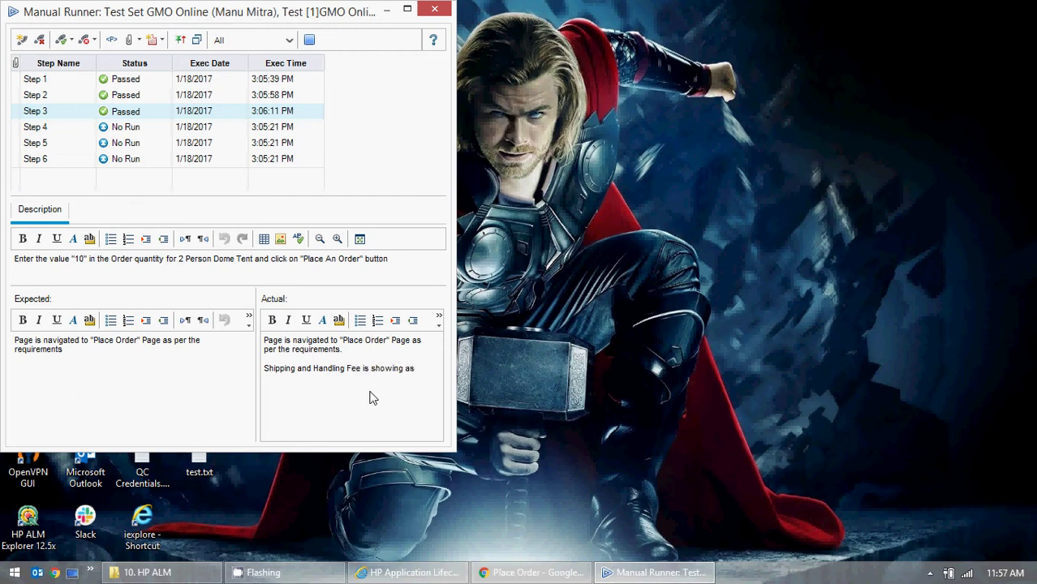
text($5.)
click(84, 41)
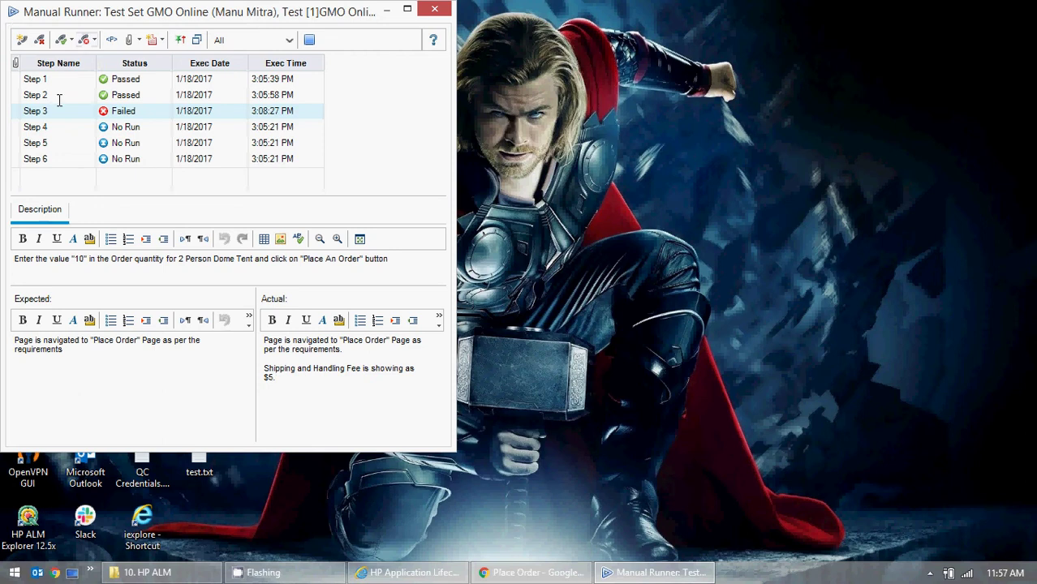
- Copy Step 4's expected result, navigation to Billing Information, into its actual result
click(139, 127)
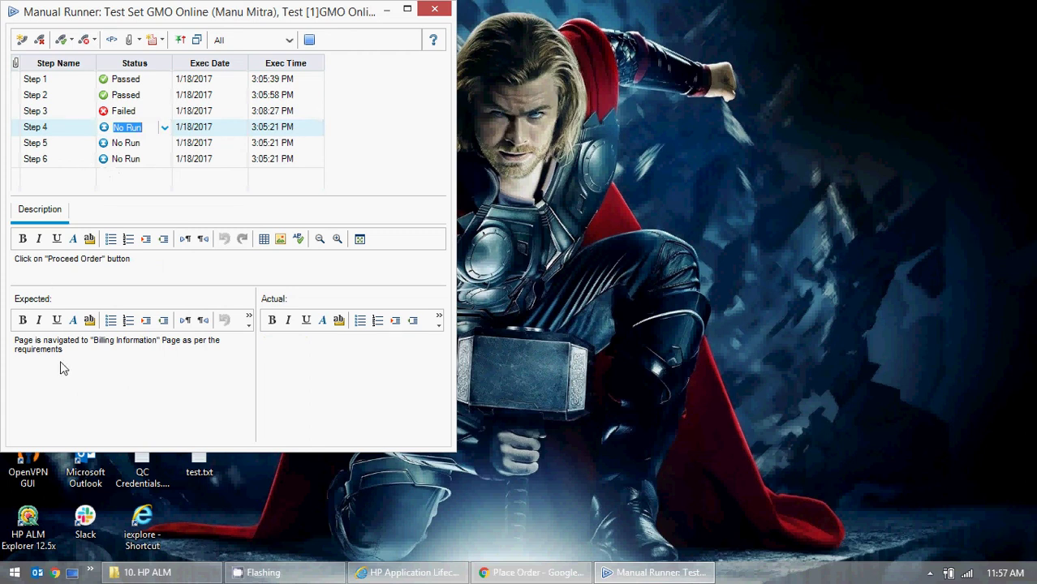
drag(65, 369, 4, 345)
key(ctrl+c)
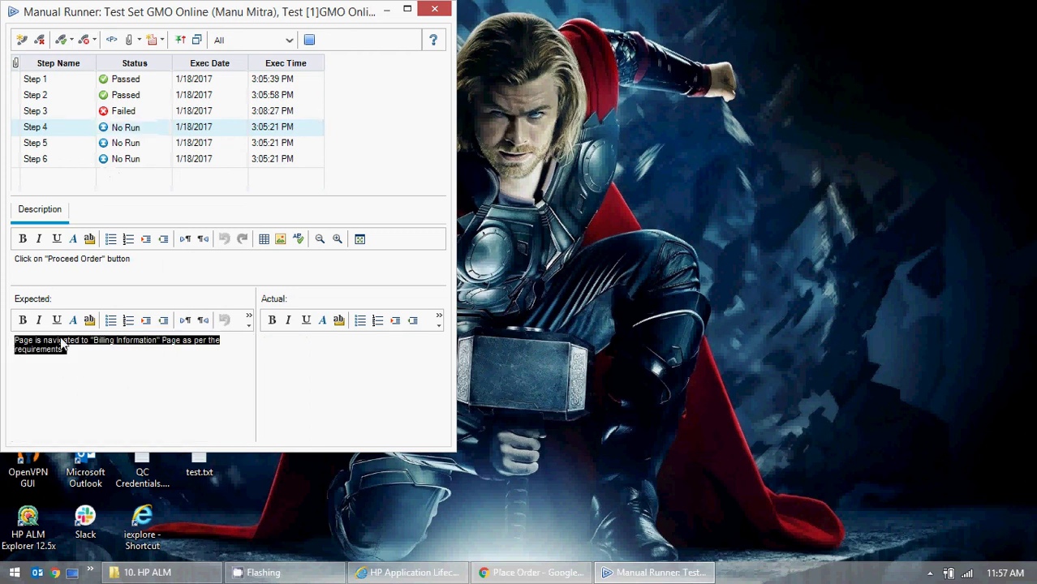
click(355, 414)
key(ctrl+v)
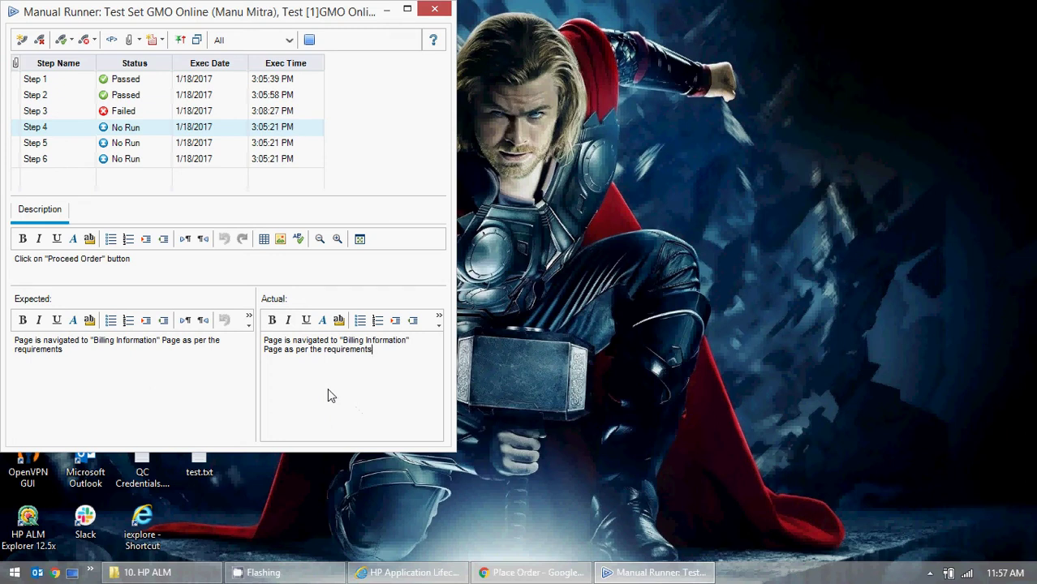
- Pass Step 4, then copy Step 5's expected result into its actual result and pass it
click(478, 576)
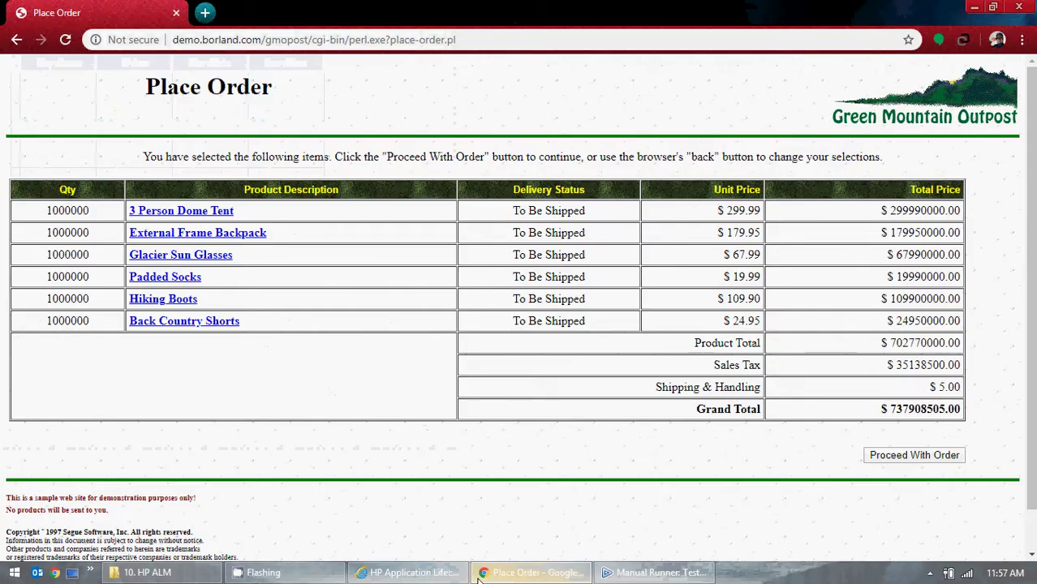
click(478, 576)
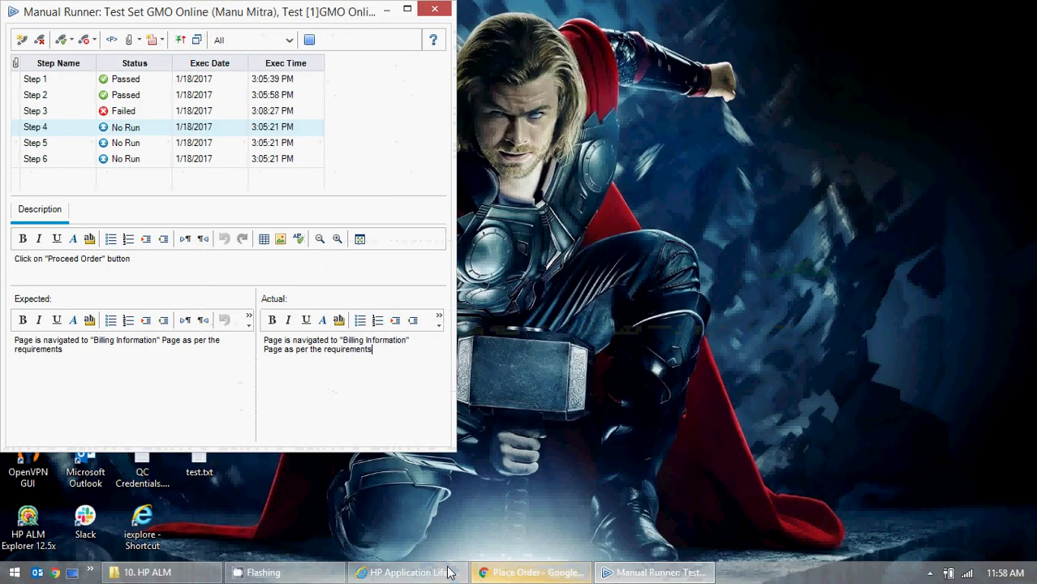
click(60, 42)
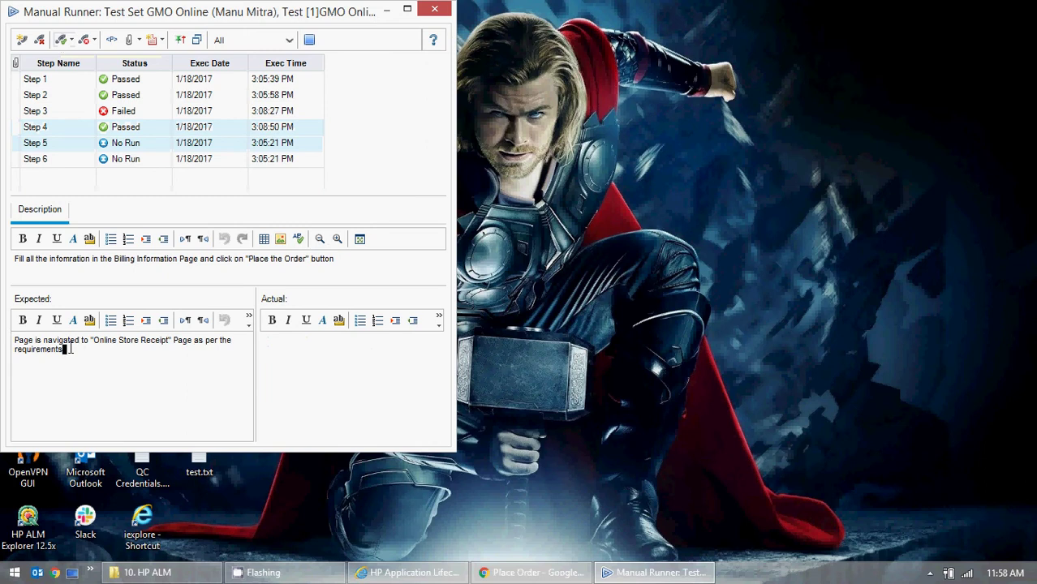
drag(65, 349, 20, 340)
key(ctrl+c)
click(331, 412)
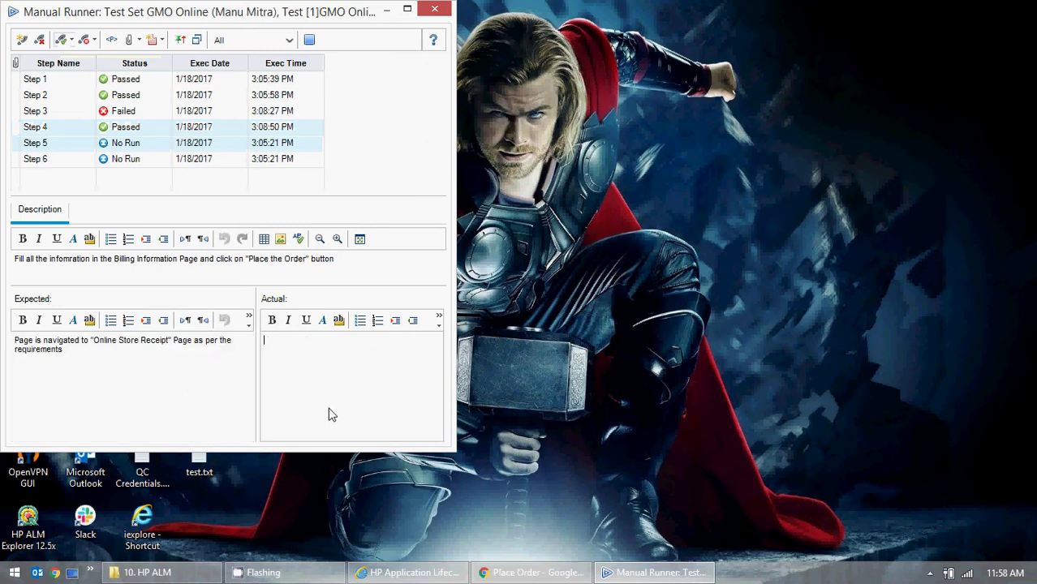
key(ctrl+v)
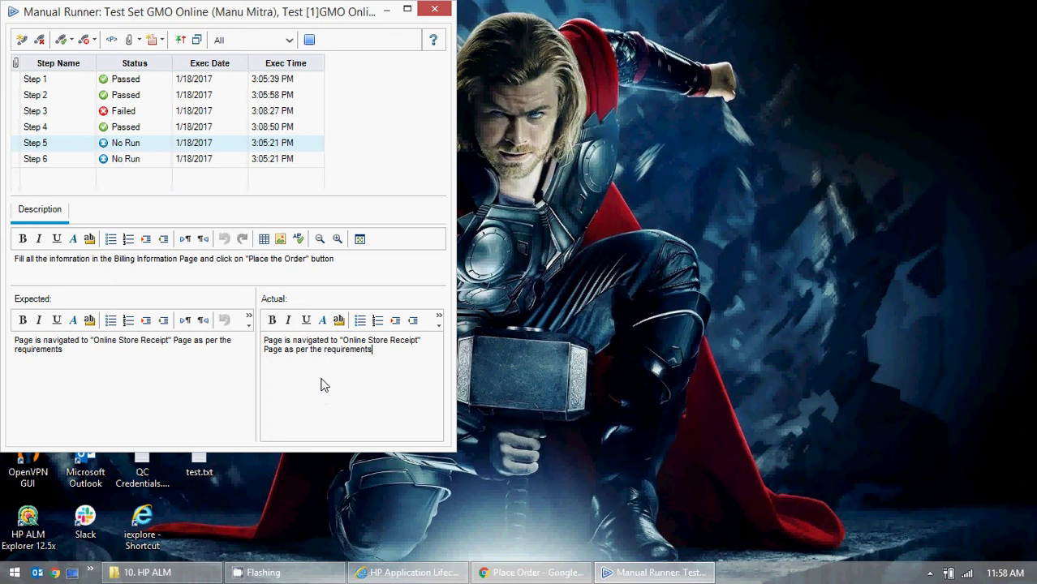
click(61, 40)
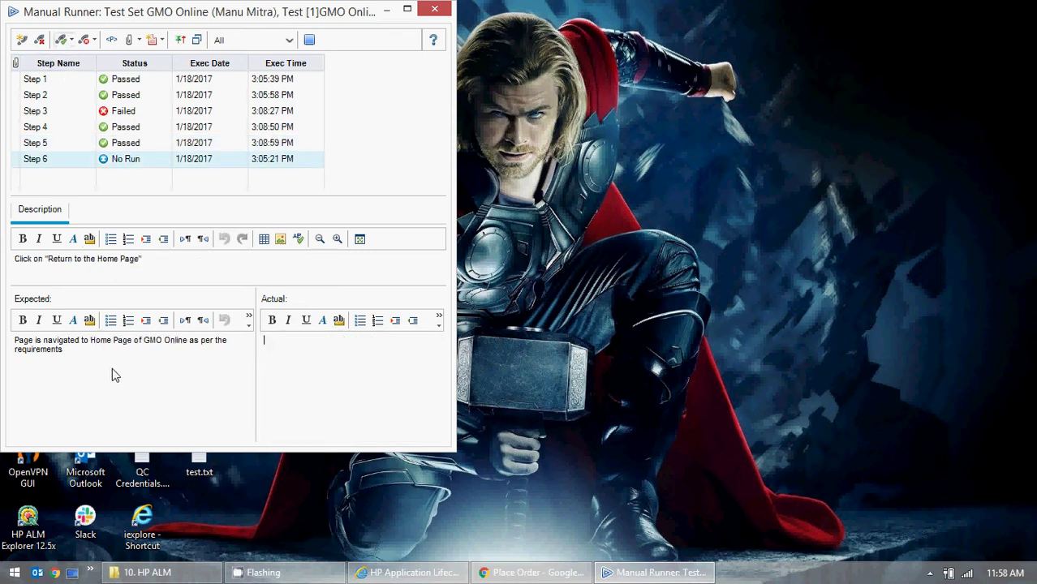
- Copy Step 6's expected result, return to GMO Online Home Page, into actual and pass it
drag(65, 350, 13, 339)
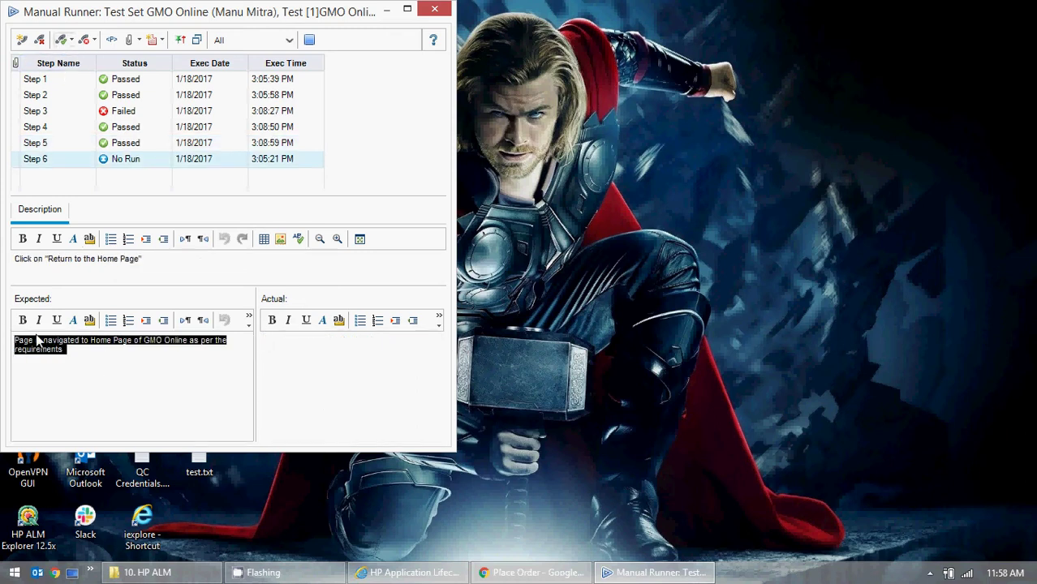
key(ctrl+c)
click(343, 382)
key(ctrl+v)
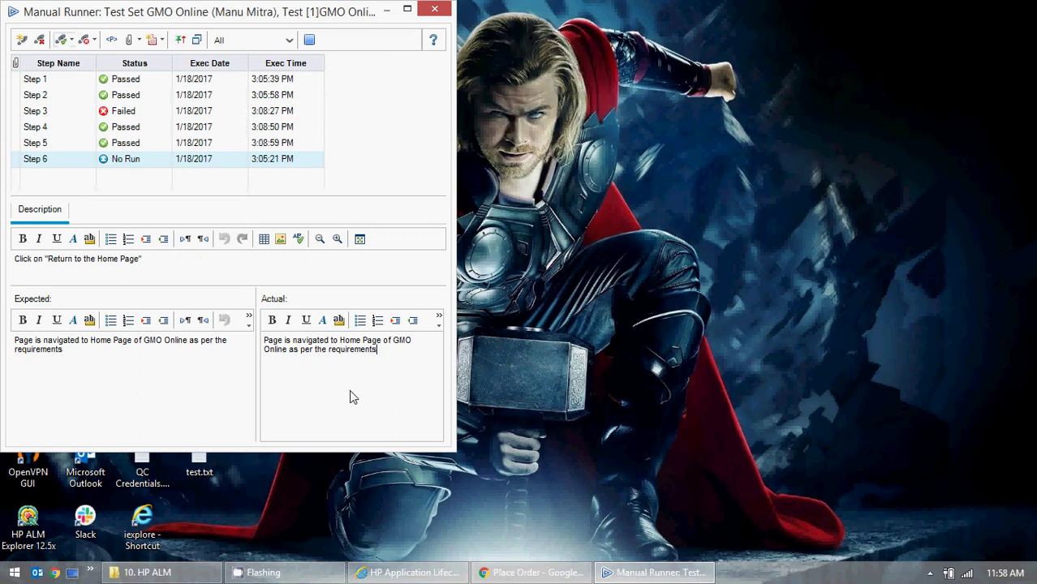
click(62, 40)
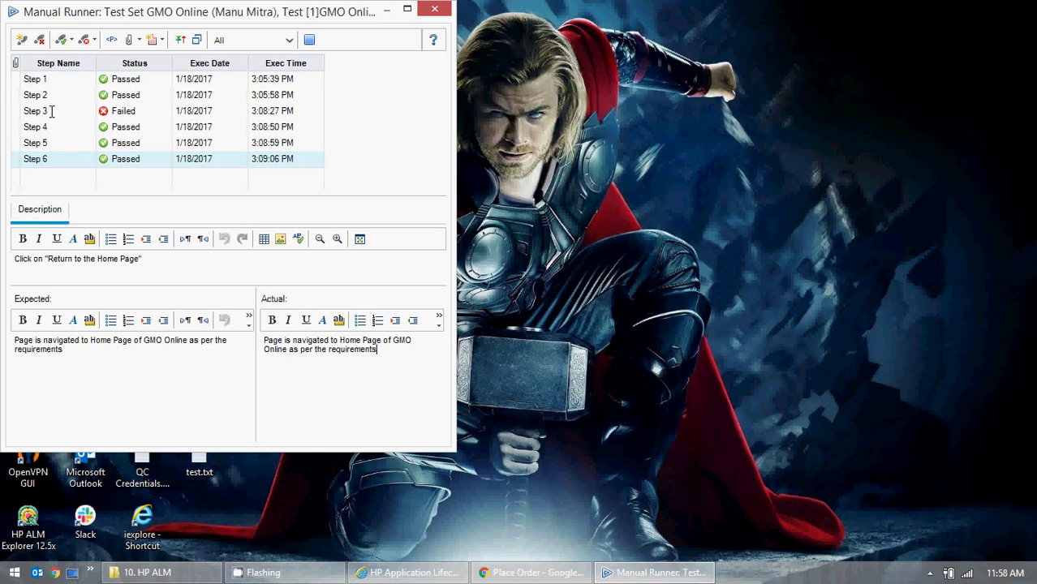
- Extend Step 3's note to end '$5 when I am trying to order in large quantities'
click(51, 111)
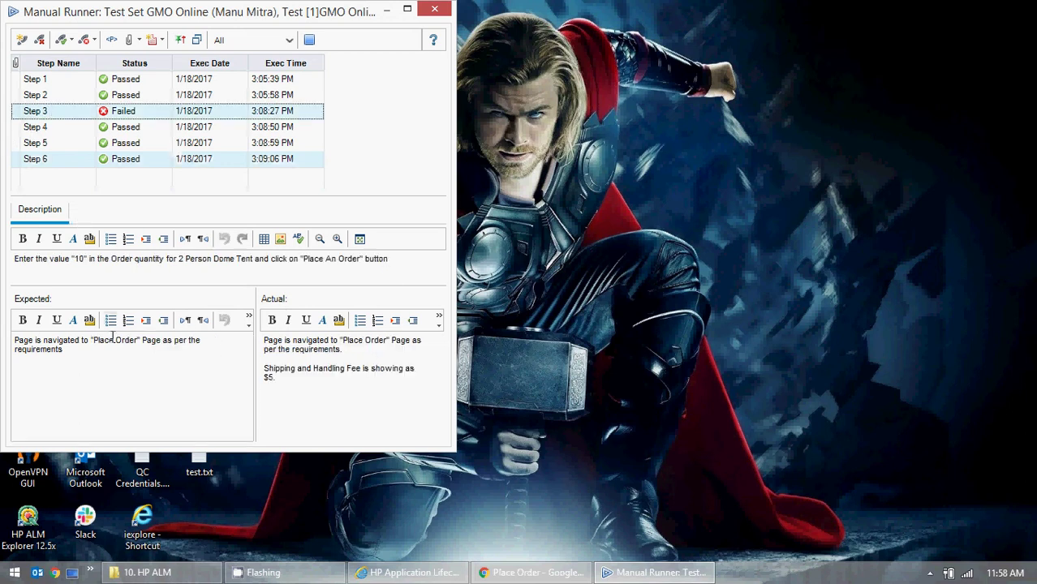
click(303, 390)
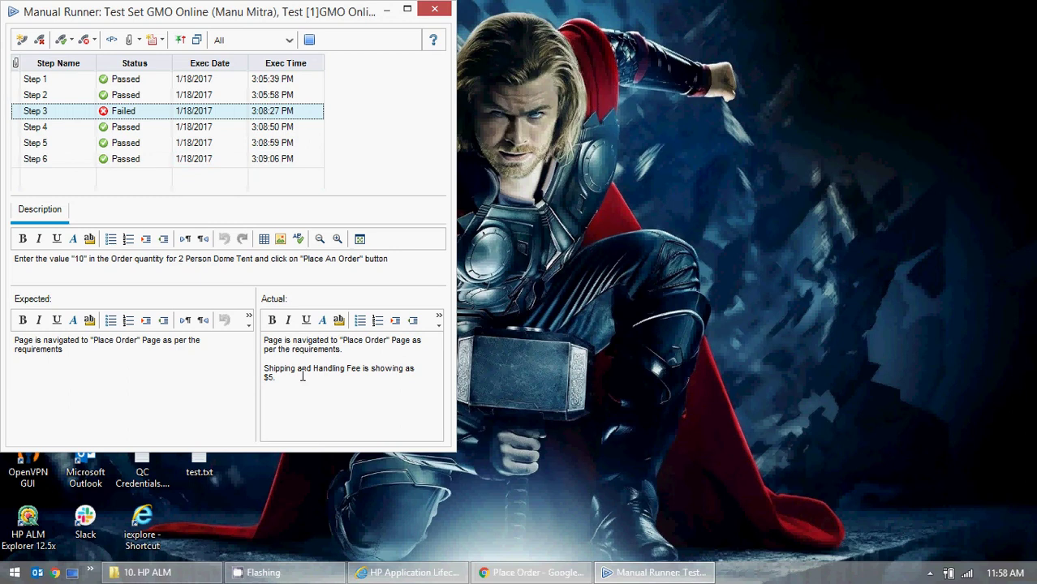
click(318, 380)
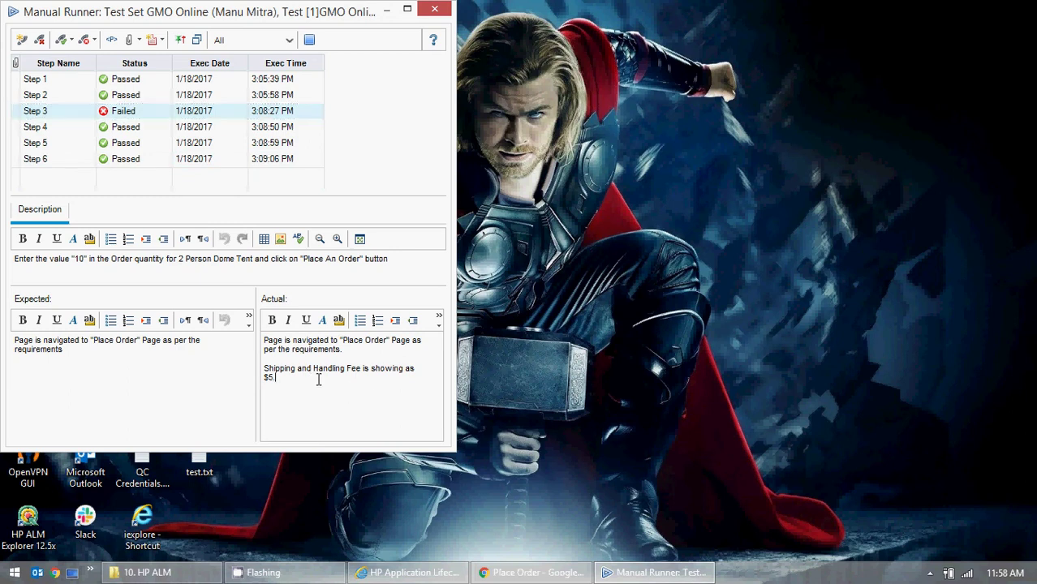
key(BackSpace)
text(when I am trying to a)
key(BackSpace)
key(BackSpace)
text(o order )
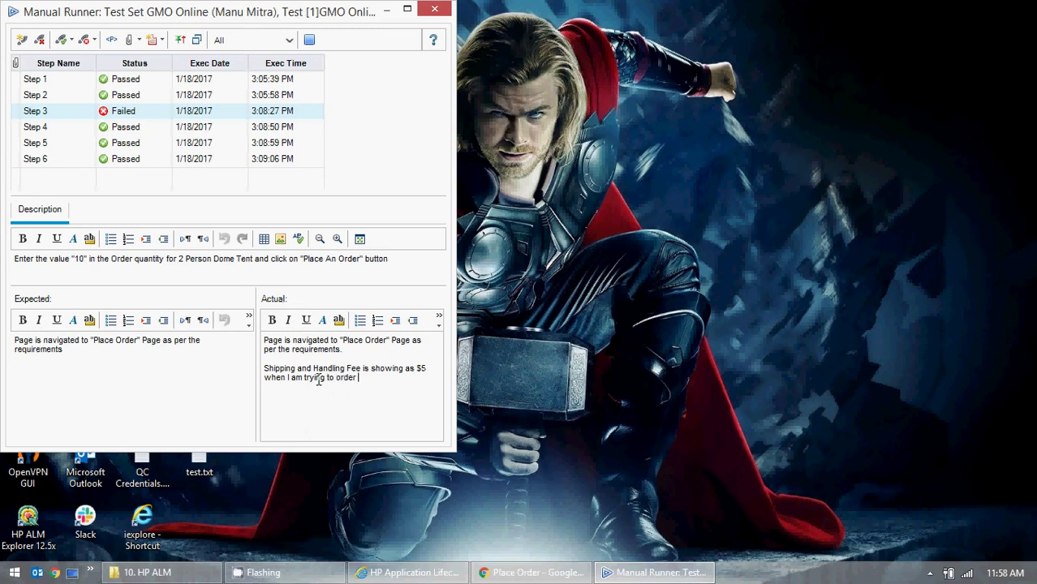
text(in large)
text(quantities)
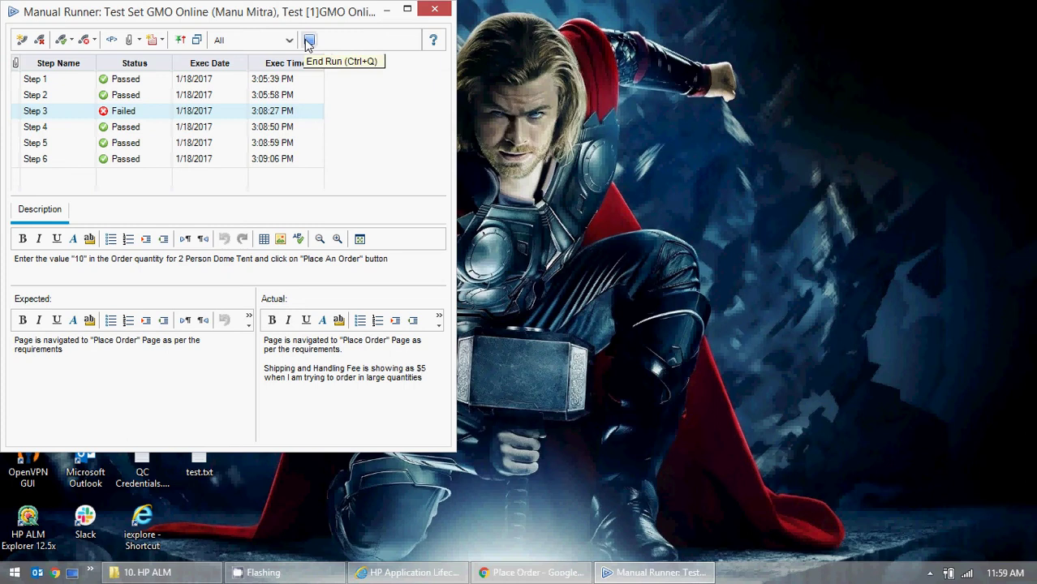
- End the current run, review the Fire Fox Browser instance details, and start its manual run
click(308, 40)
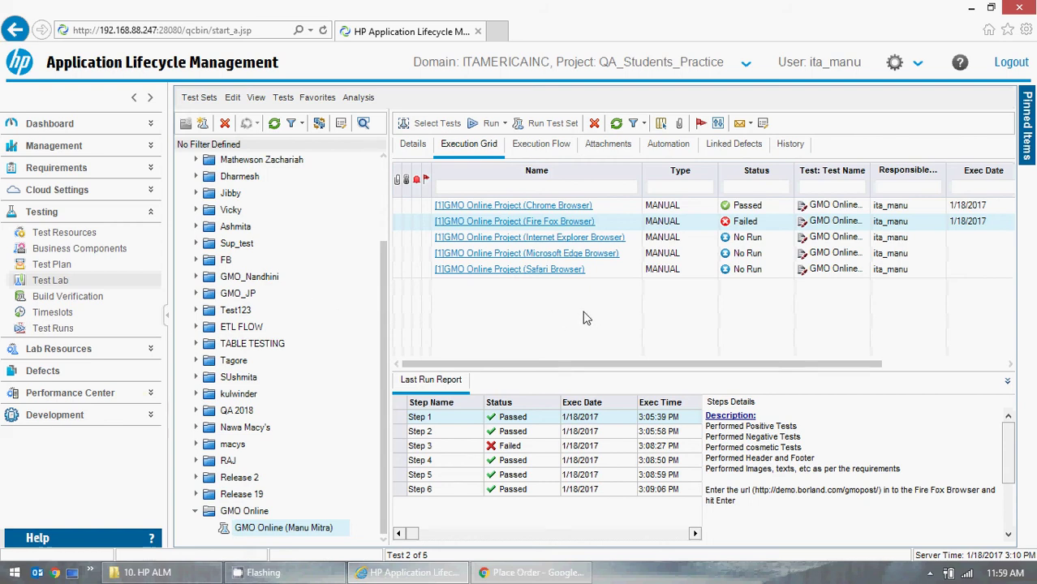
click(528, 226)
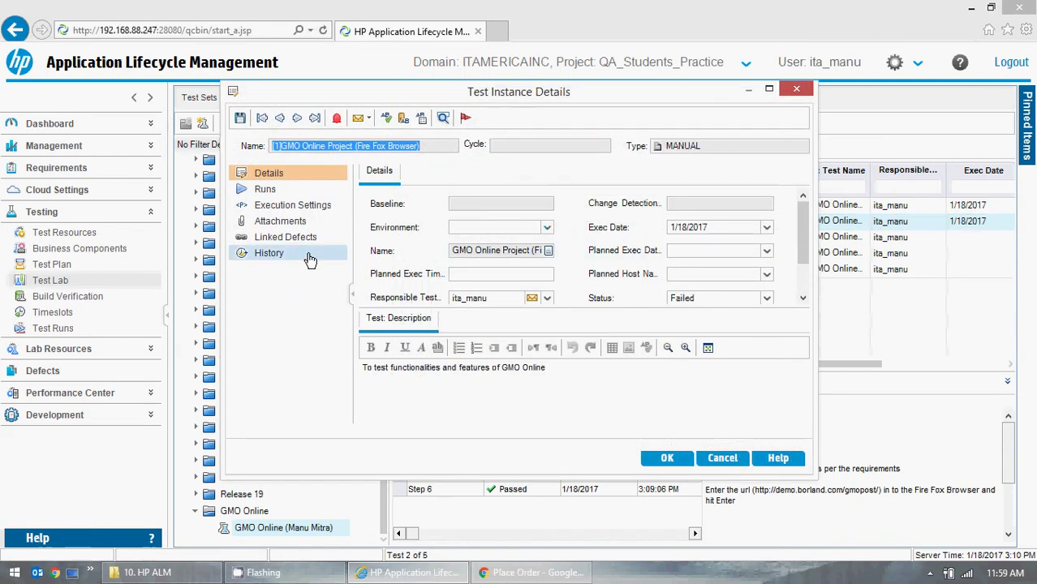
click(796, 89)
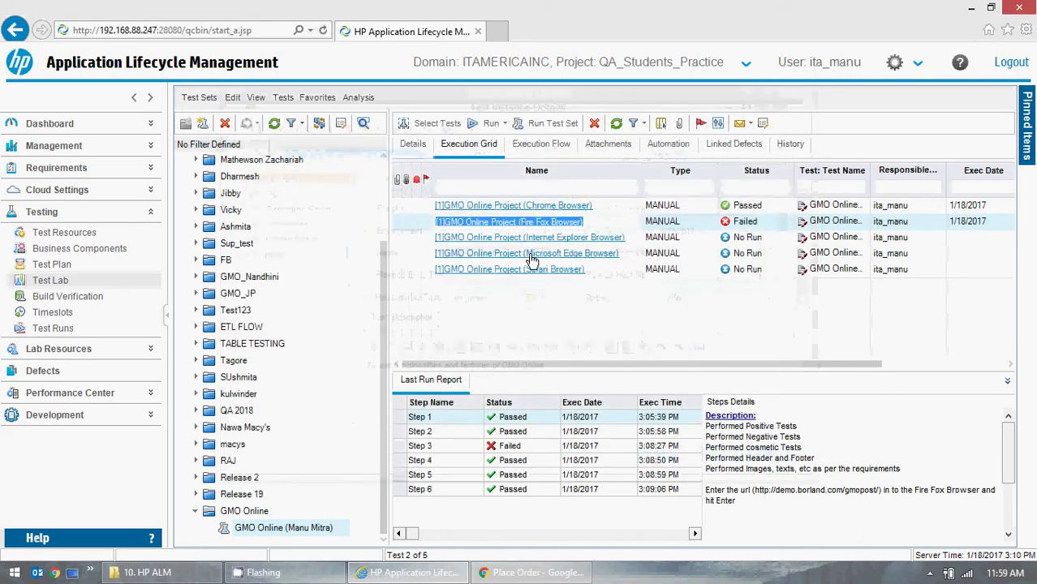
click(490, 124)
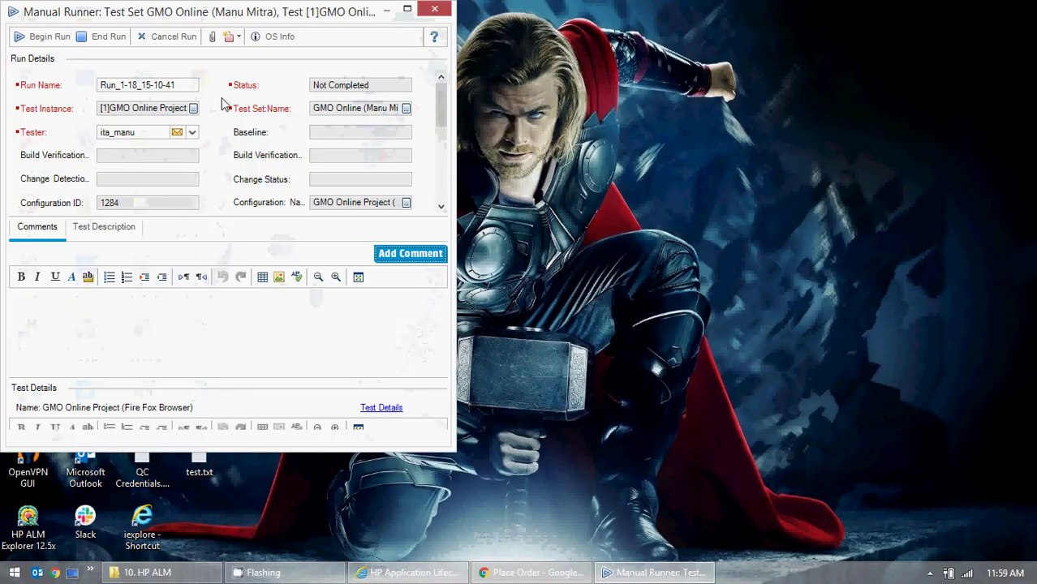
- Begin the Fire Fox run, discard a new defect, and close the runner without saving the run
click(41, 37)
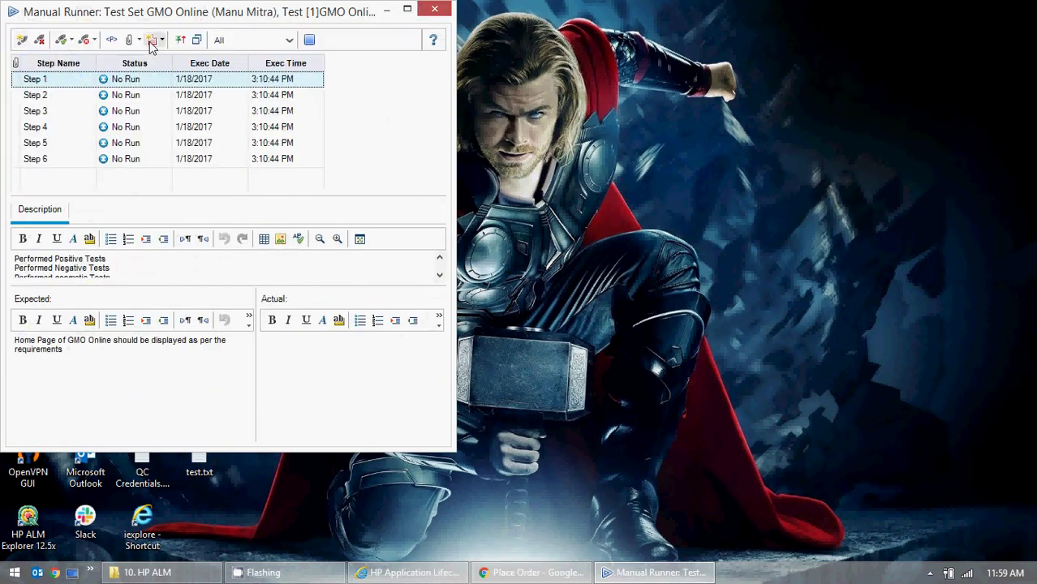
click(161, 41)
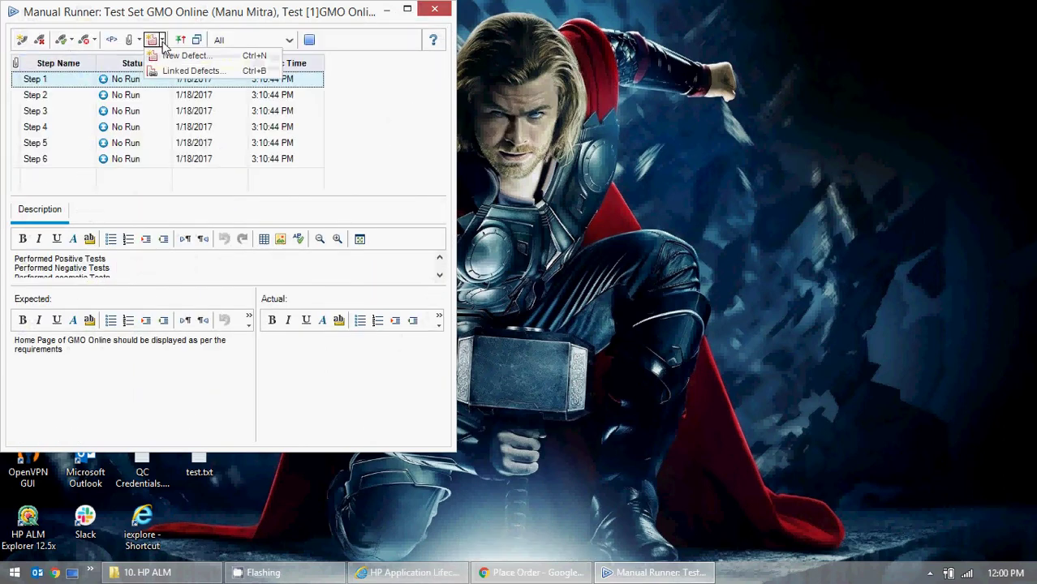
click(183, 56)
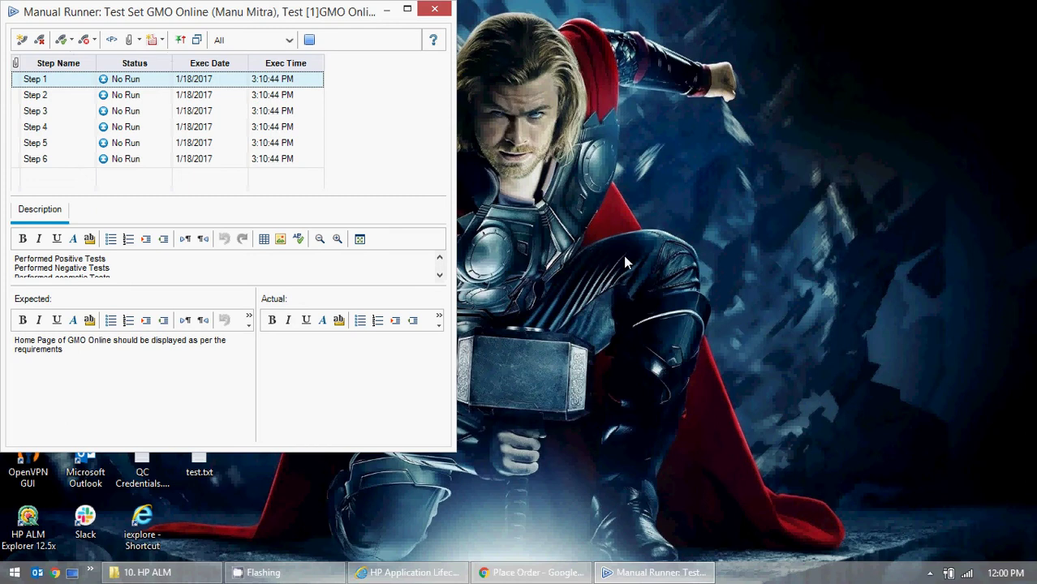
click(722, 457)
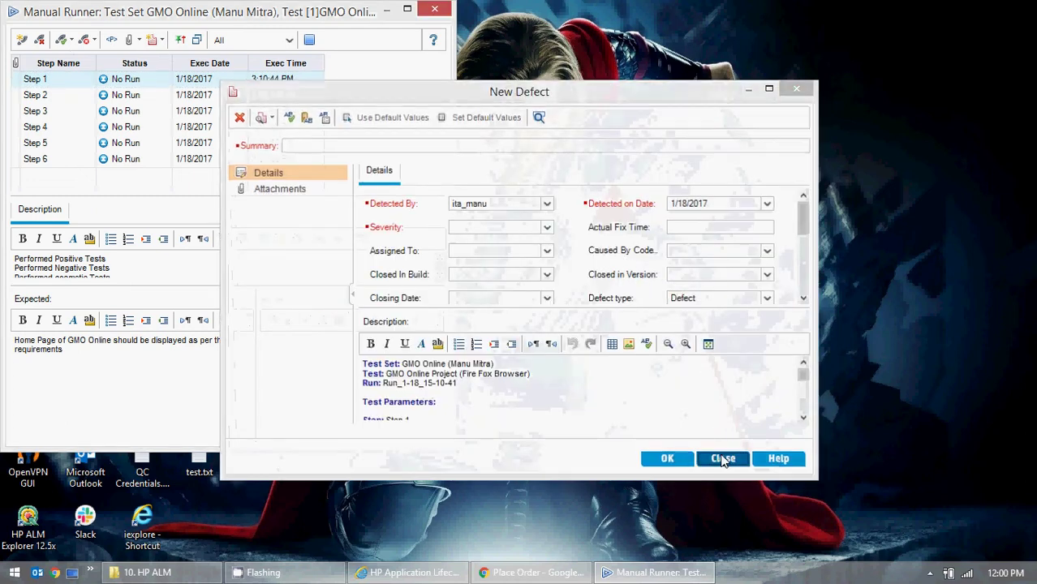
click(435, 8)
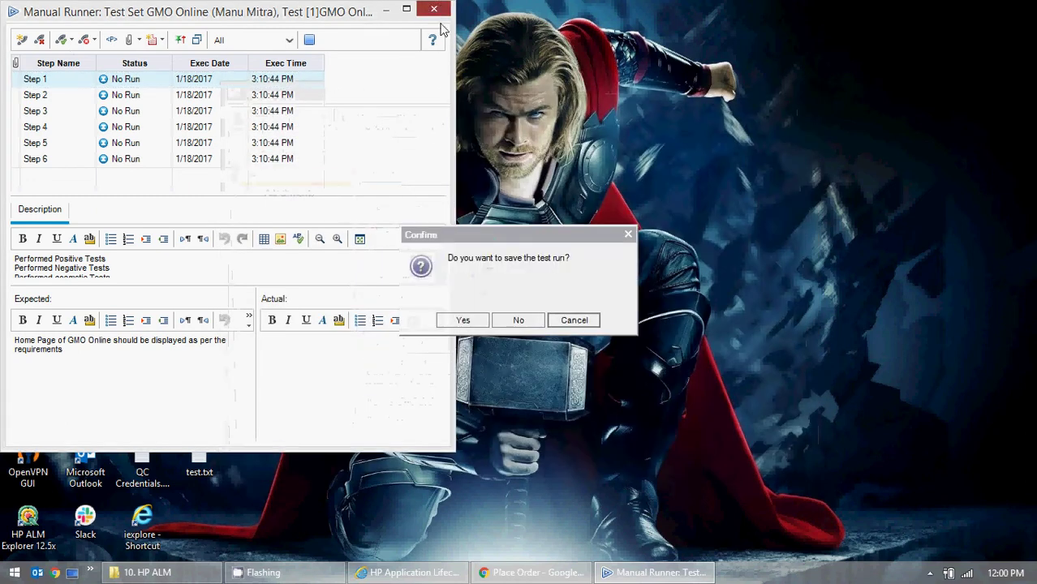
click(515, 320)
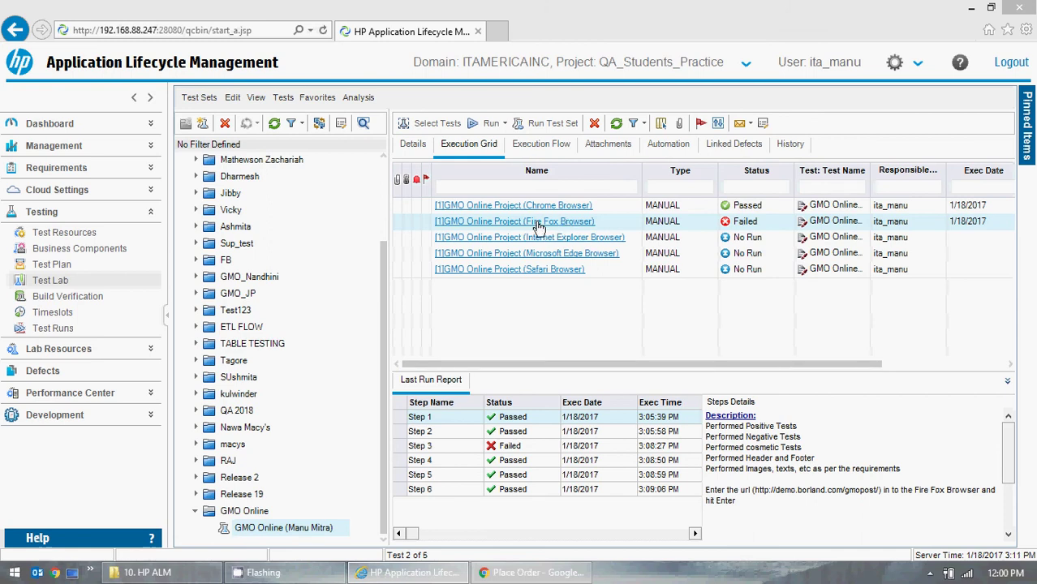
click(51, 268)
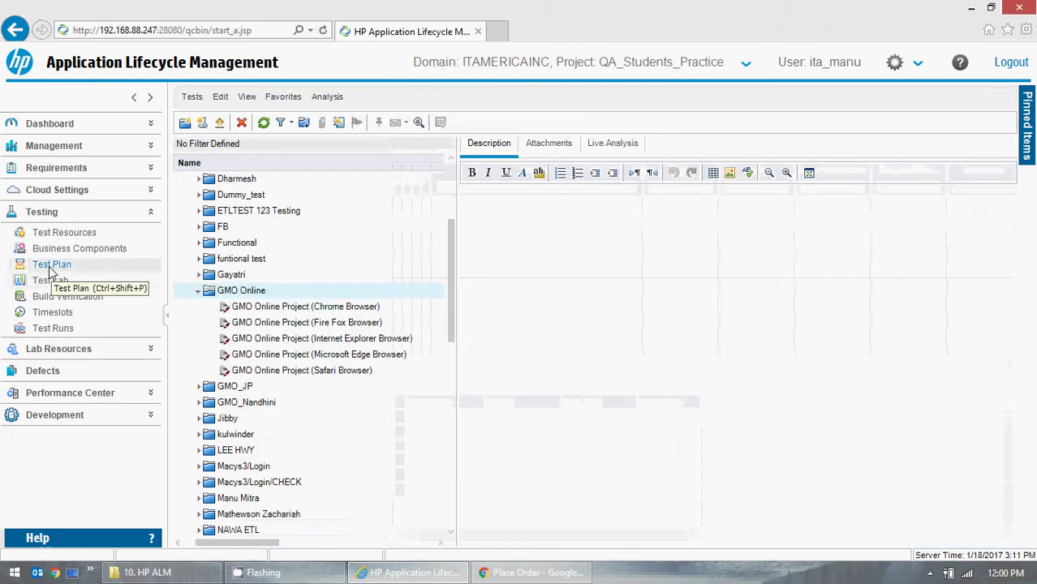
click(332, 322)
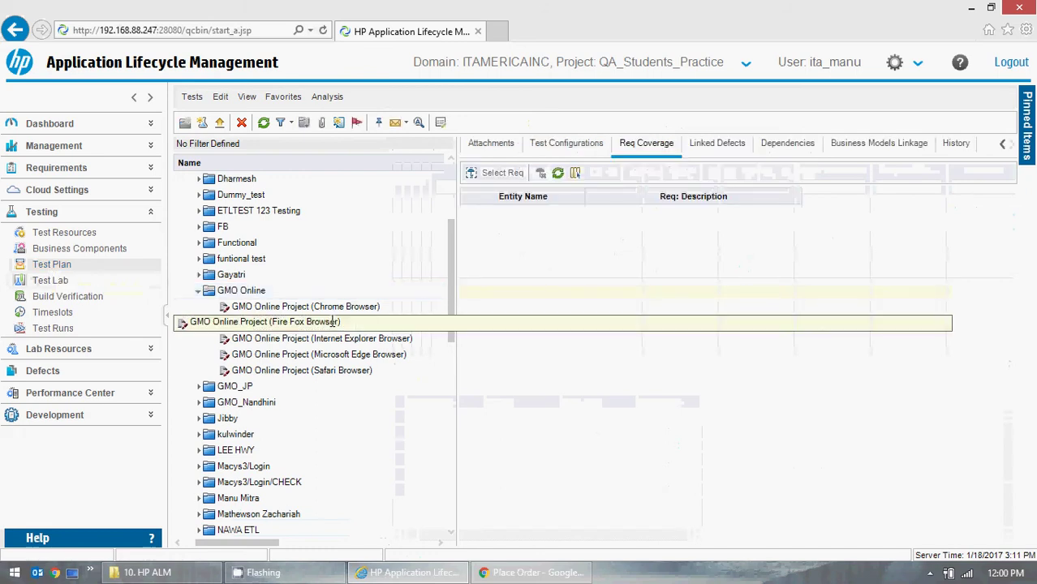
click(717, 144)
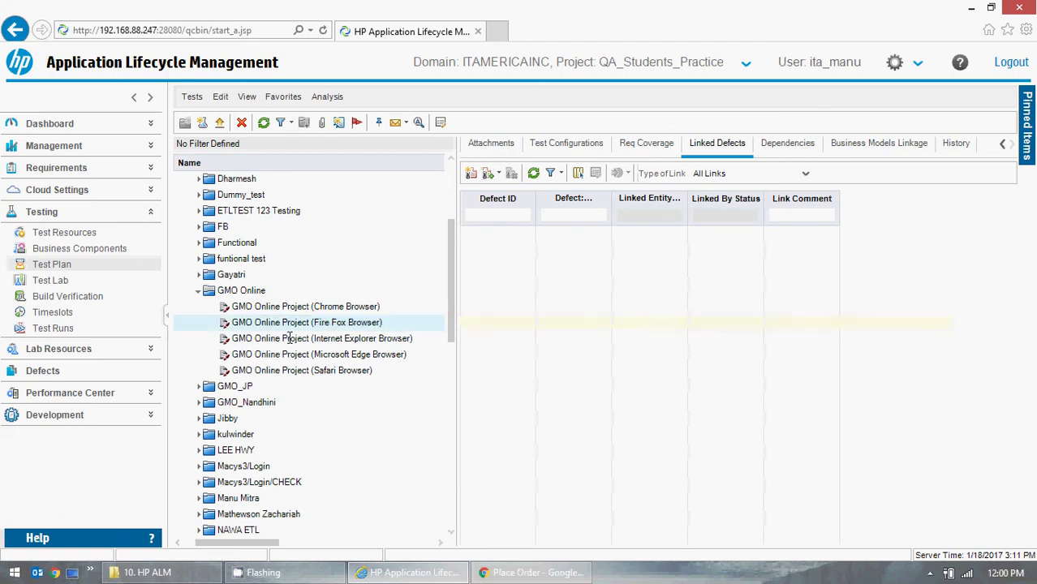
click(324, 307)
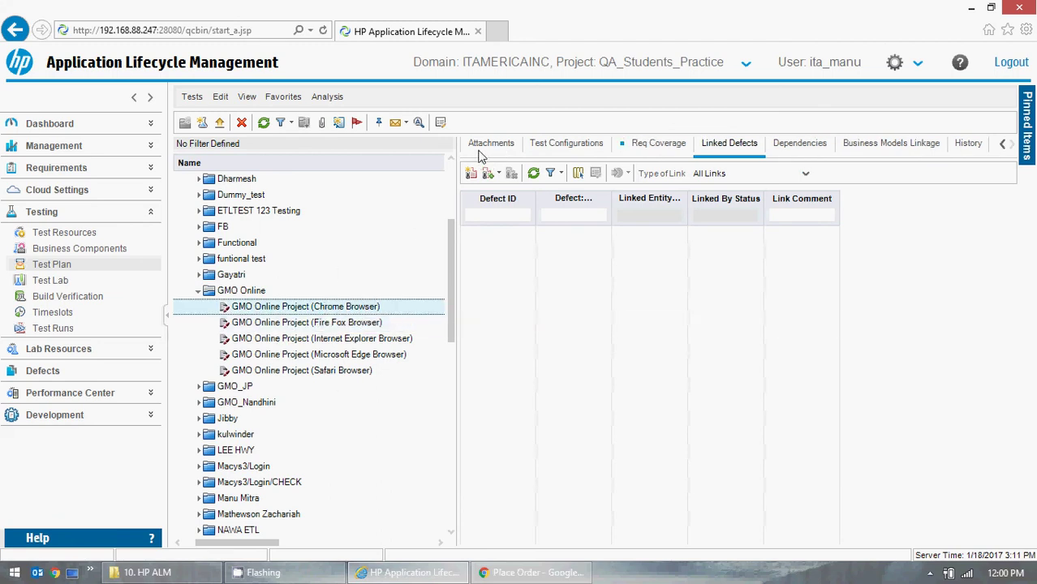
click(1002, 144)
click(1006, 145)
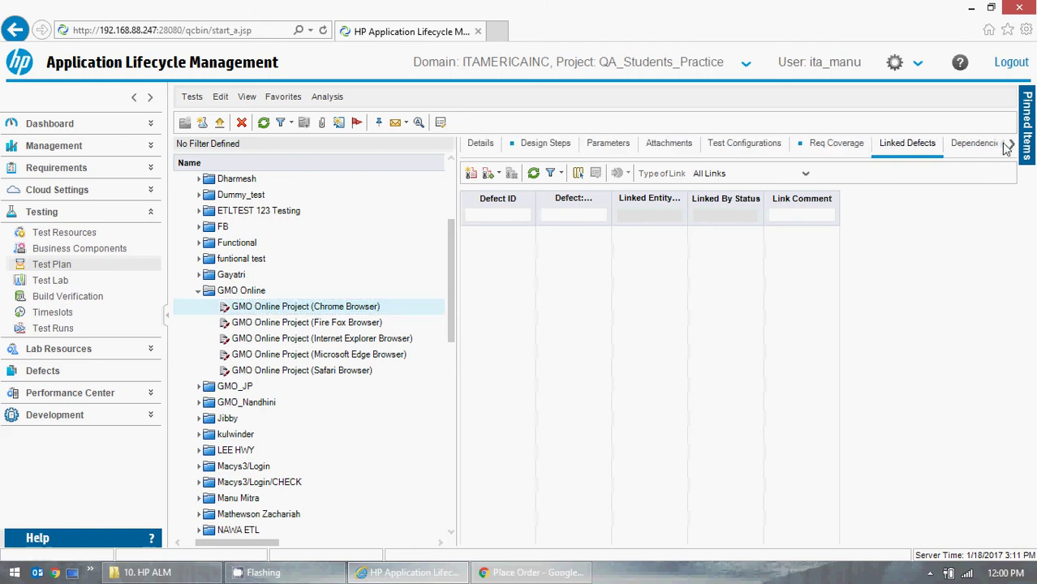
click(542, 151)
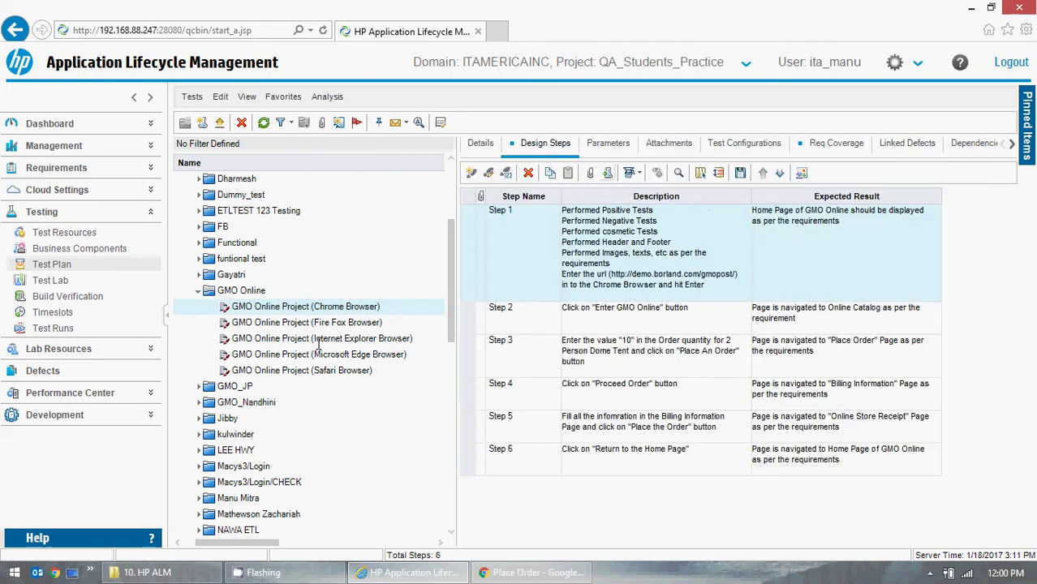
click(340, 324)
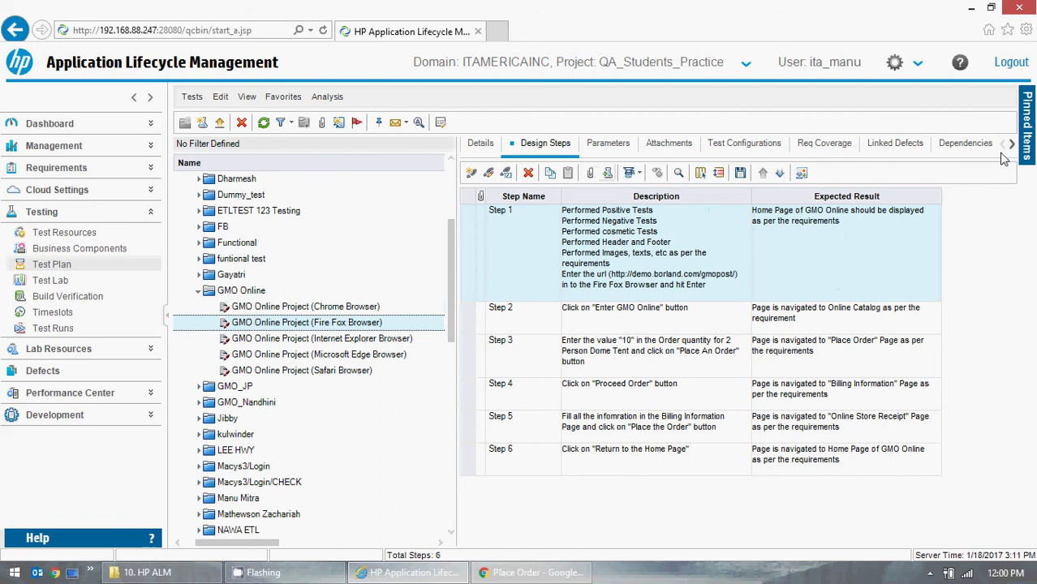
click(895, 144)
click(472, 175)
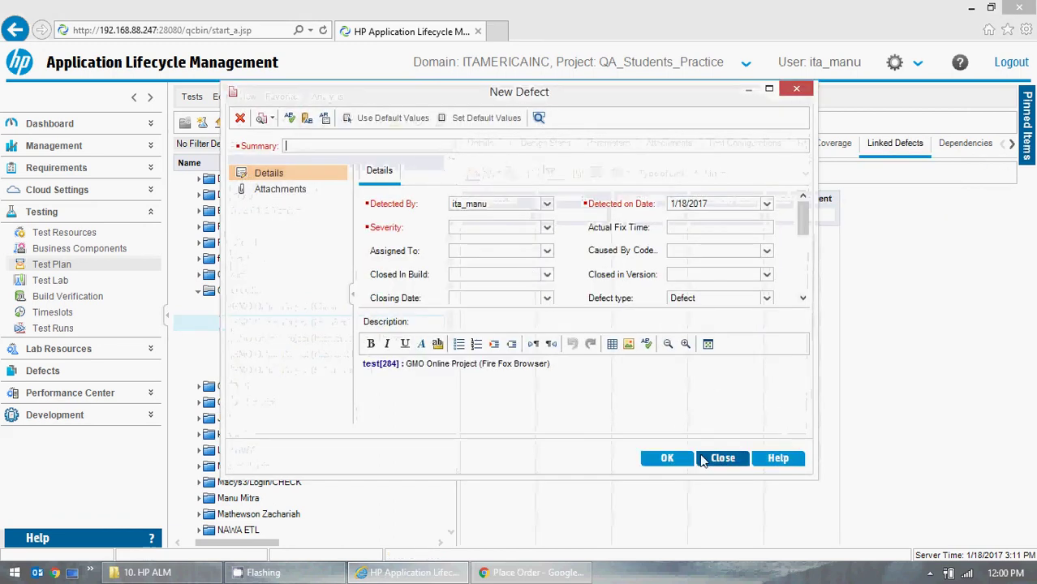
click(723, 458)
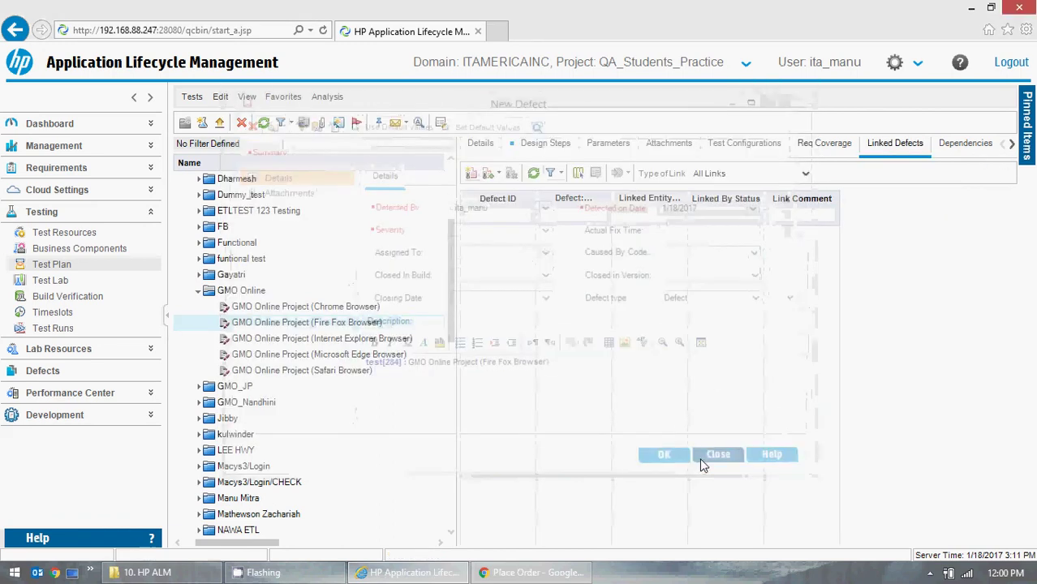
click(208, 292)
click(51, 281)
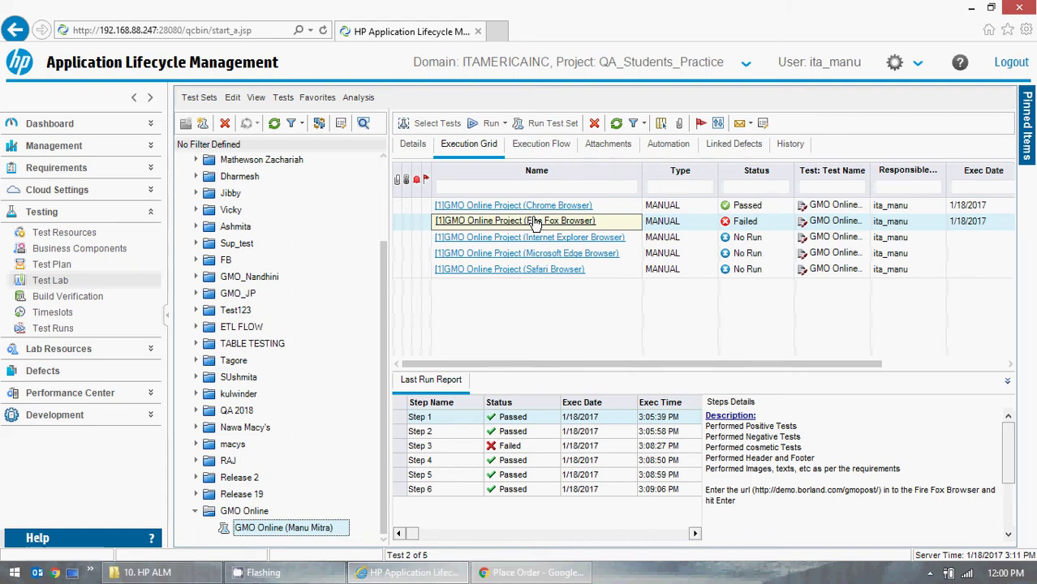
- Review the Fire Fox instance's linked defects and close its details unchanged
click(535, 222)
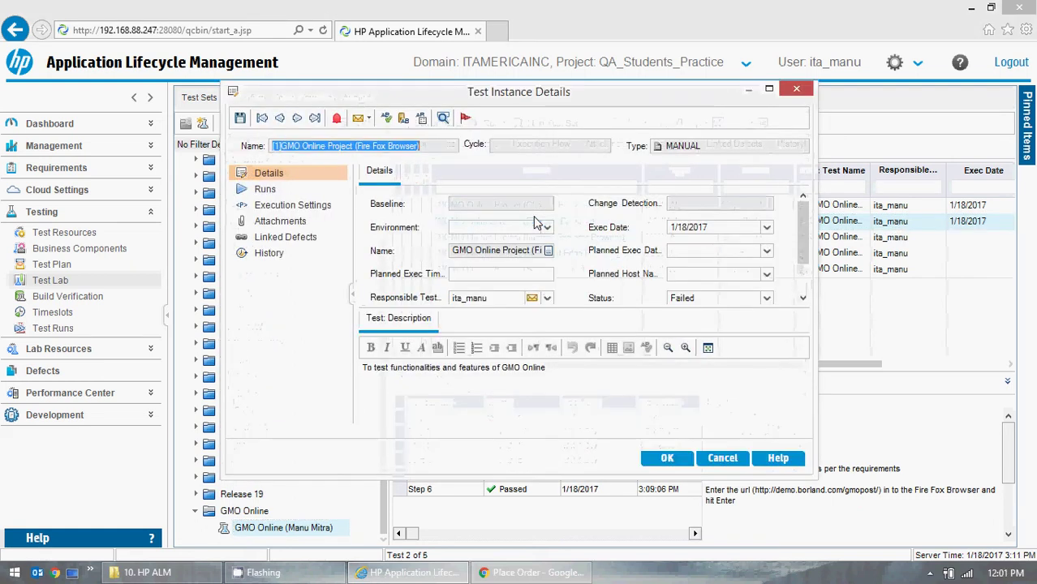
click(308, 237)
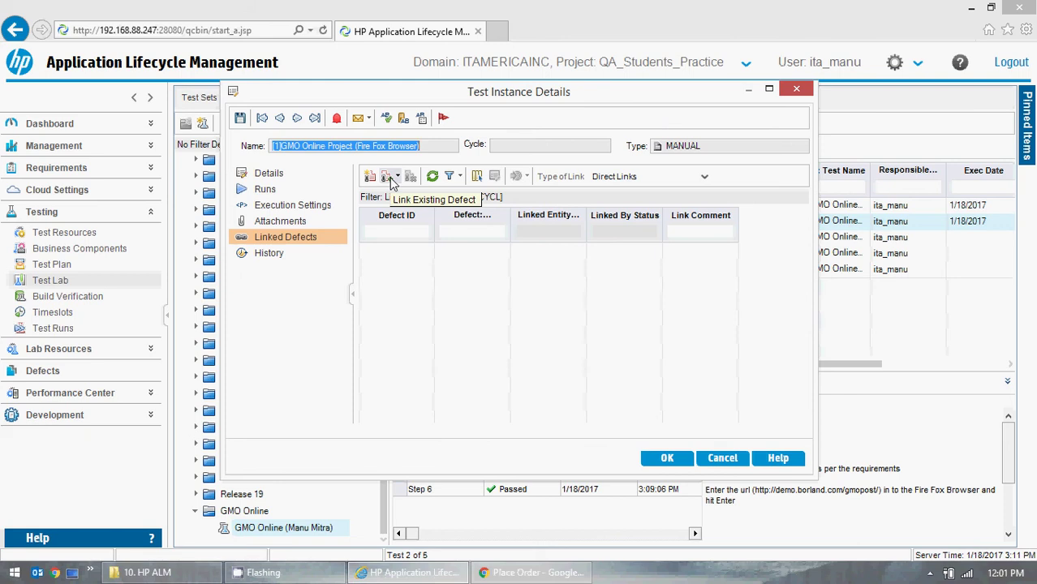
click(722, 457)
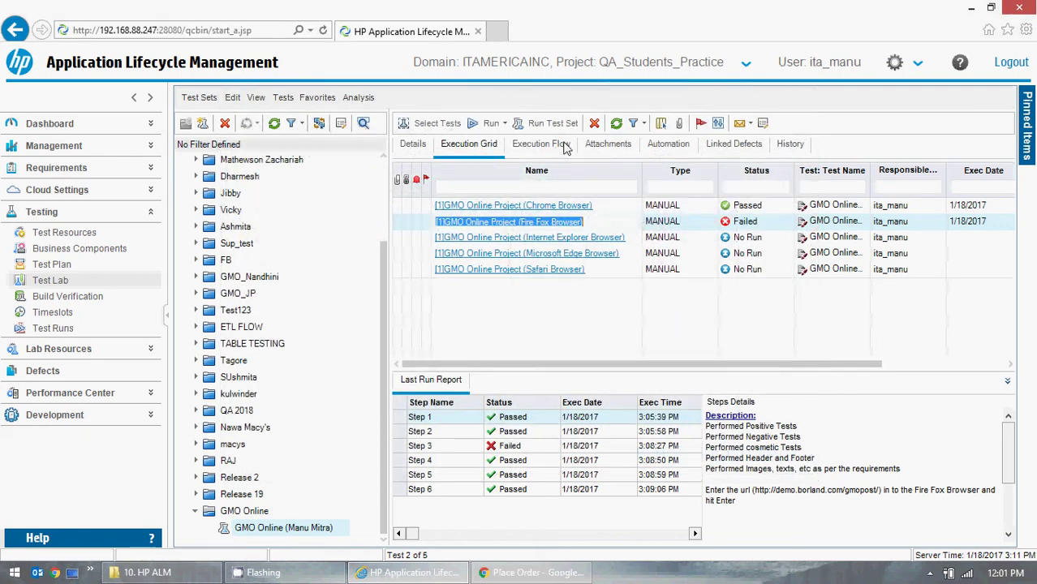
- Clear the filter on the test set's Linked Defects list, then return to the Execution Grid
click(720, 148)
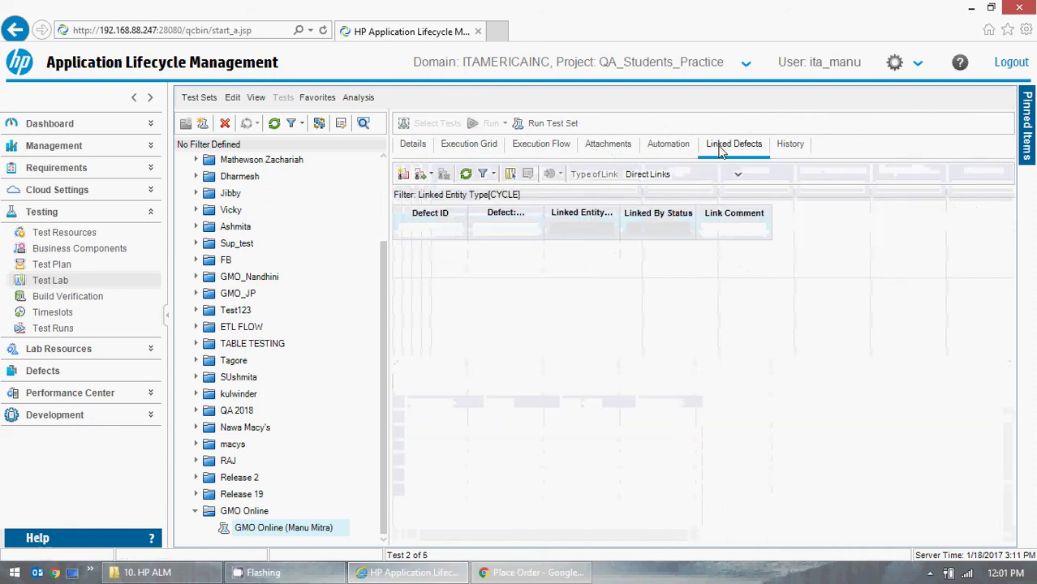
click(485, 174)
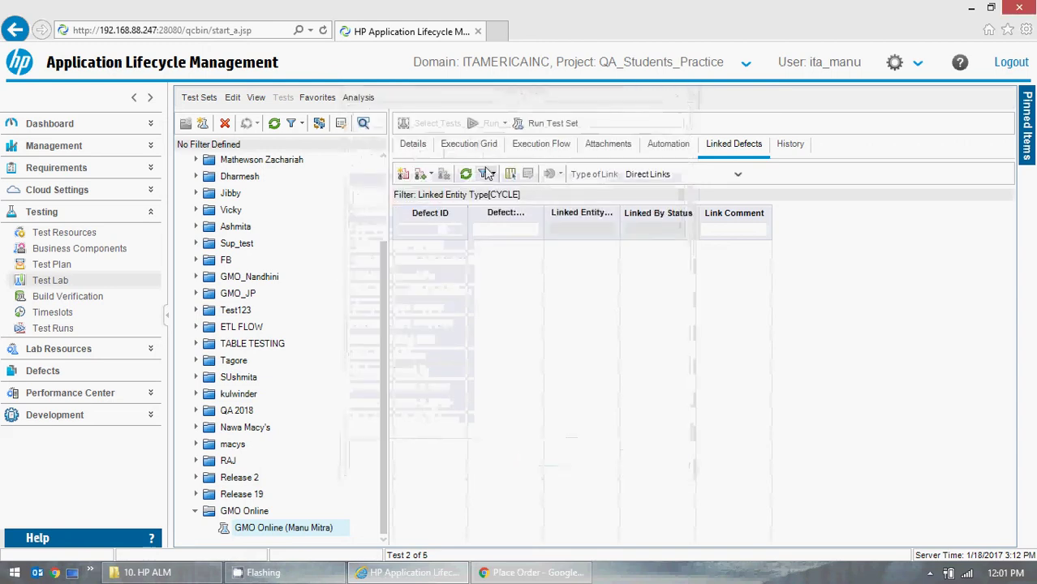
click(492, 174)
click(504, 208)
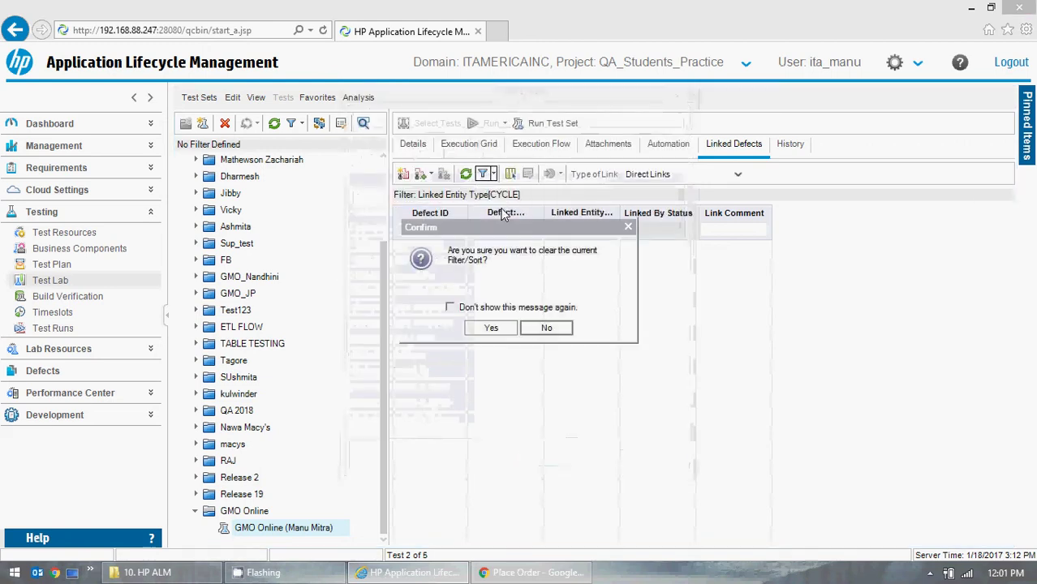
click(485, 329)
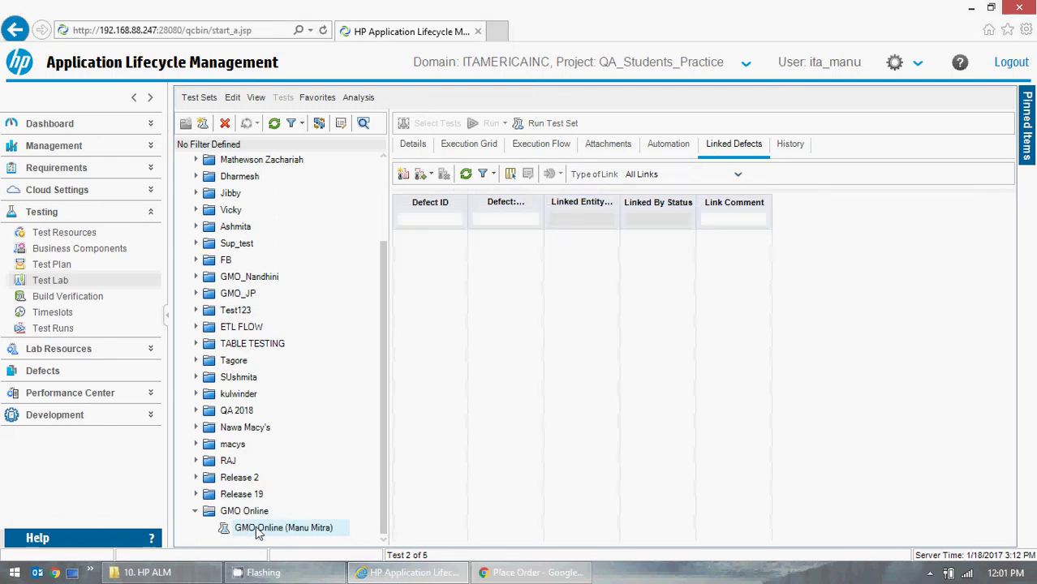
click(487, 146)
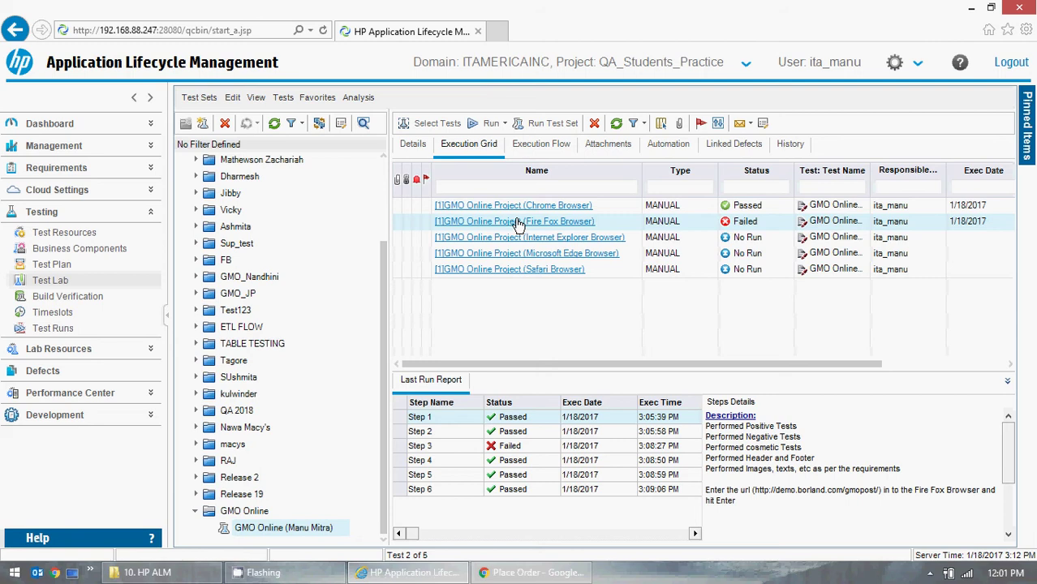
click(517, 222)
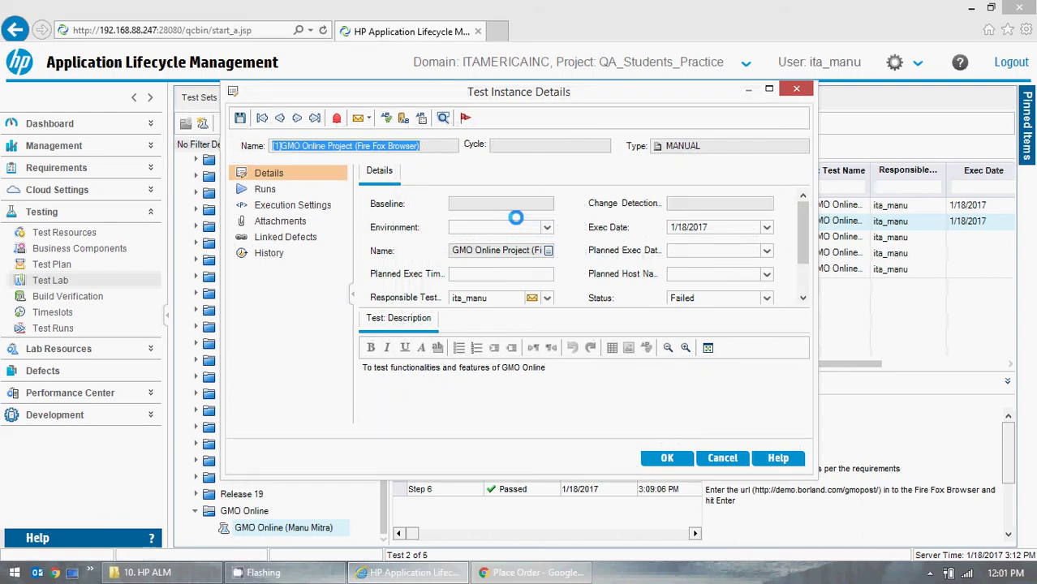
click(286, 237)
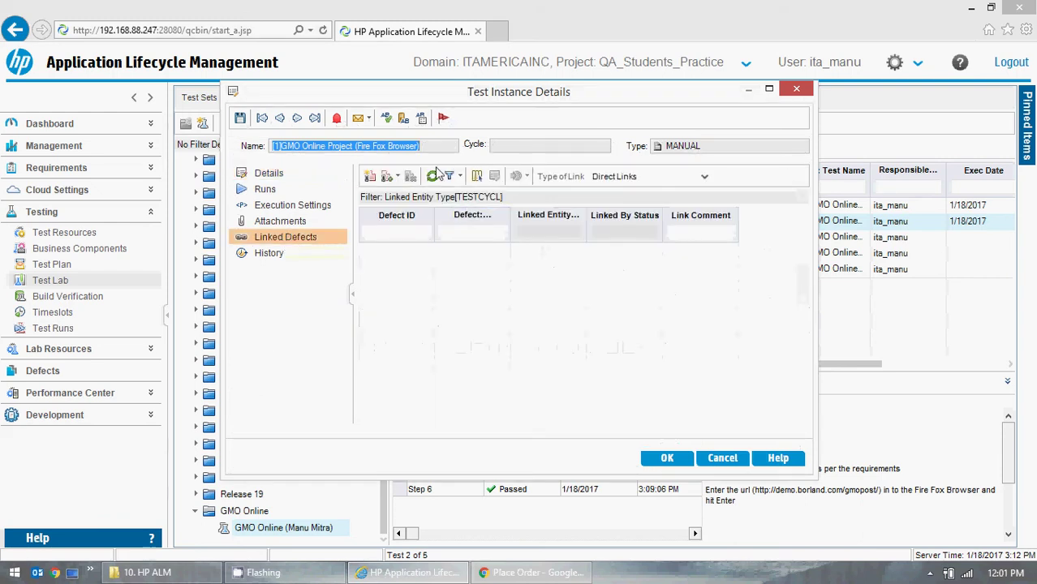
click(721, 459)
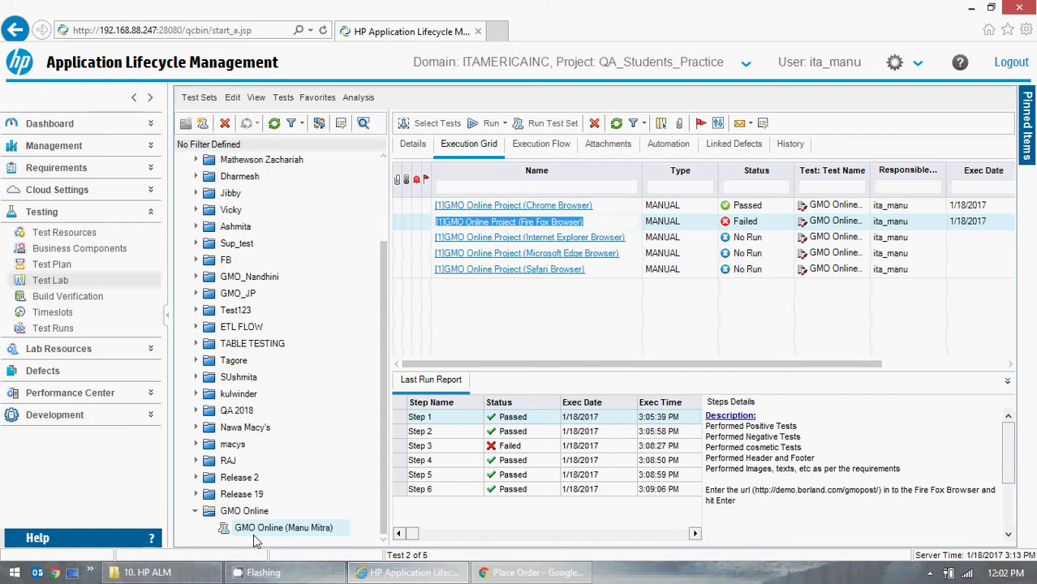
click(254, 517)
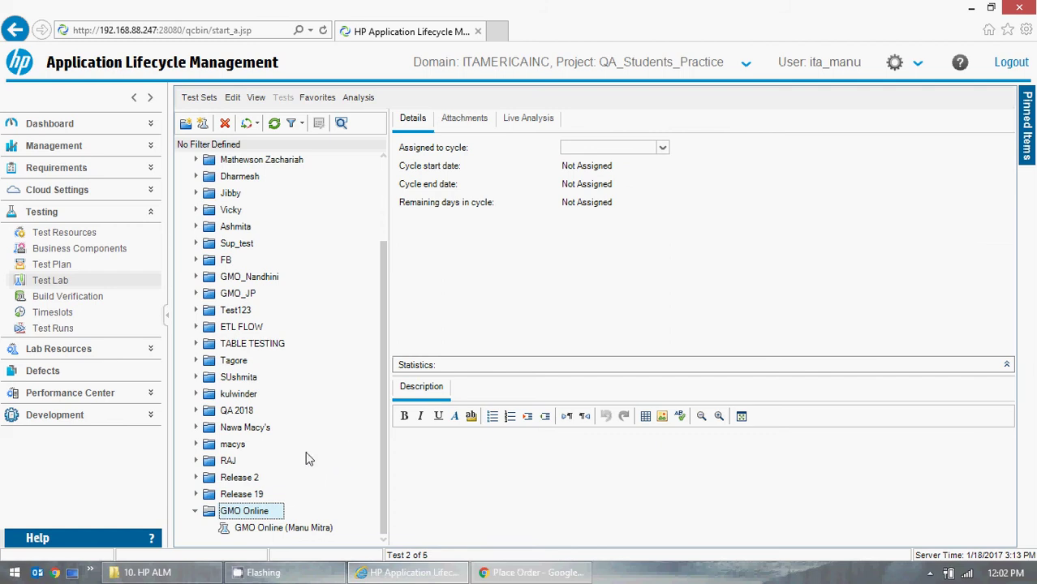
click(284, 529)
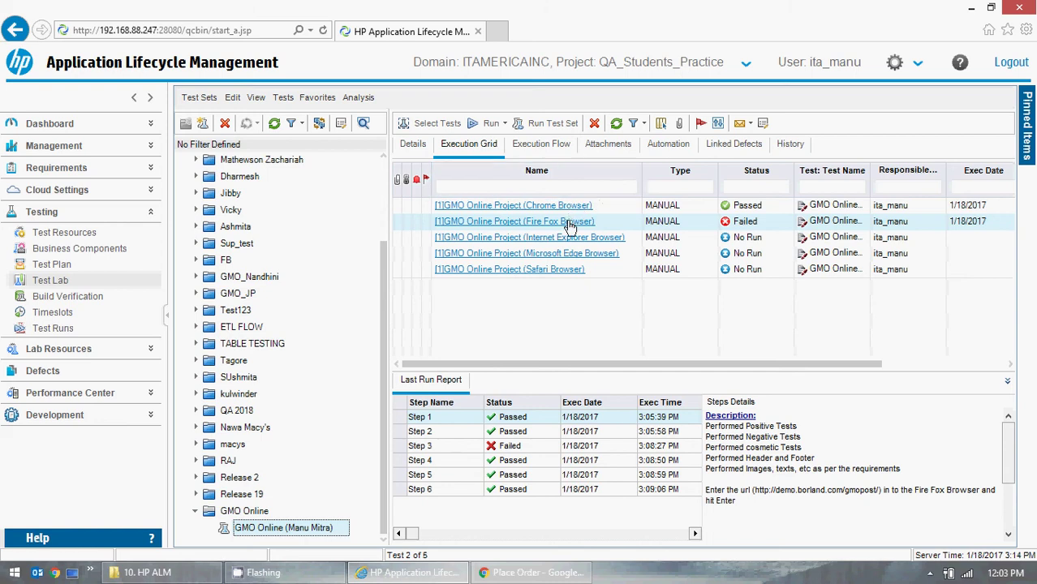
click(451, 127)
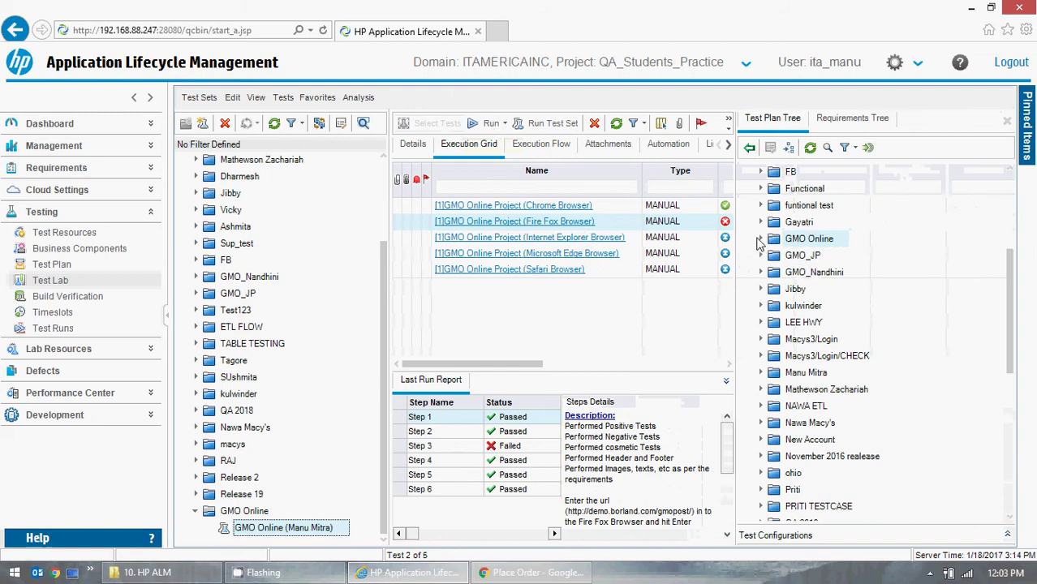
click(767, 242)
click(761, 238)
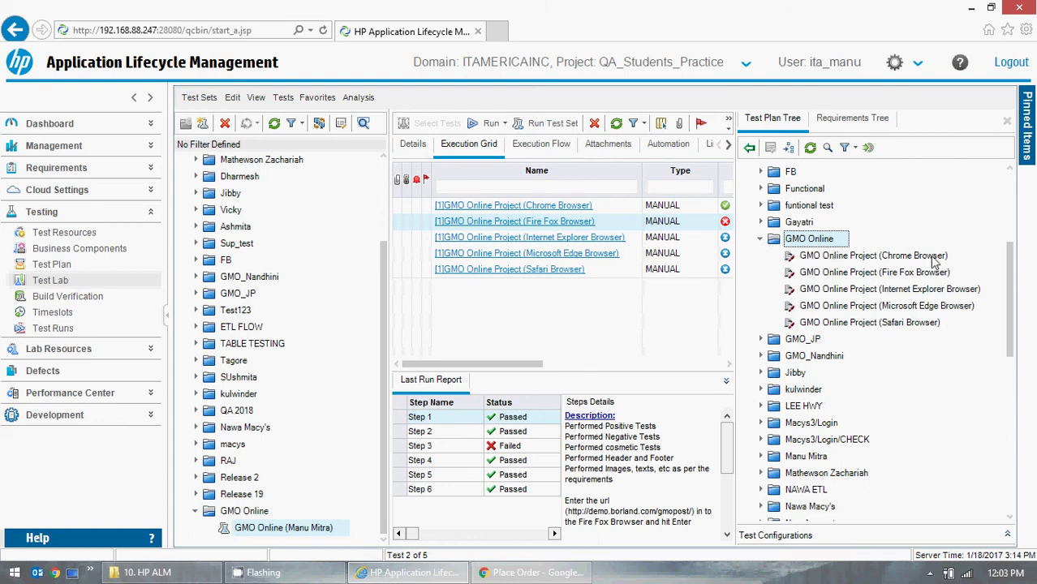
drag(934, 261, 574, 305)
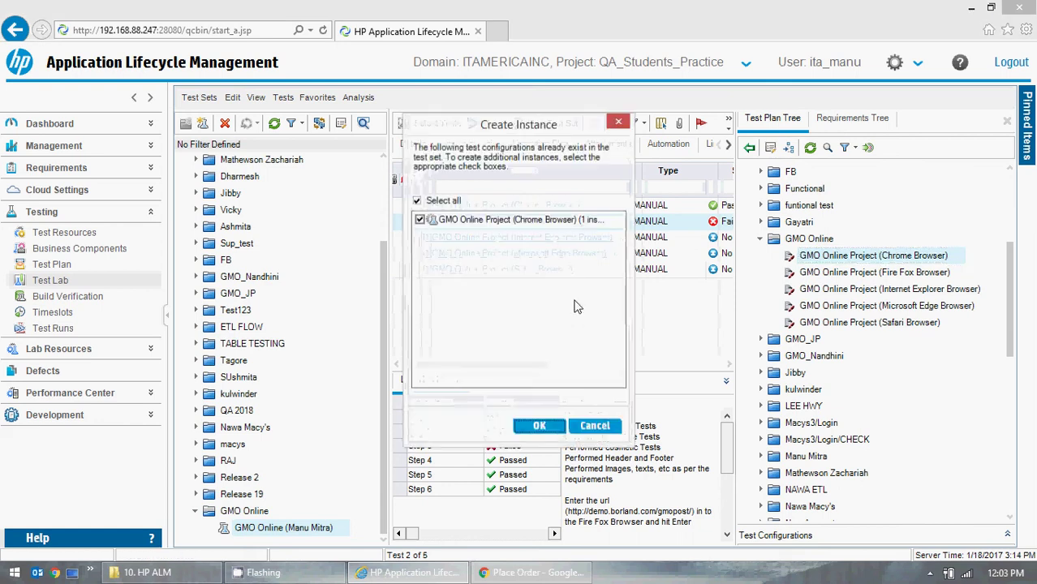
click(595, 426)
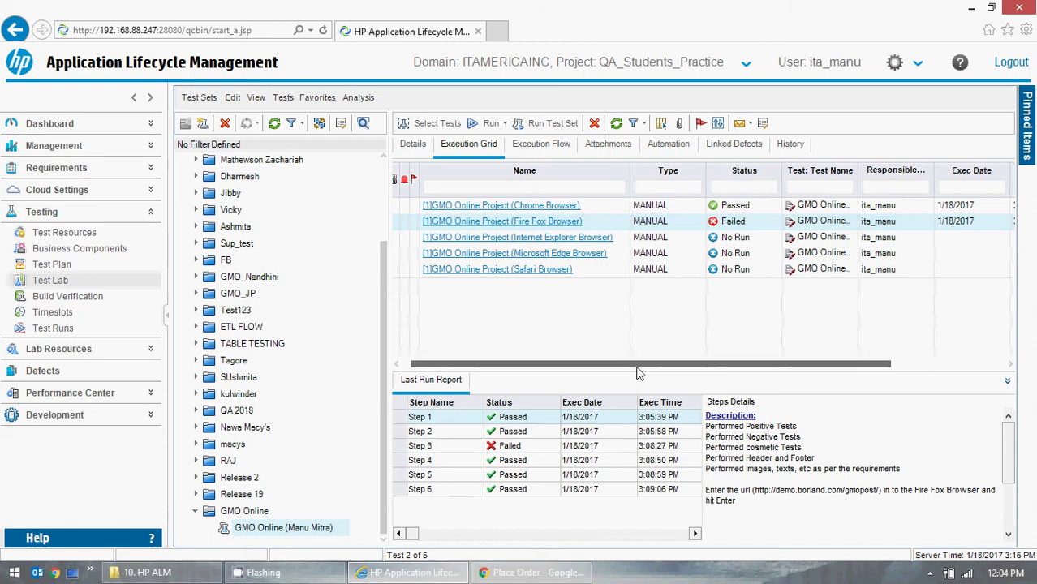
- Review the Chrome Browser instance's details, cancel them, and minimize the ALM window
drag(639, 365, 519, 365)
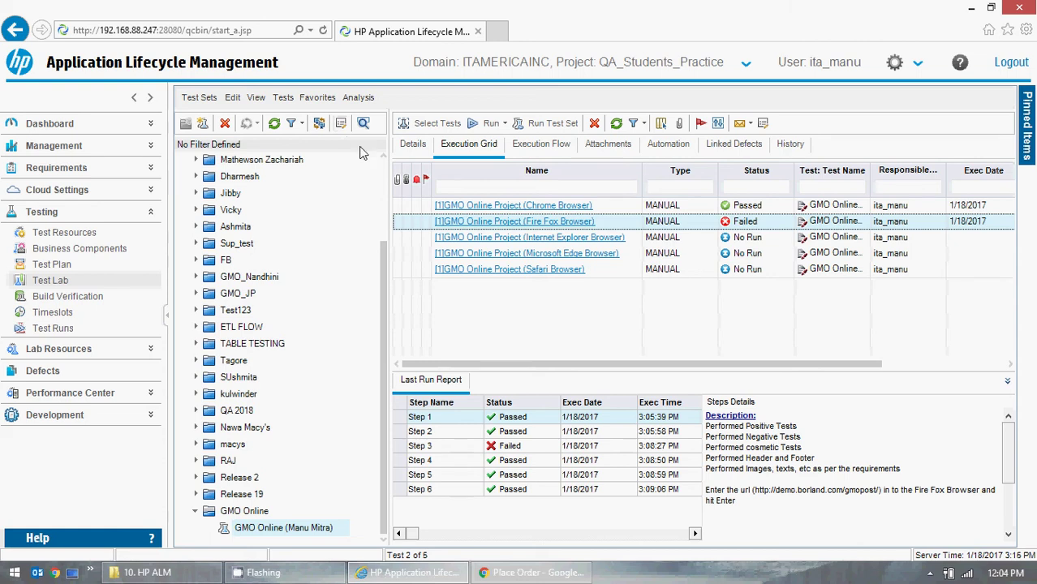
double_click(551, 208)
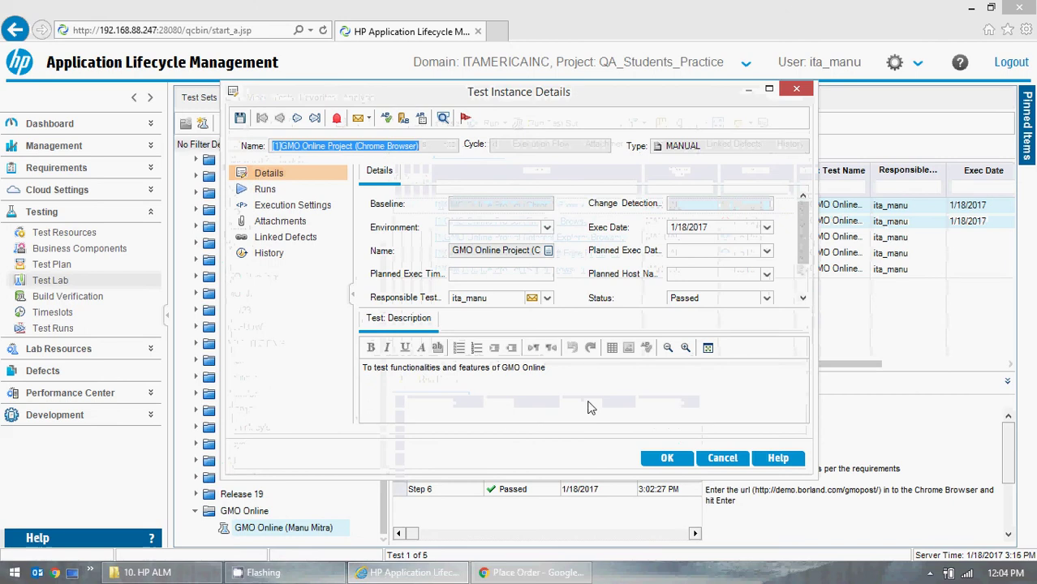
click(723, 460)
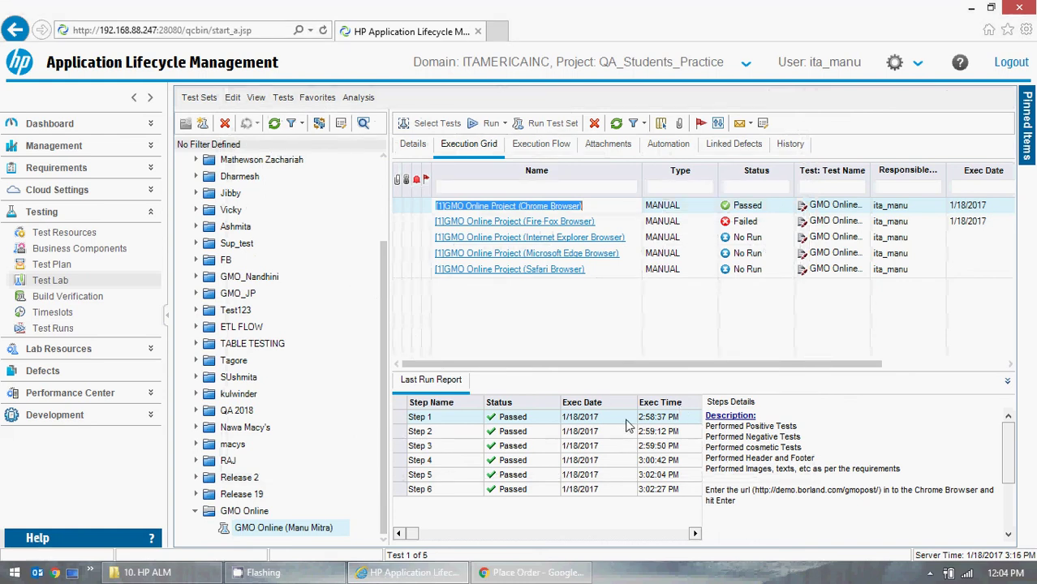
click(971, 10)
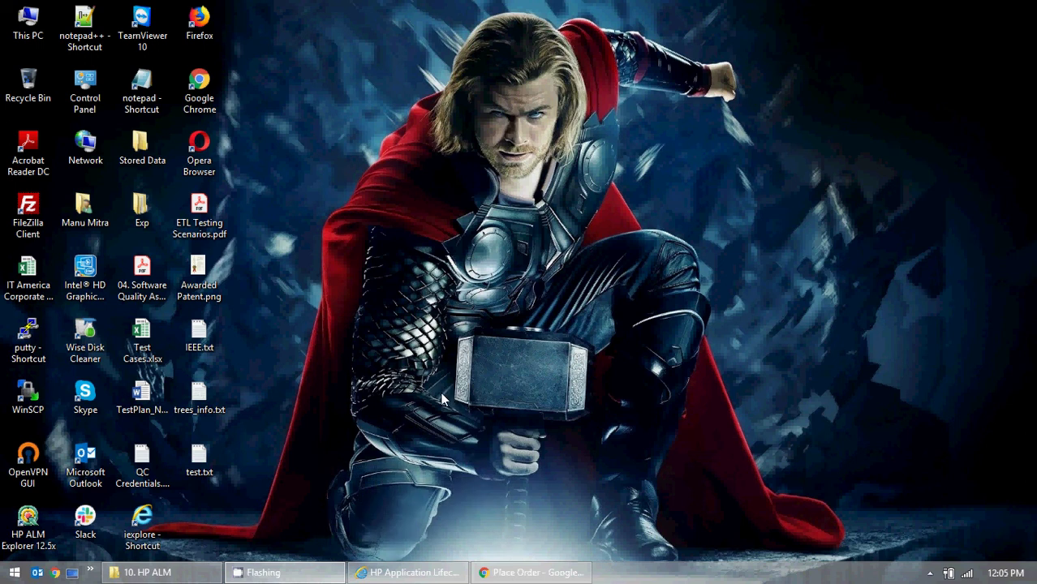
- Go back twice in Chrome to the GMO OnLine welcome page, then minimize the browser
click(532, 573)
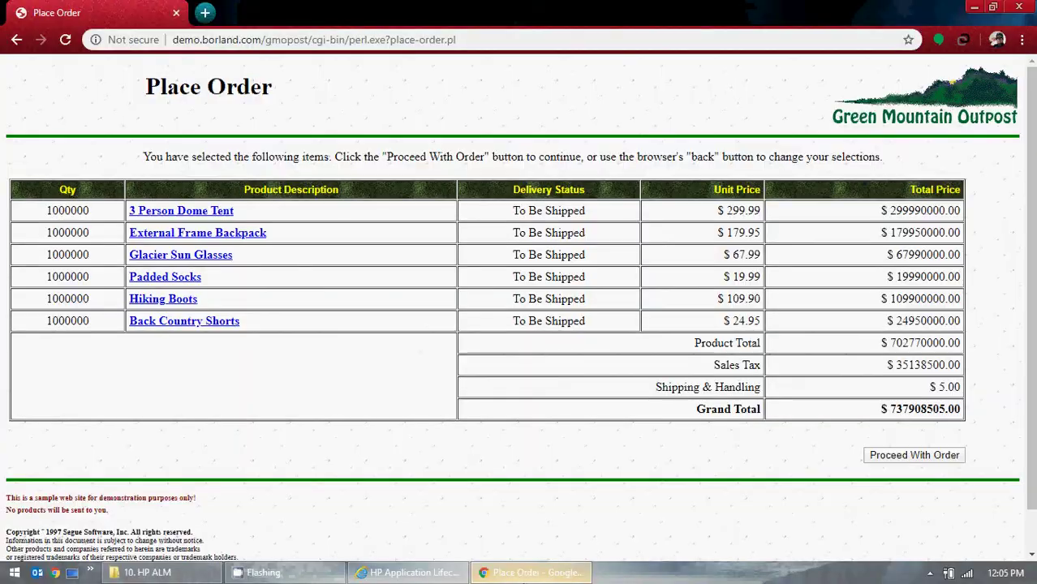
click(17, 39)
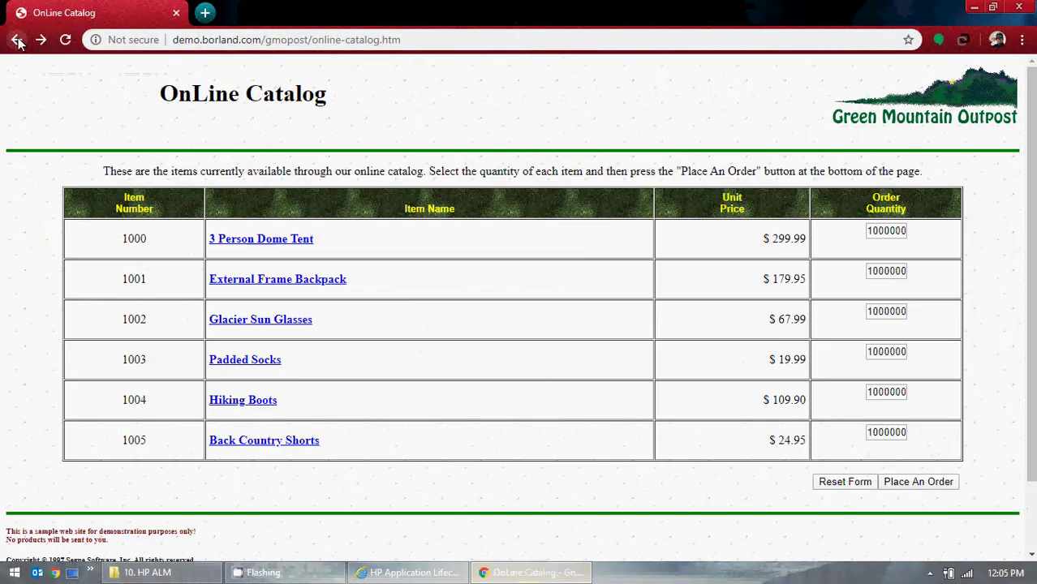
click(17, 40)
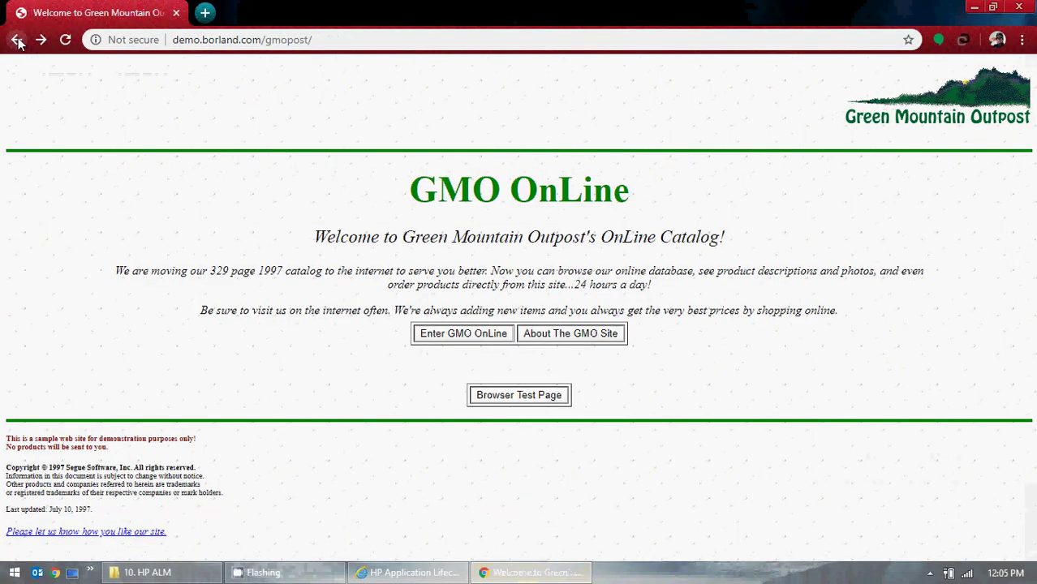
click(531, 573)
- Launch Microsoft Word and flip ALM from Test Plan back to the Test Lab execution grid
key(super)
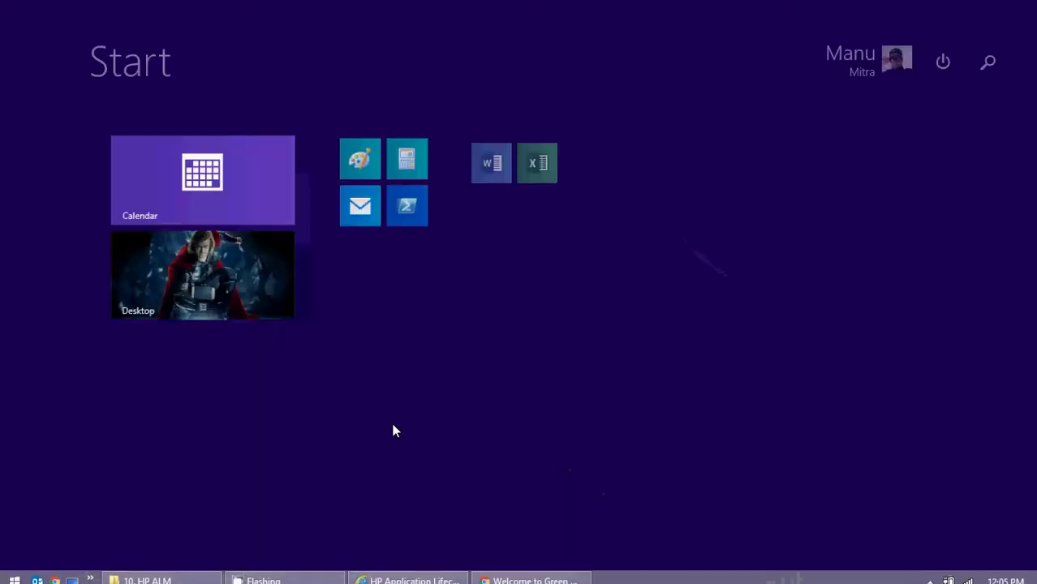
click(503, 163)
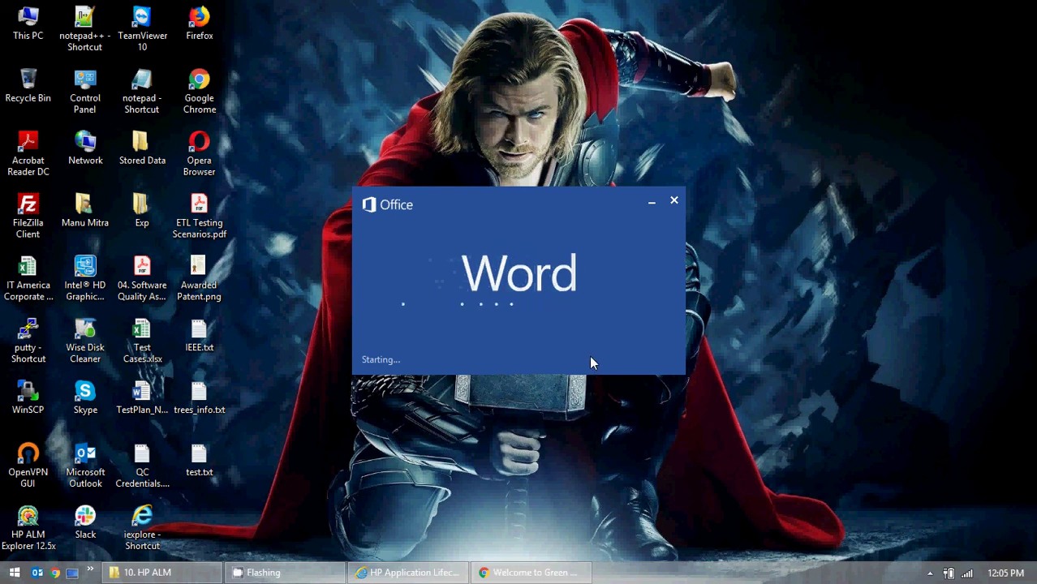
click(414, 573)
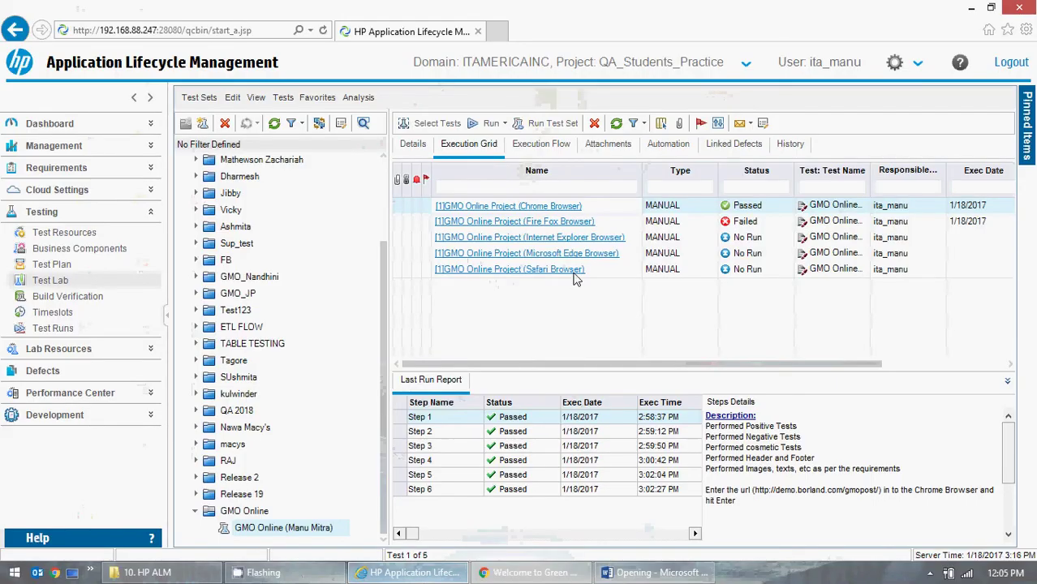
click(51, 267)
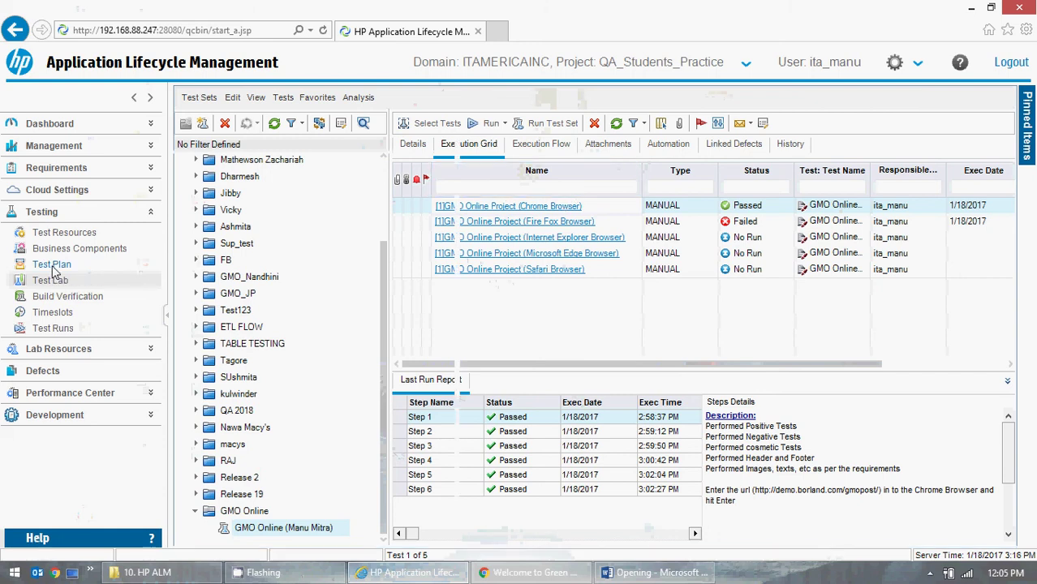
click(50, 281)
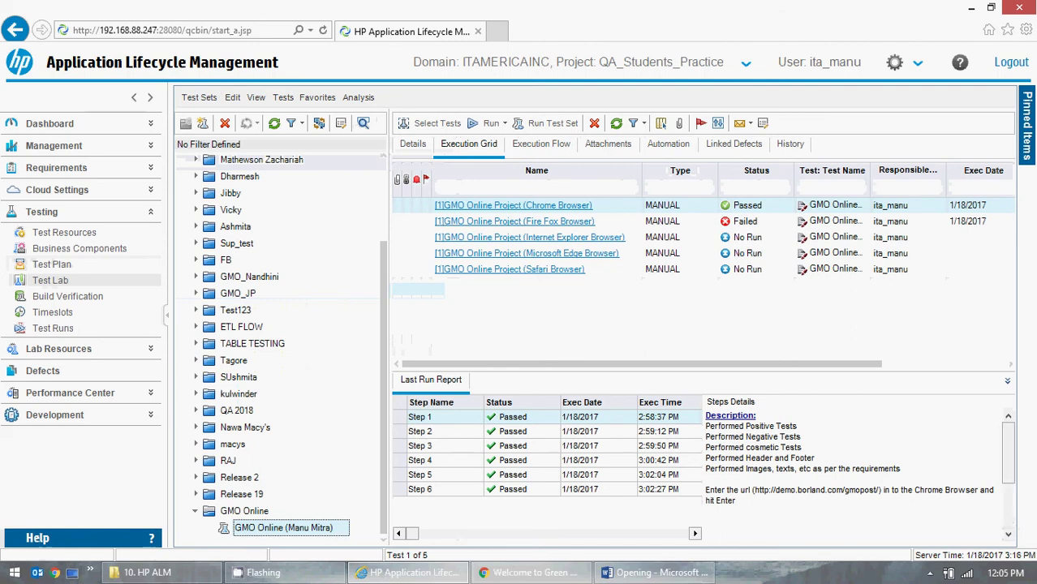
click(1008, 534)
click(1008, 535)
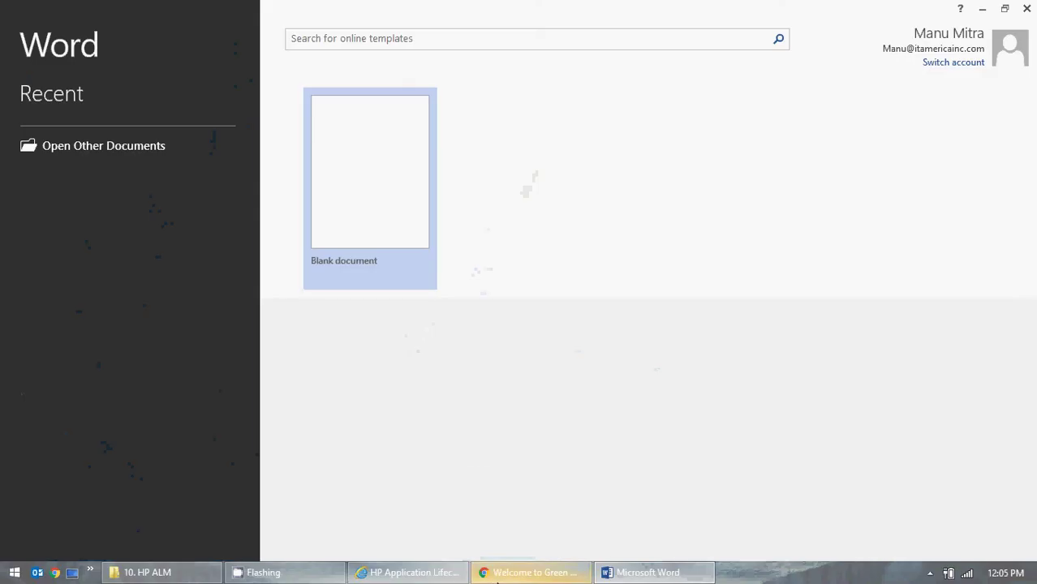
- Create a blank Word document and launch Paint
click(497, 576)
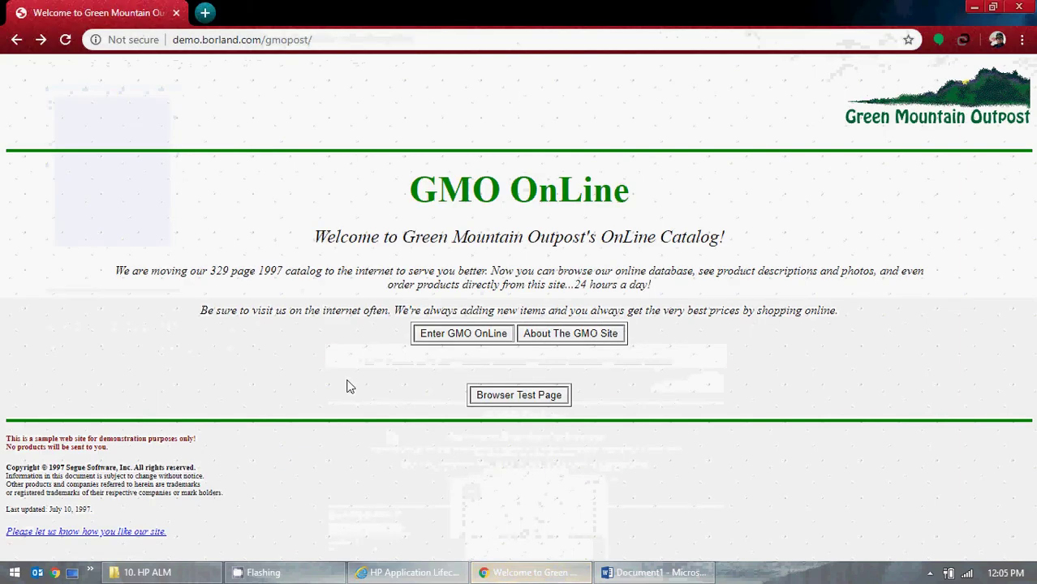
click(14, 573)
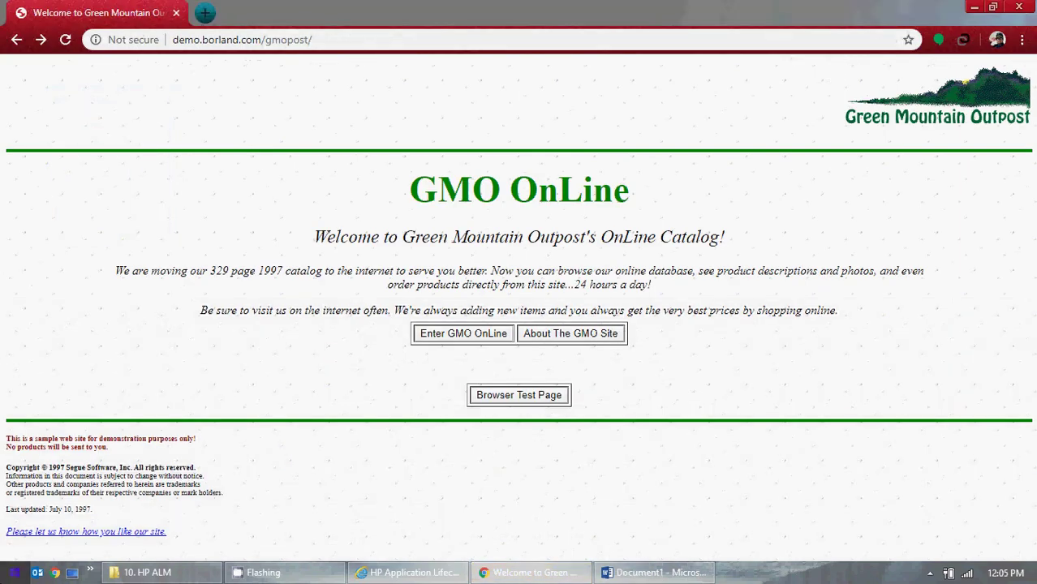
click(337, 162)
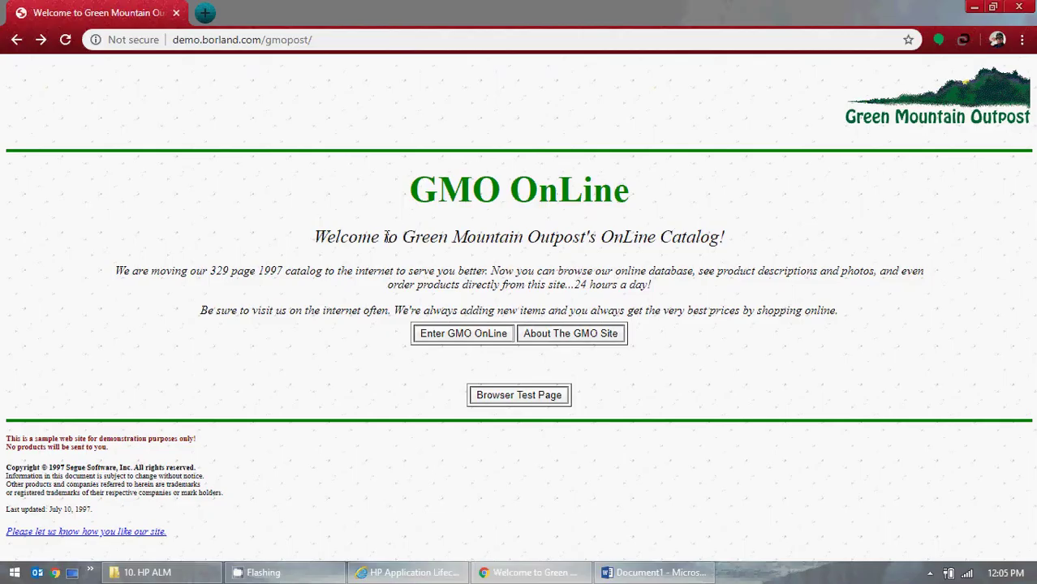
- Paste the screen capture into Paint, select the web page area, and paste it into Word
key(ctrl+v)
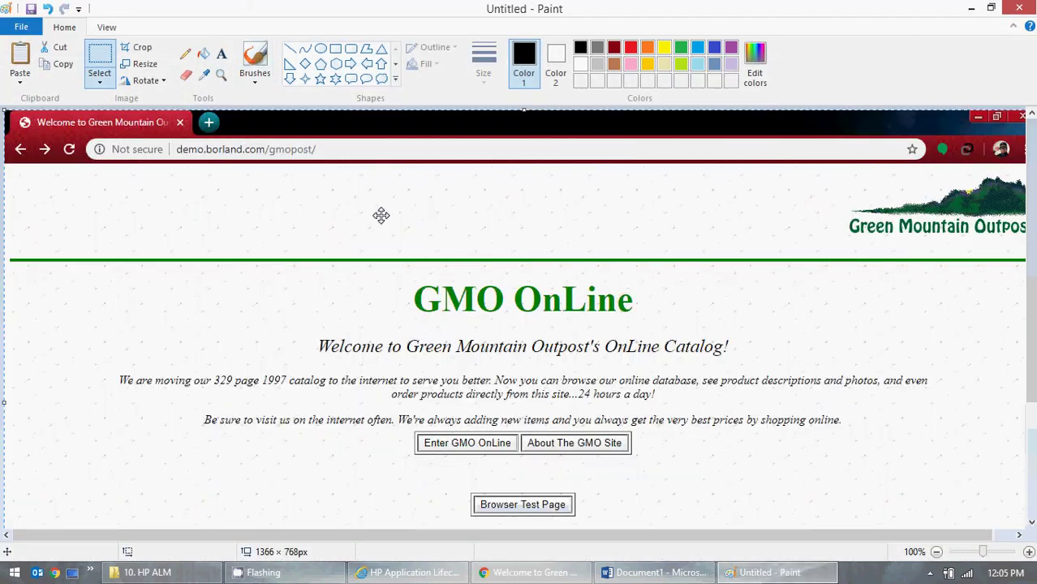
click(100, 81)
click(106, 114)
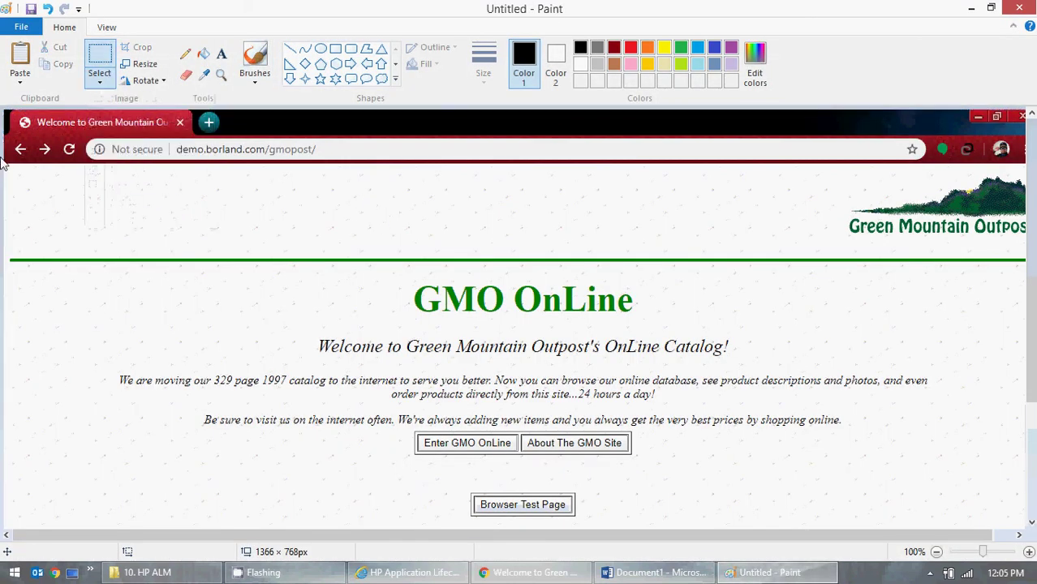
mouse_move(5, 134)
mouse_down()
mouse_move(389, 351)
mouse_move(921, 500)
mouse_move(1032, 498)
mouse_up()
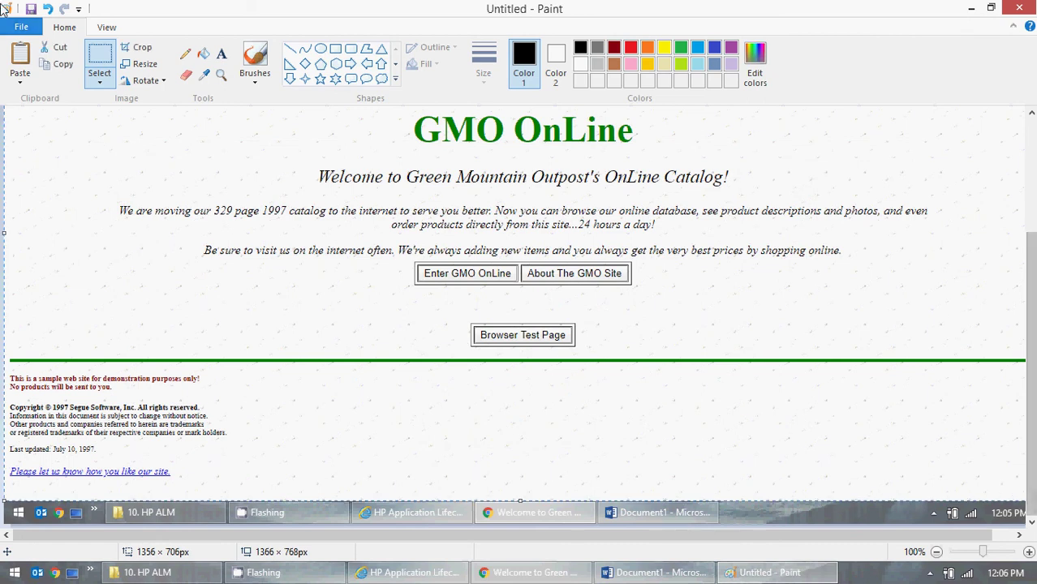
click(641, 573)
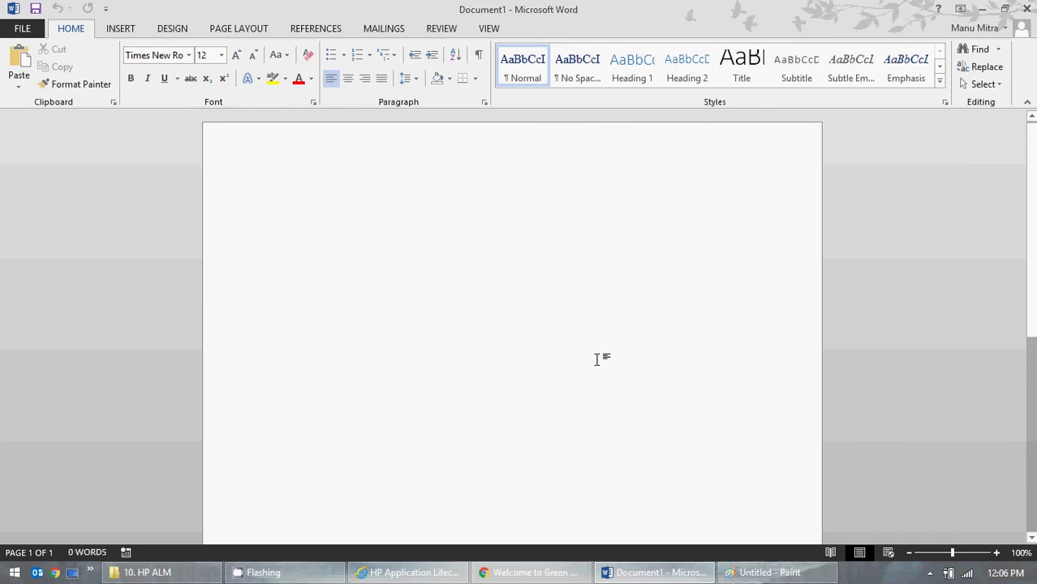
key(ctrl+v)
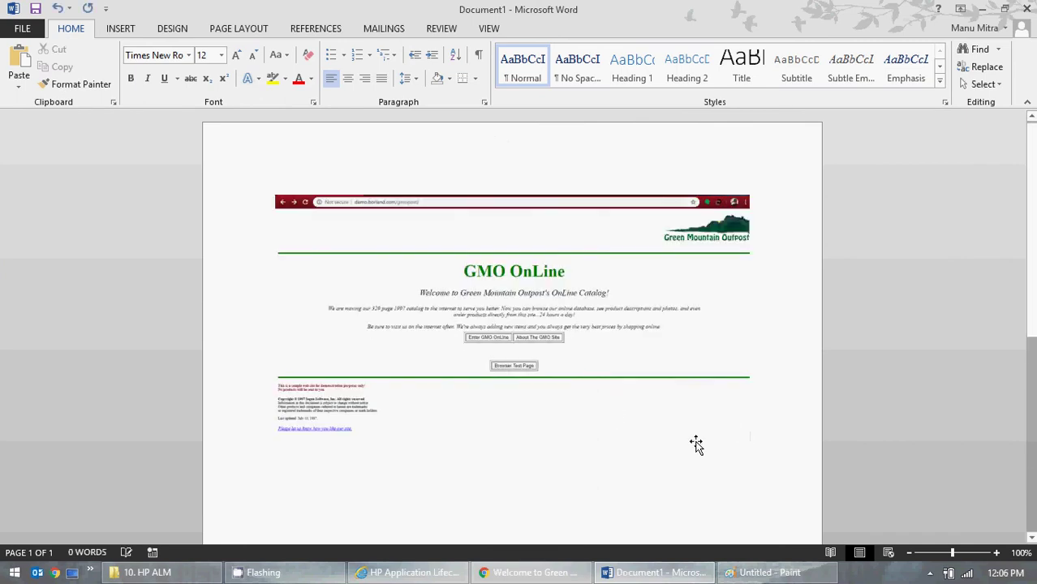
- Start a new Paint canvas without saving the old image, then minimize Paint
click(981, 9)
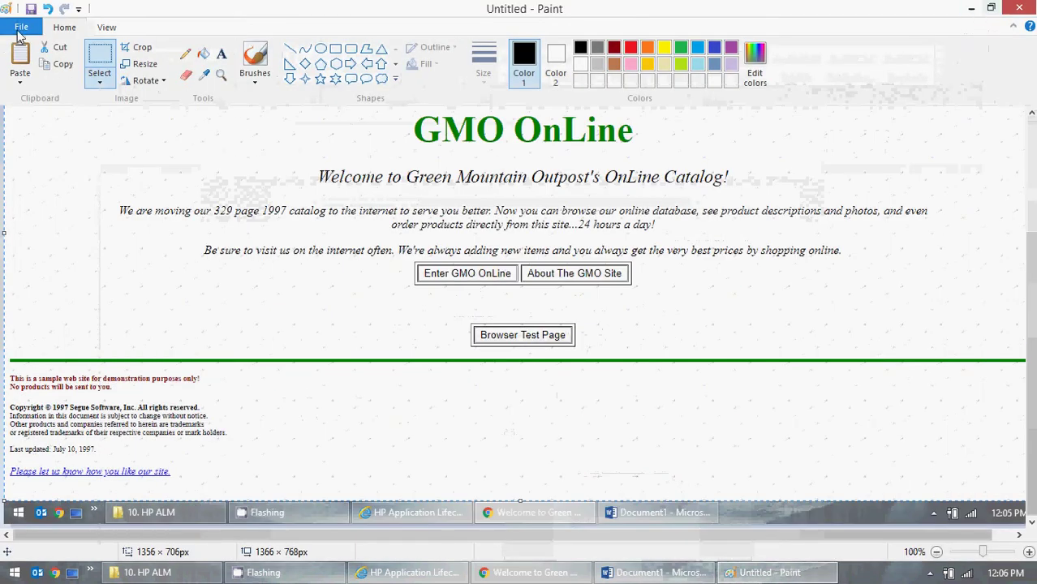
click(21, 27)
click(36, 57)
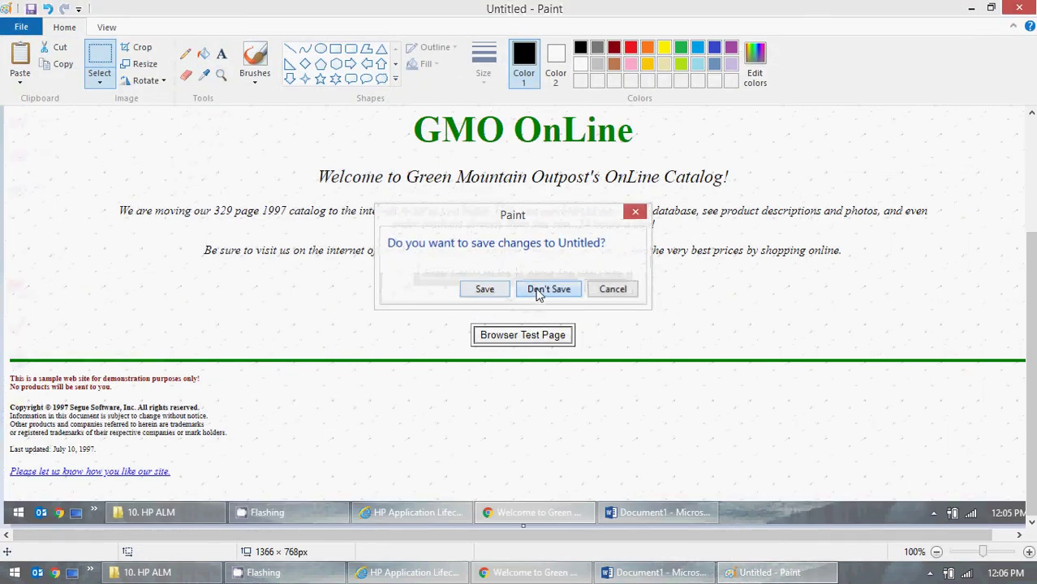
click(542, 291)
click(968, 8)
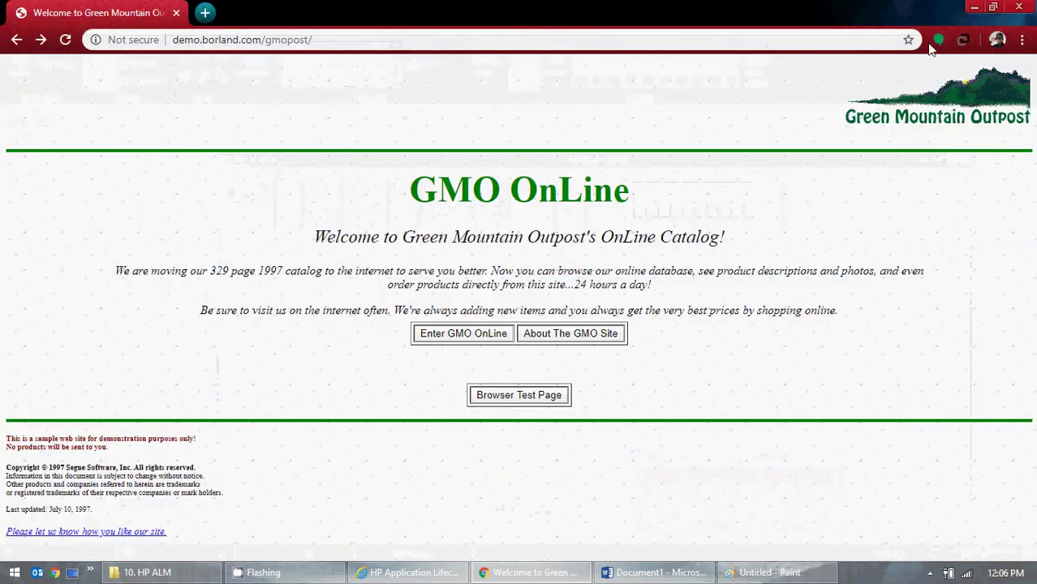
- Review Step 2's description and expected result in the ALM test run
click(961, 10)
click(407, 573)
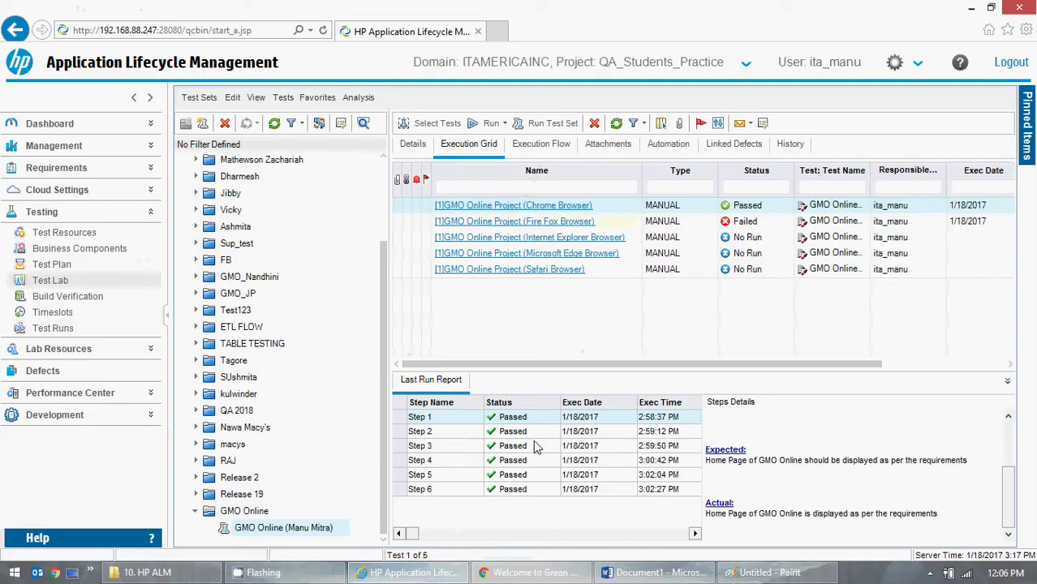
click(535, 439)
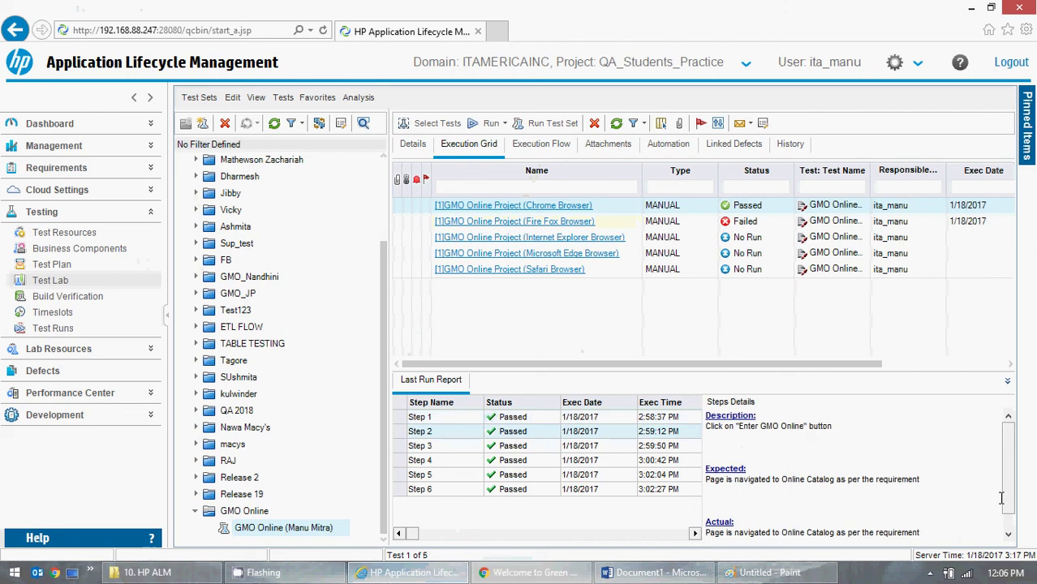
scroll(1001, 498, down, 1)
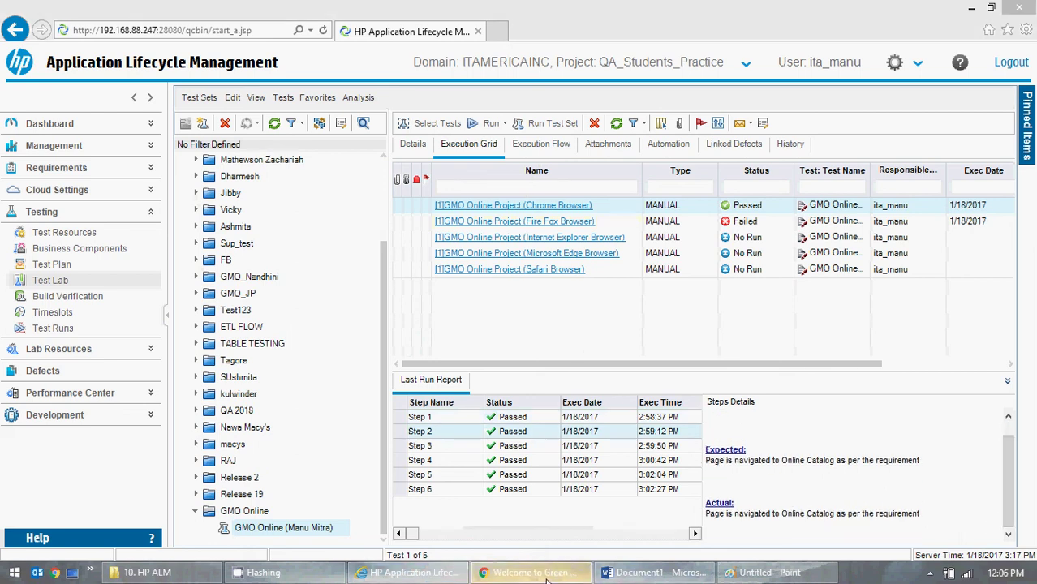
- Enter the GMO OnLine catalog and set the 3 Person Dome Tent quantity to 10
click(535, 572)
click(497, 334)
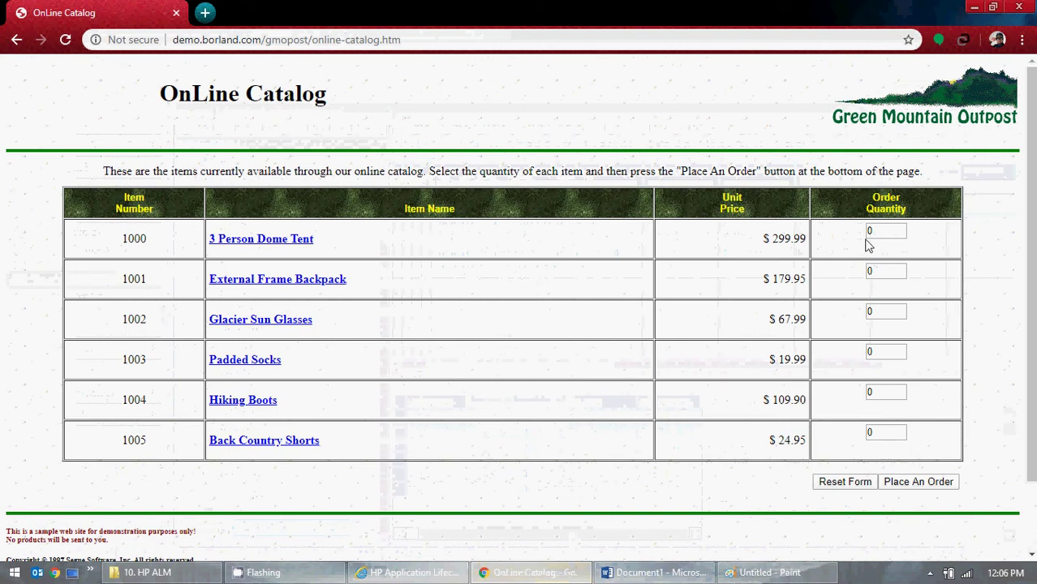
double_click(868, 235)
text(2)
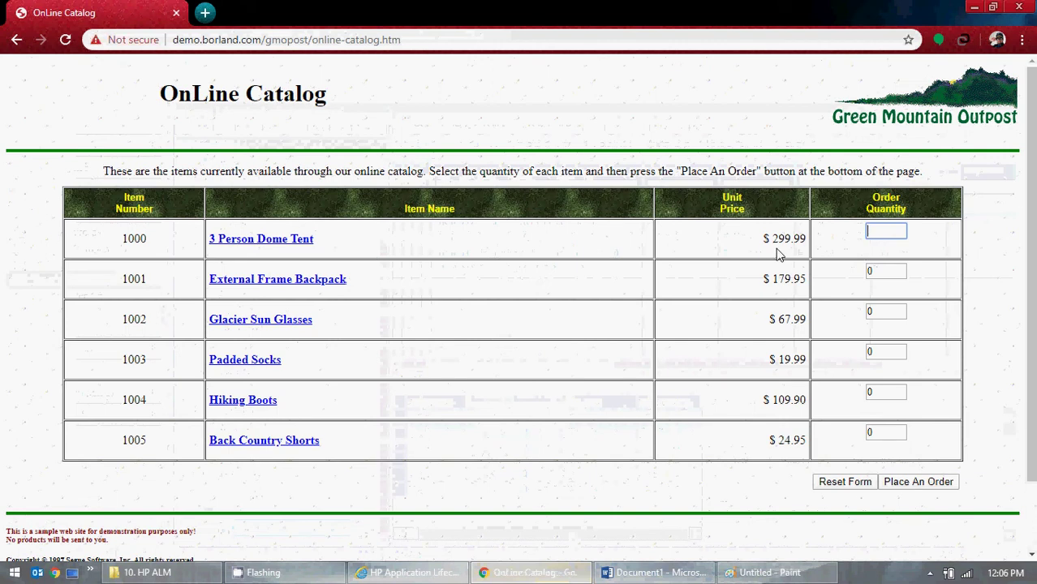
text(10)
click(430, 326)
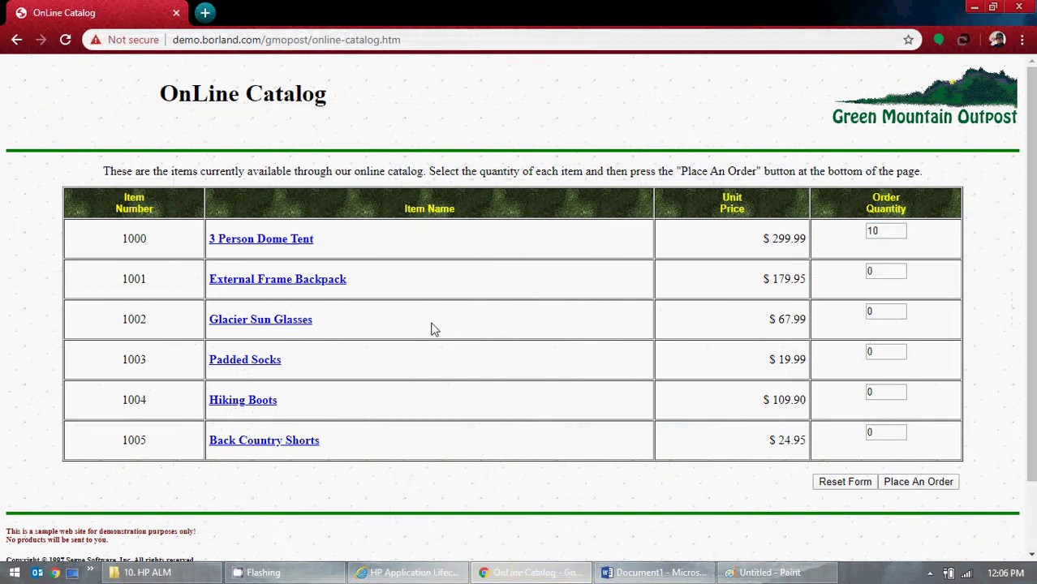
click(763, 573)
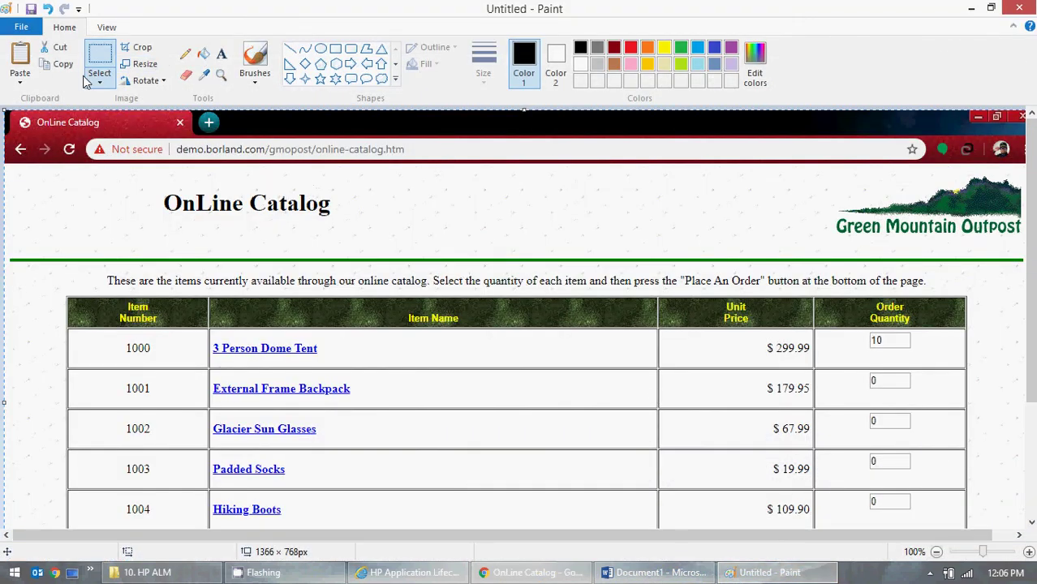
- Rectangle-select the catalog page in Paint and paste it into the Word evidence document
click(95, 89)
click(142, 113)
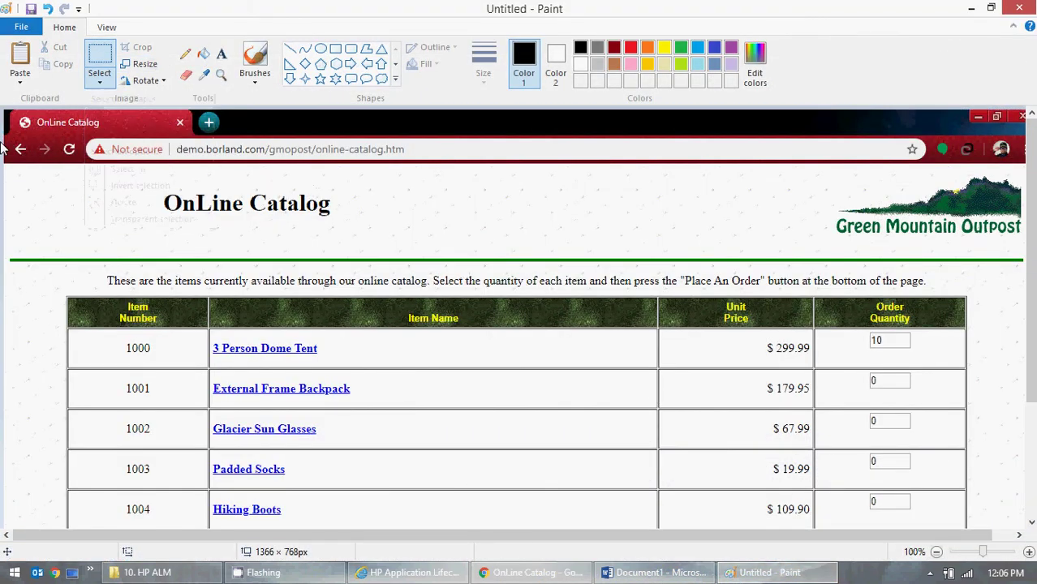
drag(5, 132, 1029, 501)
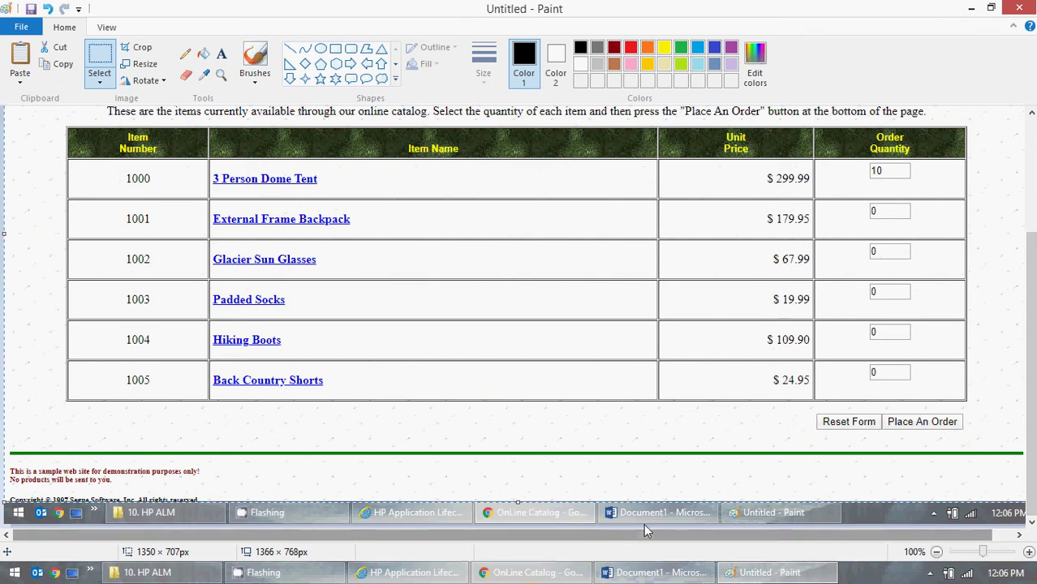
click(656, 572)
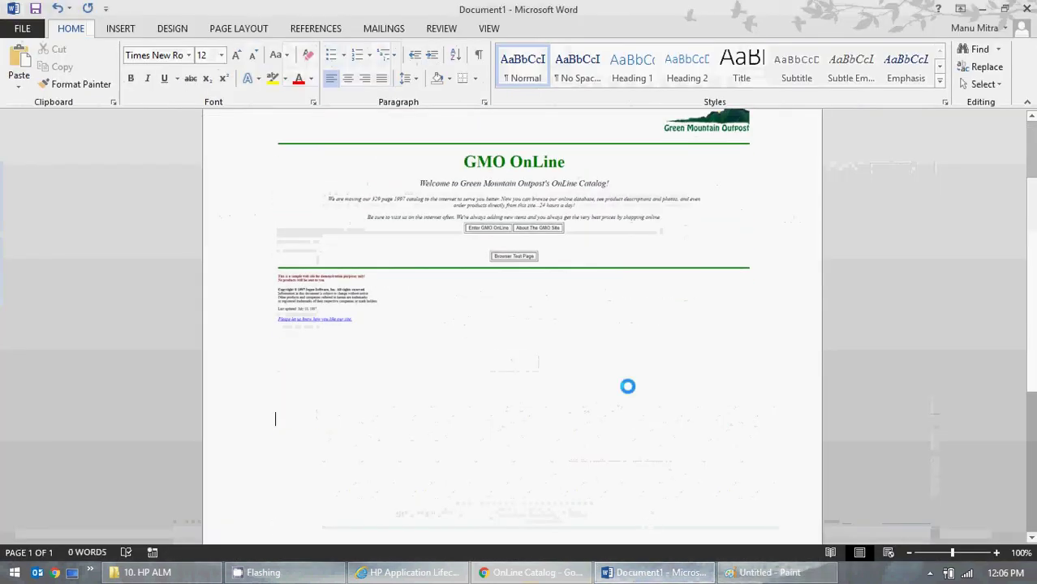
key(ctrl+v)
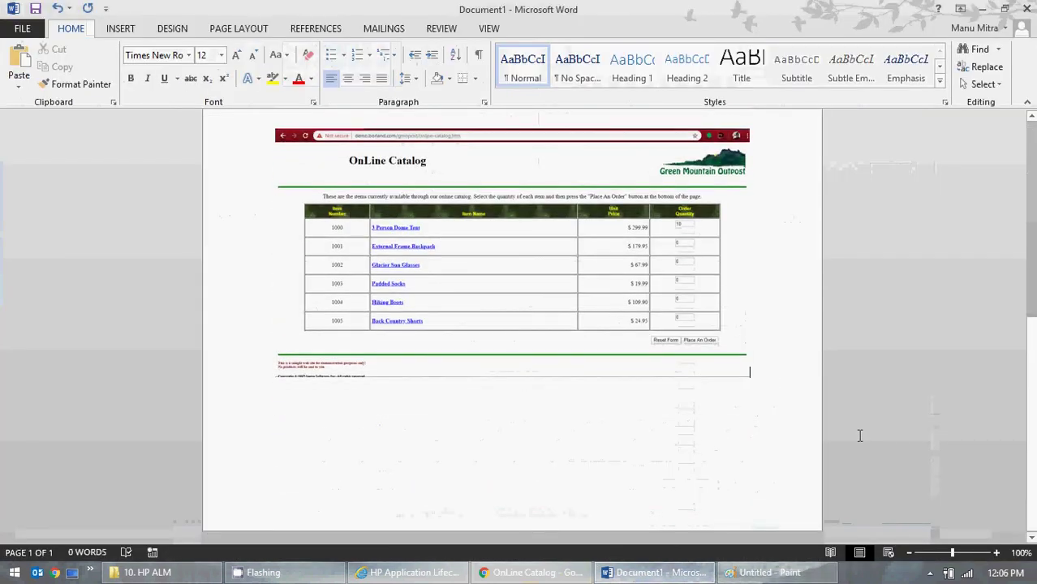
key(Return)
- Clear Paint's canvas without saving and minimize Paint to reveal the catalog
key(alt+Tab)
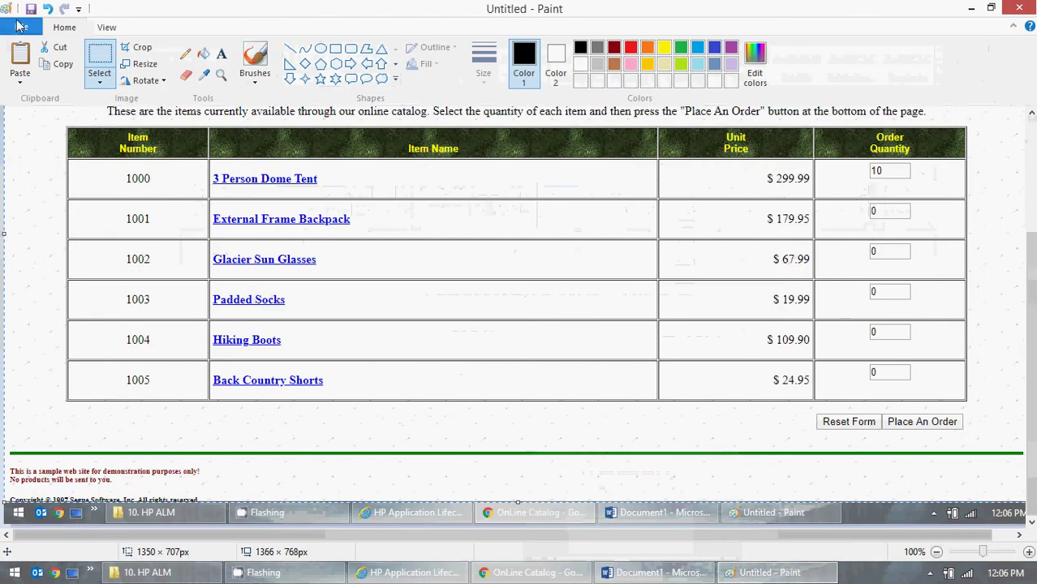
click(21, 27)
click(46, 81)
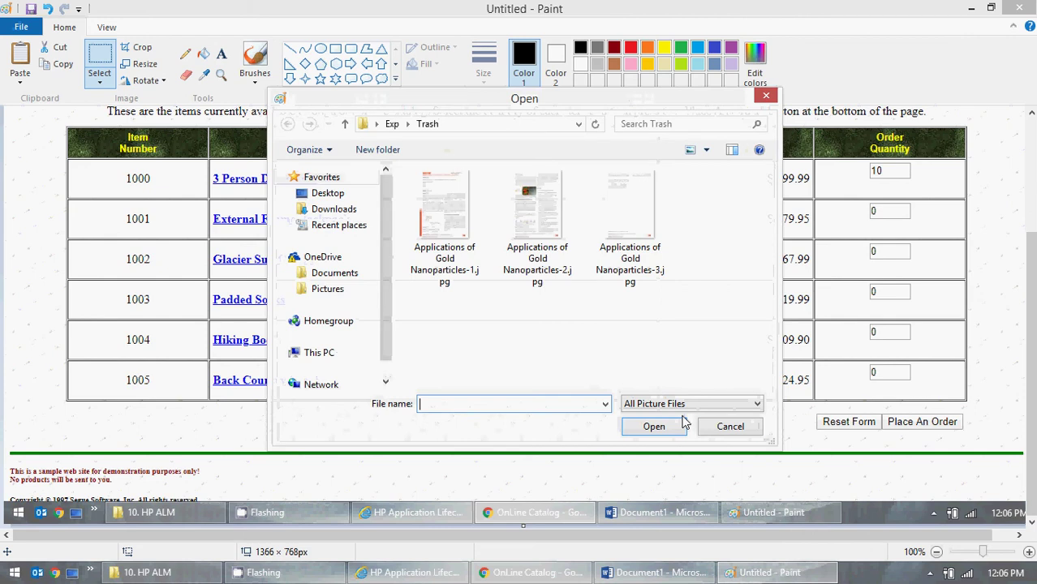
click(727, 427)
click(22, 27)
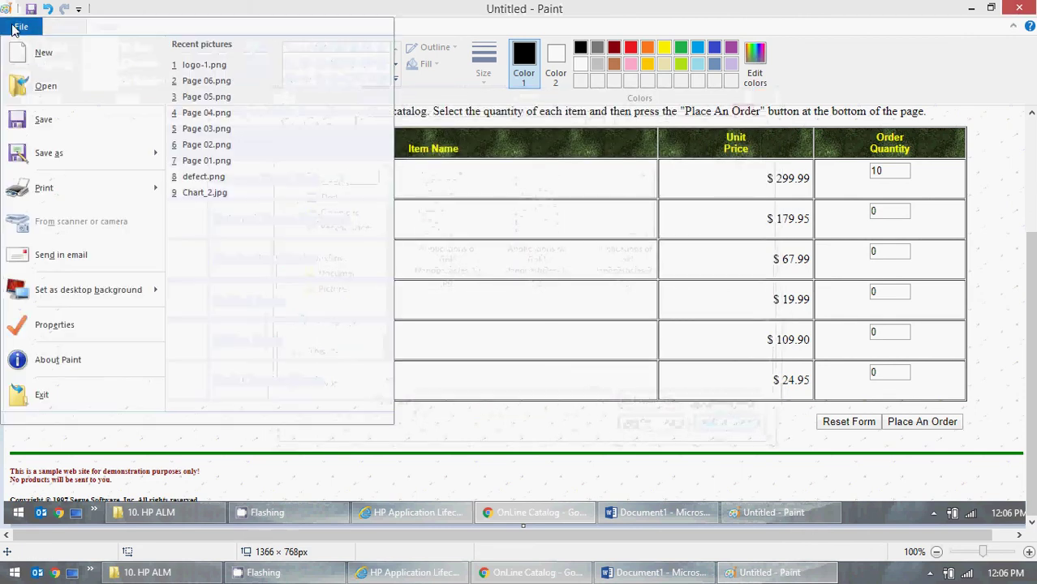
click(46, 63)
click(535, 297)
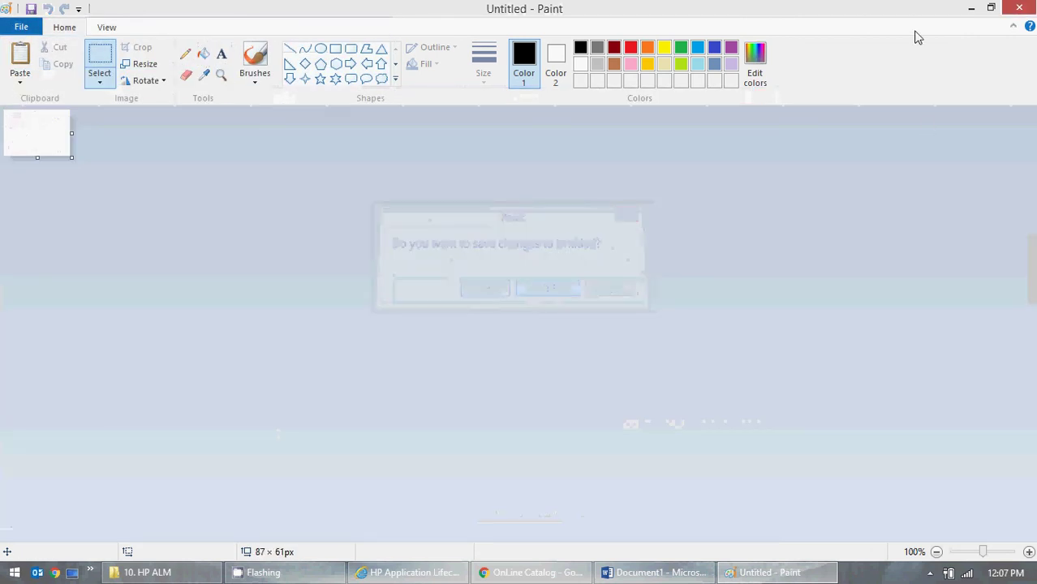
click(971, 8)
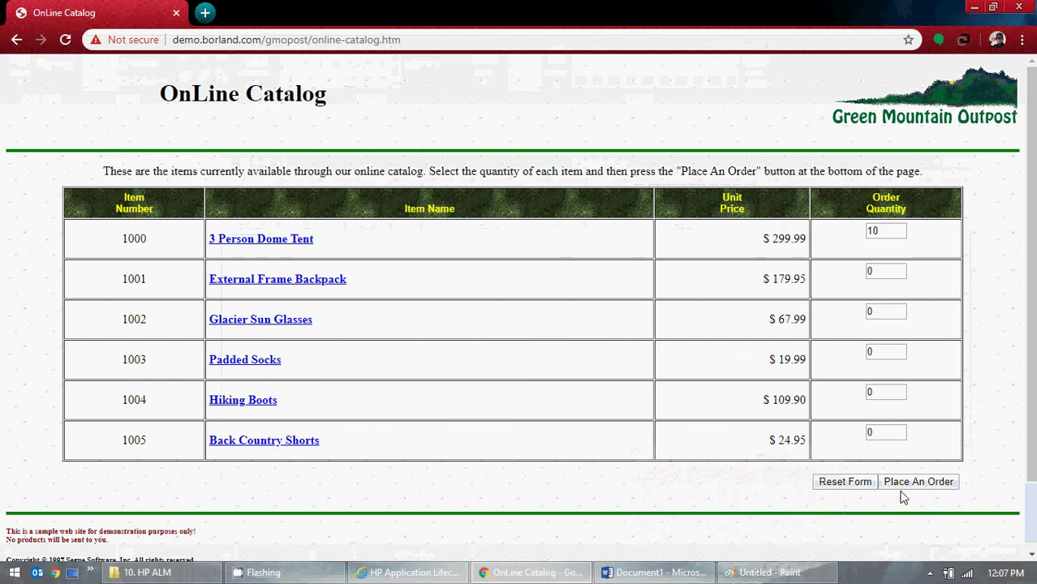
- Place the 10-tent order and rectangle-select the Place Order page in Paint
click(906, 485)
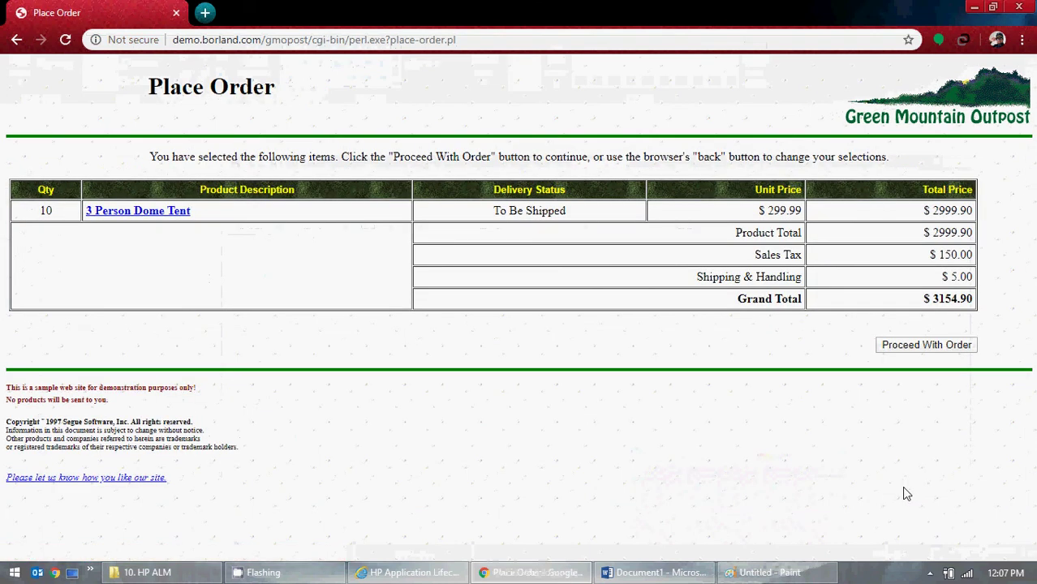
click(763, 573)
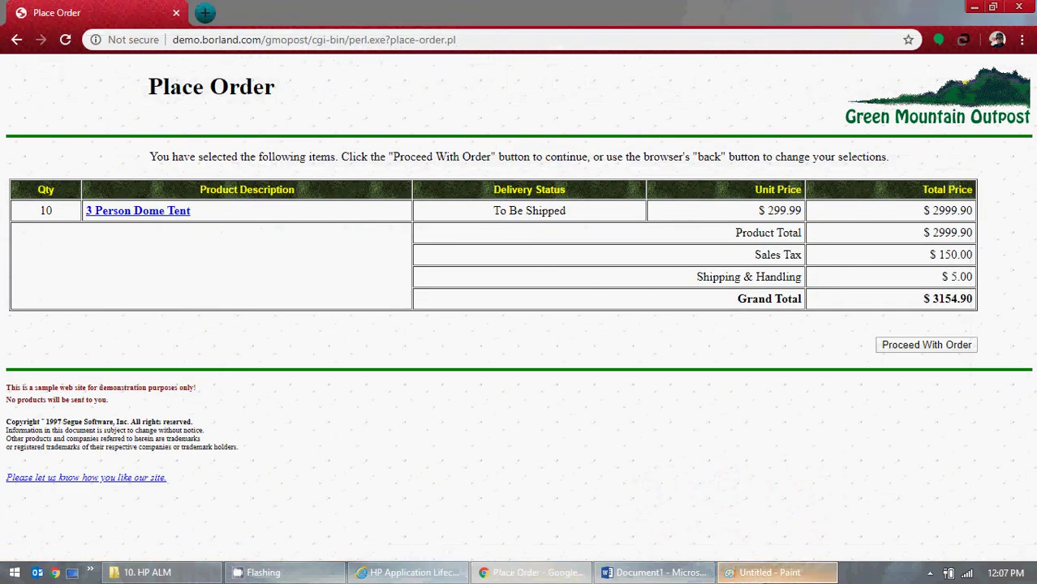
key(ctrl+v)
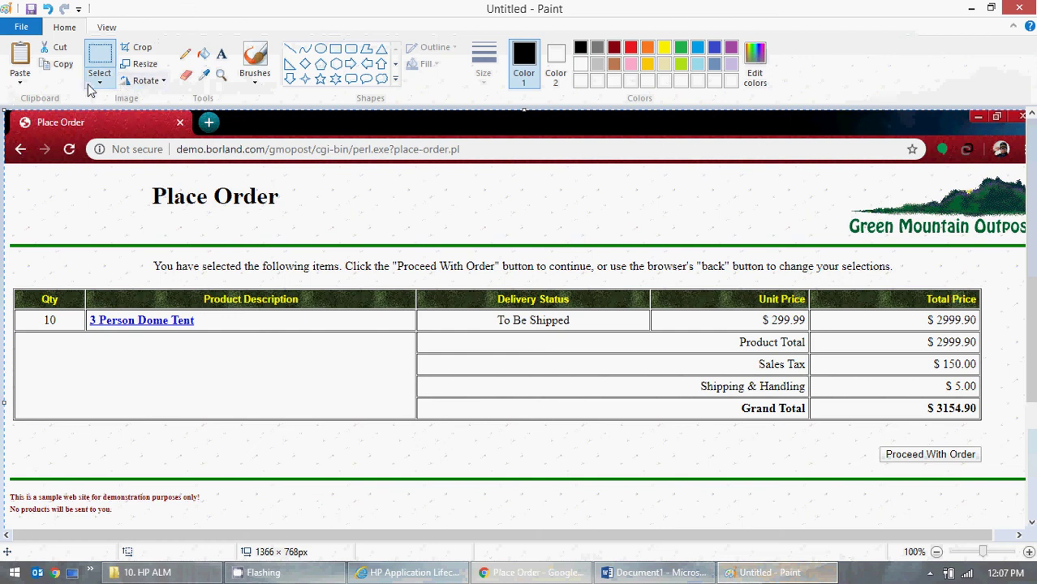
click(99, 81)
click(117, 119)
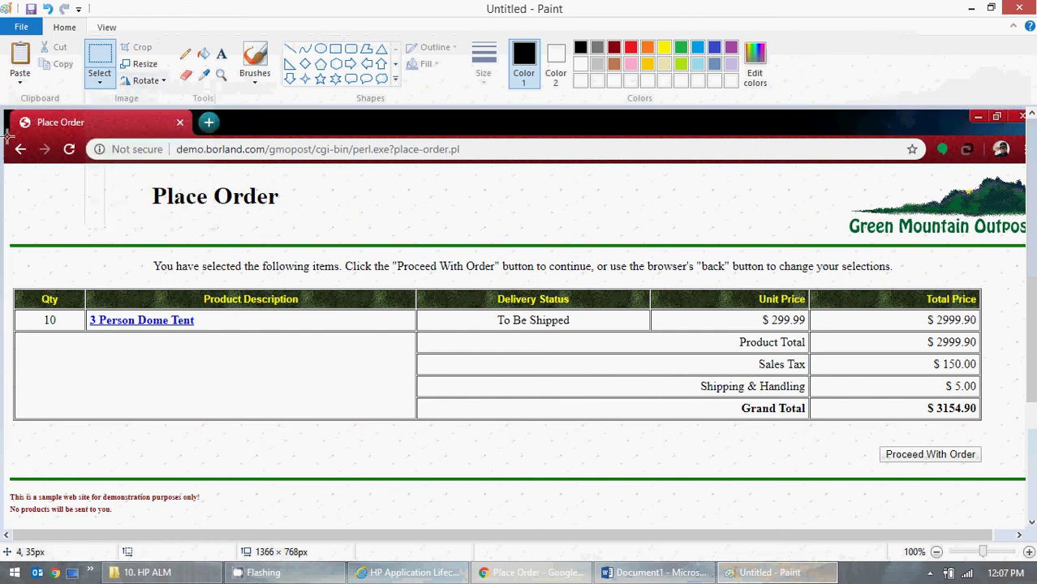
click(5, 133)
drag(4, 133, 1032, 498)
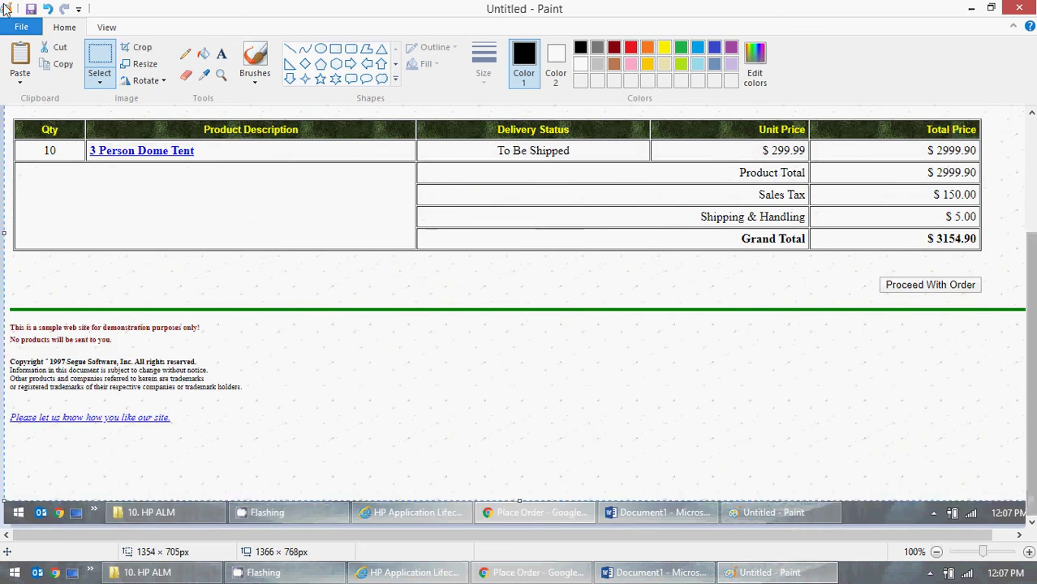
- Reset Paint's canvas, re-paste the Place Order screenshot, and add it to Word's page 2
click(21, 27)
click(113, 64)
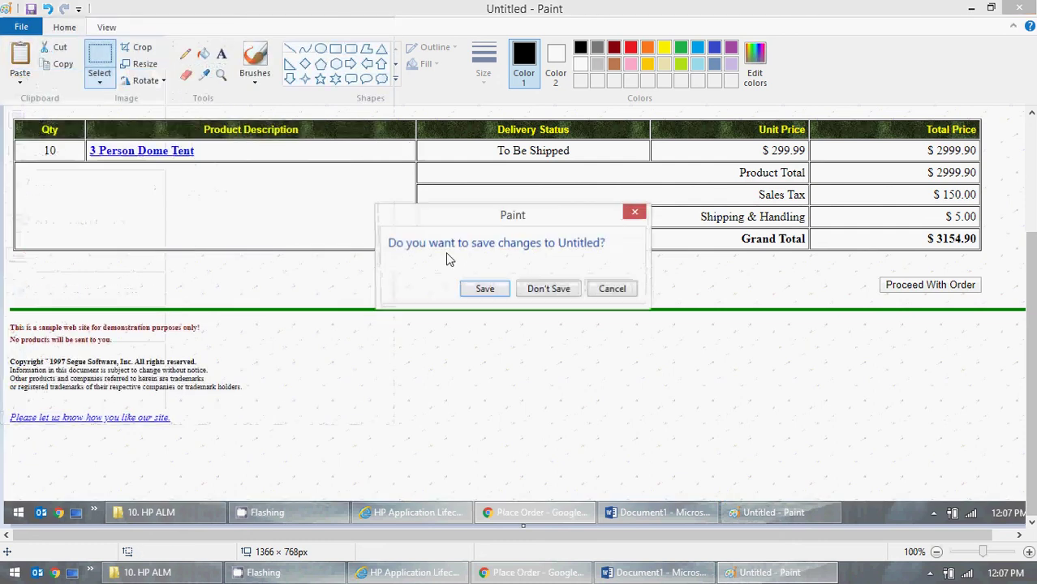
click(544, 289)
key(ctrl+v)
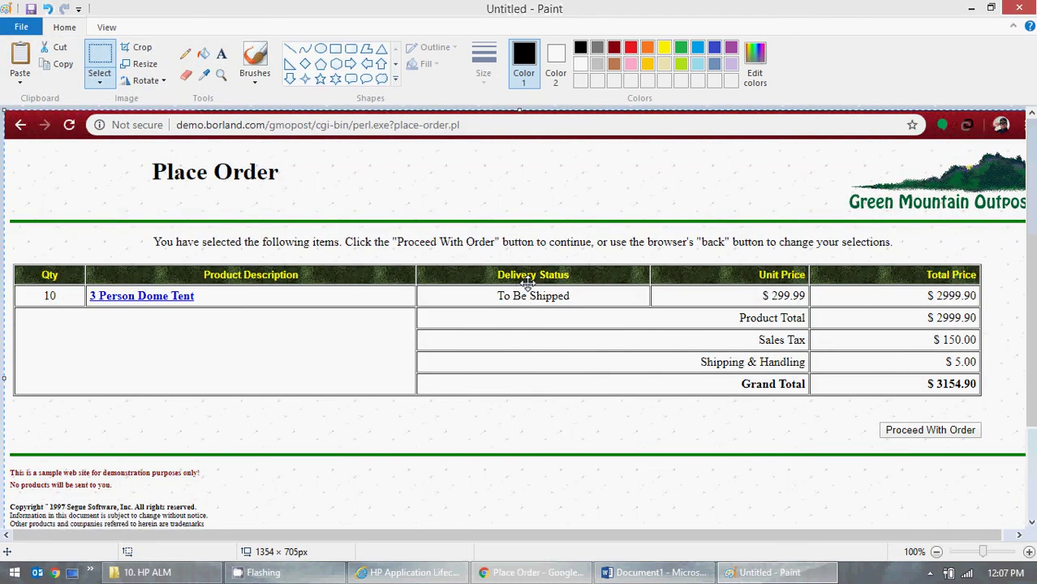
click(657, 572)
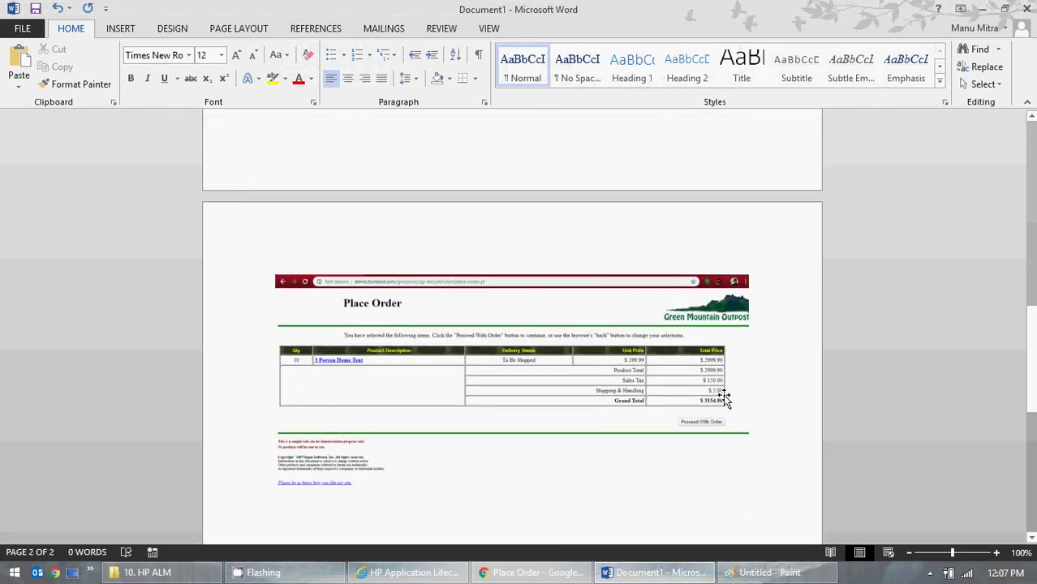
click(980, 9)
- Clear Paint's canvas without saving and minimize Paint to show the order page
click(24, 28)
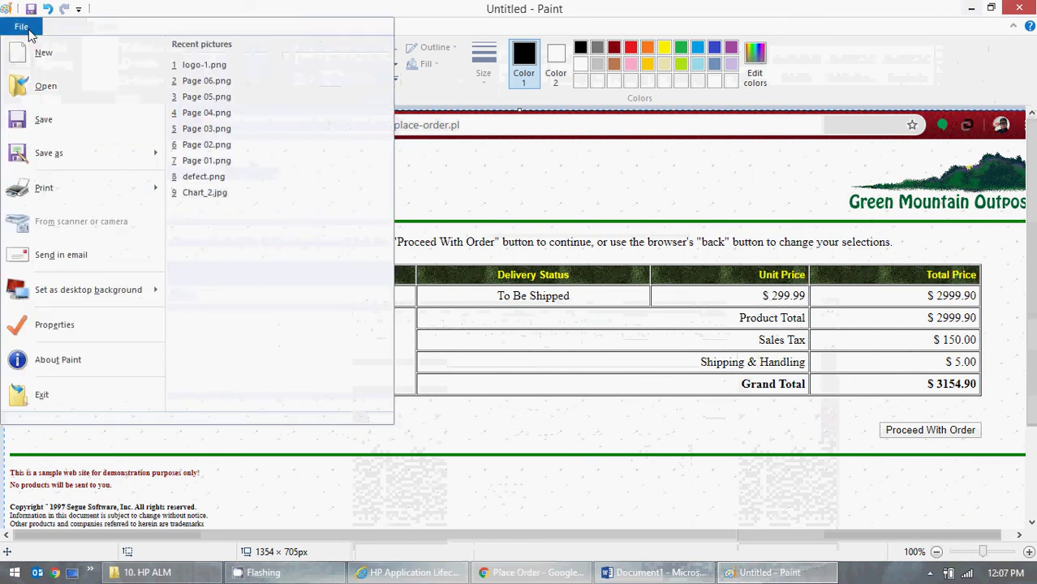
click(42, 54)
click(549, 294)
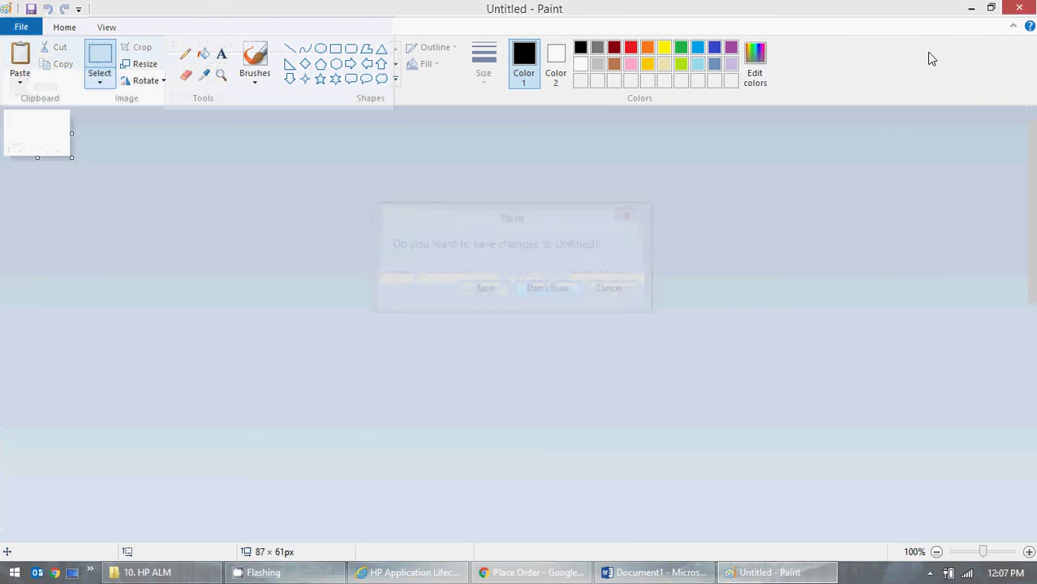
click(972, 8)
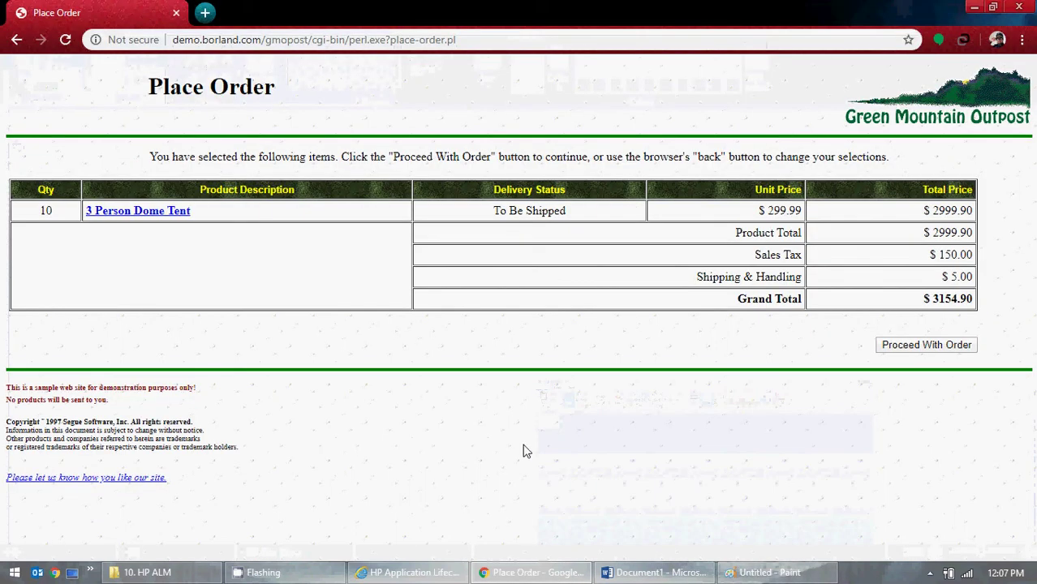
- Fill Bill To from a saved address, fix the phone number, and tick Same as Bill To
click(924, 347)
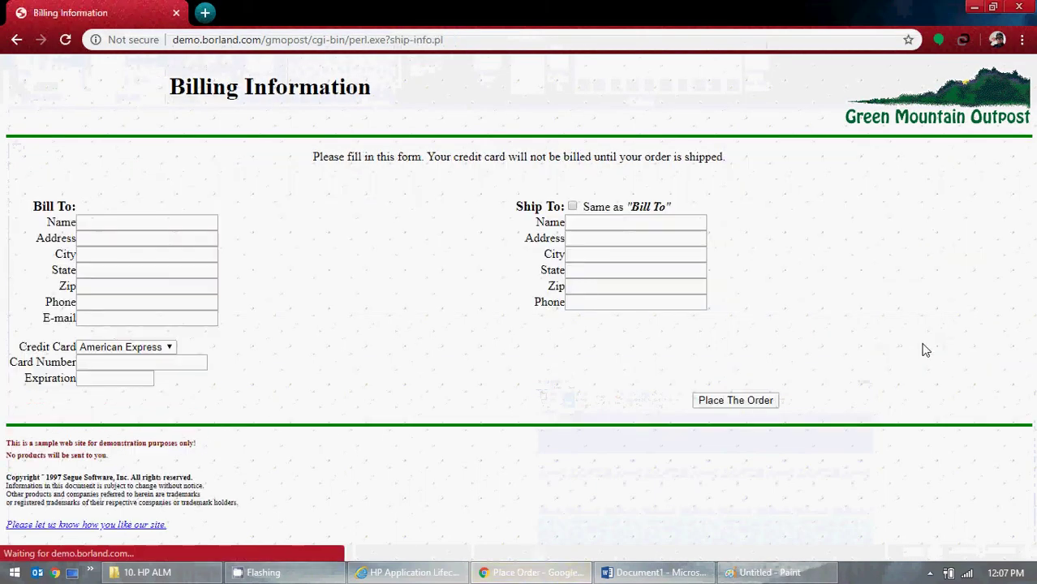
click(112, 222)
click(174, 251)
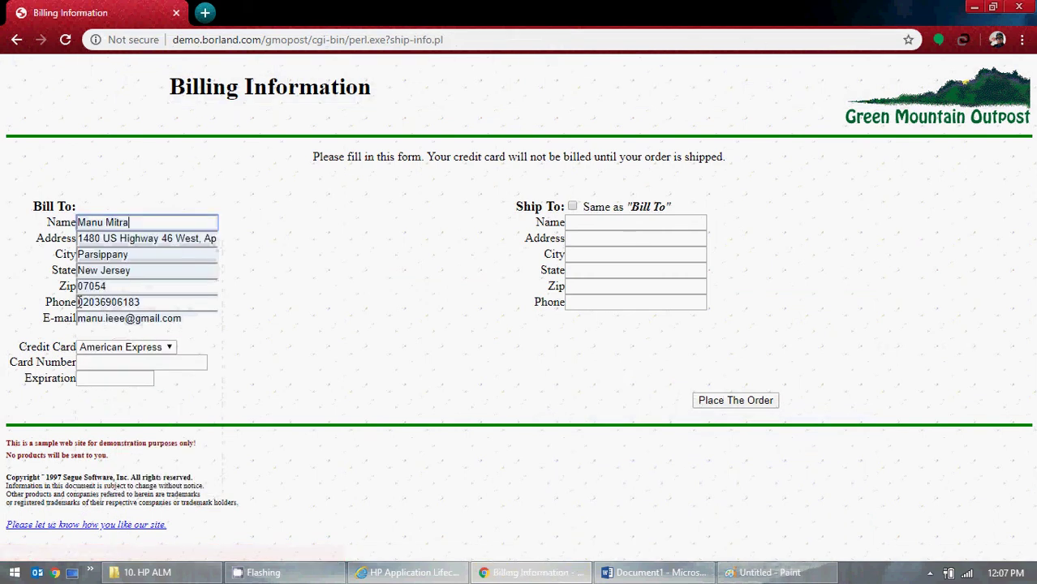
click(80, 302)
key(Delete)
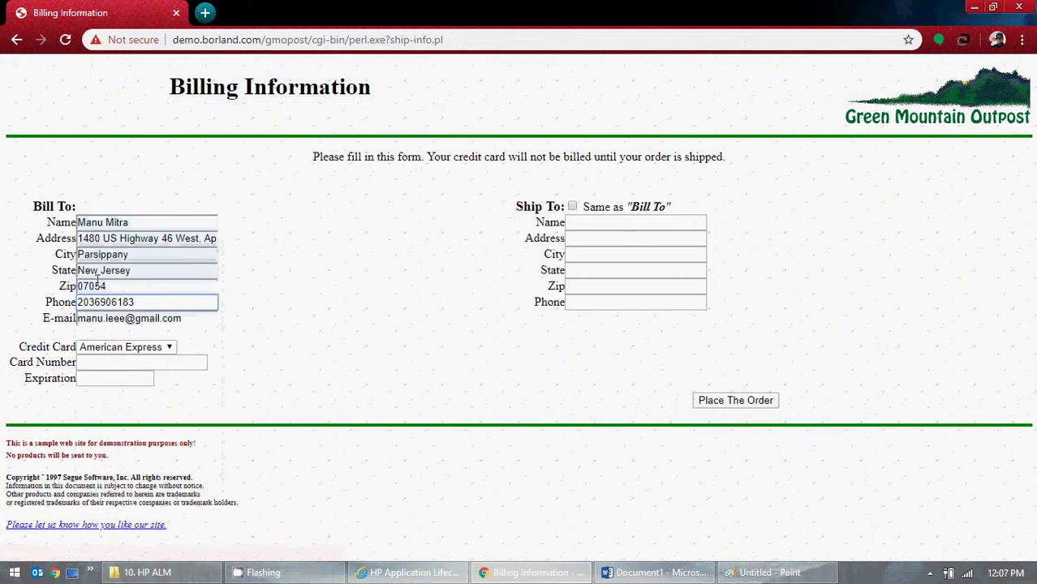
click(572, 207)
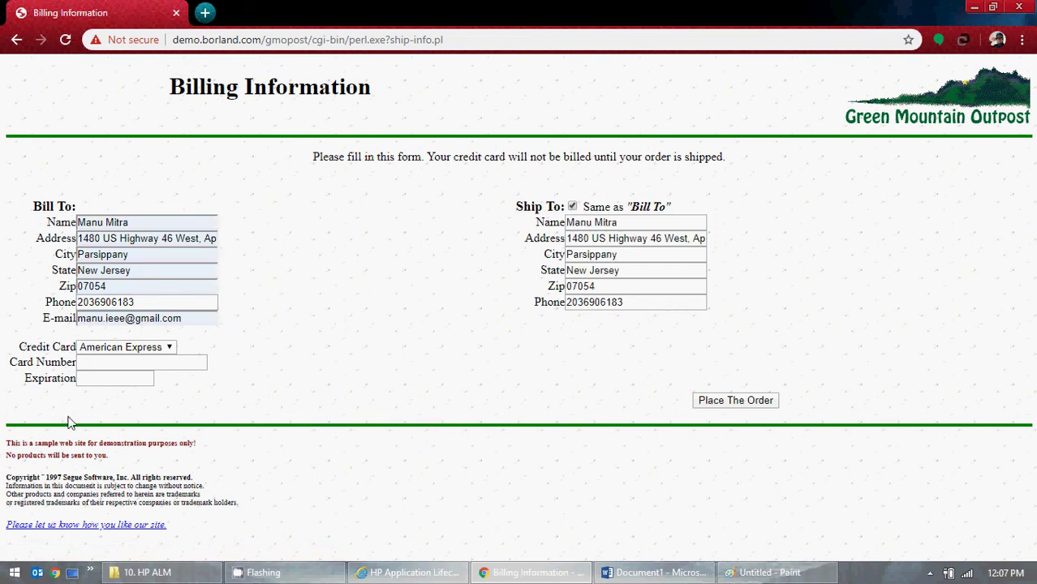
- Find a test American Express number online and enter it as Card Number, expiring 12/20
click(206, 14)
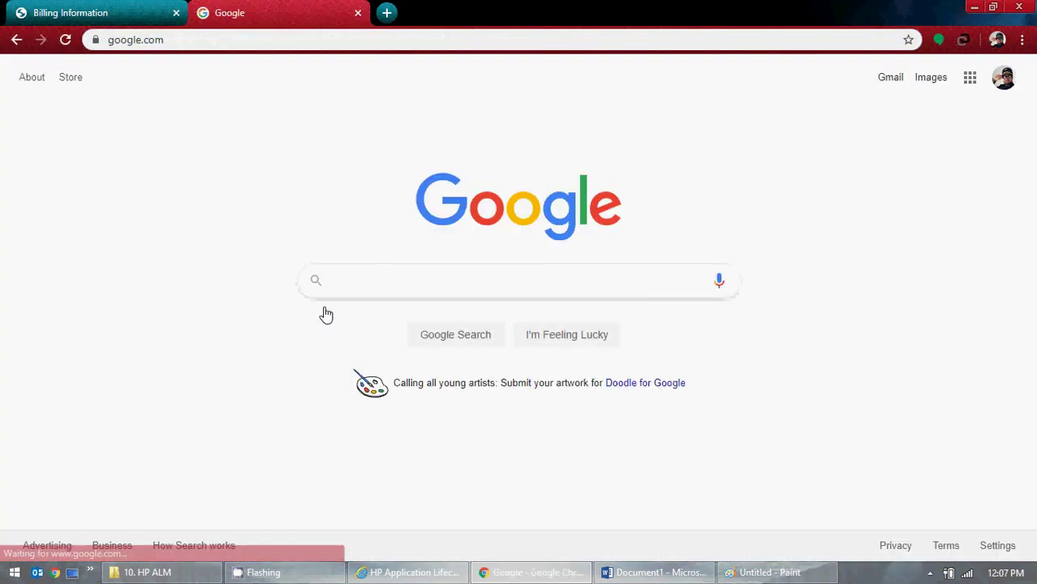
text(test)
click(324, 313)
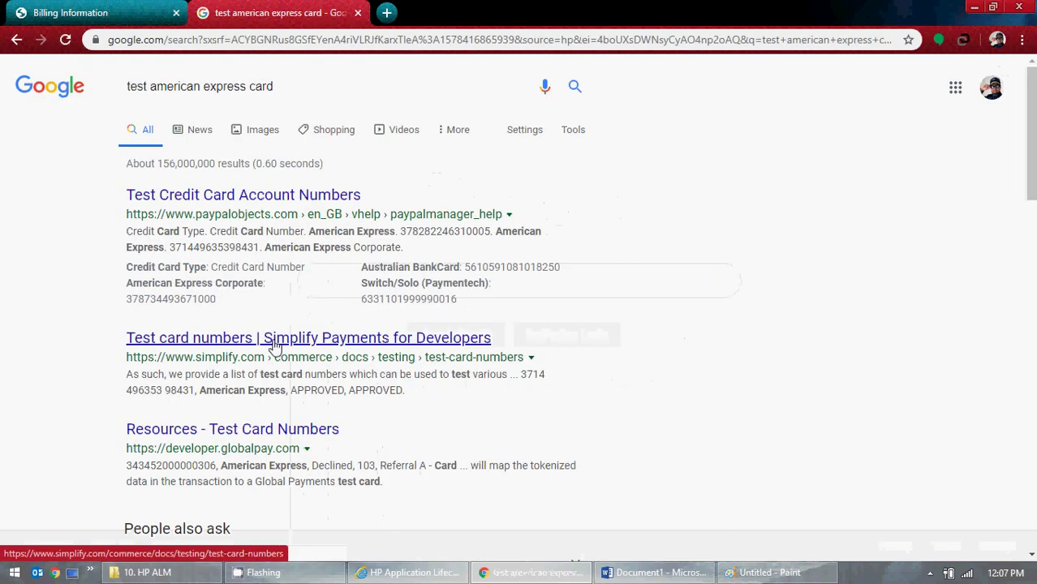
scroll(447, 434, down, 4)
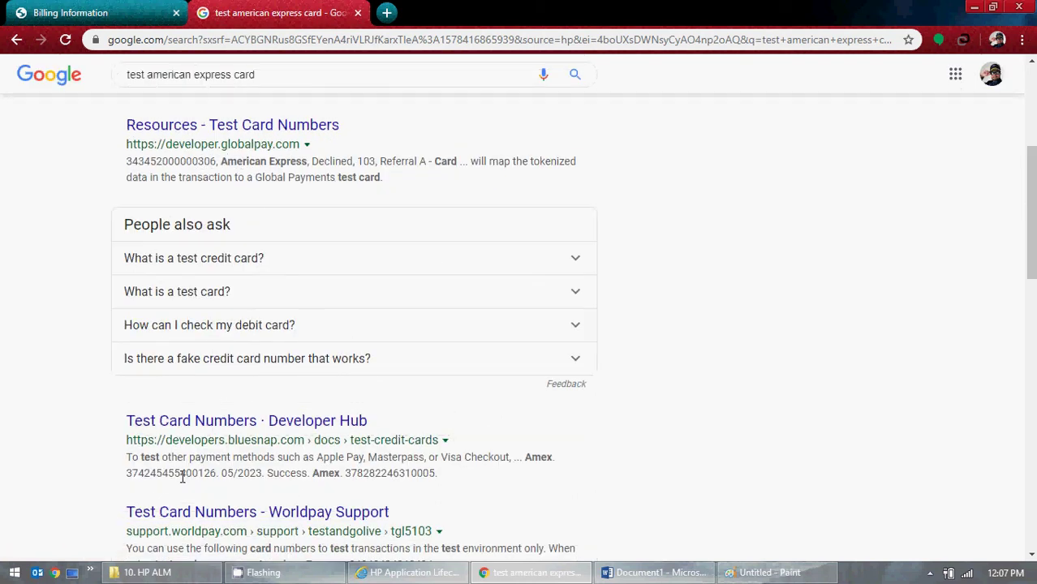
drag(215, 474, 135, 474)
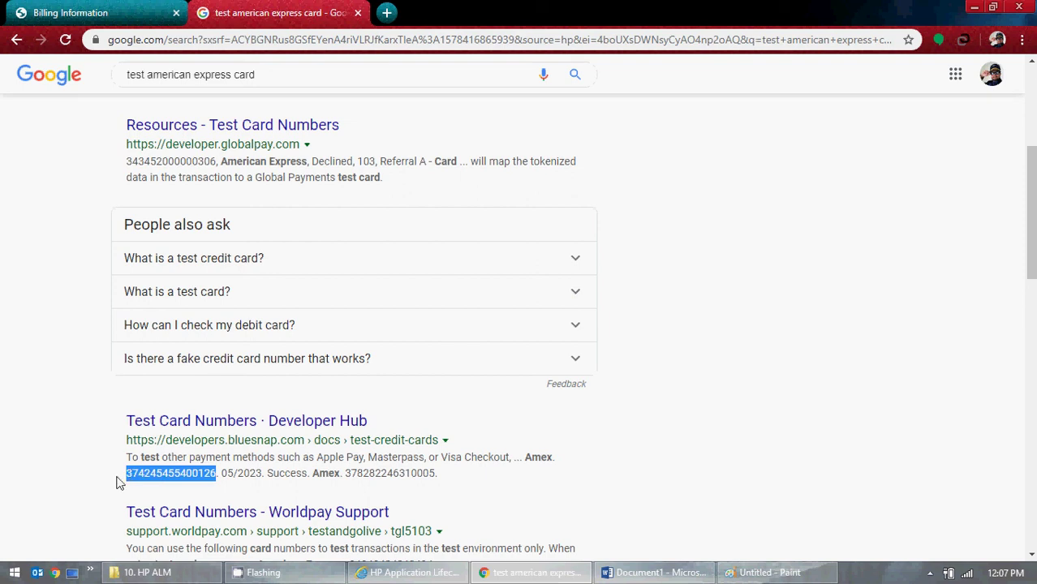
click(130, 11)
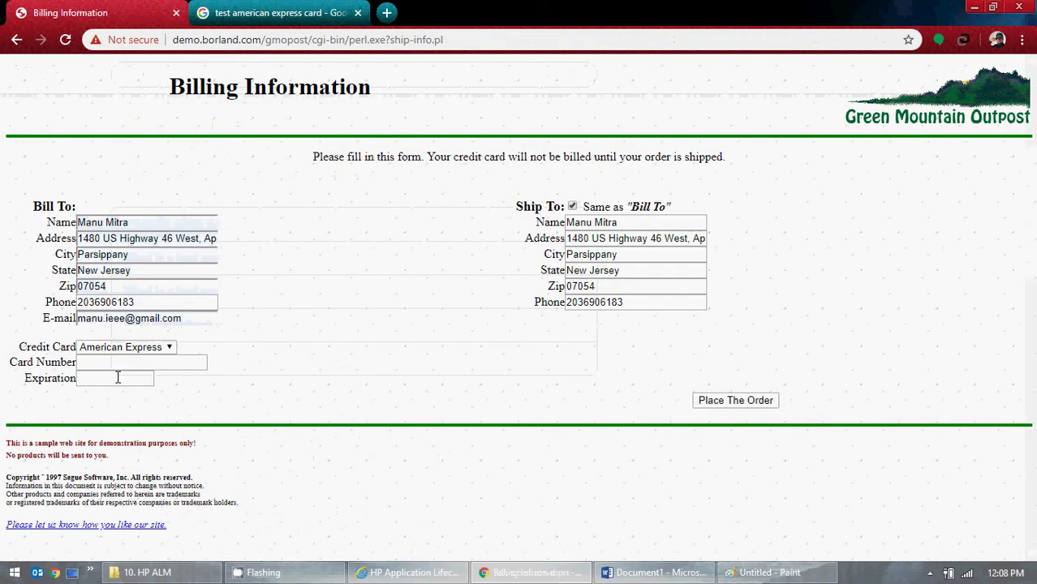
key(ctrl+v)
key(Tab)
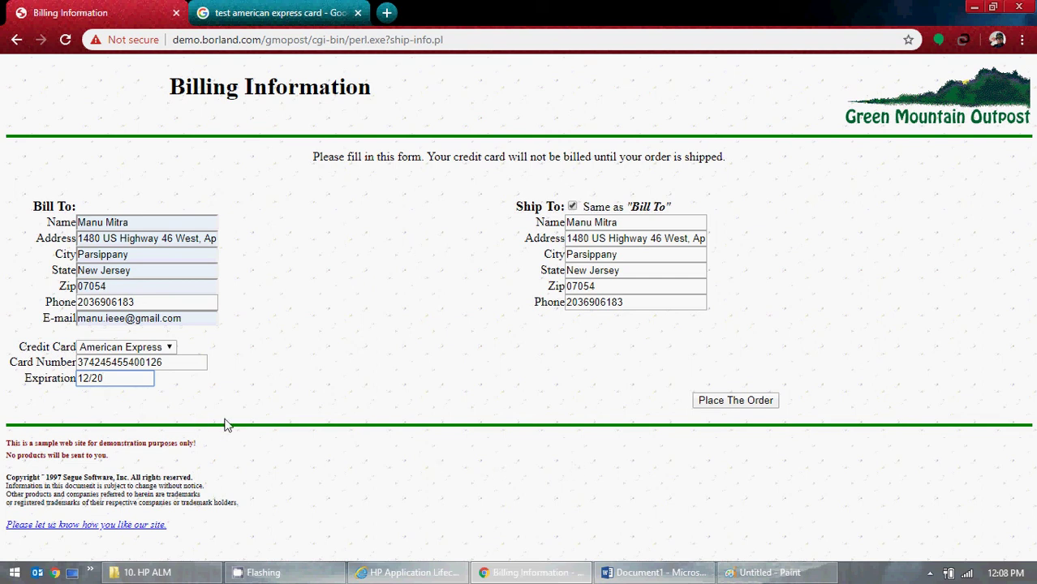
click(656, 572)
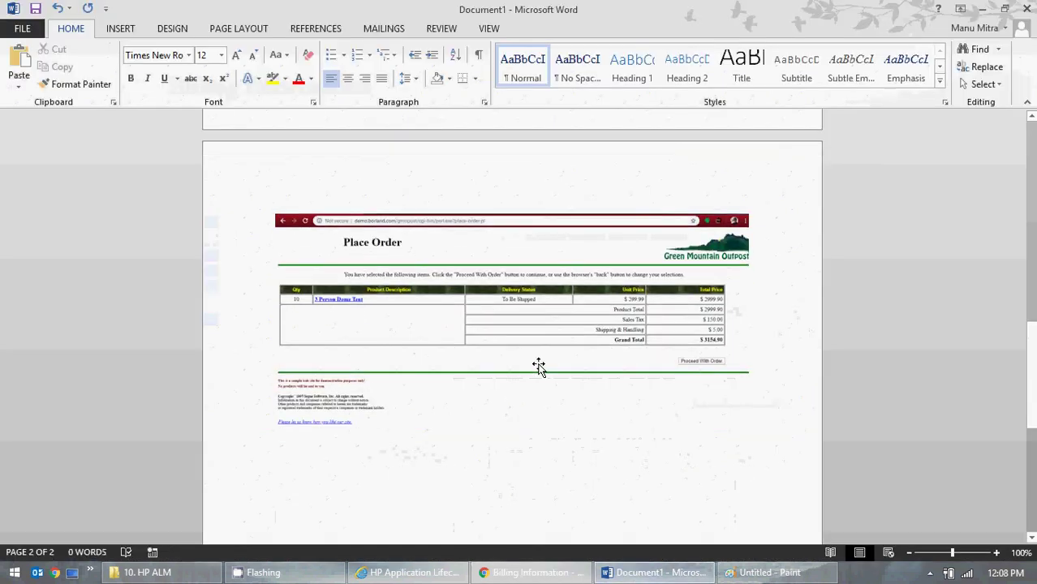
- Paste the Billing Information screenshot into Word, then move it onto Paint's canvas
key(ctrl+v)
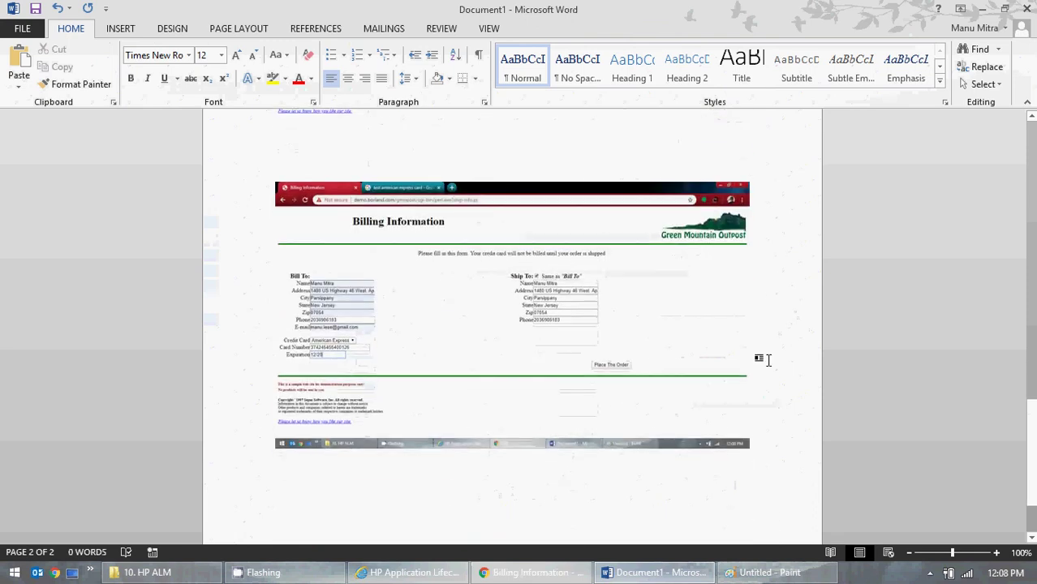
click(660, 343)
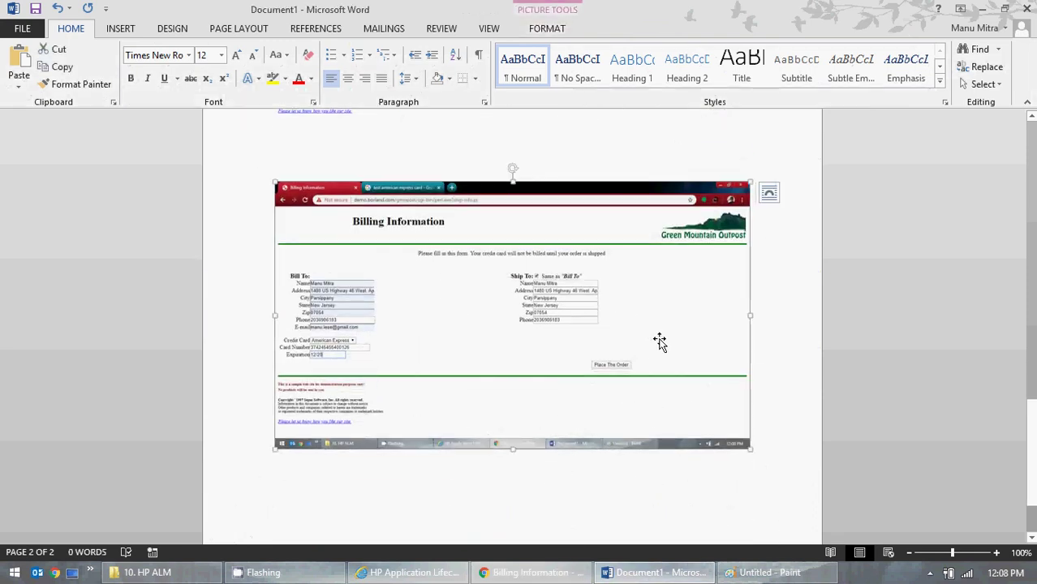
click(769, 572)
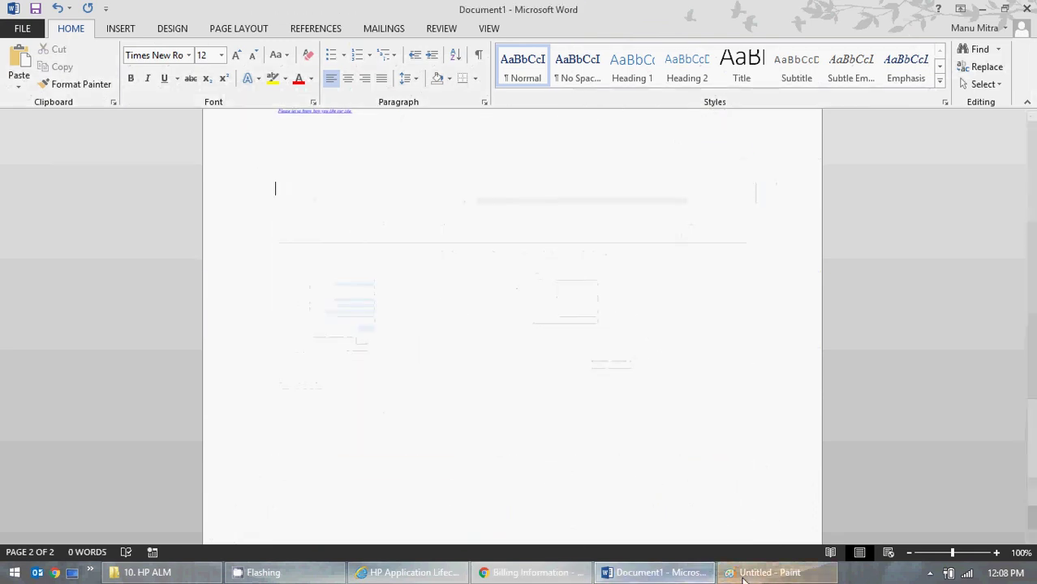
key(ctrl+v)
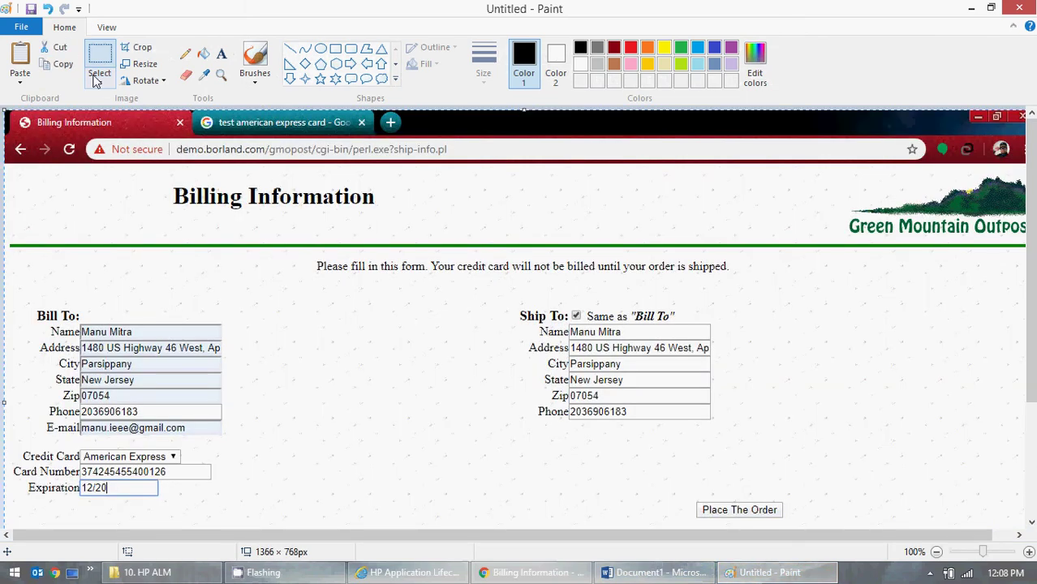
- Rectangle-select and copy the billing page area in Paint, excluding the Windows taskbar
click(99, 81)
click(139, 117)
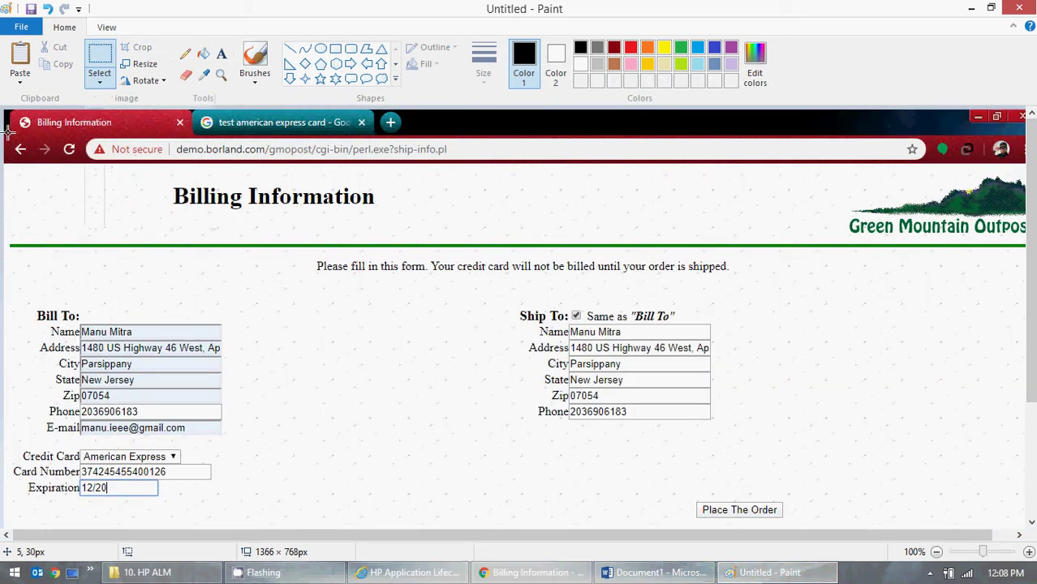
mouse_move(8, 131)
mouse_down()
mouse_move(268, 296)
mouse_move(511, 385)
mouse_move(852, 451)
mouse_move(1012, 461)
mouse_move(990, 481)
mouse_move(1016, 500)
mouse_move(1033, 496)
mouse_up()
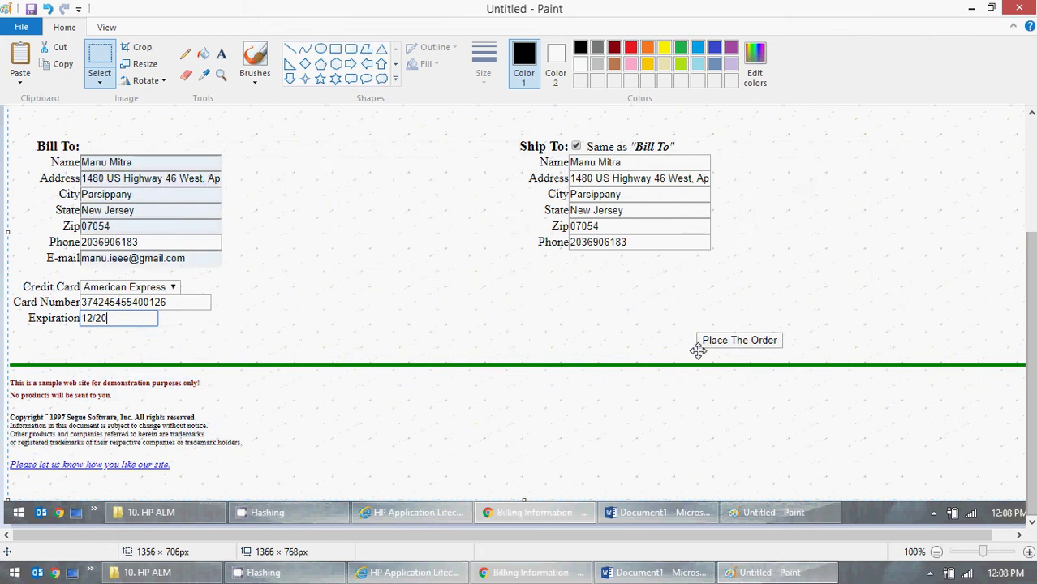
scroll(699, 347, up, 3)
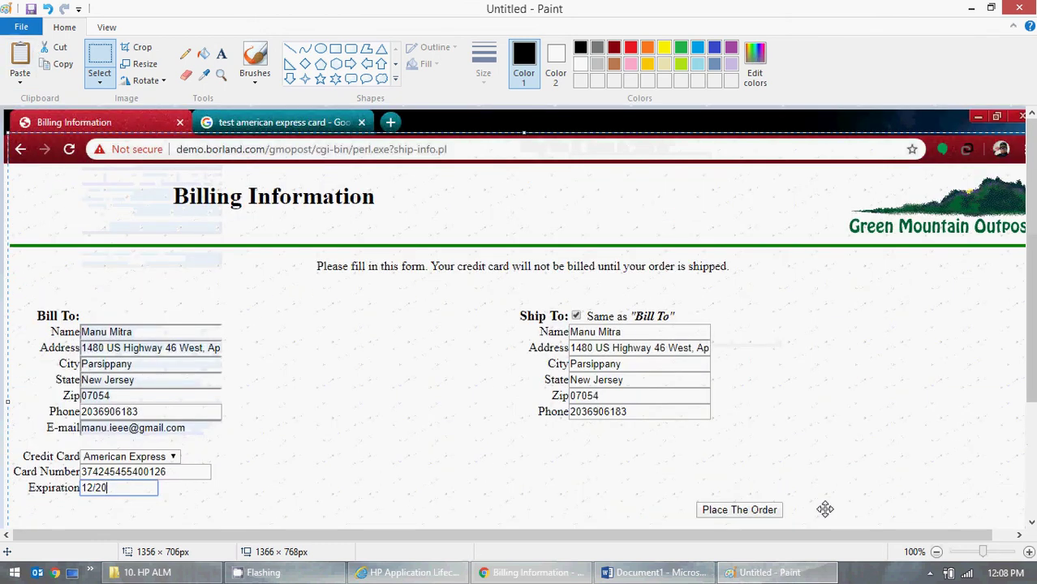
click(656, 572)
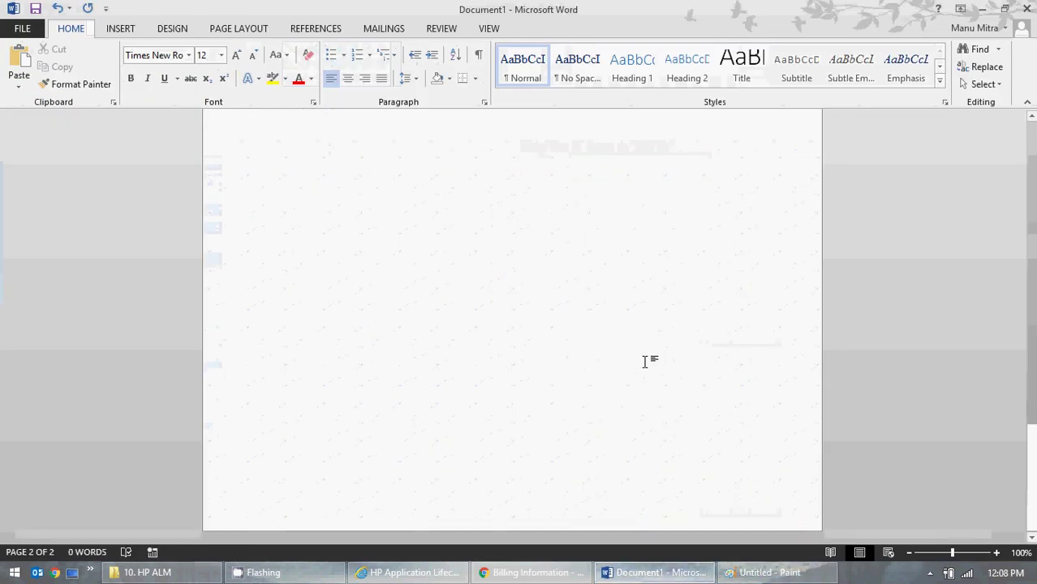
- Paste the trimmed billing image into Word, then clear Paint's canvas without saving
key(ctrl+v)
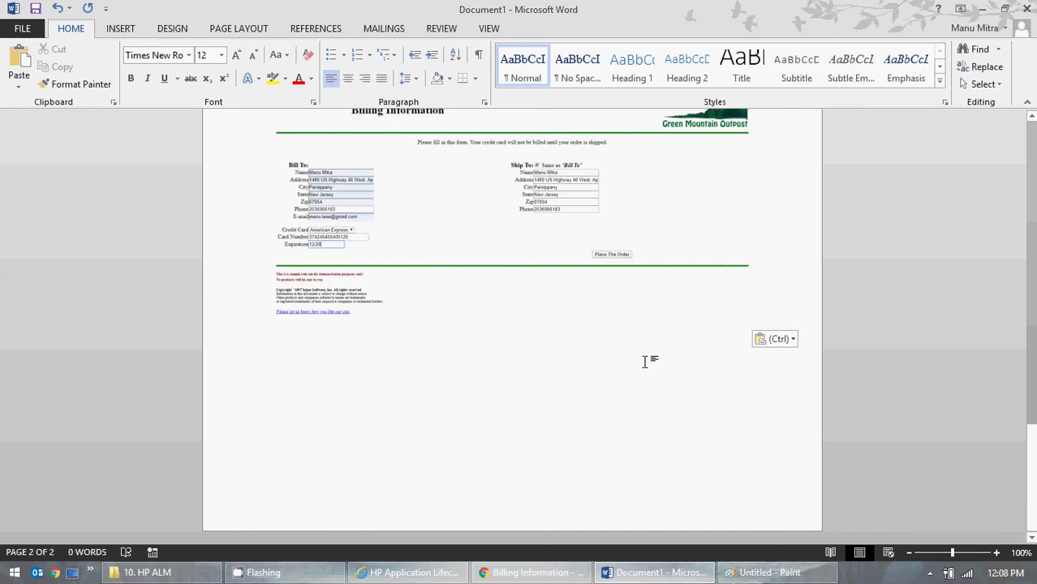
key(Return)
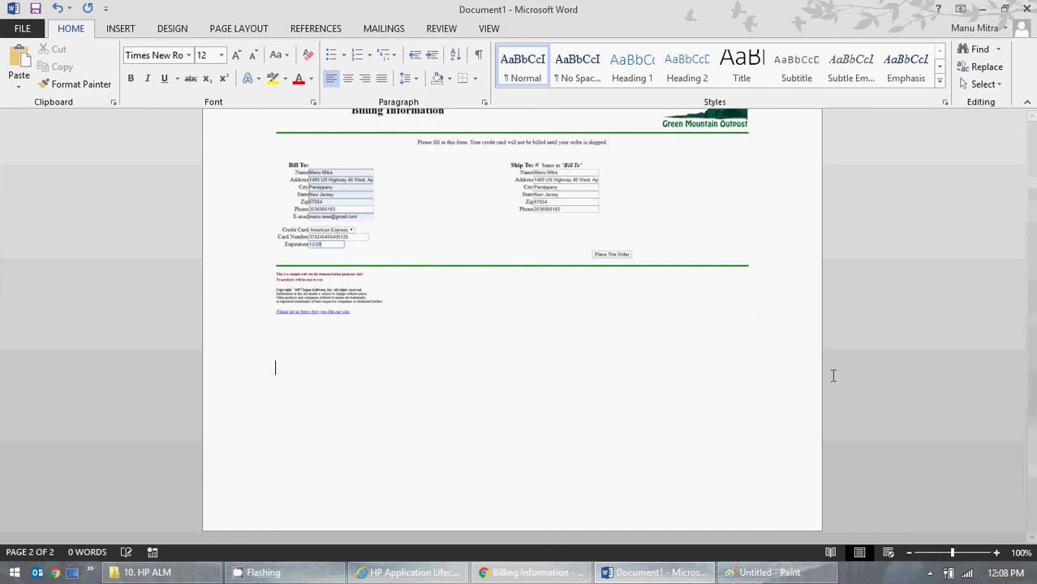
click(980, 7)
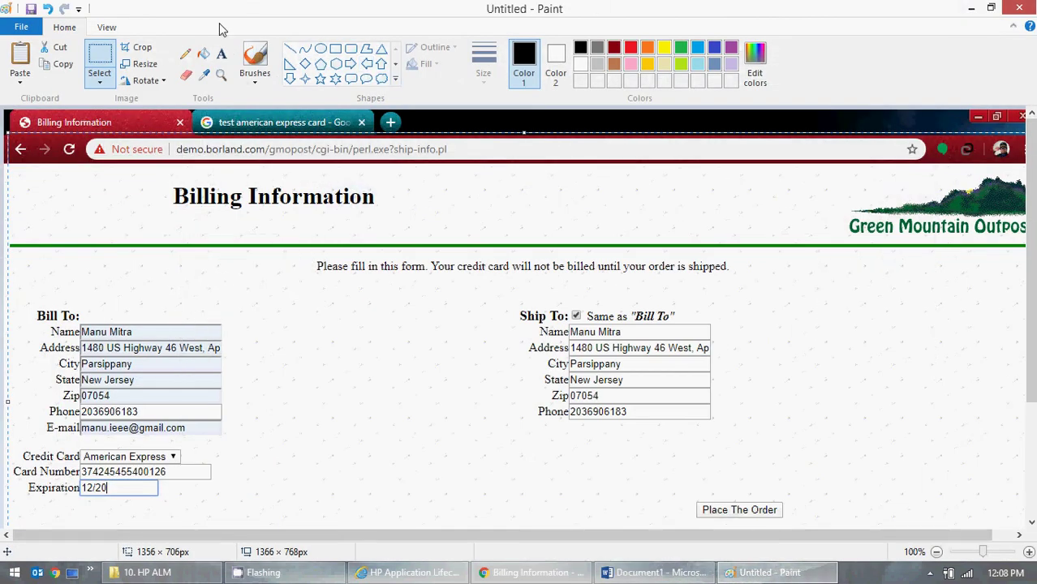
click(21, 26)
click(81, 67)
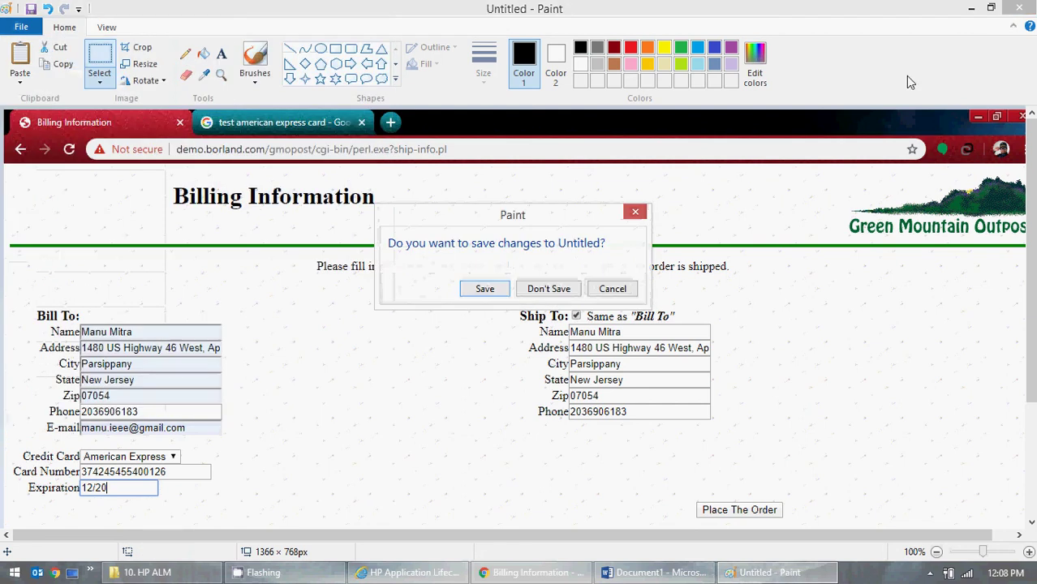
click(576, 289)
click(971, 8)
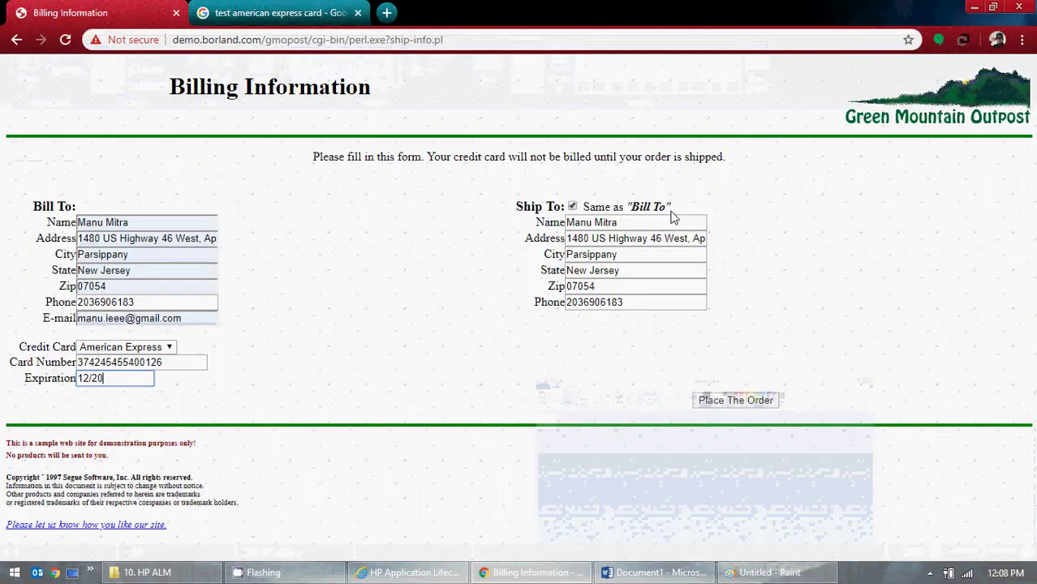
- Place the order, decline saving the card, and close the search tab
click(712, 407)
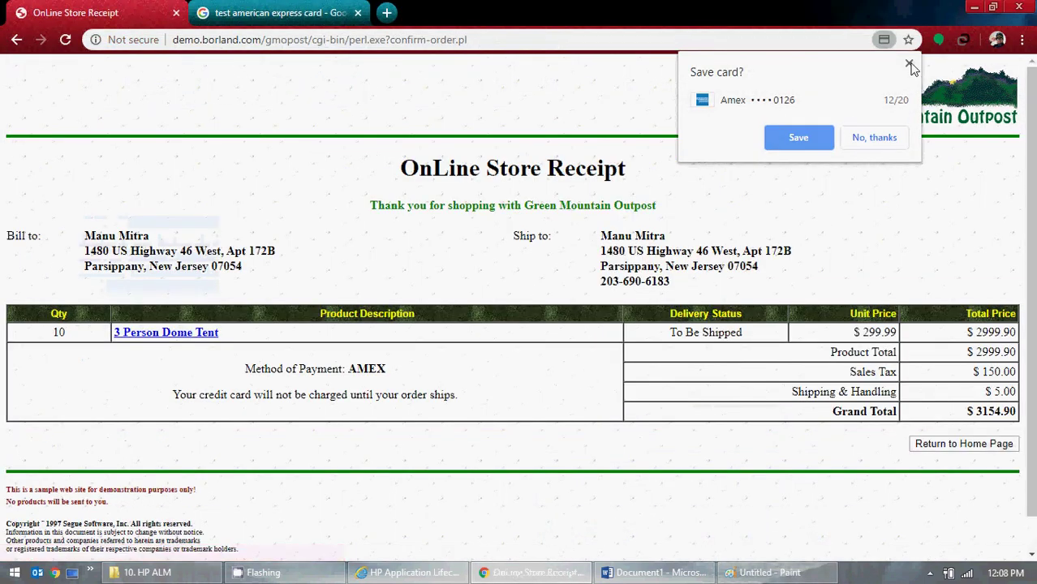
click(909, 65)
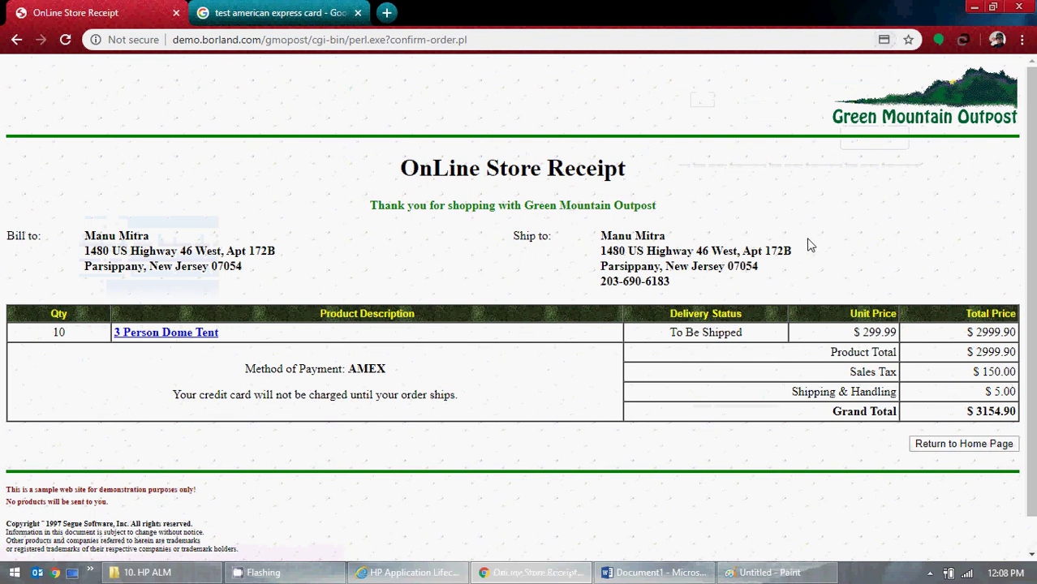
click(357, 13)
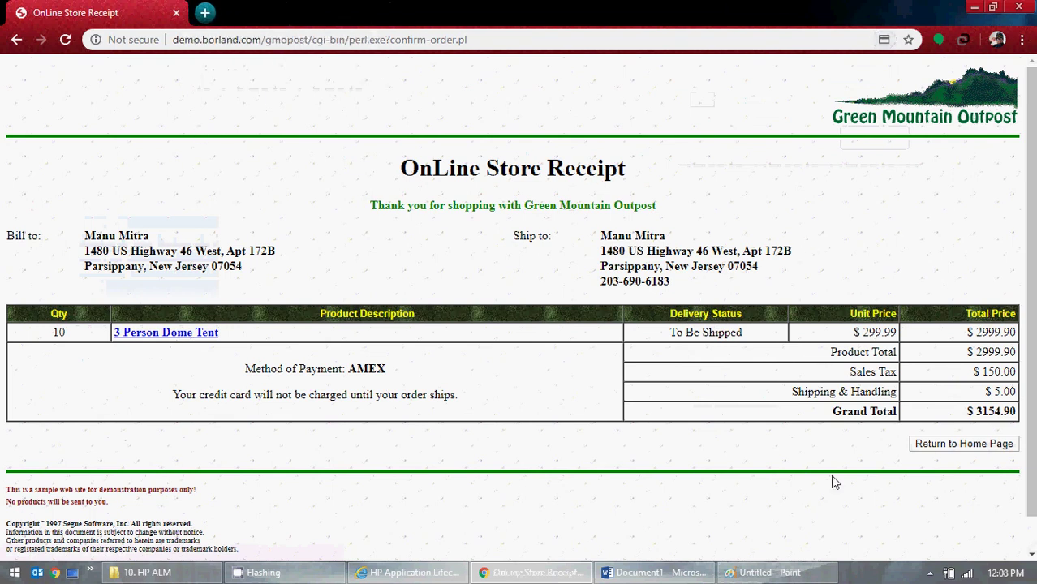
click(751, 572)
- Trim the receipt screenshot in Paint and paste it onto page 3 of the Word document
key(ctrl+v)
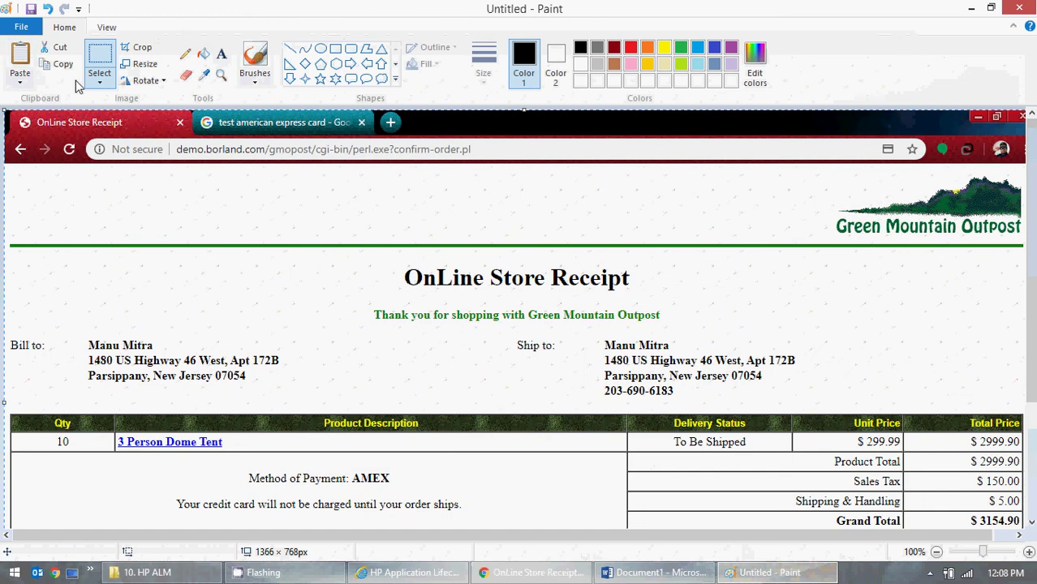
click(100, 78)
click(113, 117)
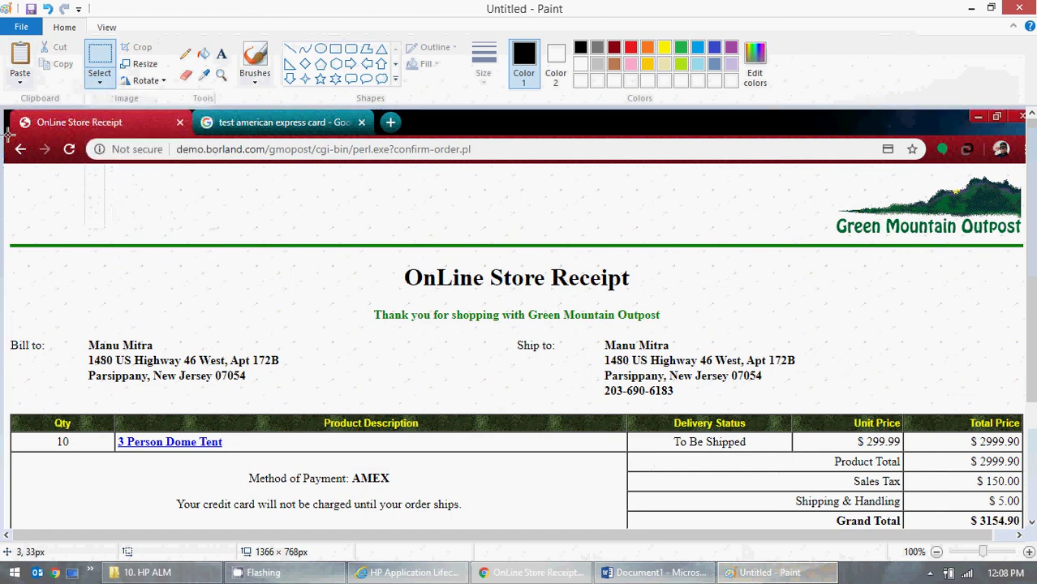
mouse_move(8, 134)
mouse_down()
mouse_move(37, 173)
mouse_move(32, 162)
mouse_move(4, 166)
mouse_move(311, 297)
mouse_move(754, 443)
mouse_move(771, 464)
mouse_move(818, 464)
mouse_move(1032, 511)
mouse_move(1032, 502)
mouse_up()
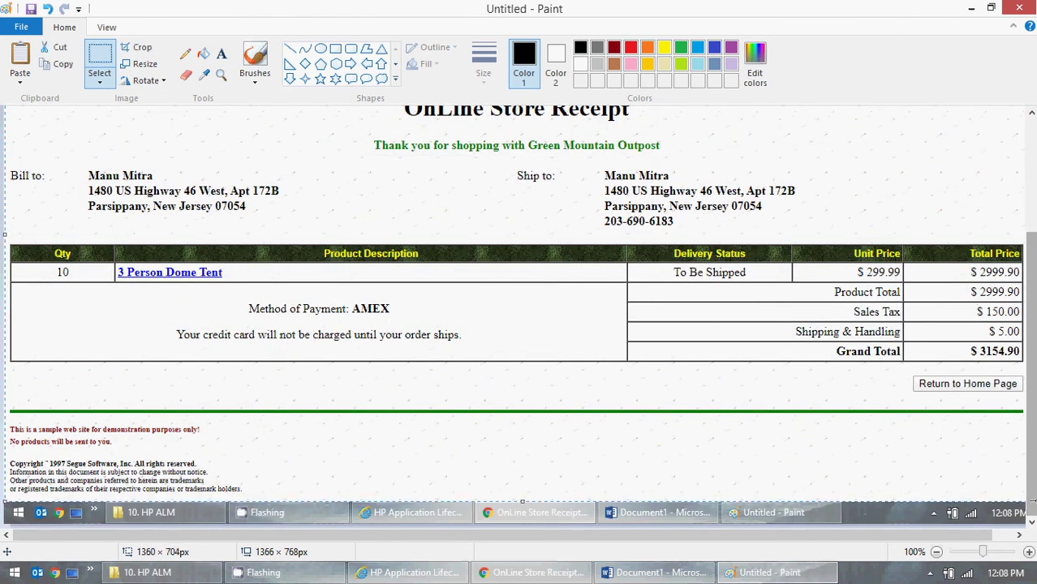
click(657, 572)
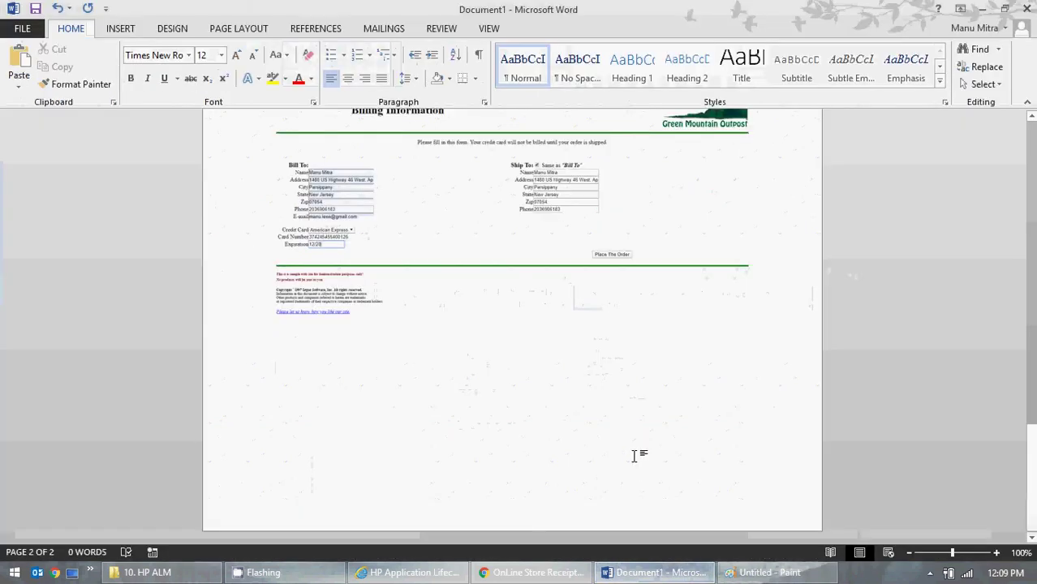
key(ctrl+v)
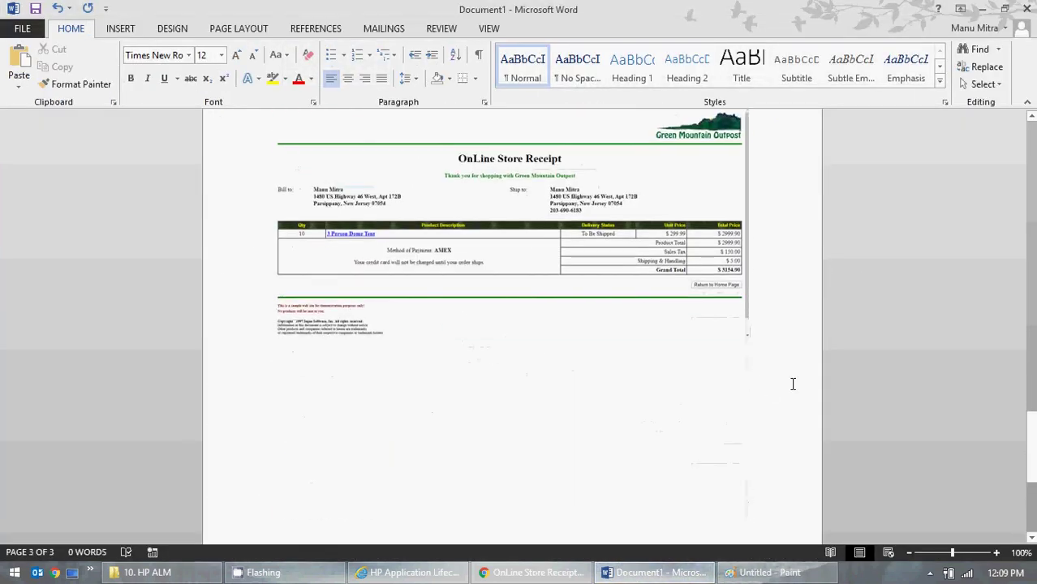
key(Return)
key(Return)
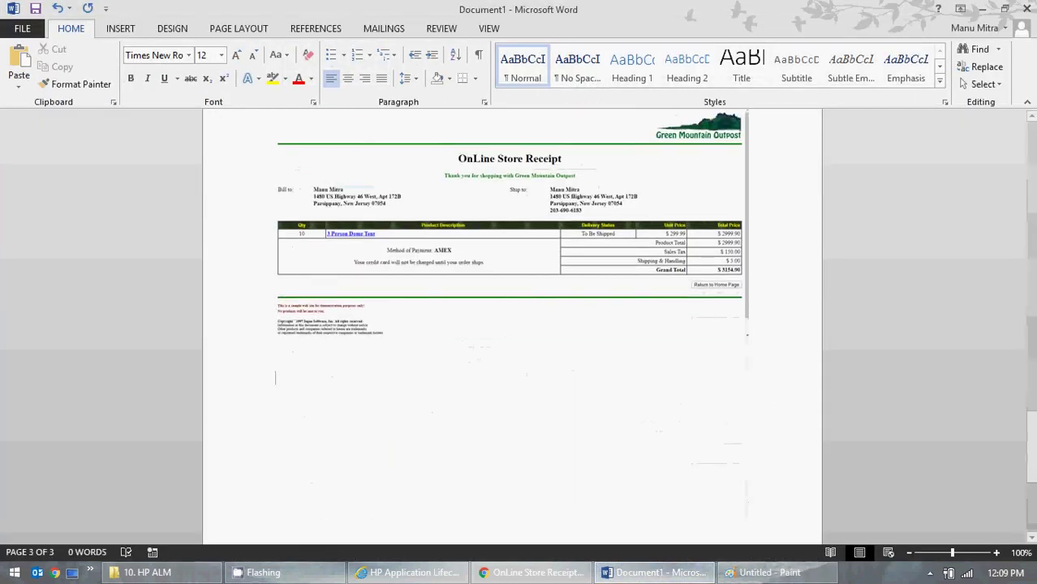
- Clear Paint's canvas without saving and bring the ALM test run forward
click(988, 7)
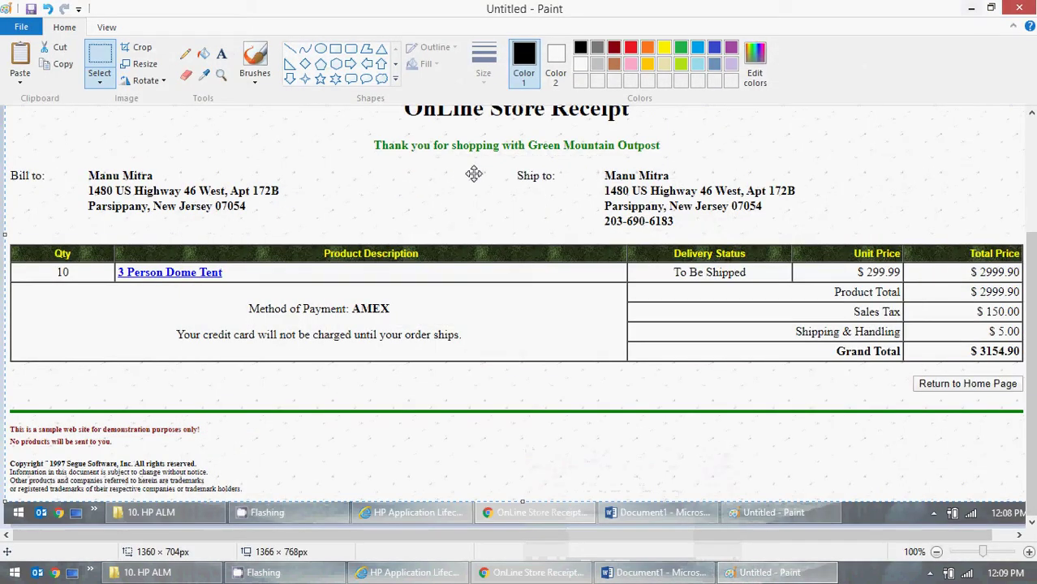
click(22, 27)
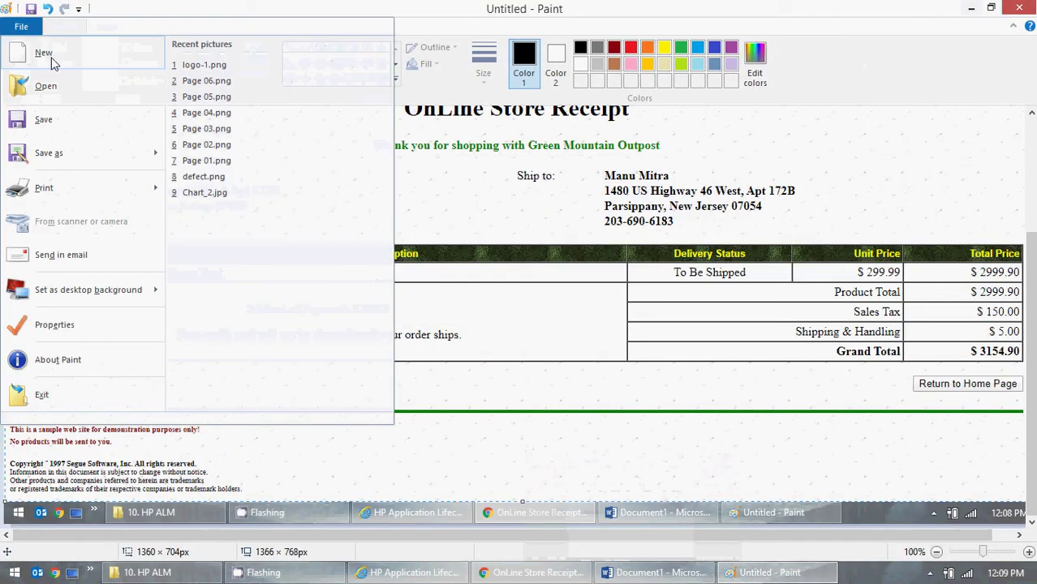
click(40, 394)
click(552, 294)
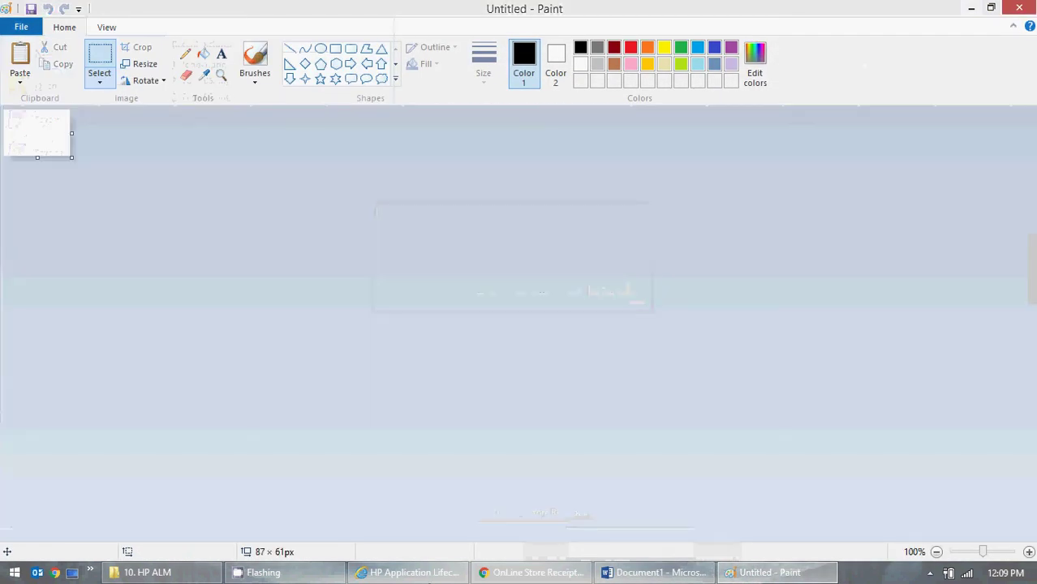
click(410, 572)
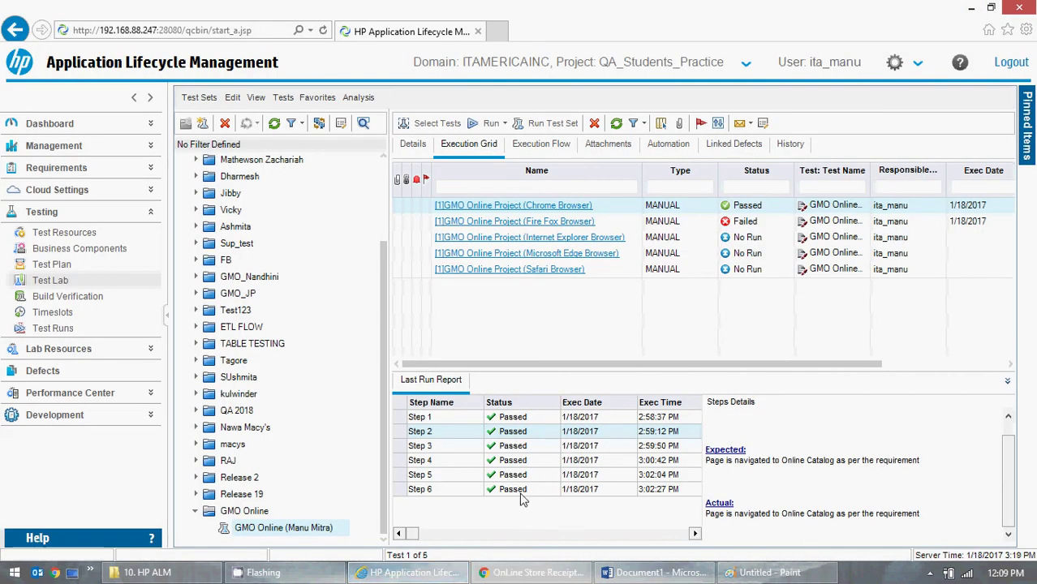
- Review Step 6's details in the ALM test run
click(566, 494)
scroll(983, 503, down, 1)
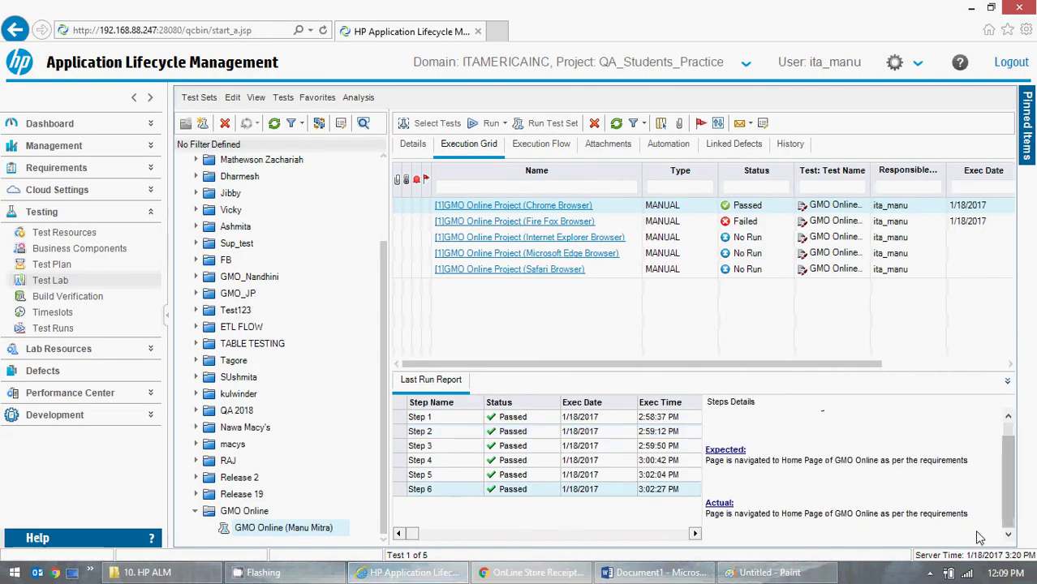
scroll(983, 487, up, 1)
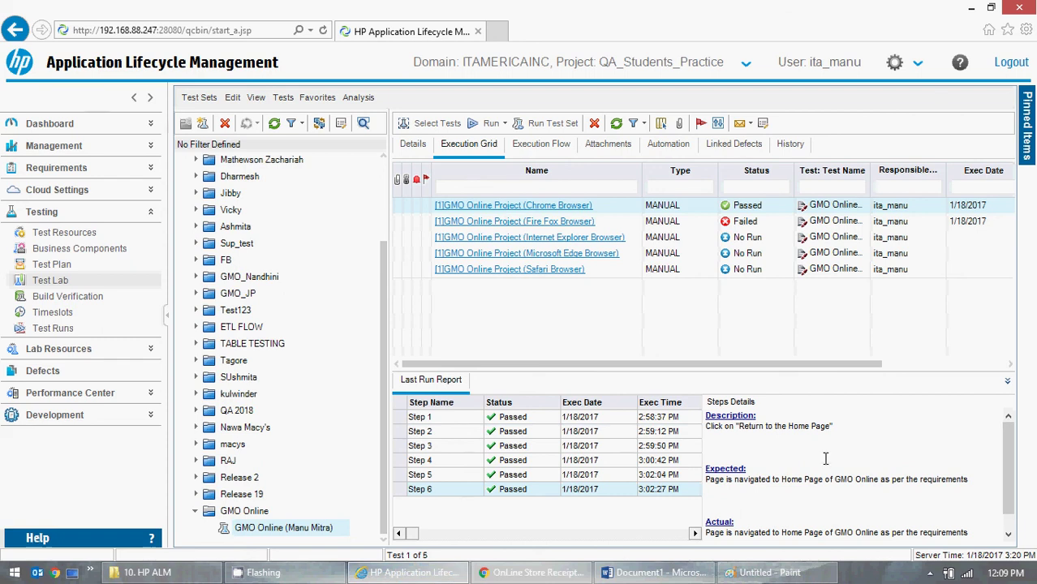
- Return GMO OnLine from the order receipt to its home page
click(972, 8)
click(966, 8)
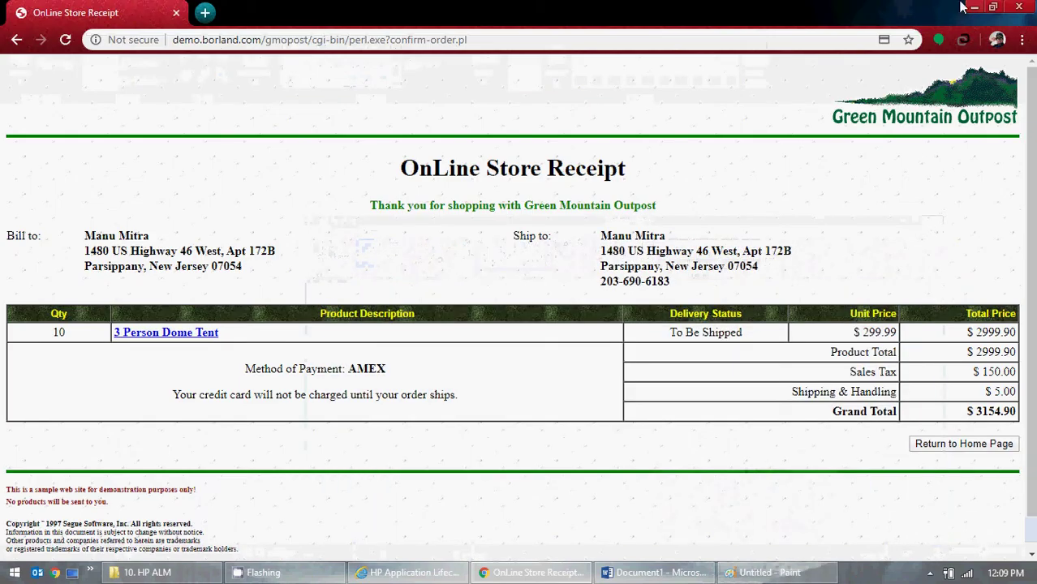
click(950, 444)
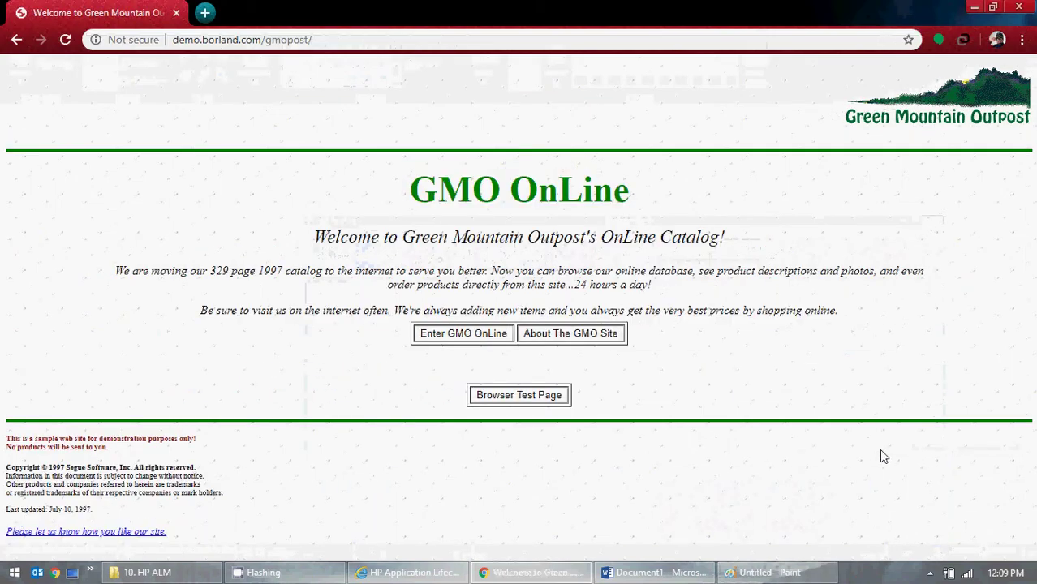
click(769, 572)
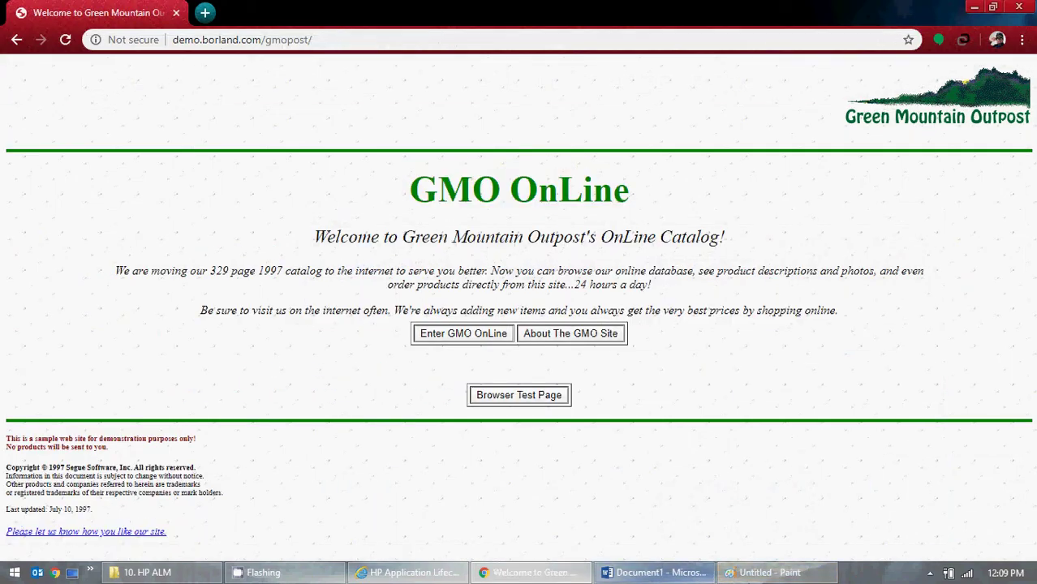
- Paste the GMO OnLine welcome page screenshot into Paint and rectangle-select its browser area
key(ctrl+v)
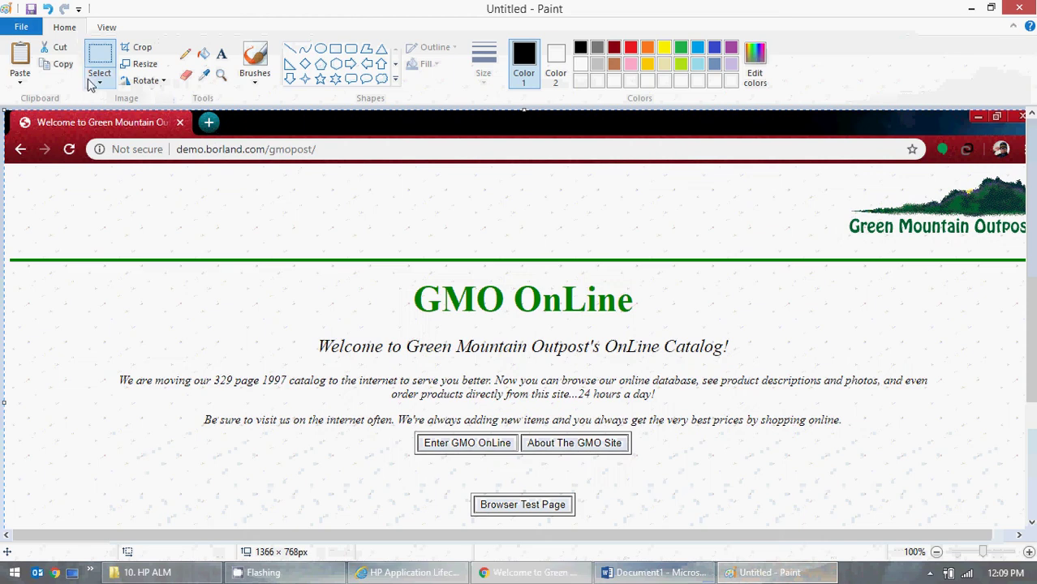
click(99, 81)
click(121, 116)
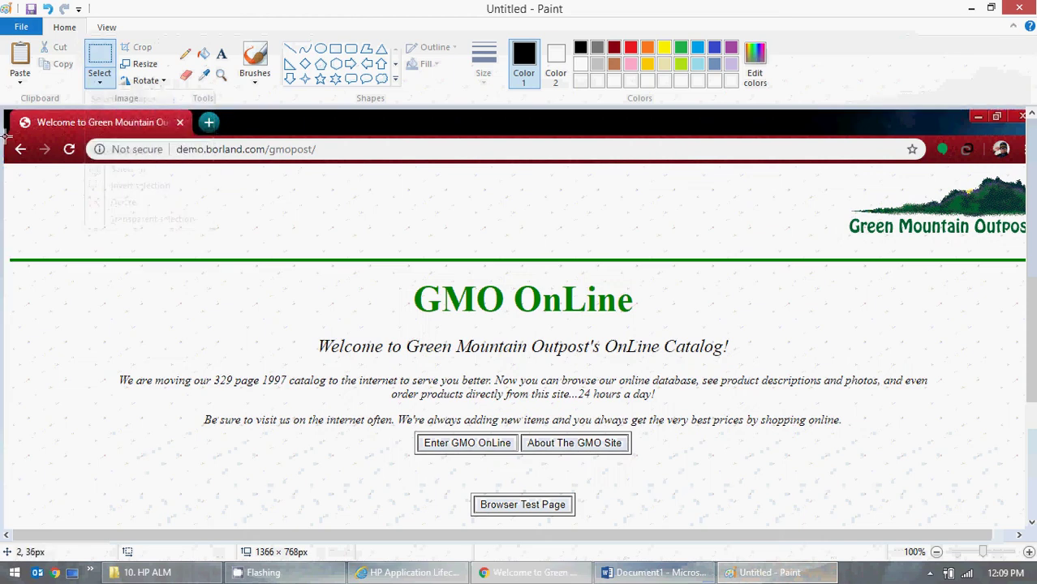
drag(5, 138, 1032, 499)
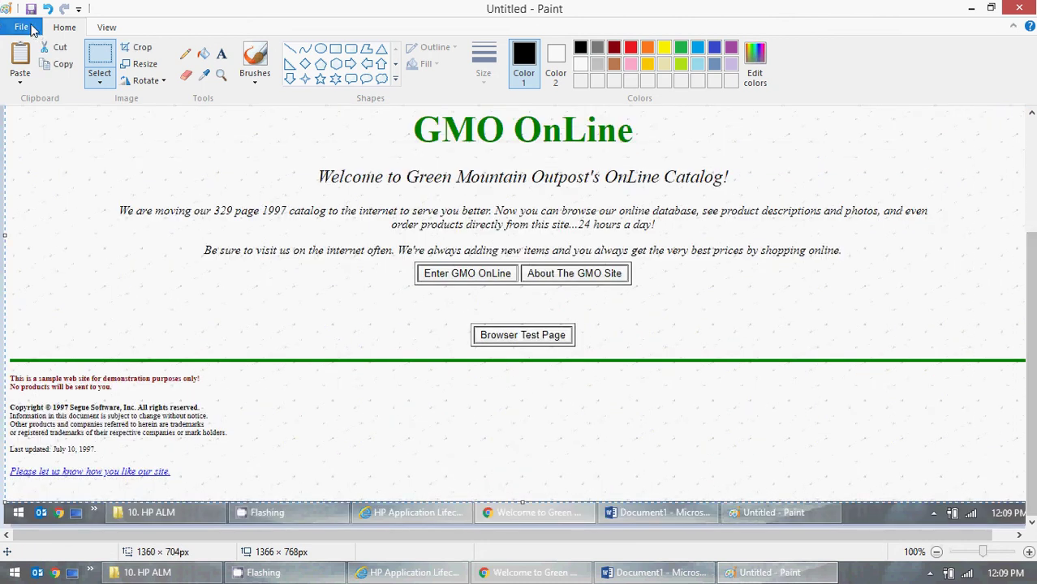
- Start a new blank picture in Paint, discarding the screenshot unsaved
click(30, 27)
click(84, 63)
click(546, 287)
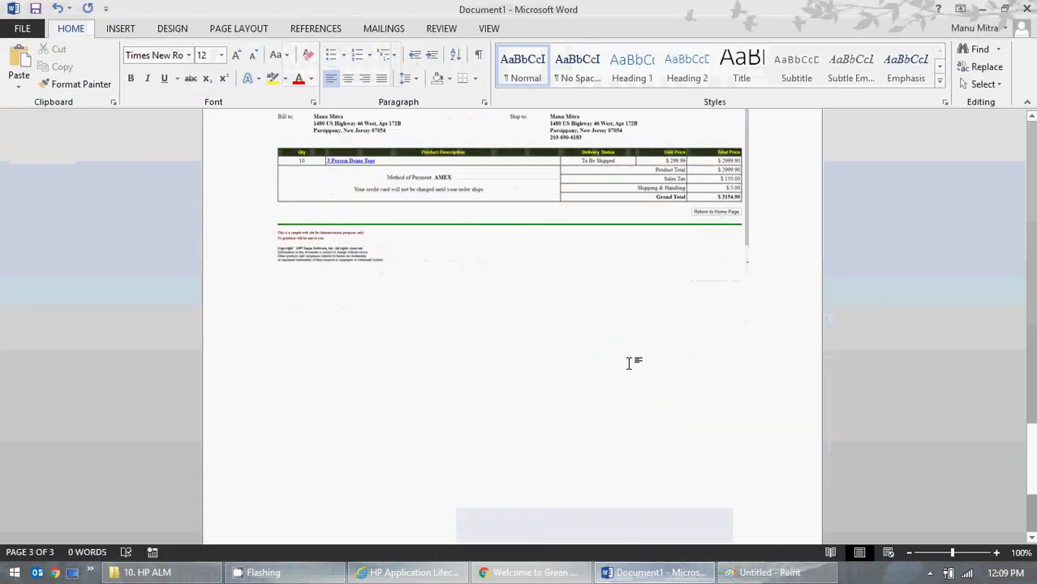
- Type a 'Step 2' label below the GMO OnLine screenshot
scroll(629, 364, down, 4)
scroll(630, 363, up, 20)
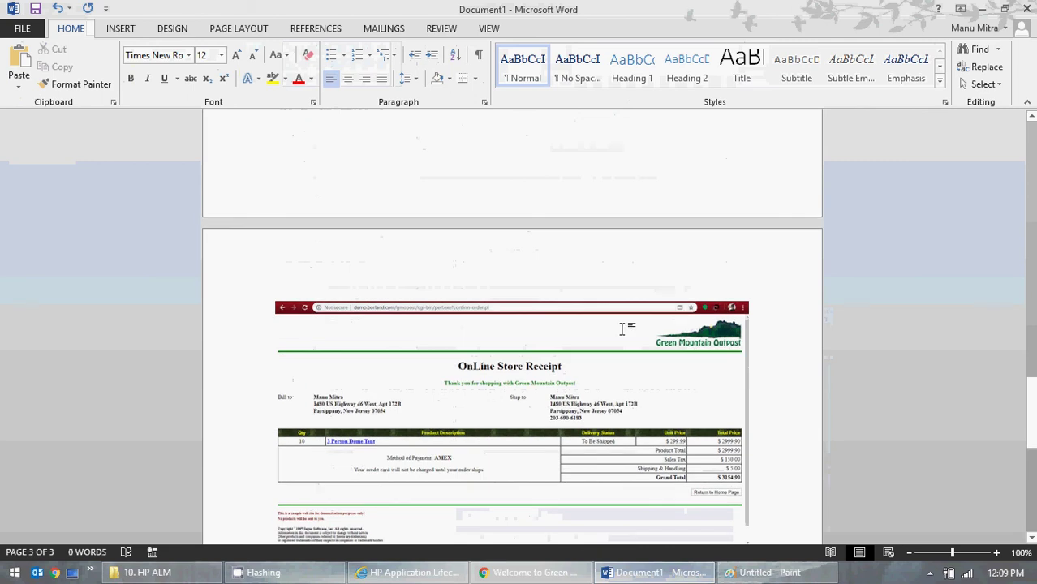
scroll(606, 261, up, 4)
click(549, 232)
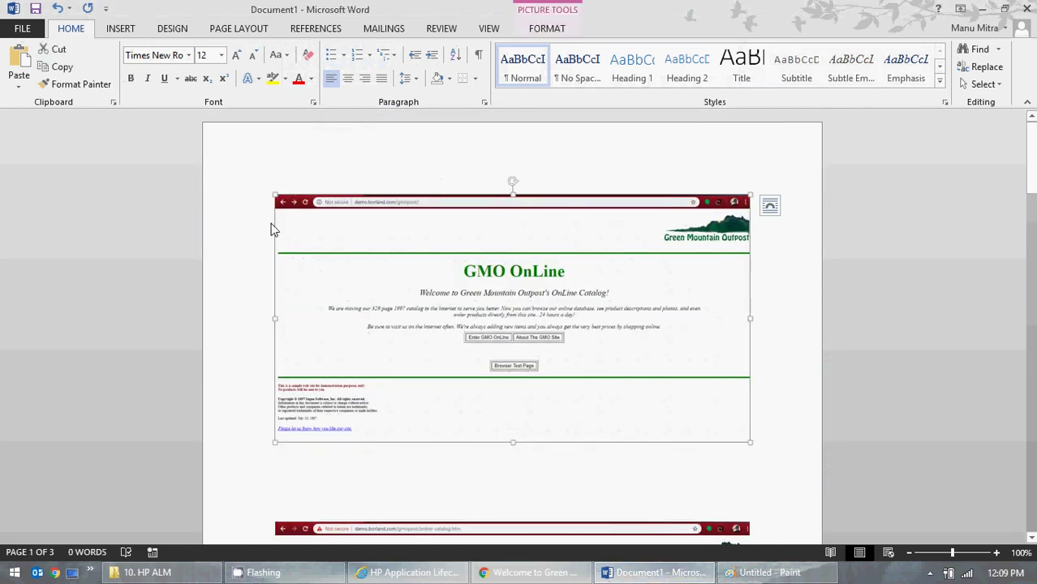
click(298, 486)
text(S)
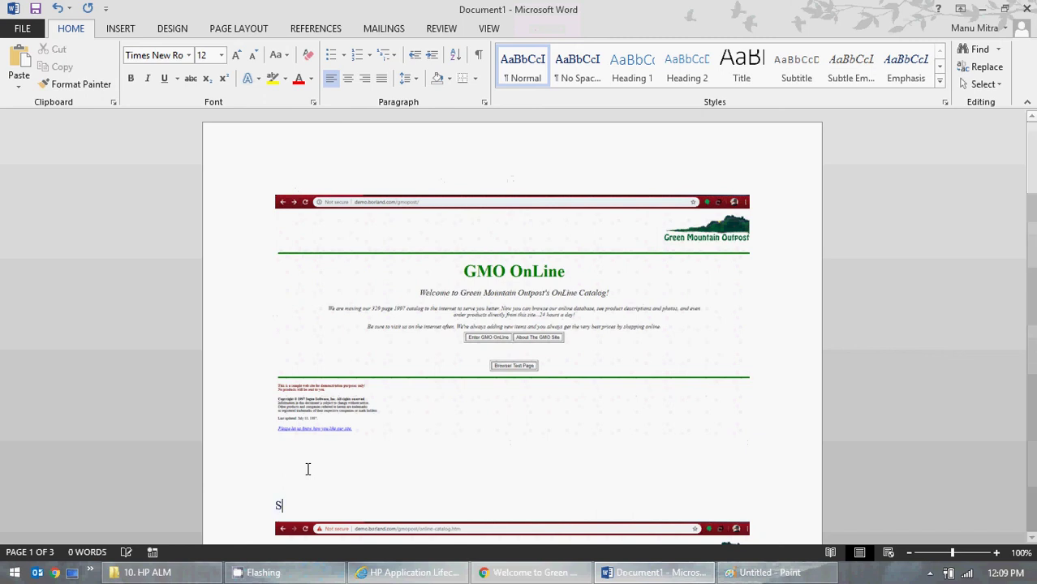
text(tep 2)
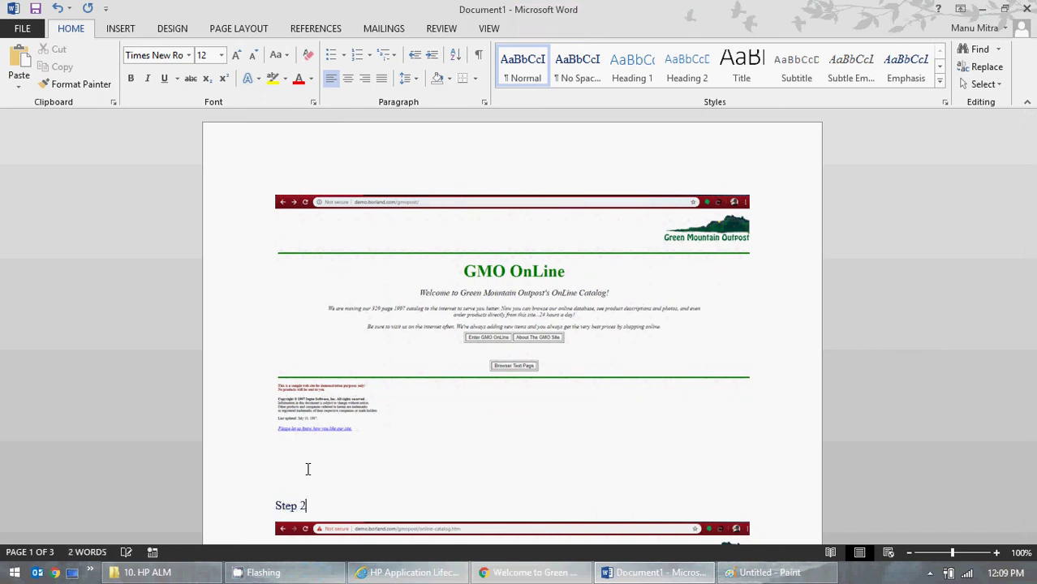
- Add the Step 3 label below the catalog screenshot, pushed onto page 2
scroll(369, 352, down, 3)
scroll(369, 352, down, 10)
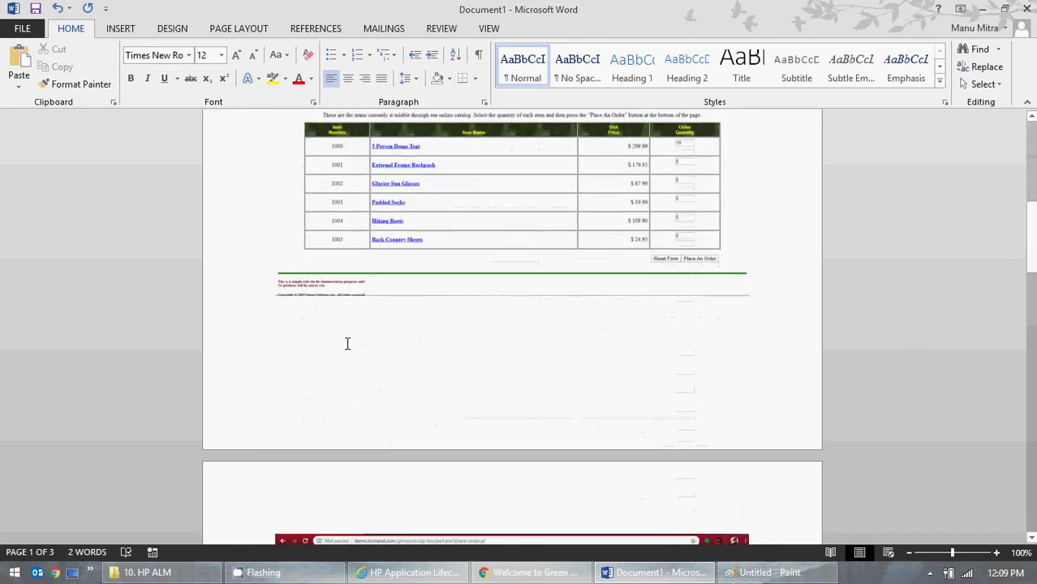
click(370, 498)
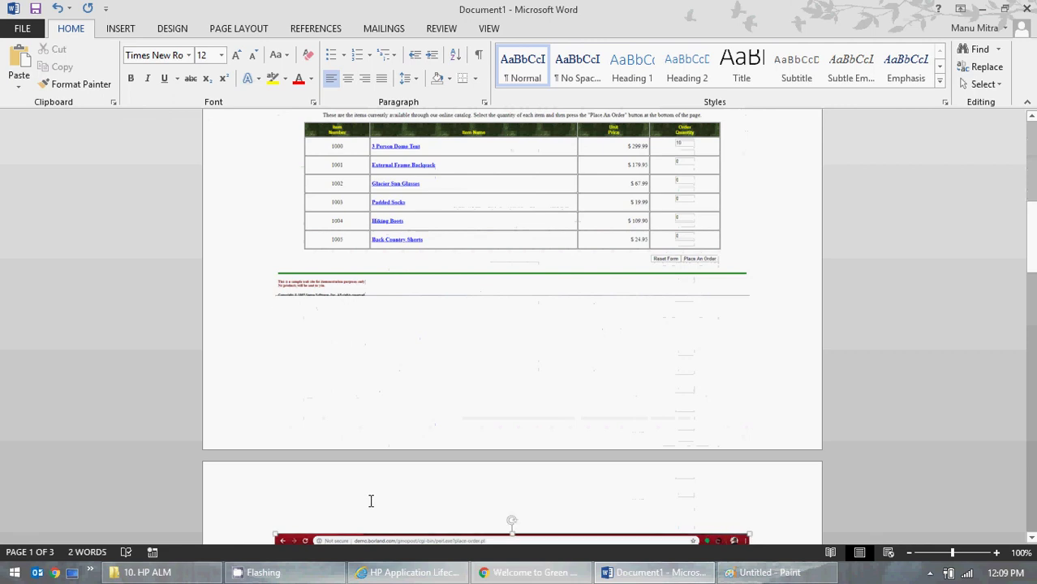
click(345, 390)
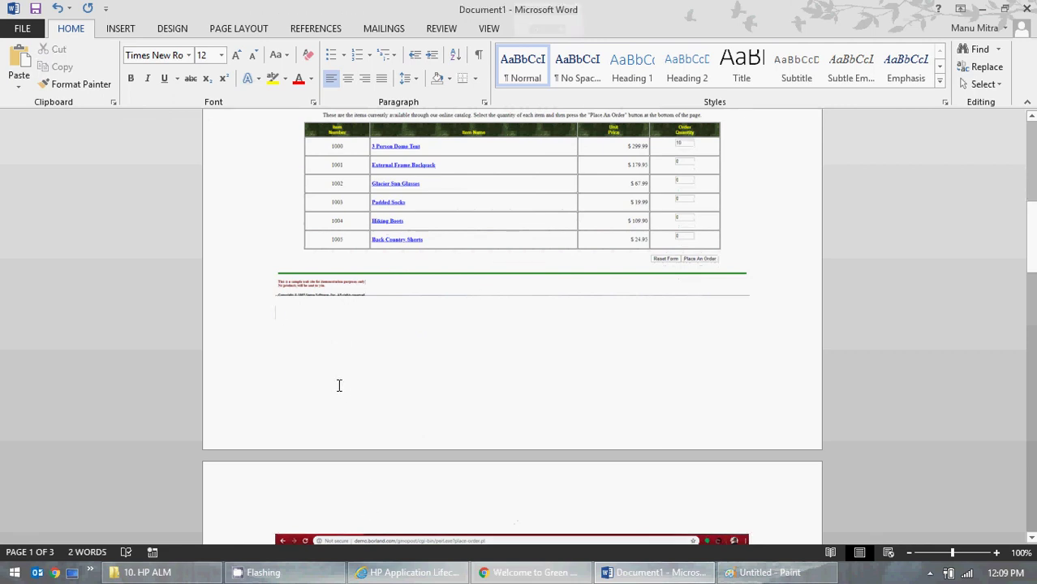
text(Step 3)
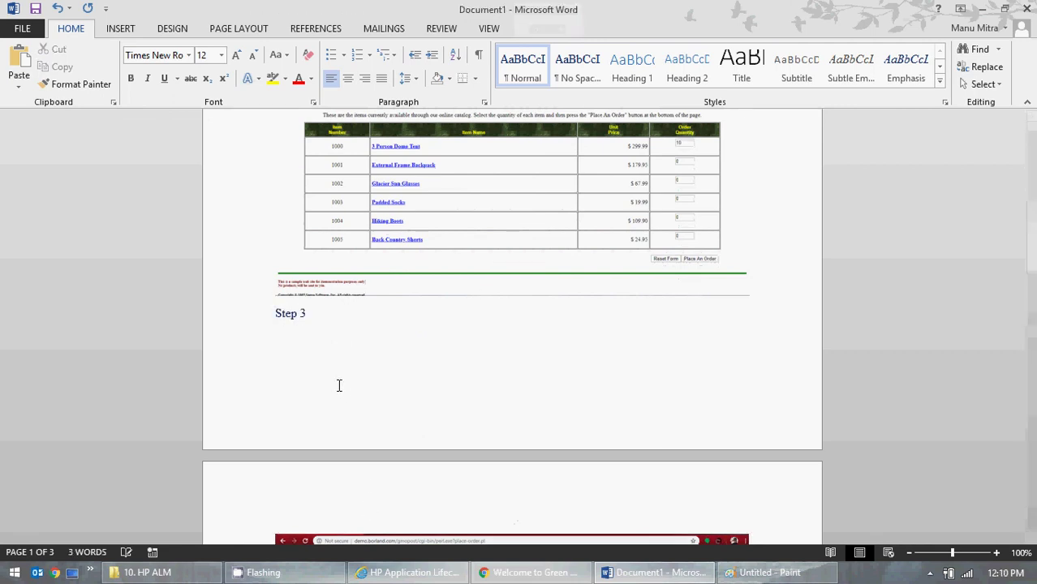
key(Return)
key(Return)
key(Return)
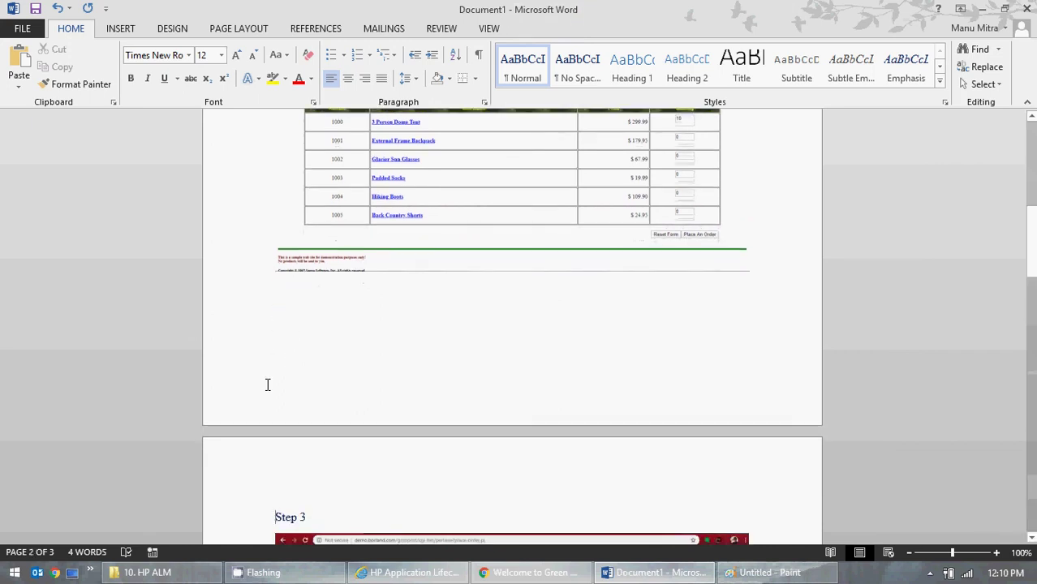
- Add a 'Step 4' label above the Billing Information screenshot
scroll(266, 384, down, 10)
click(341, 339)
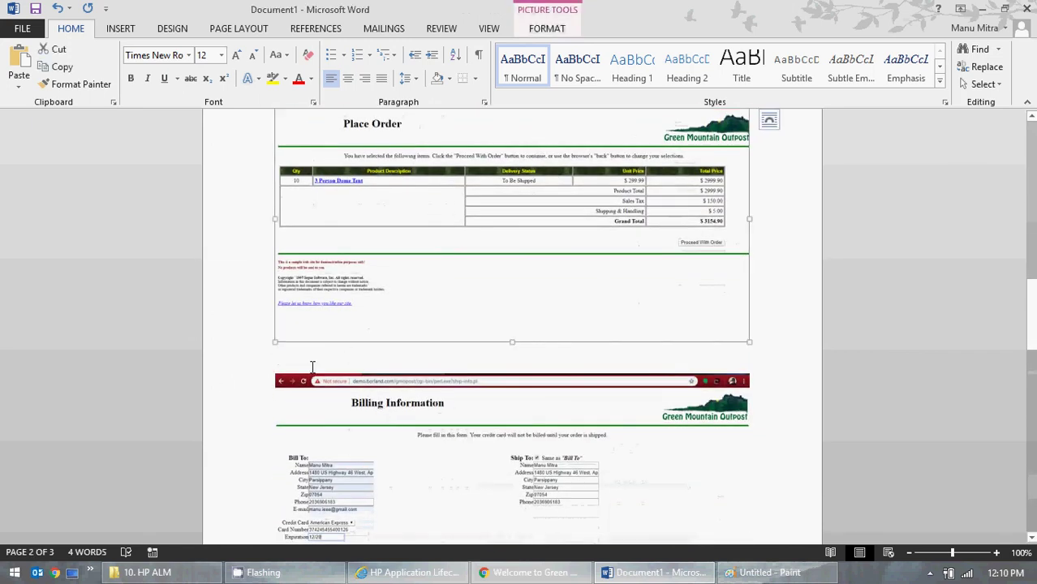
click(311, 363)
text(Step)
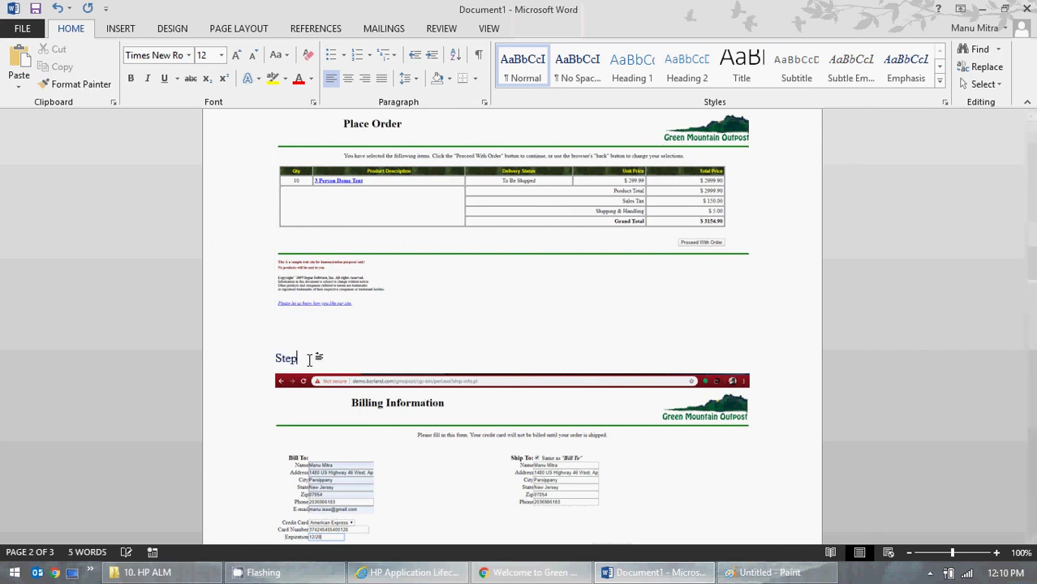
text( 4)
- Add a Step 5 label below the Billing Information screenshot, with a blank line above it
scroll(432, 296, down, 9)
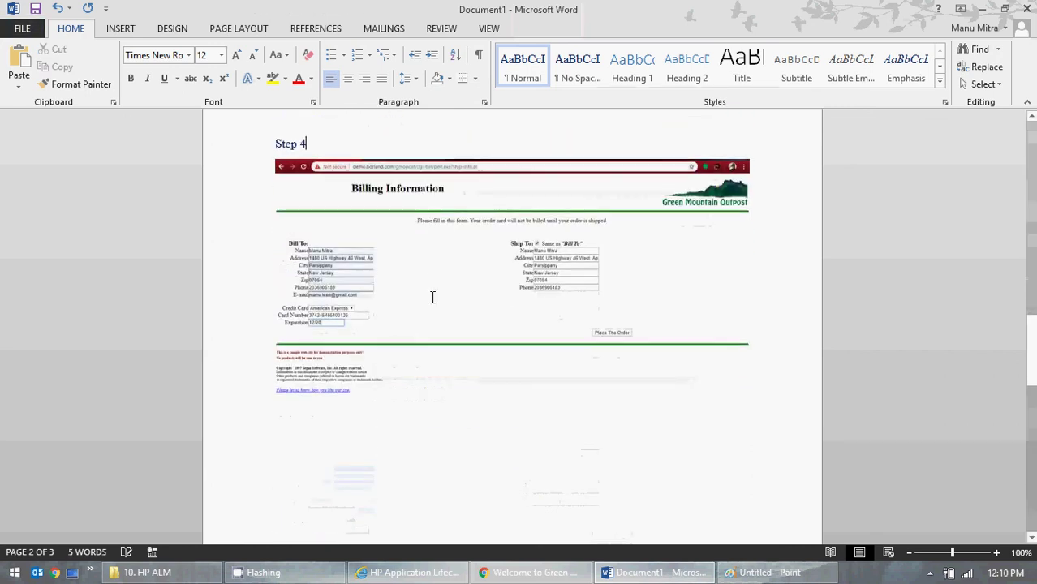
click(284, 485)
click(324, 289)
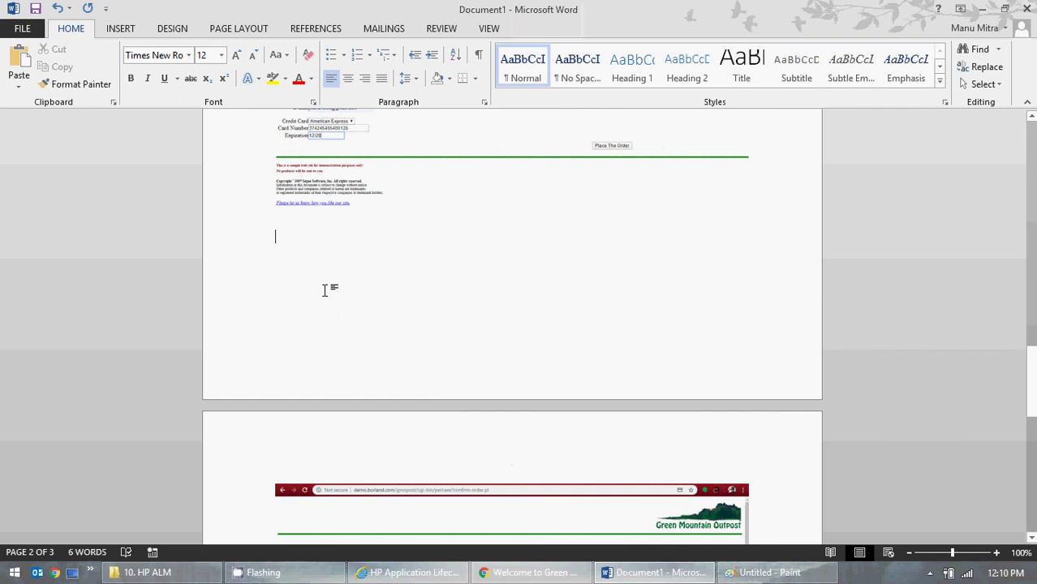
text(Step 5)
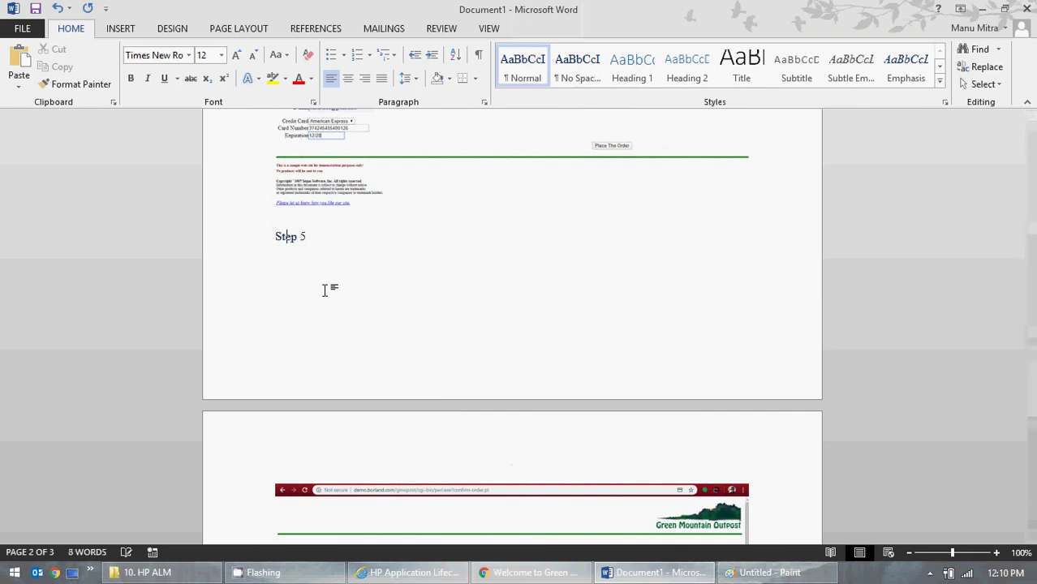
key(Home)
key(Return)
key(Return)
key(Return)
key(Return)
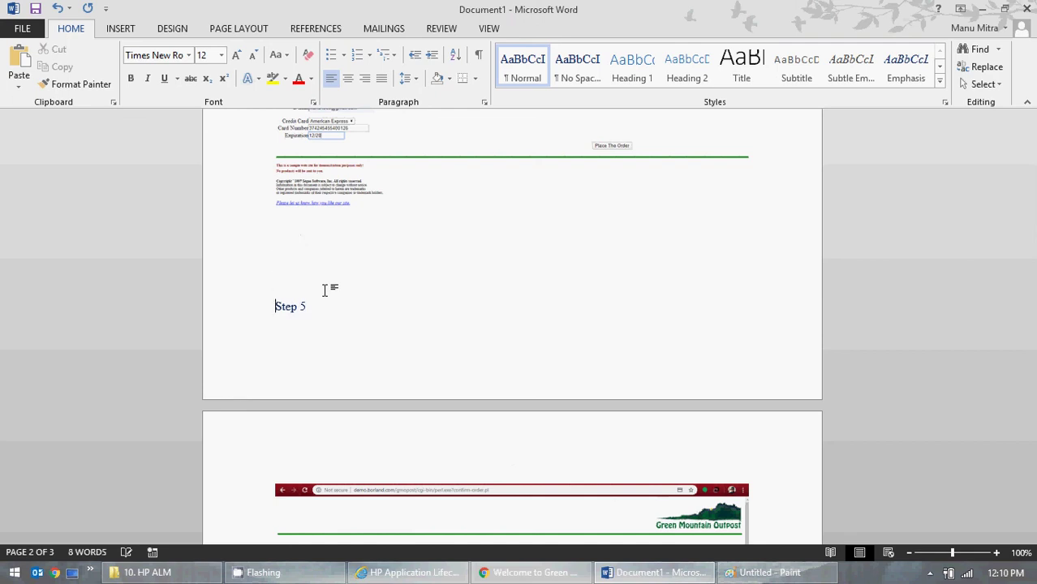
- Add the Step 6 label to the next screenshot
scroll(583, 352, down, 10)
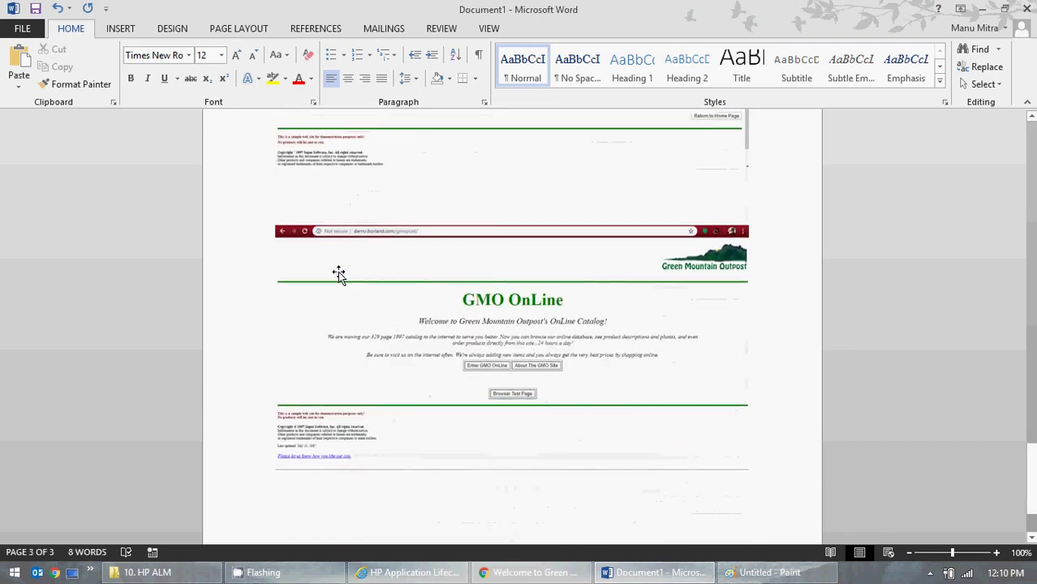
text(Step 6)
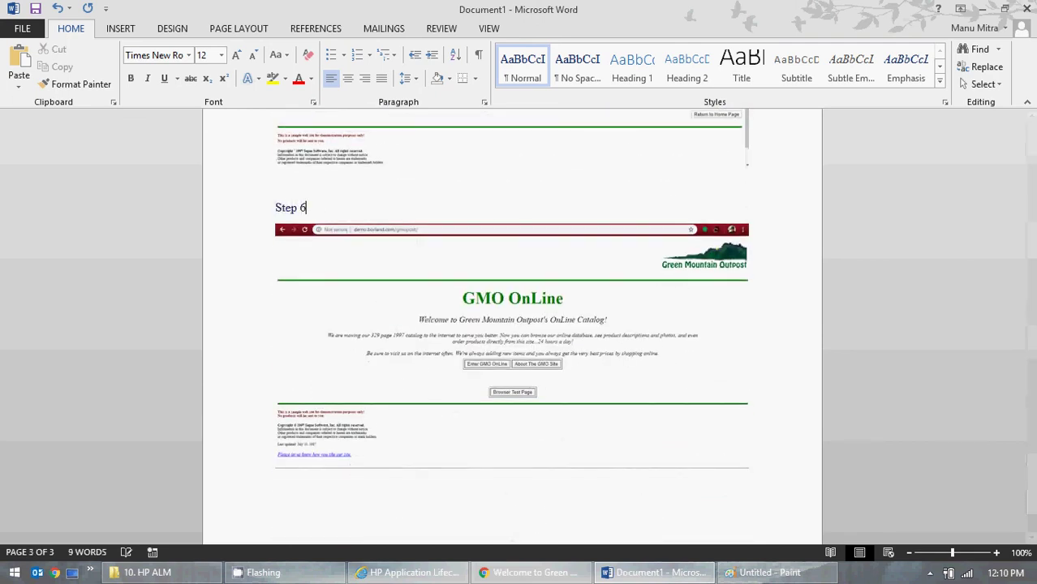
scroll(441, 232, down, 3)
scroll(440, 232, up, 7)
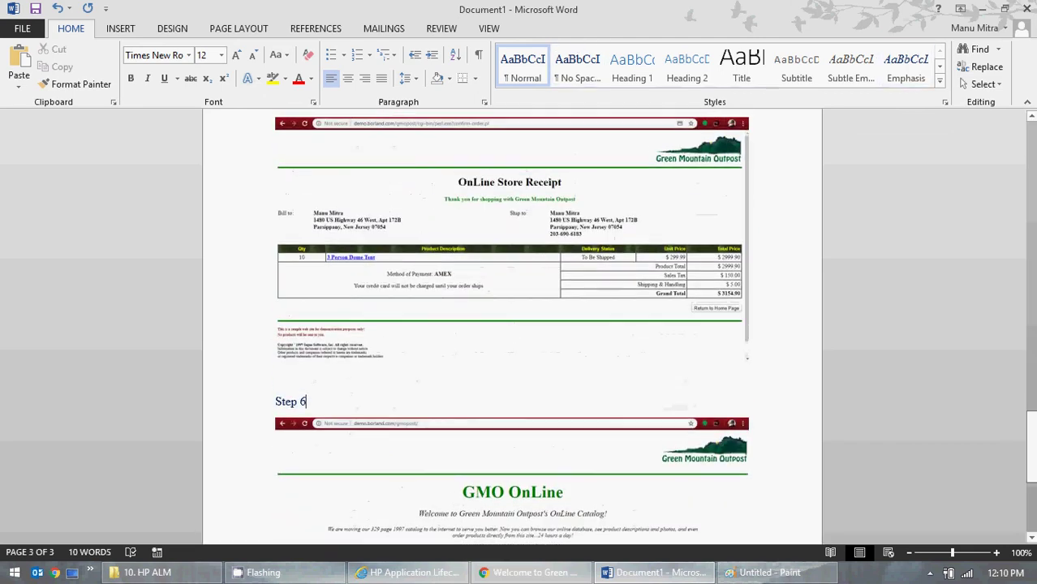
scroll(43, 241, up, 15)
- Insert a 'Step 1' heading above the first GMO OnLine screenshot, then return to HP ALM
click(357, 198)
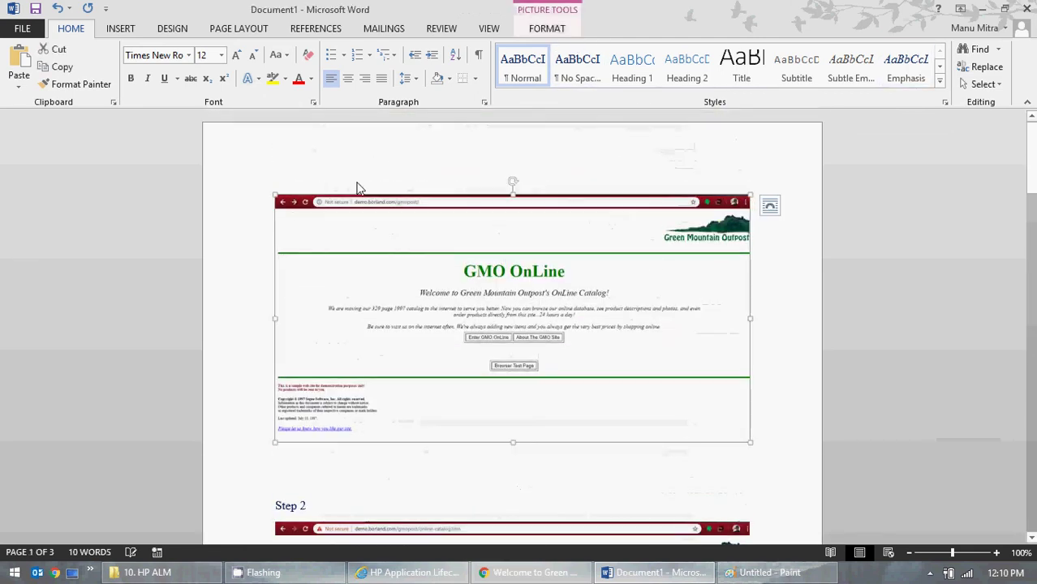
key(Return)
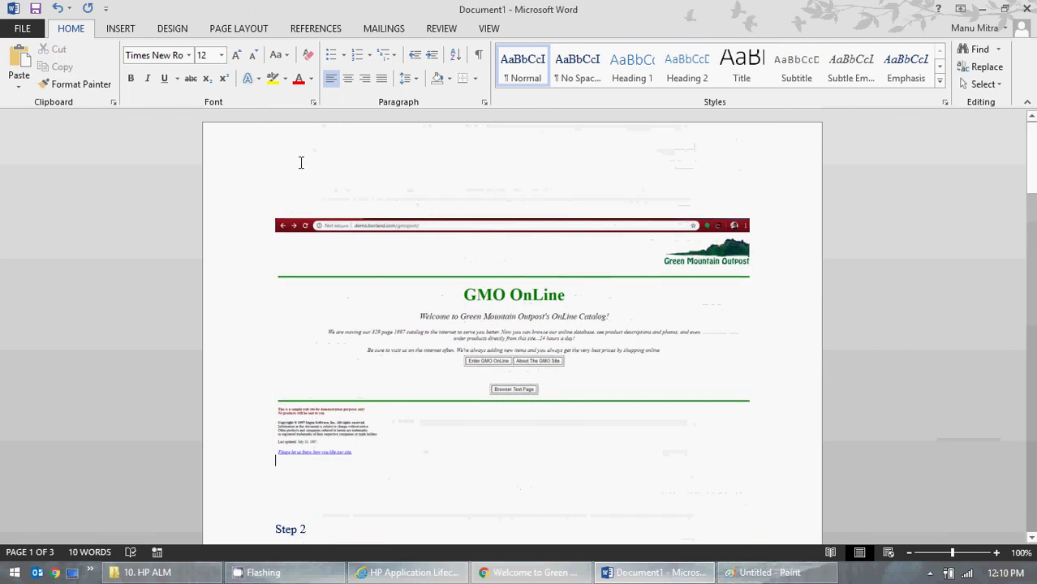
text(Step)
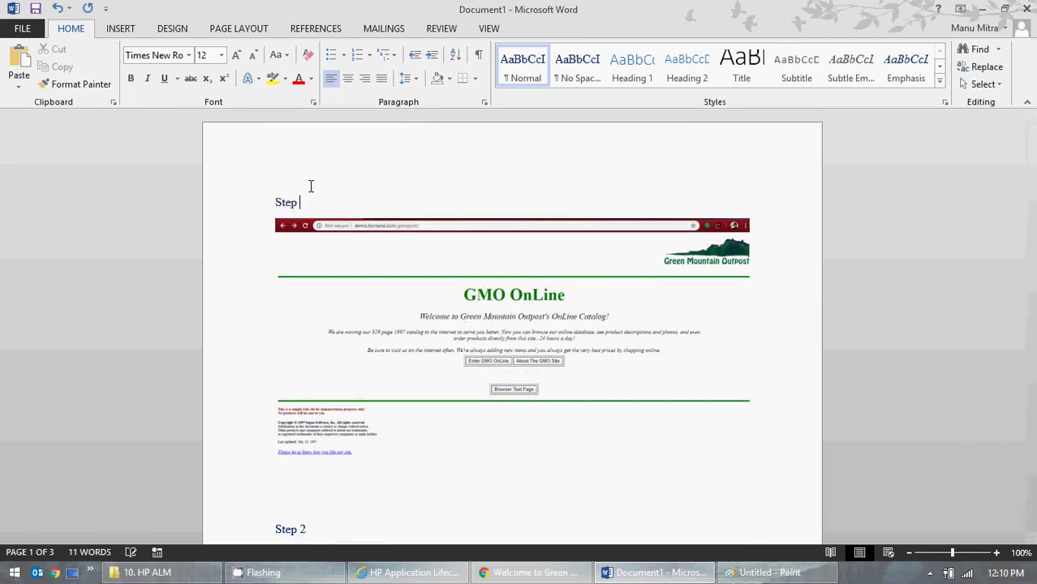
text( 1)
click(408, 573)
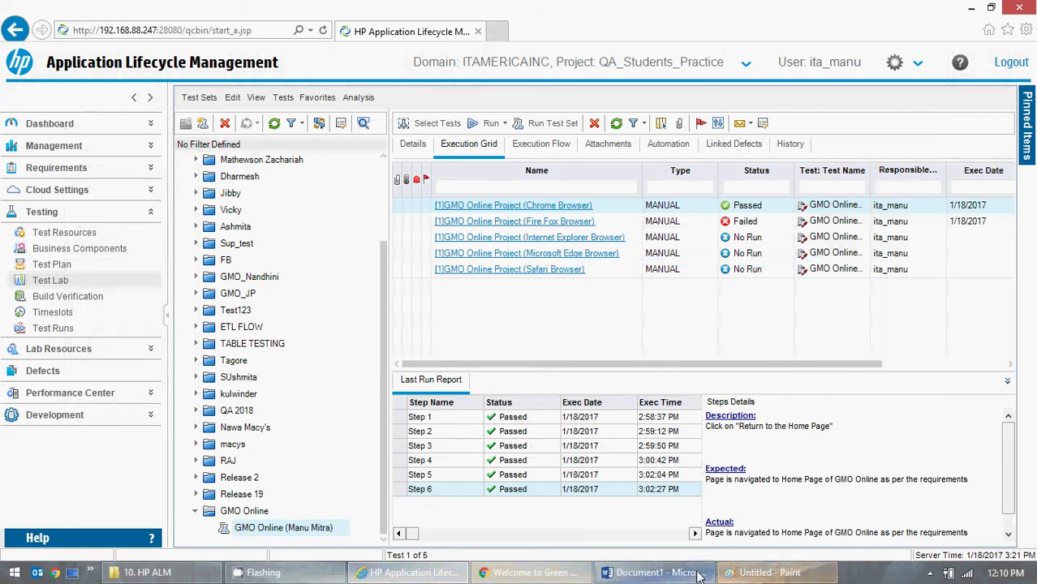
- Back in Word, start saving the document and choose the Desktop as the location
click(653, 572)
scroll(624, 320, down, 10)
scroll(624, 321, down, 10)
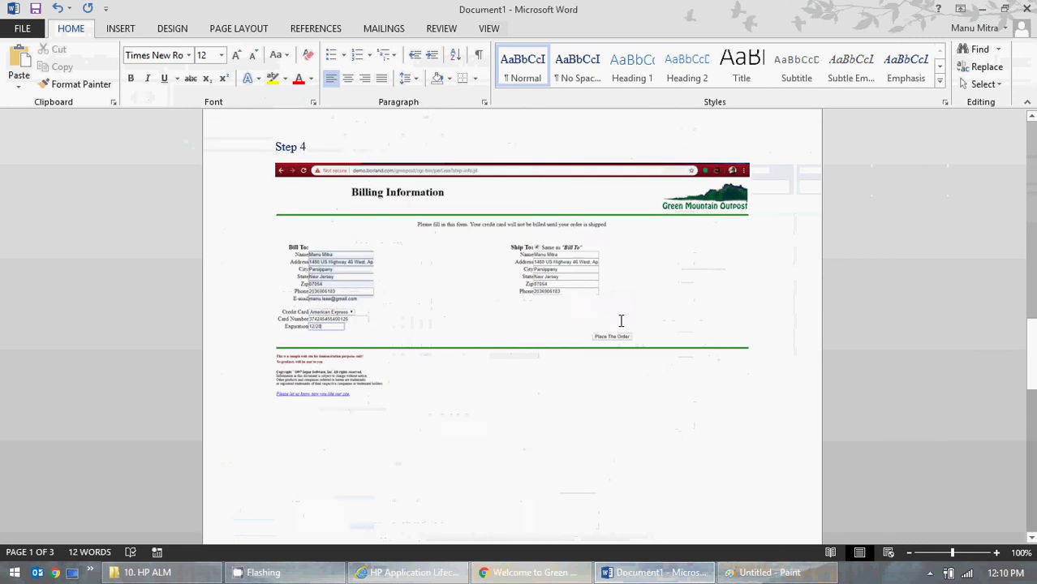
click(42, 9)
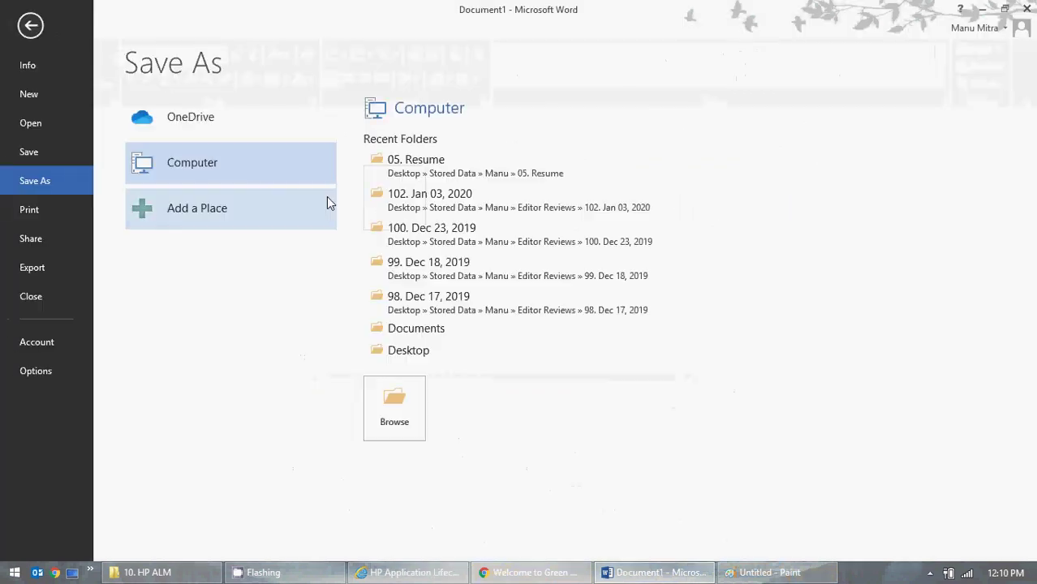
click(391, 416)
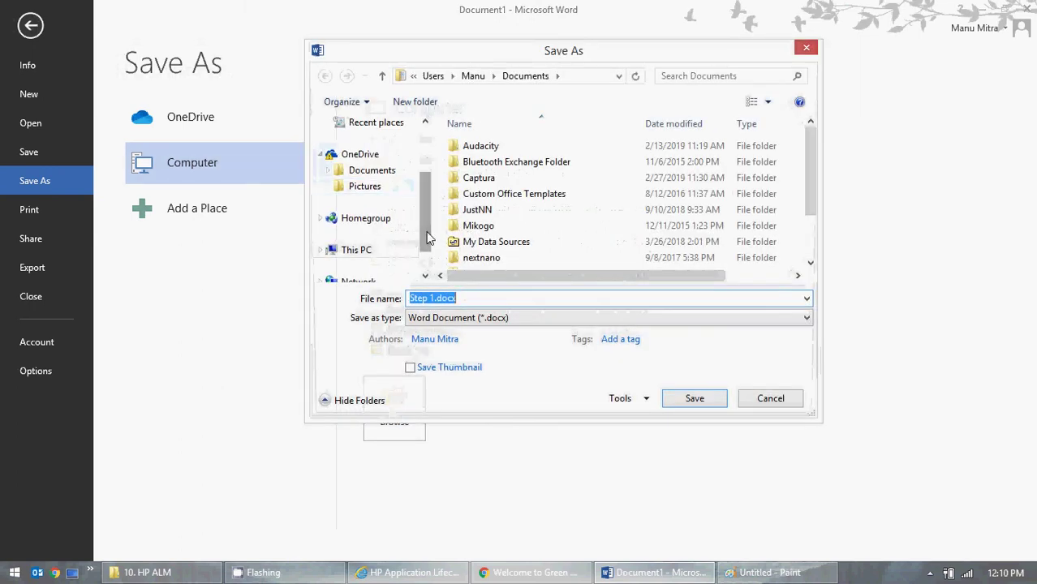
drag(429, 237, 427, 185)
click(378, 180)
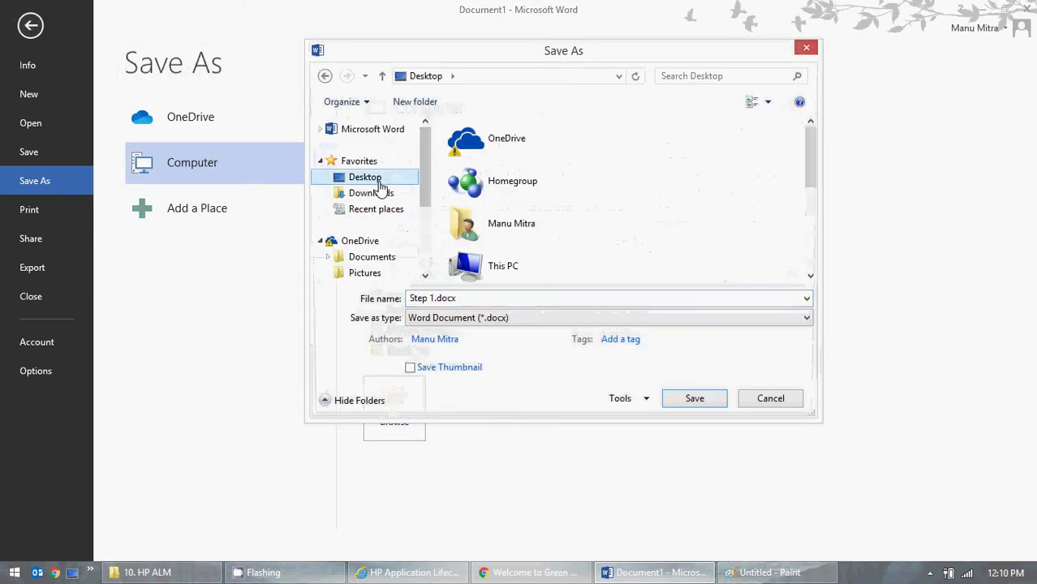
- Rename the file to Test_Cases.docx and save it
click(434, 298)
click(434, 298)
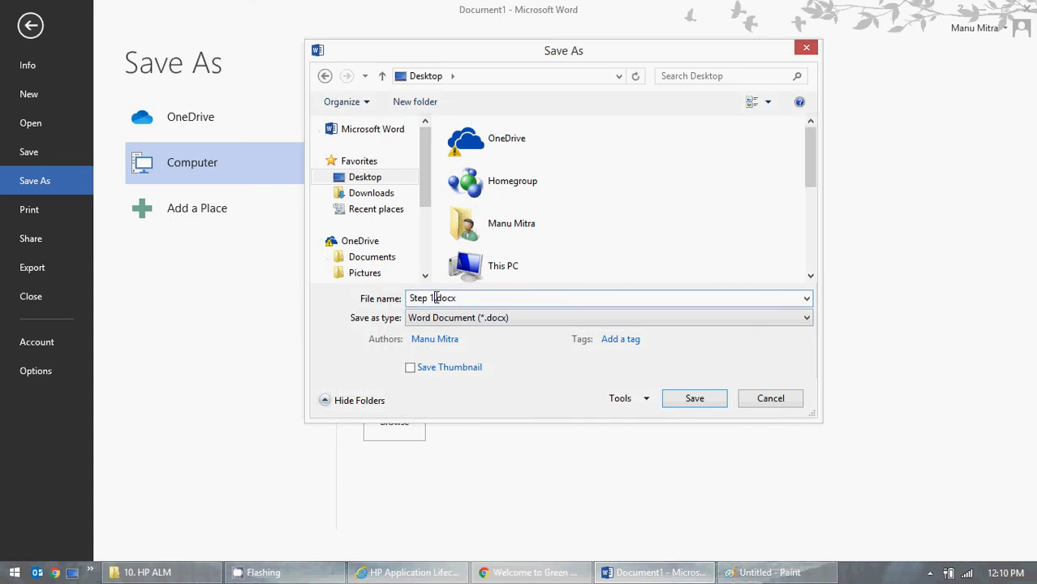
drag(435, 298, 378, 298)
text(Test_CA)
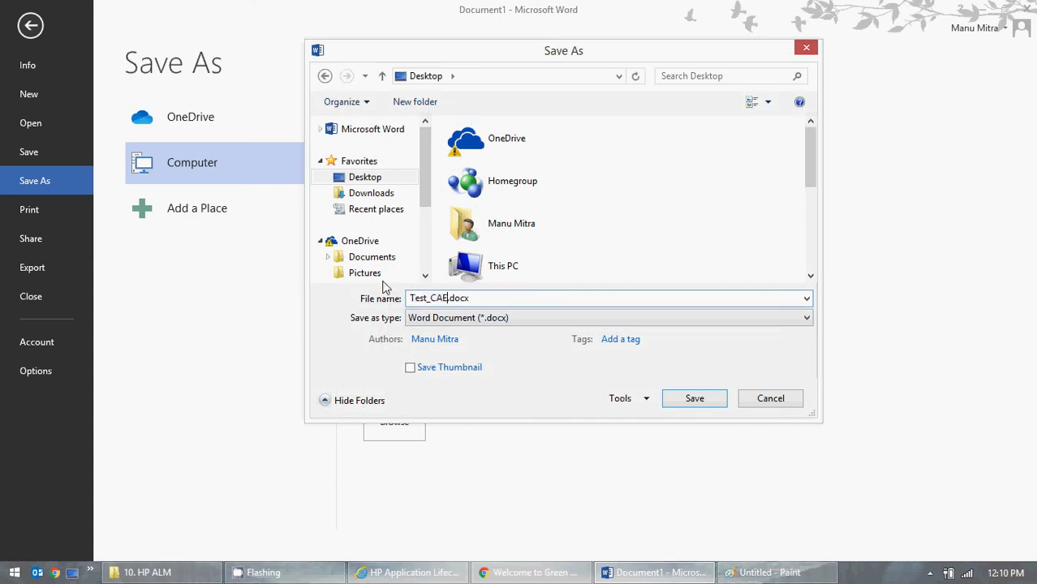
key(BackSpace)
text(ases)
click(690, 402)
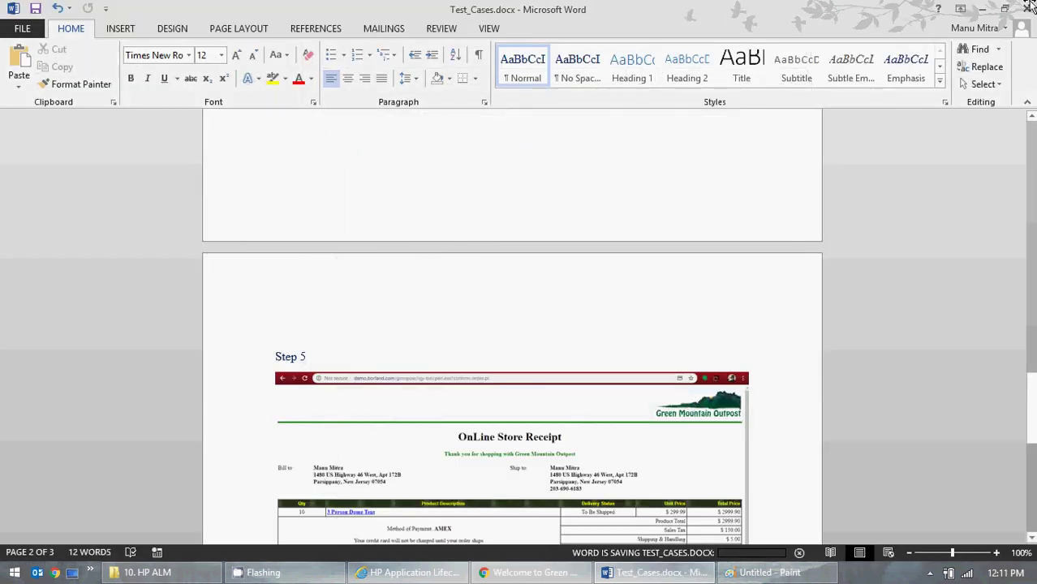
- Close Word and upload Test_Cases.docx from the Desktop to the Chrome Browser instance's attachments
click(1027, 10)
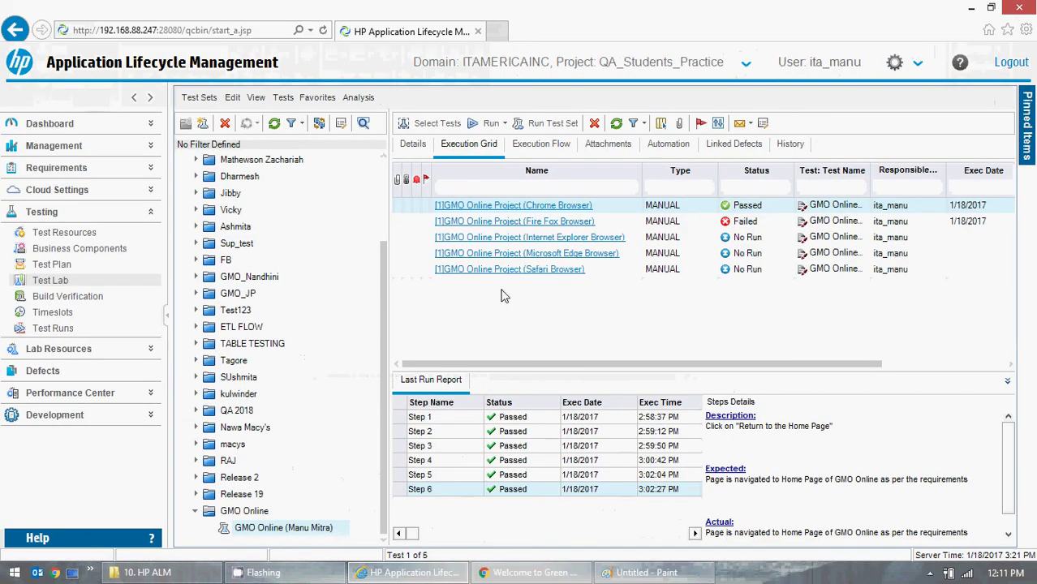
double_click(533, 213)
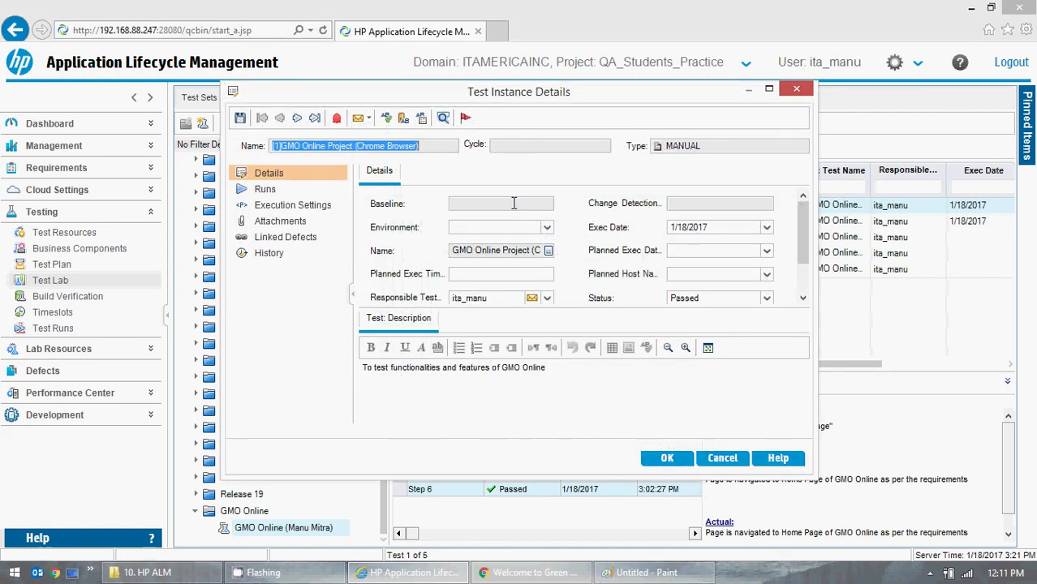
click(285, 223)
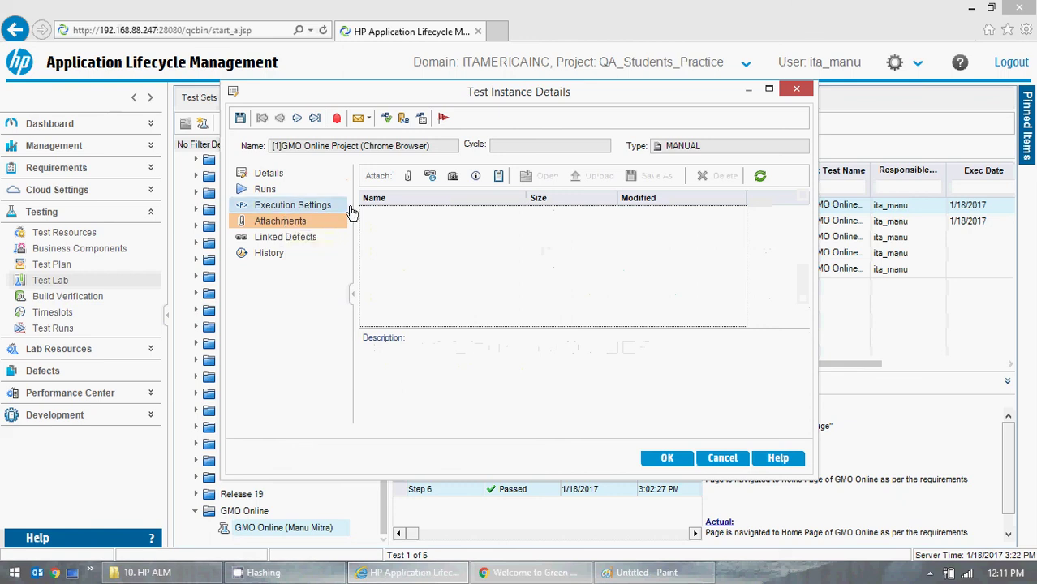
click(408, 176)
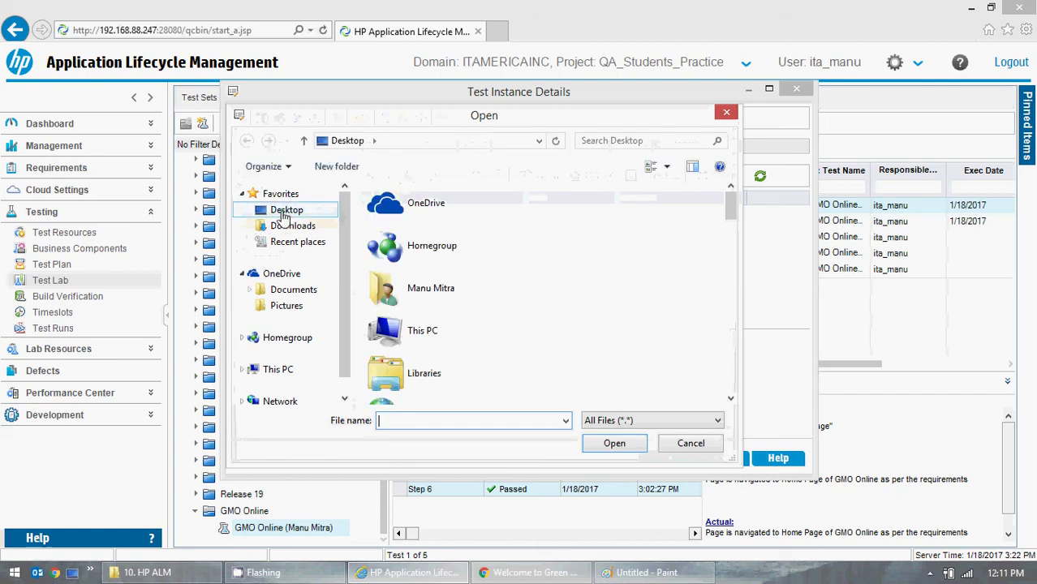
drag(731, 205, 730, 370)
double_click(468, 299)
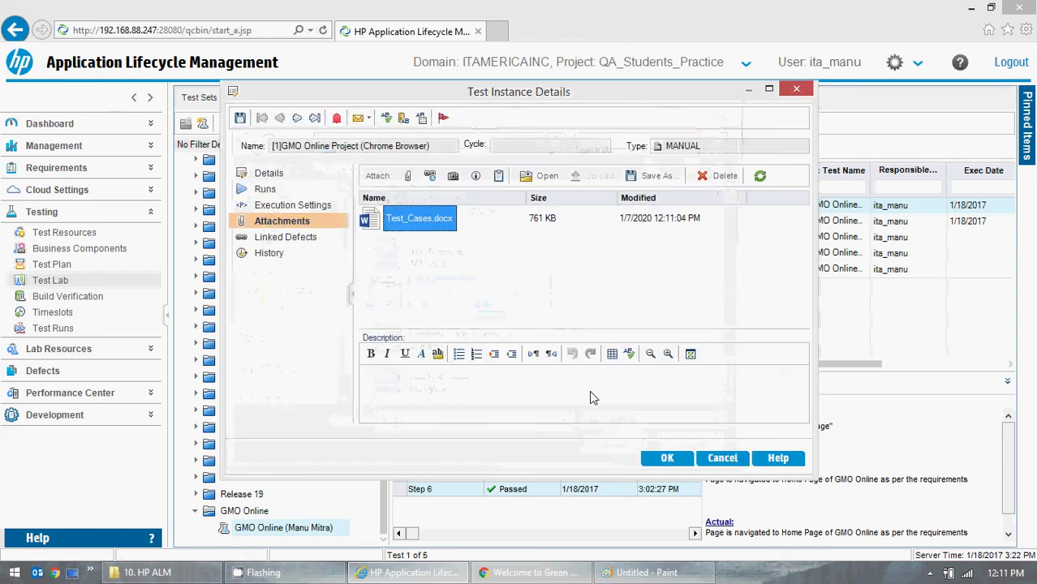
- Describe the attachment as 'Please view detail screenshot of Test Cases.' and save the instance details
click(482, 391)
text(P)
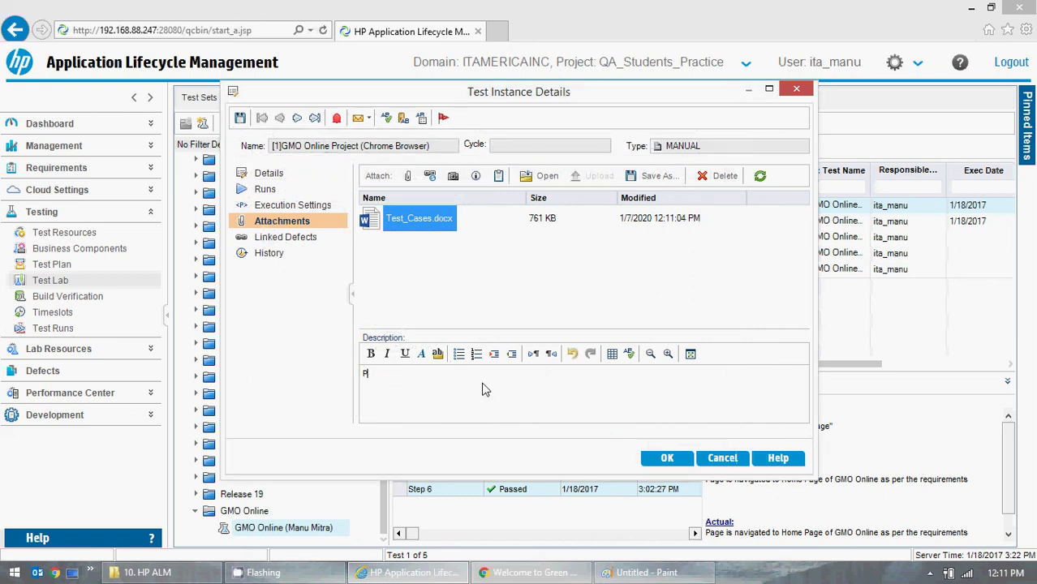
text(lease view detail screenshot )
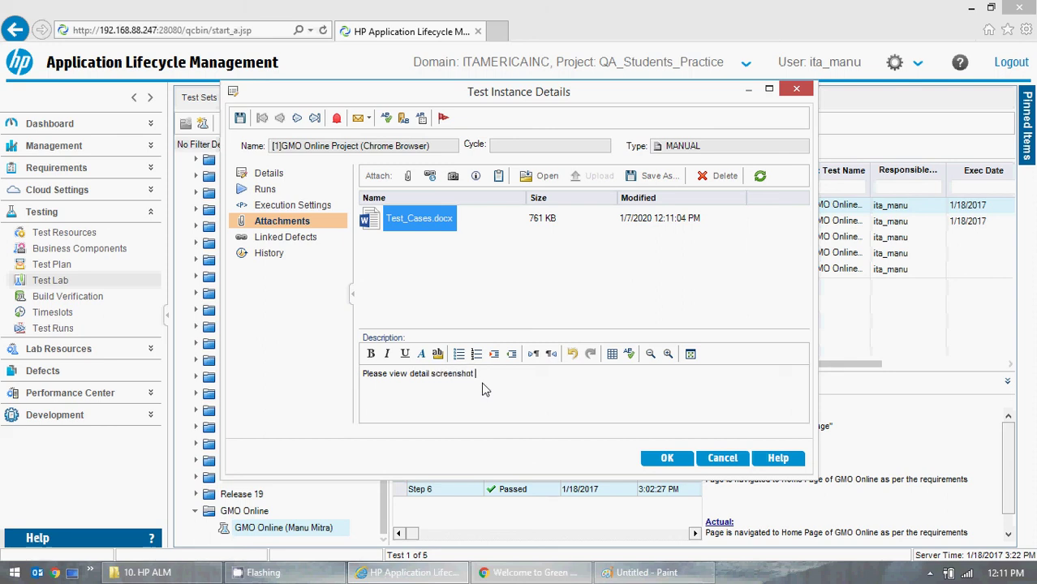
text(of Test Cases.)
click(633, 447)
click(667, 457)
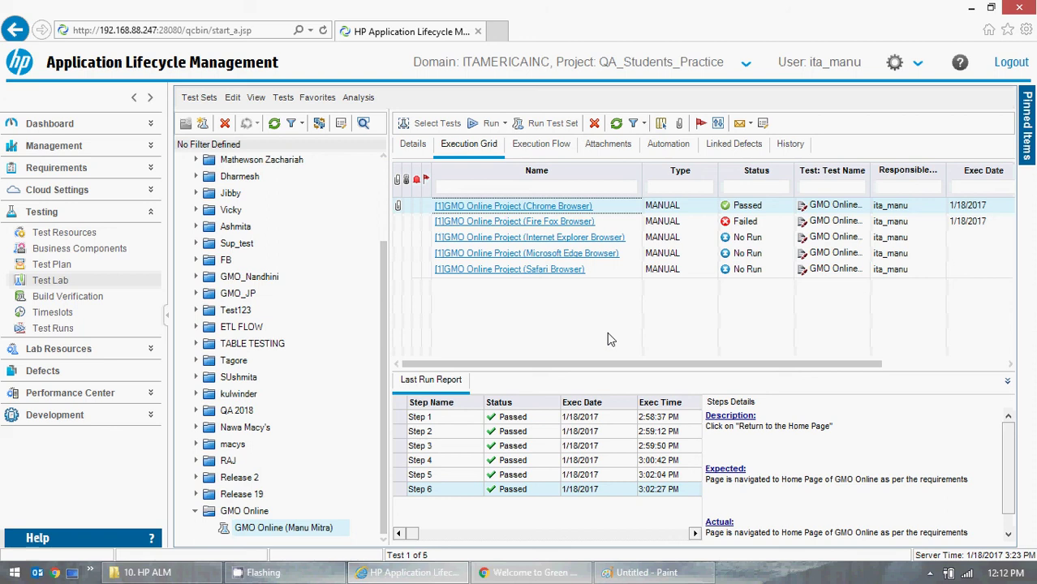
click(395, 209)
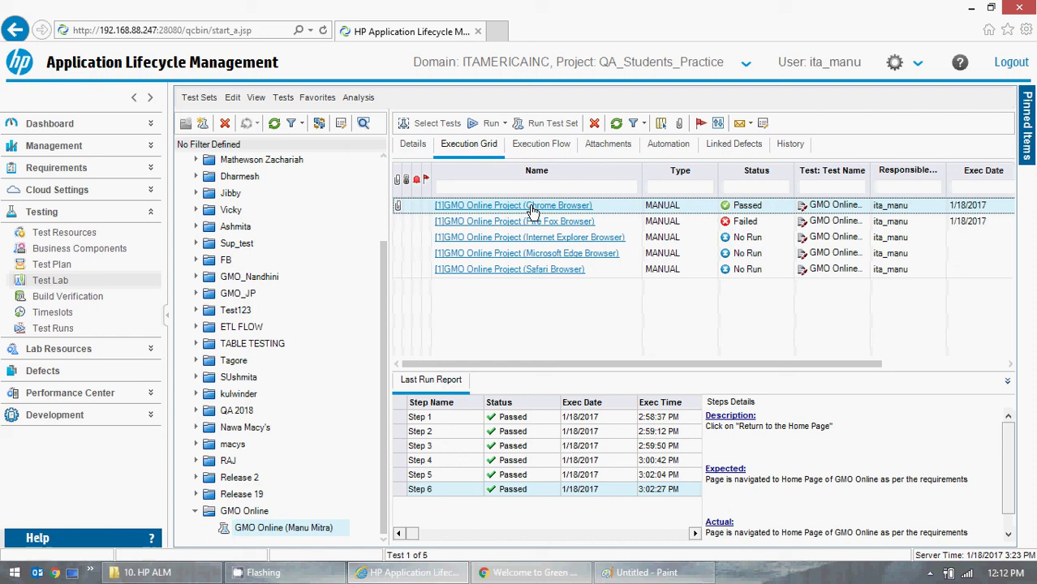
double_click(533, 211)
click(296, 225)
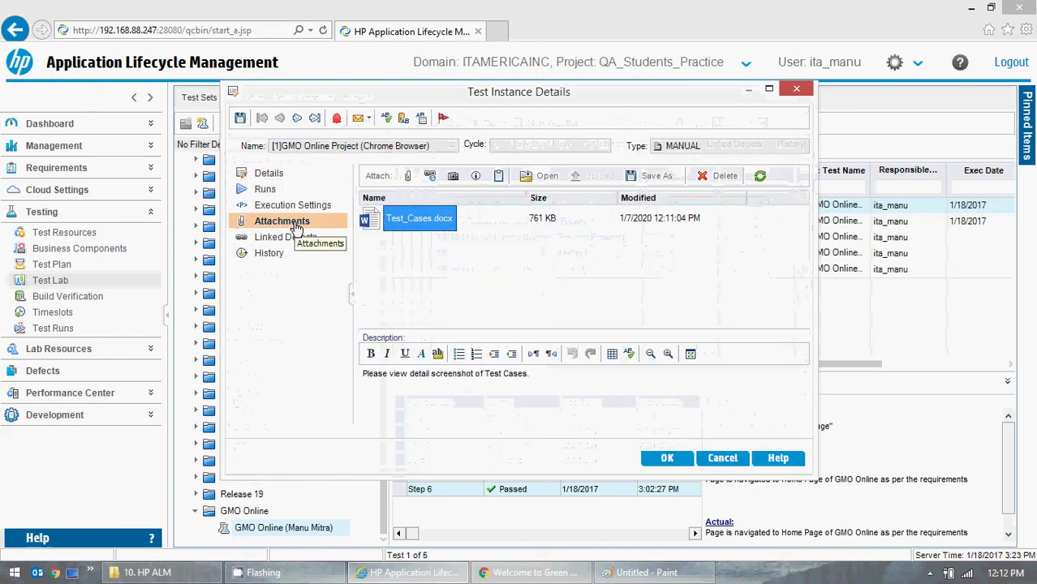
click(721, 458)
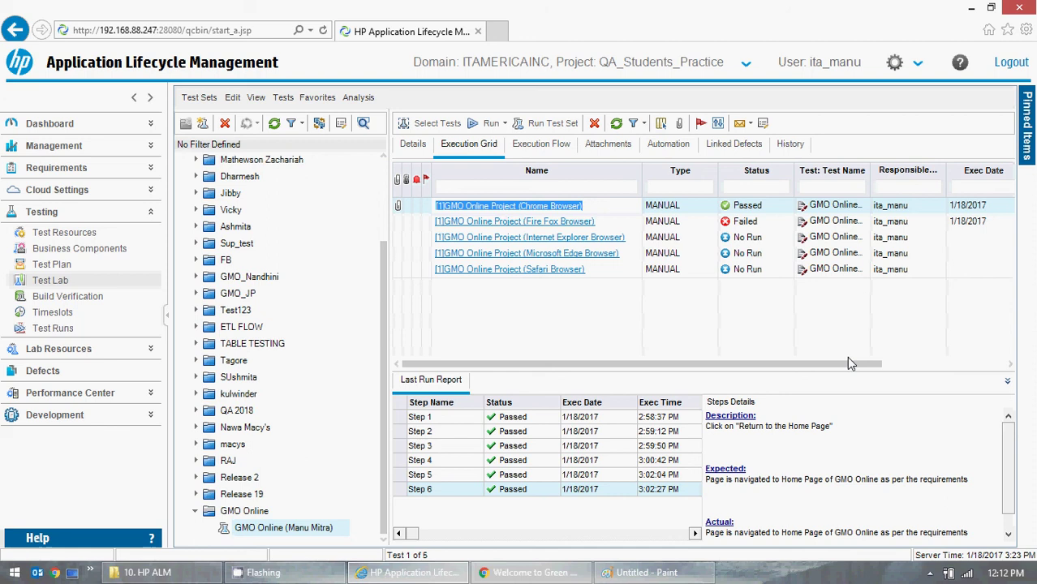
click(755, 329)
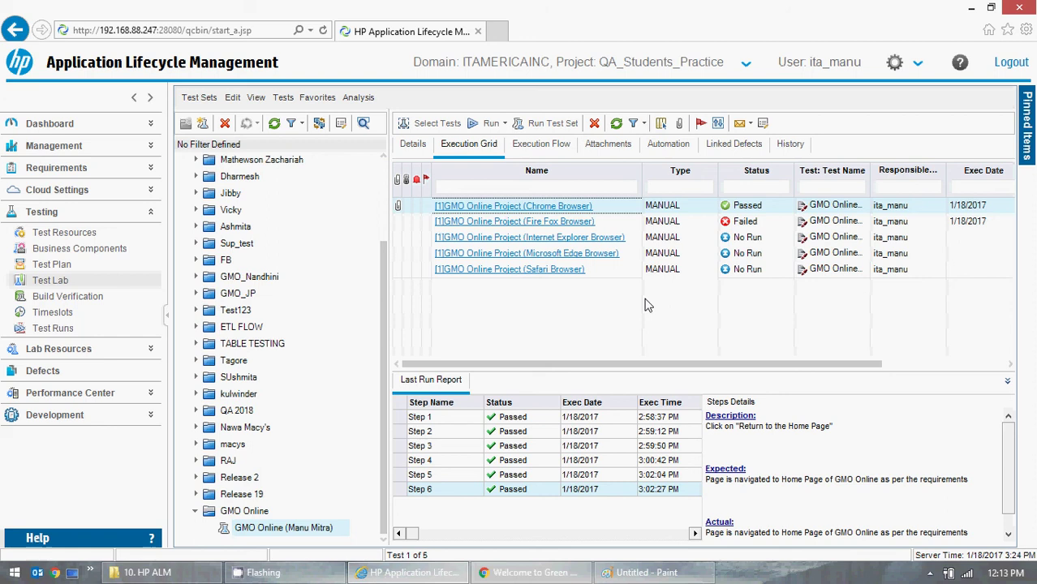
click(930, 573)
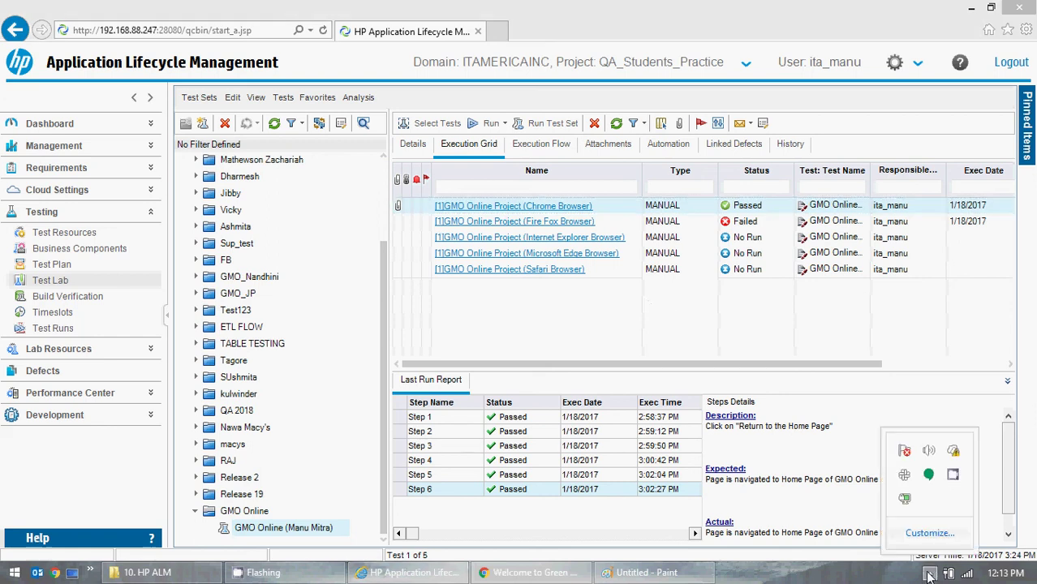
right_click(953, 476)
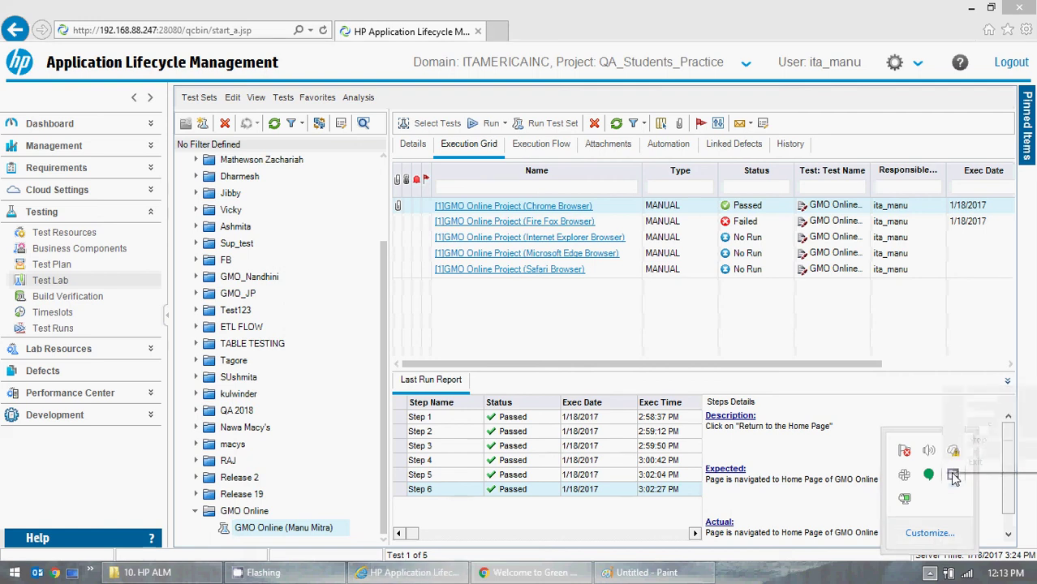
right_click(953, 476)
click(978, 442)
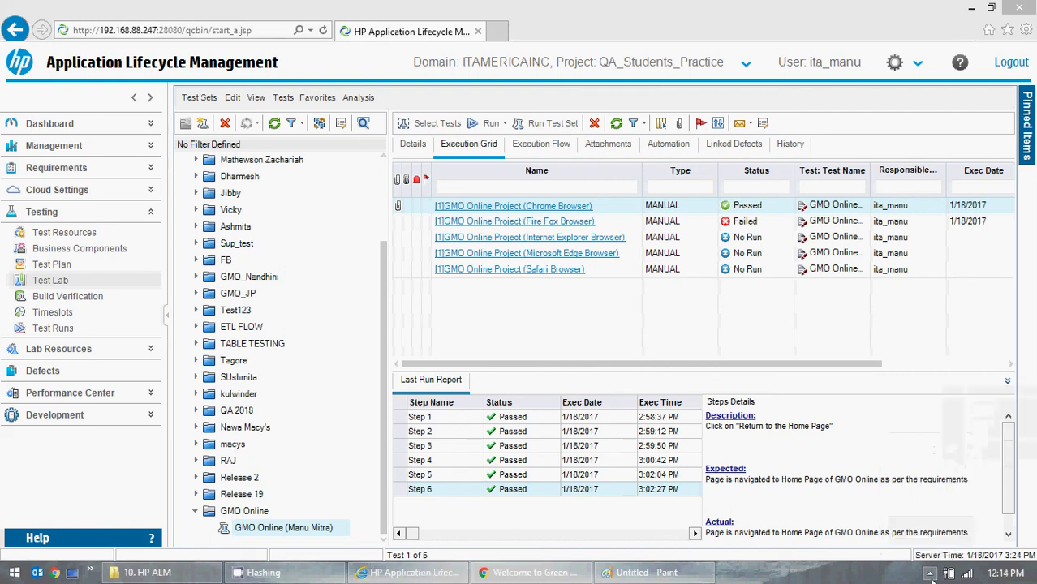
click(929, 573)
right_click(954, 477)
click(973, 442)
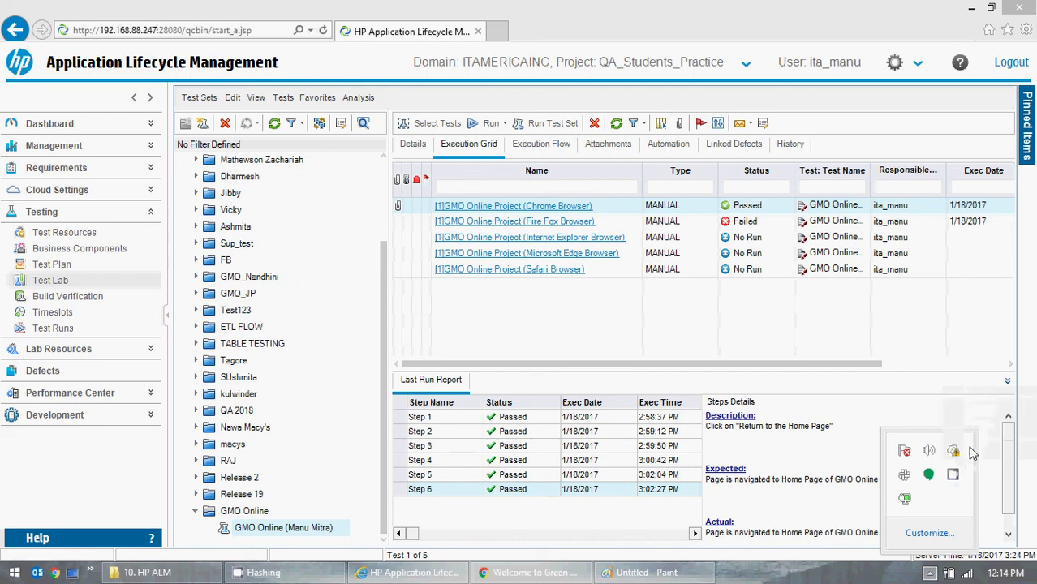